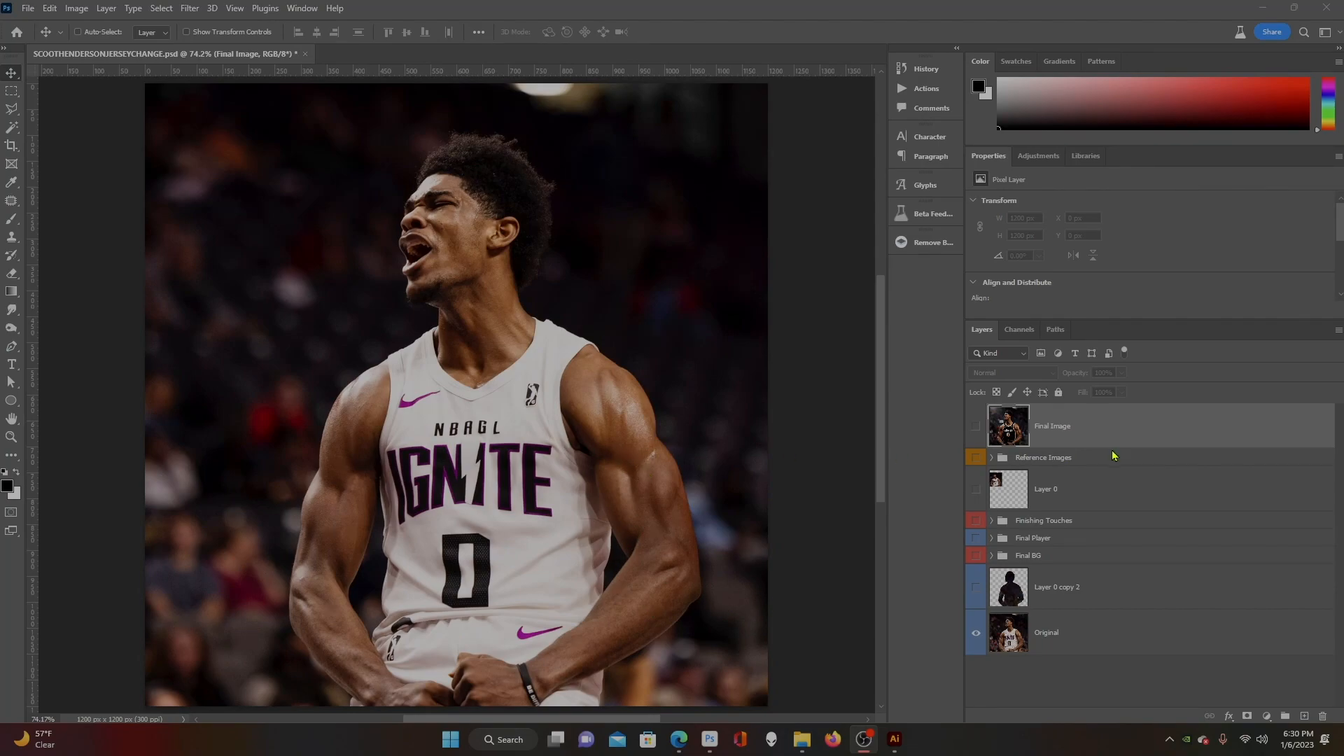
# - Toggle the Final Image layer's visibility to compare the finished jersey swap with the original photo
pyautogui.click(977, 430)
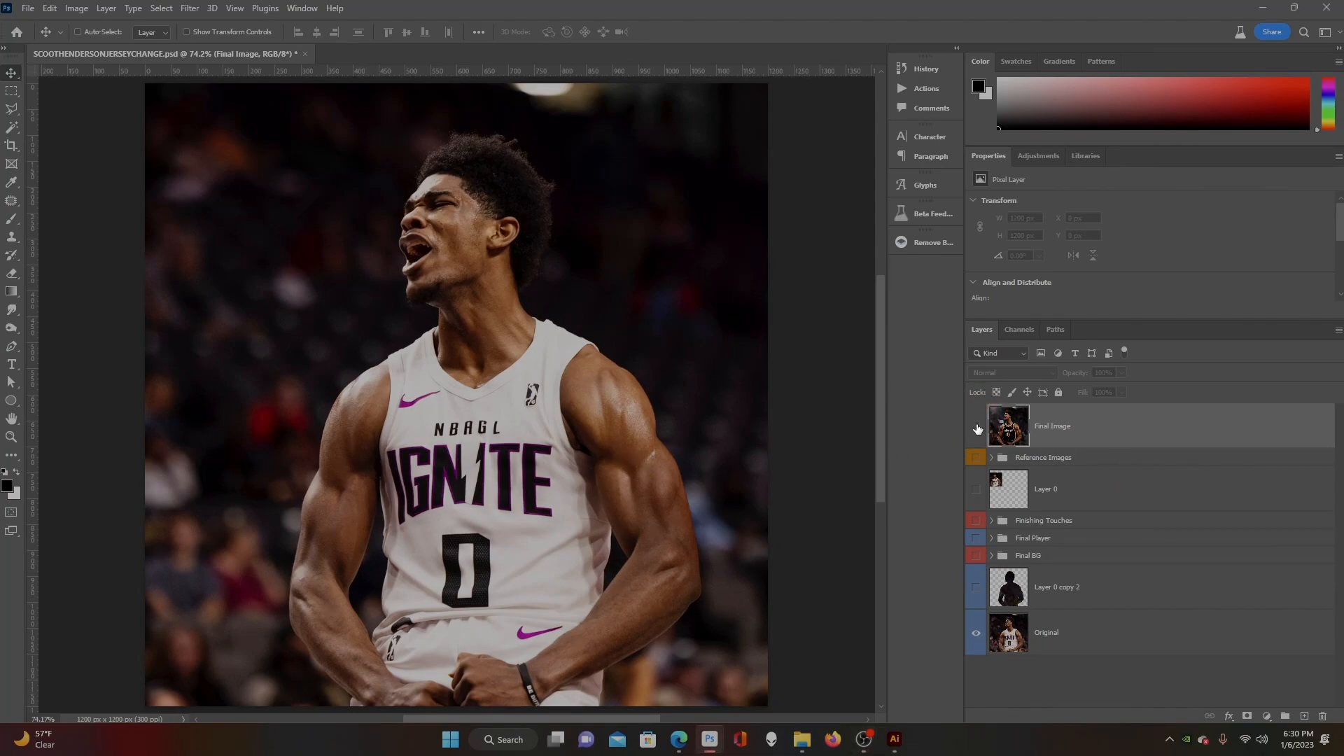
pyautogui.click(977, 430)
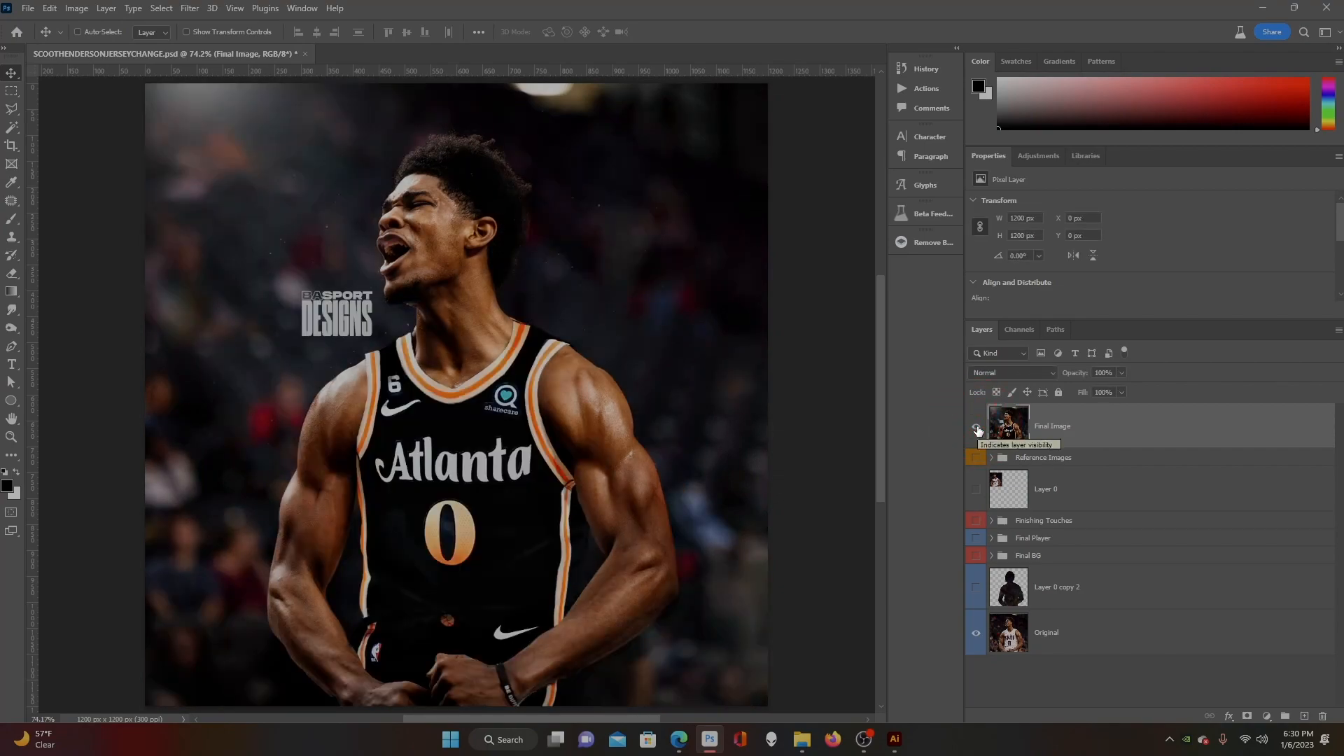
pyautogui.click(977, 430)
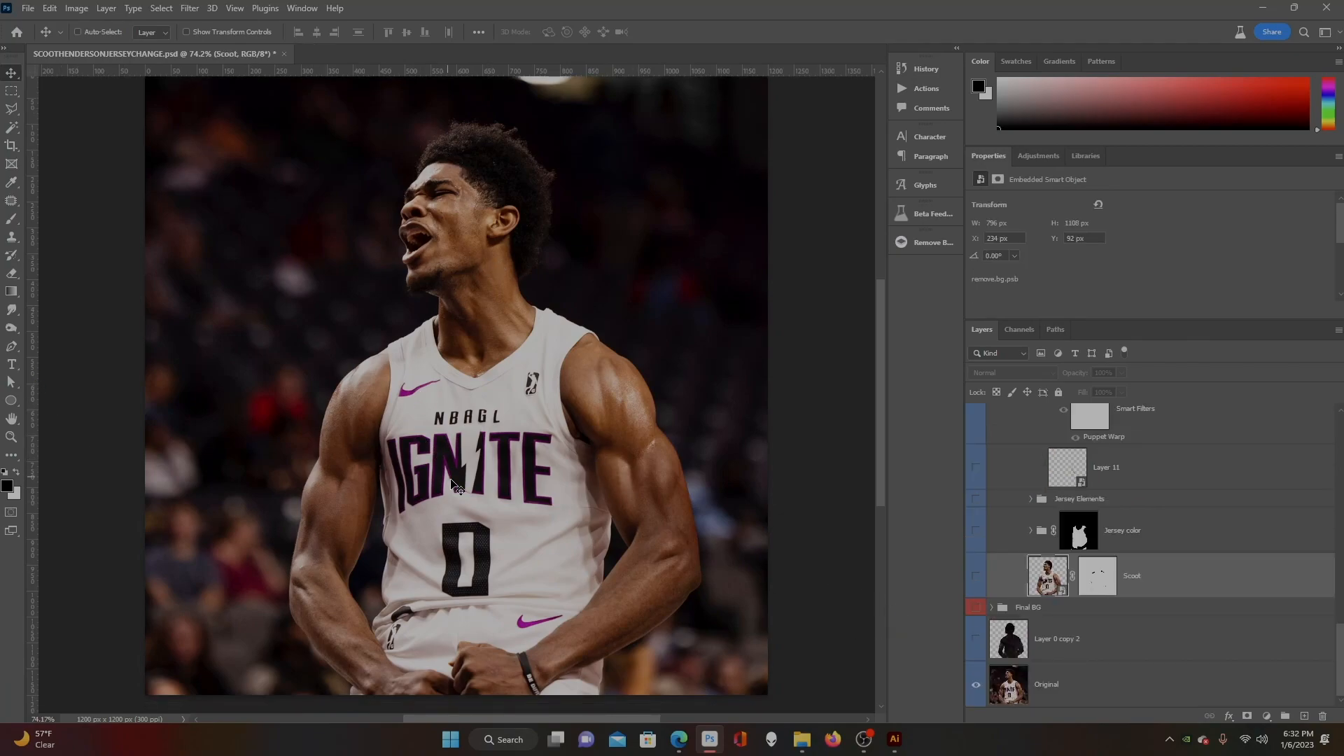
# - Remove the background from the Original layer with the remove.bg plugin
pyautogui.click(1103, 680)
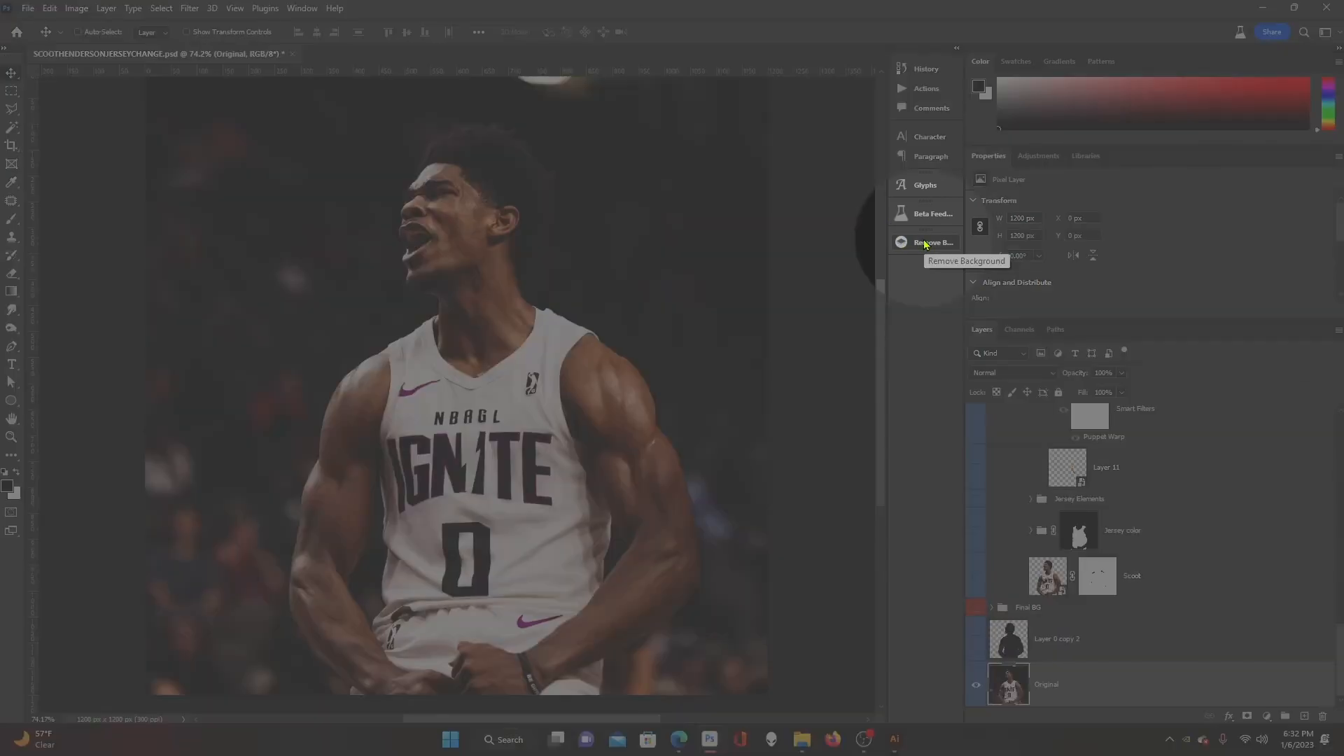
pyautogui.click(931, 242)
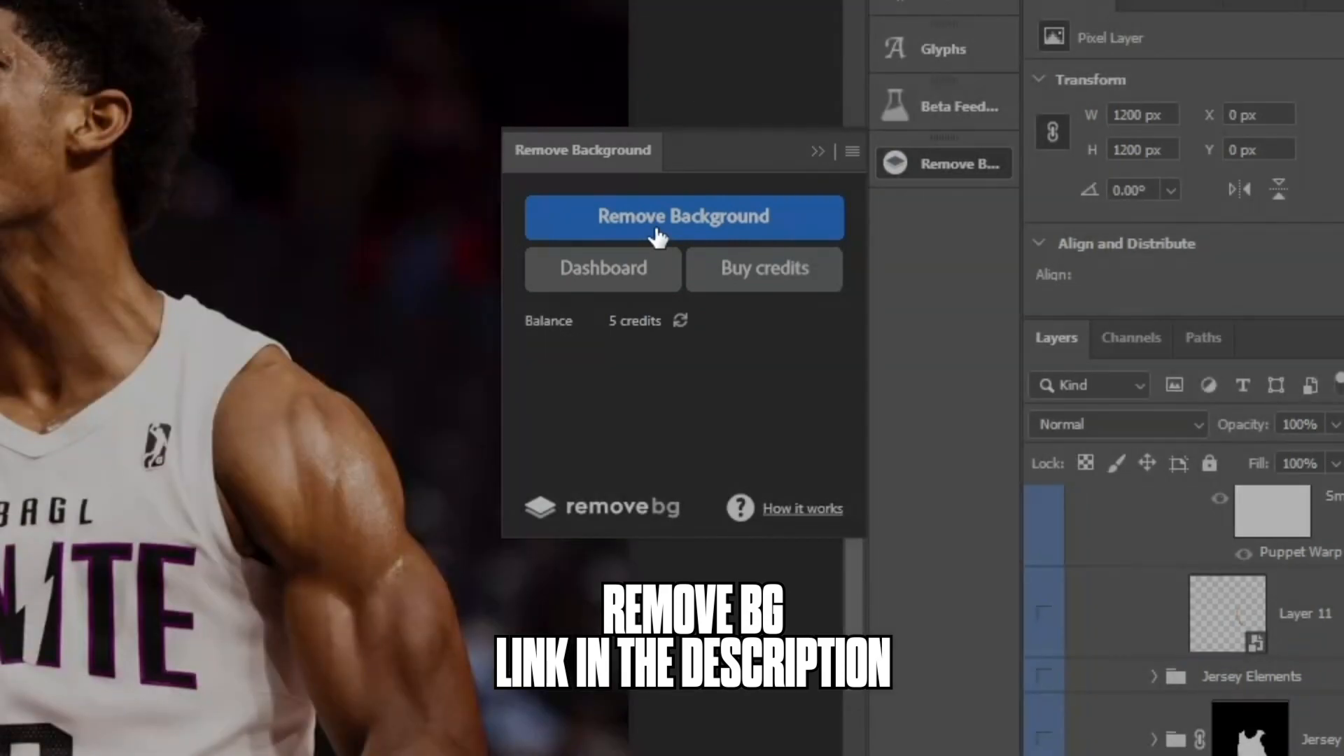
pyautogui.click(658, 236)
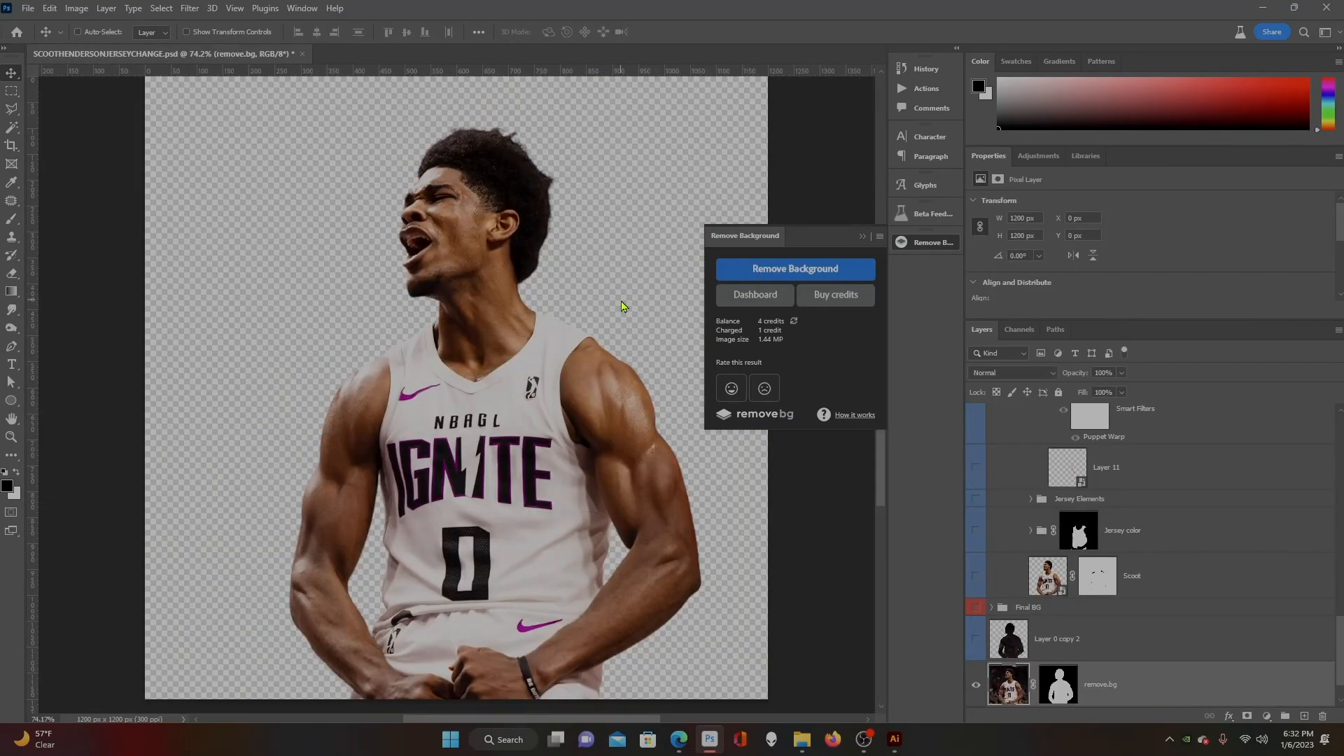
# - Show the Original layer beneath the remove.bg cutout, compare the two by toggling visibility, and close the Remove Background plugin
pyautogui.scroll(-1, 1145, 672)
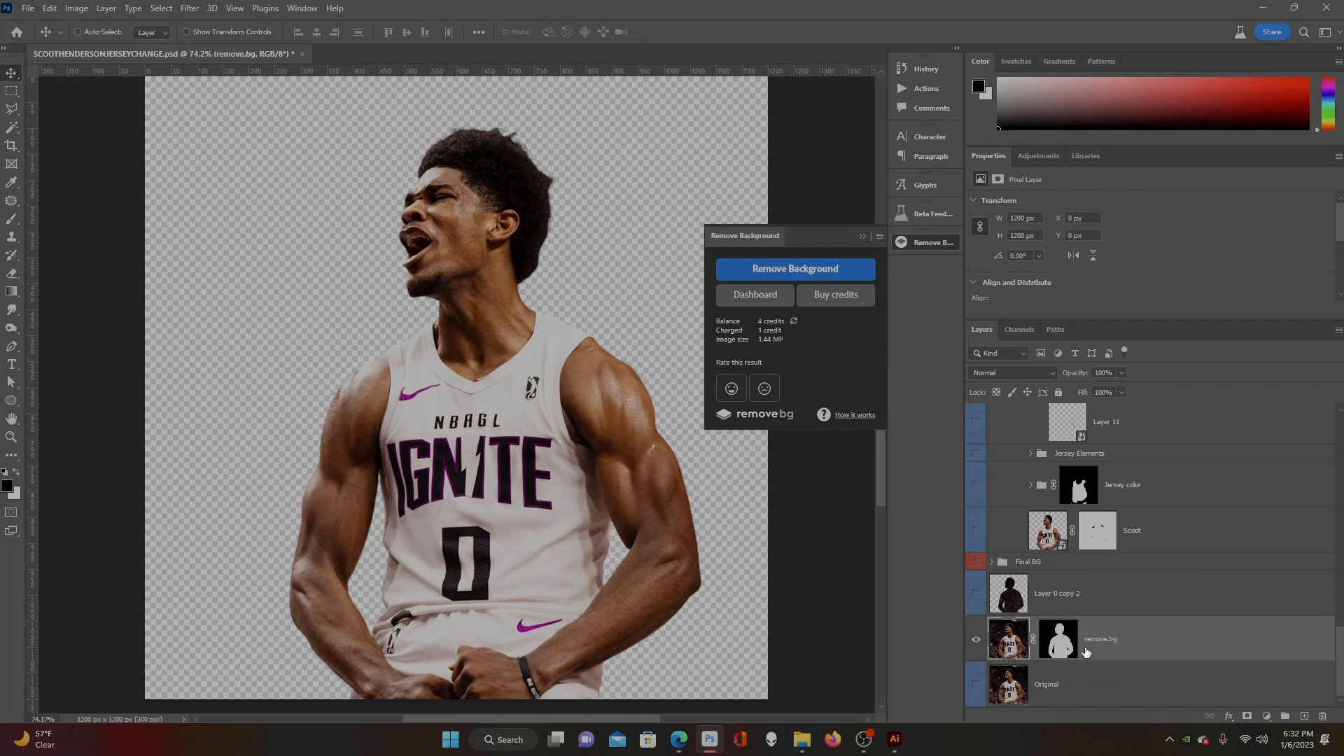
pyautogui.click(976, 688)
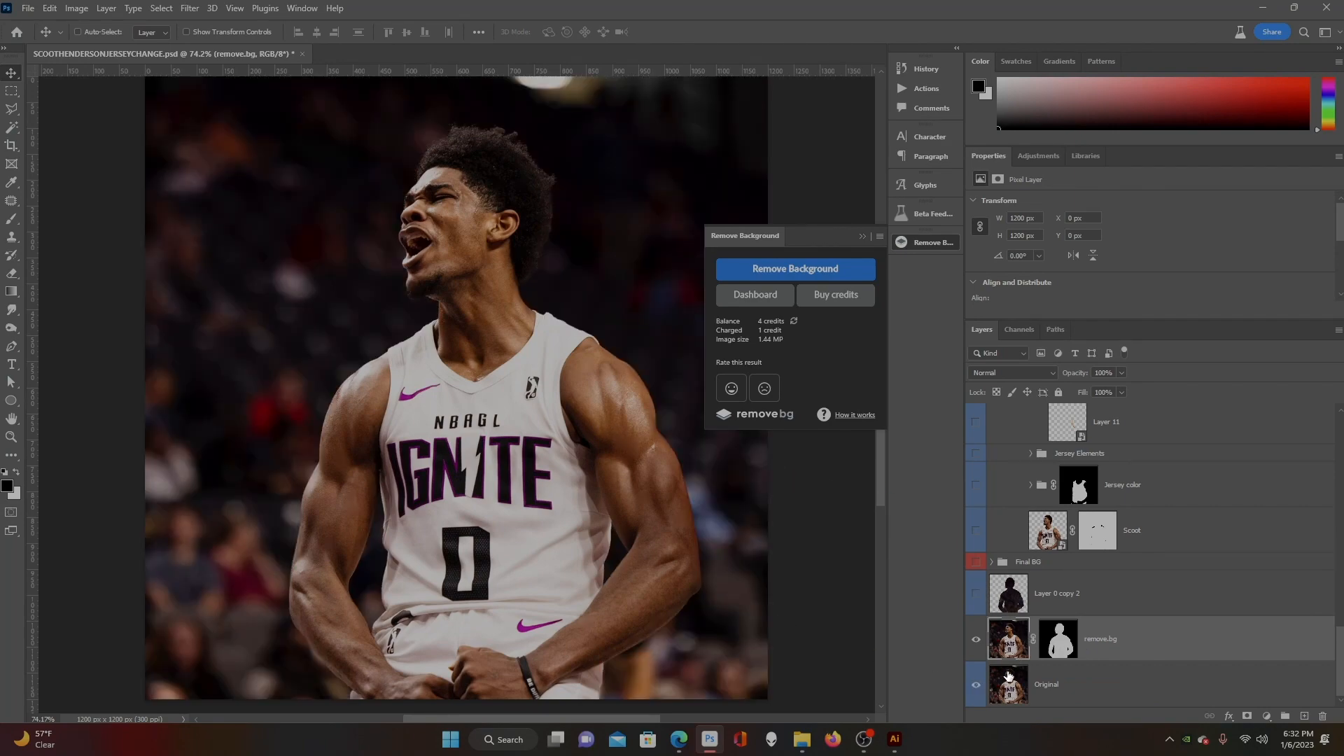
pyautogui.click(975, 641)
pyautogui.click(975, 643)
pyautogui.click(862, 237)
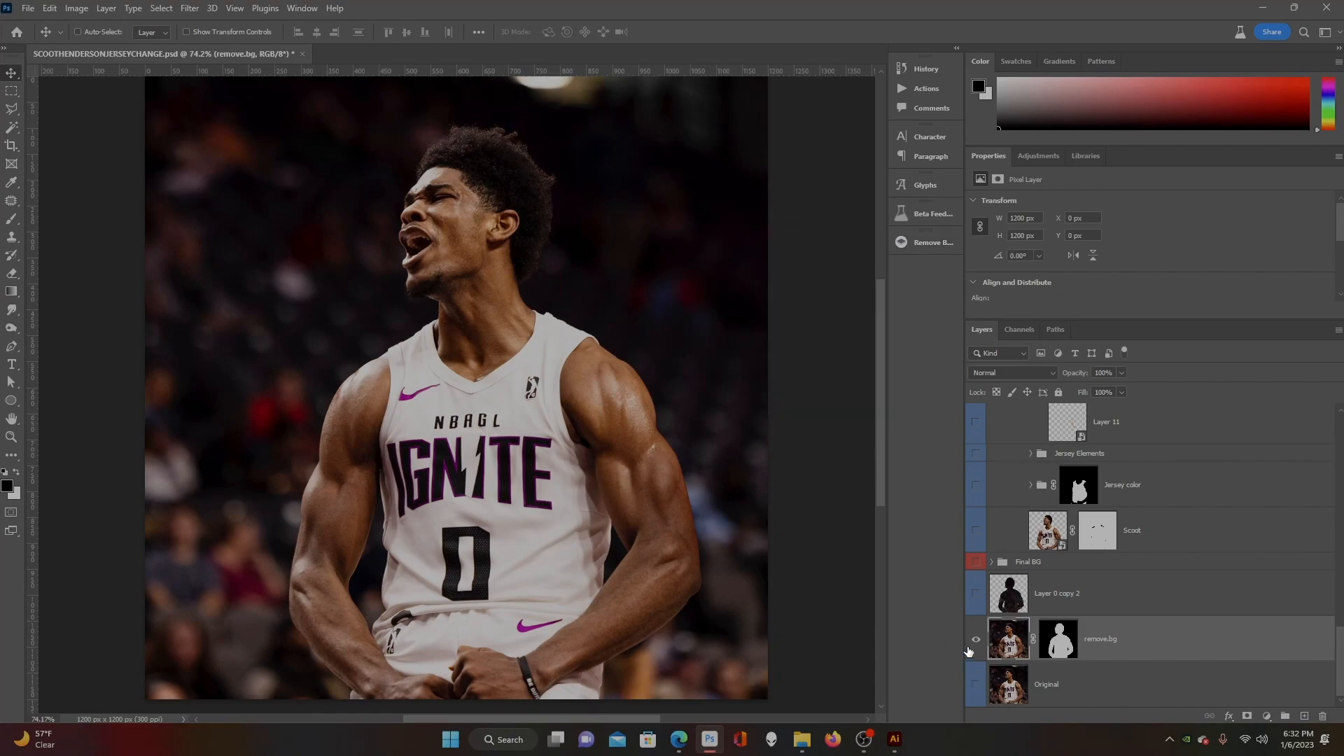
pyautogui.click(975, 642)
pyautogui.click(976, 642)
pyautogui.click(976, 686)
# - Rename the remove.bg cutout layer as Scoot and check it by toggling its visibility
pyautogui.doubleClick(1104, 639)
pyautogui.write('Sc')
pyautogui.press('Return')
pyautogui.click(975, 646)
pyautogui.click(974, 647)
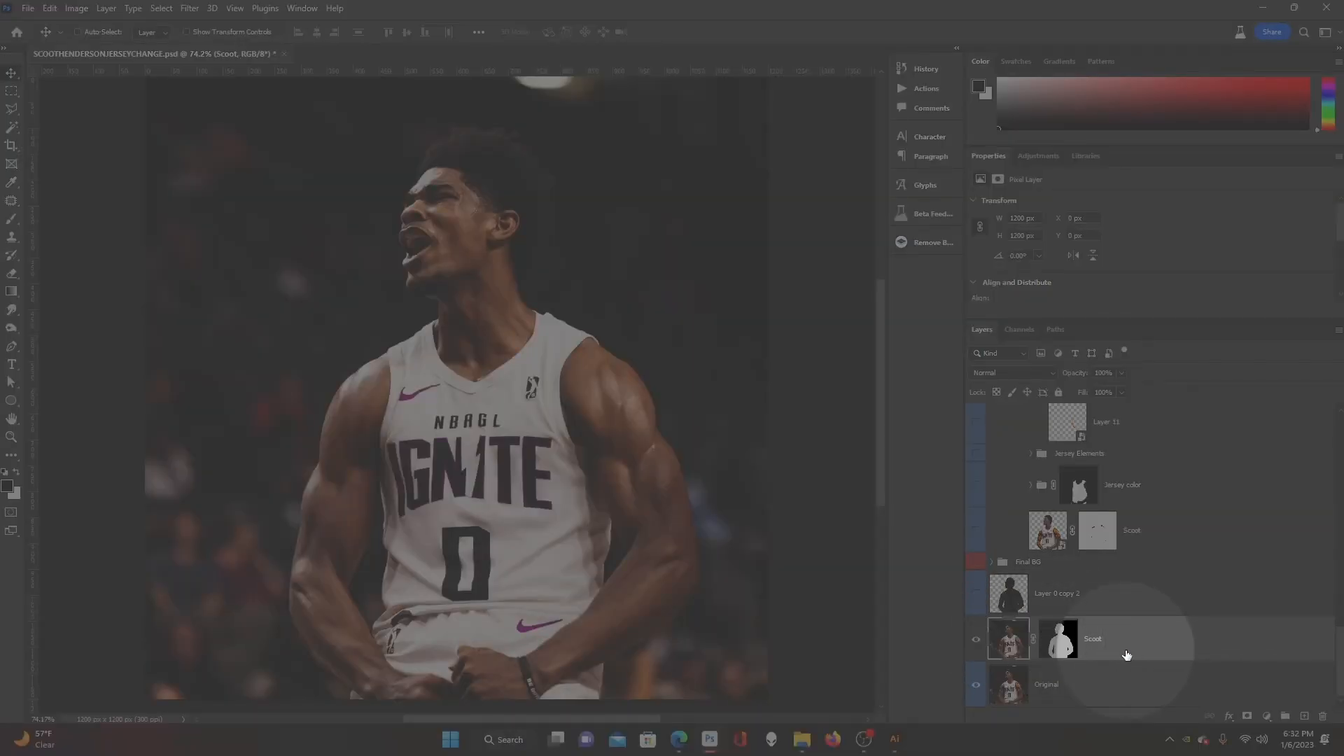
# - Load the Scoot Mask as a new selection and expand it by 8 pixels
pyautogui.click(161, 8)
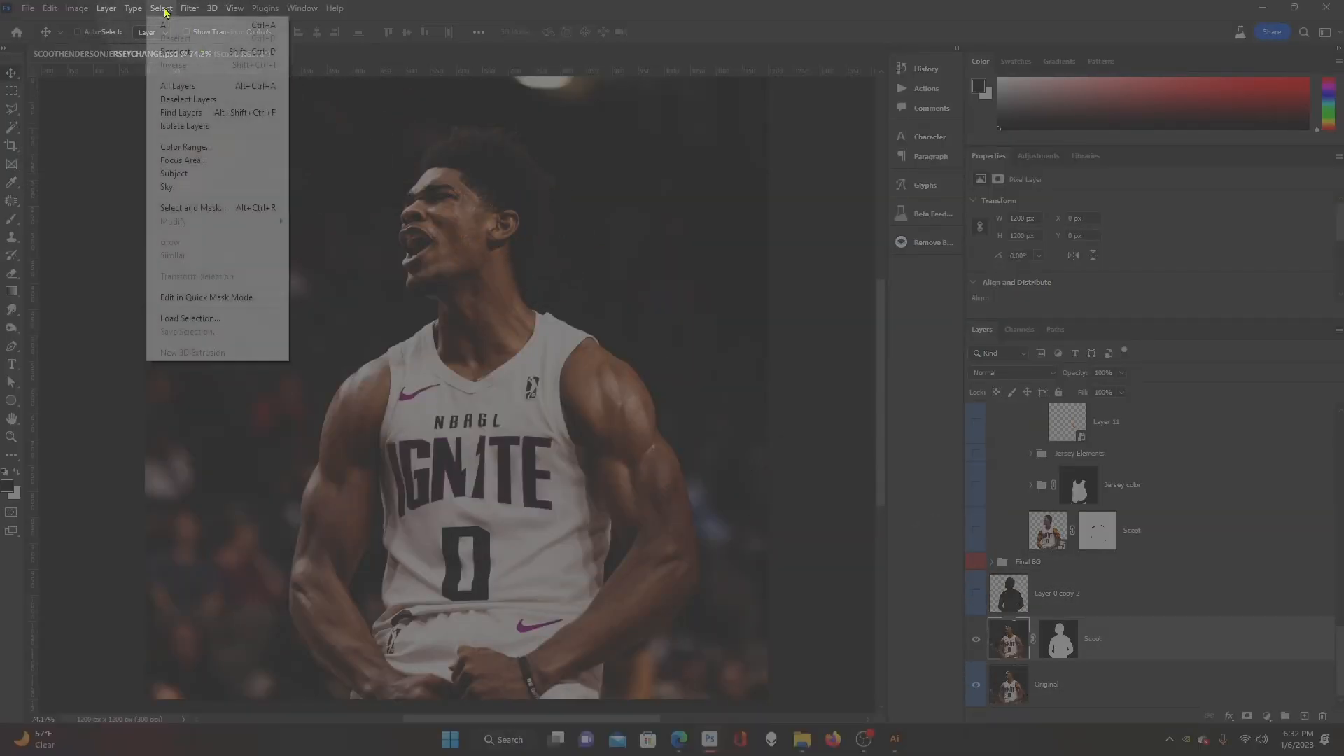
pyautogui.click(190, 318)
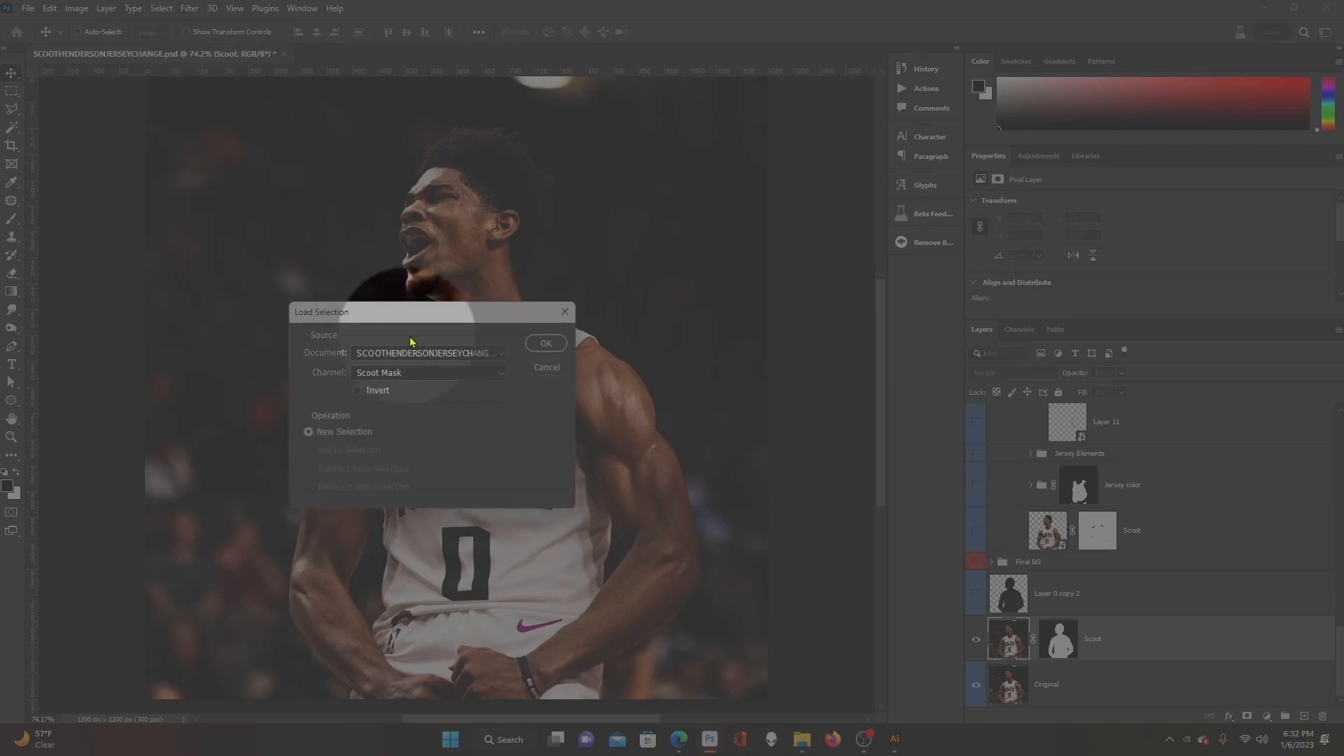
pyautogui.click(545, 343)
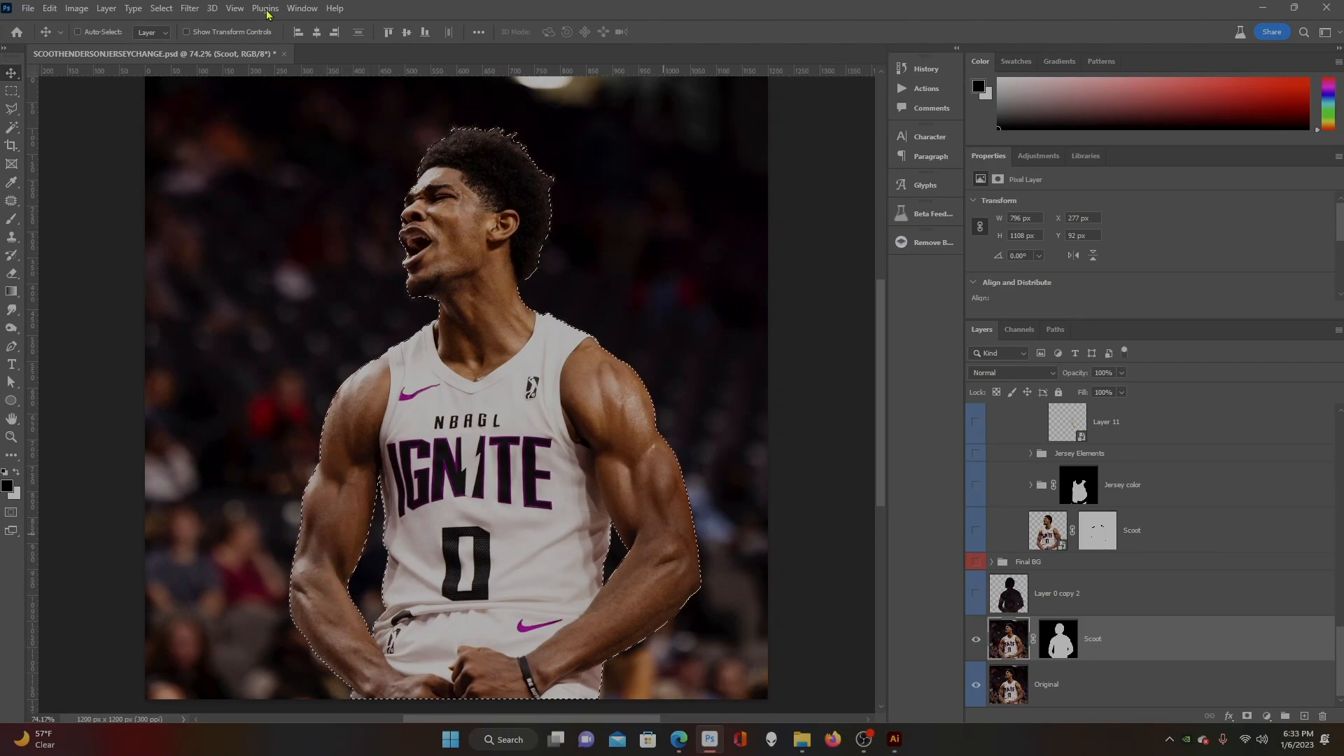
pyautogui.click(162, 8)
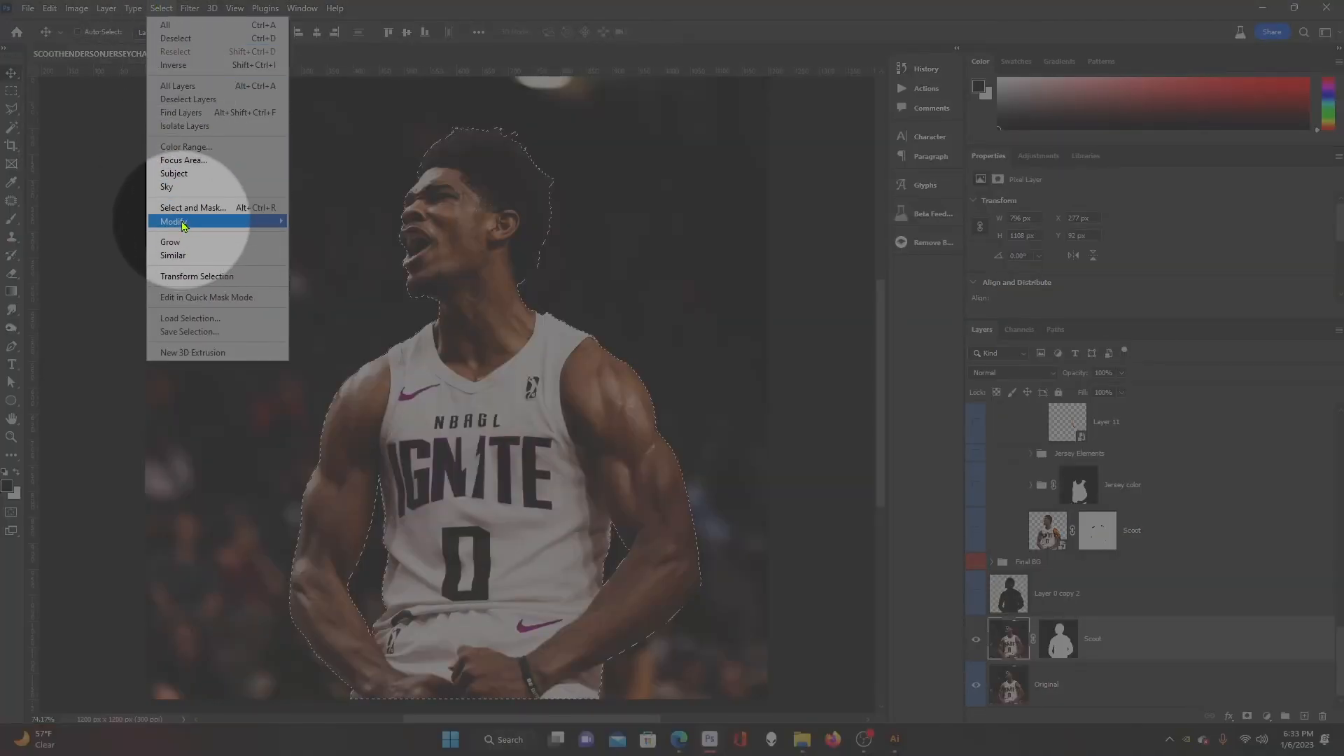
pyautogui.click(323, 254)
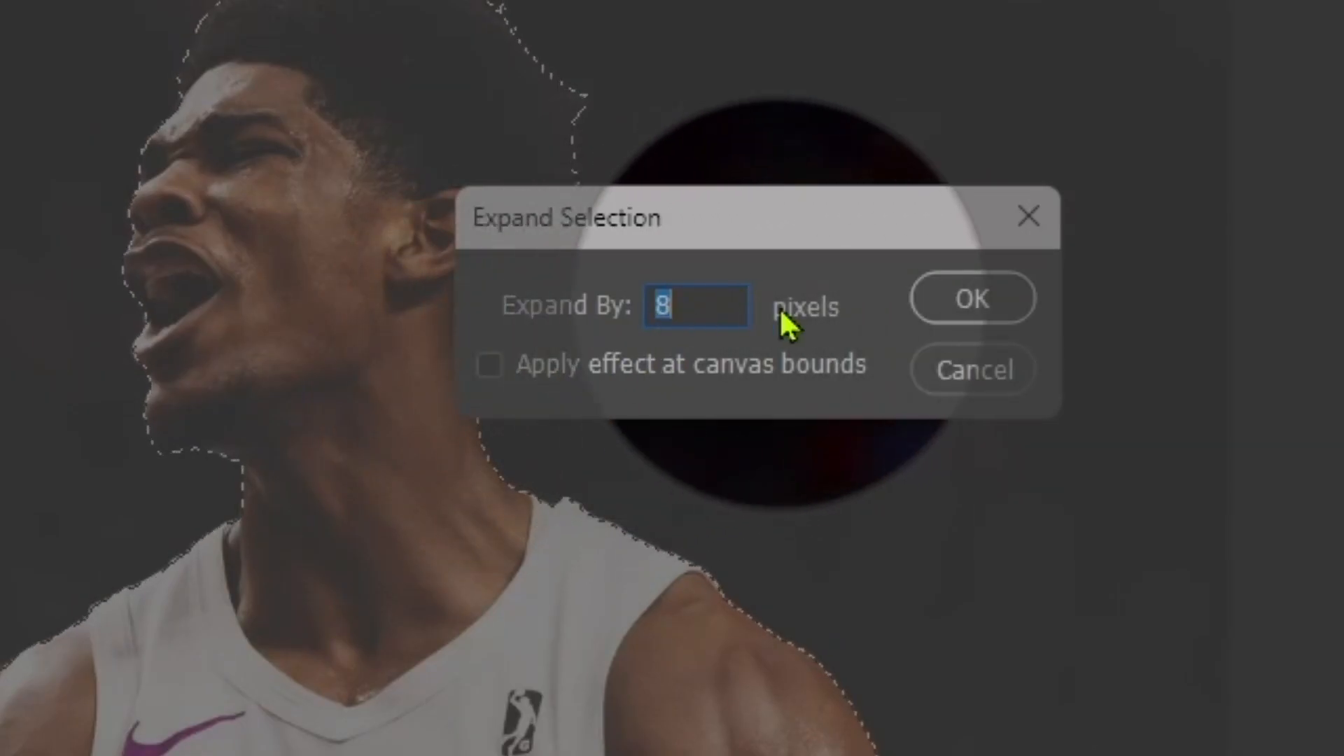
pyautogui.click(928, 299)
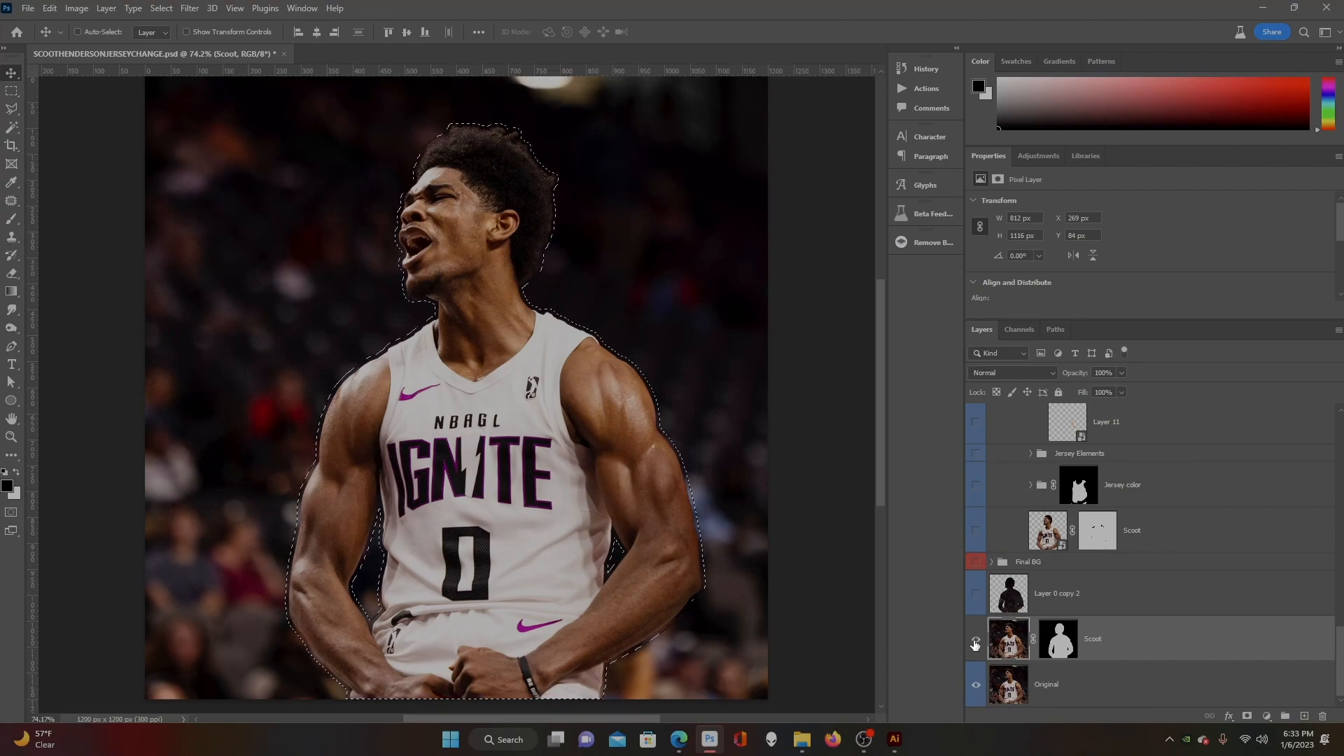
# - Fill the selected player area of the Original layer with Content-Aware Fill, output to a new layer
pyautogui.click(1075, 700)
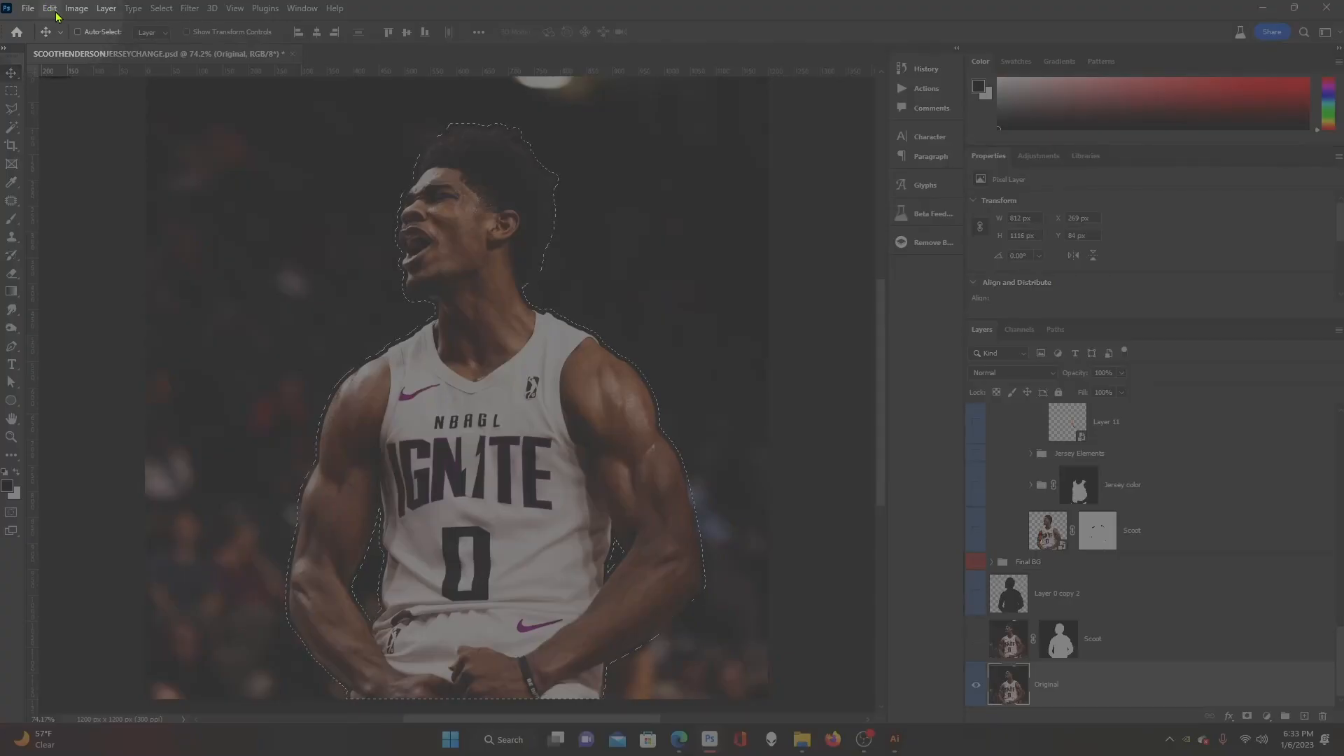
pyautogui.click(50, 9)
pyautogui.click(112, 255)
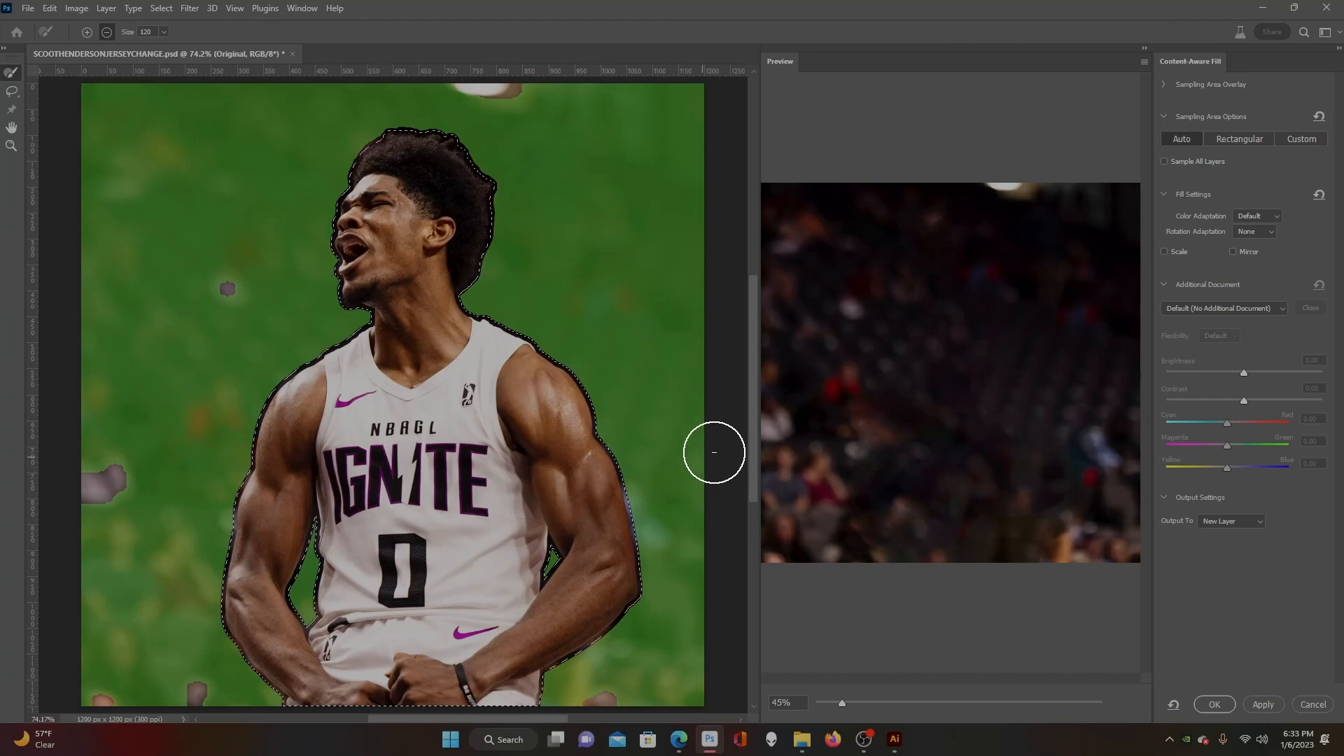
pyautogui.moveTo(760, 442); pyautogui.dragTo(732, 441)
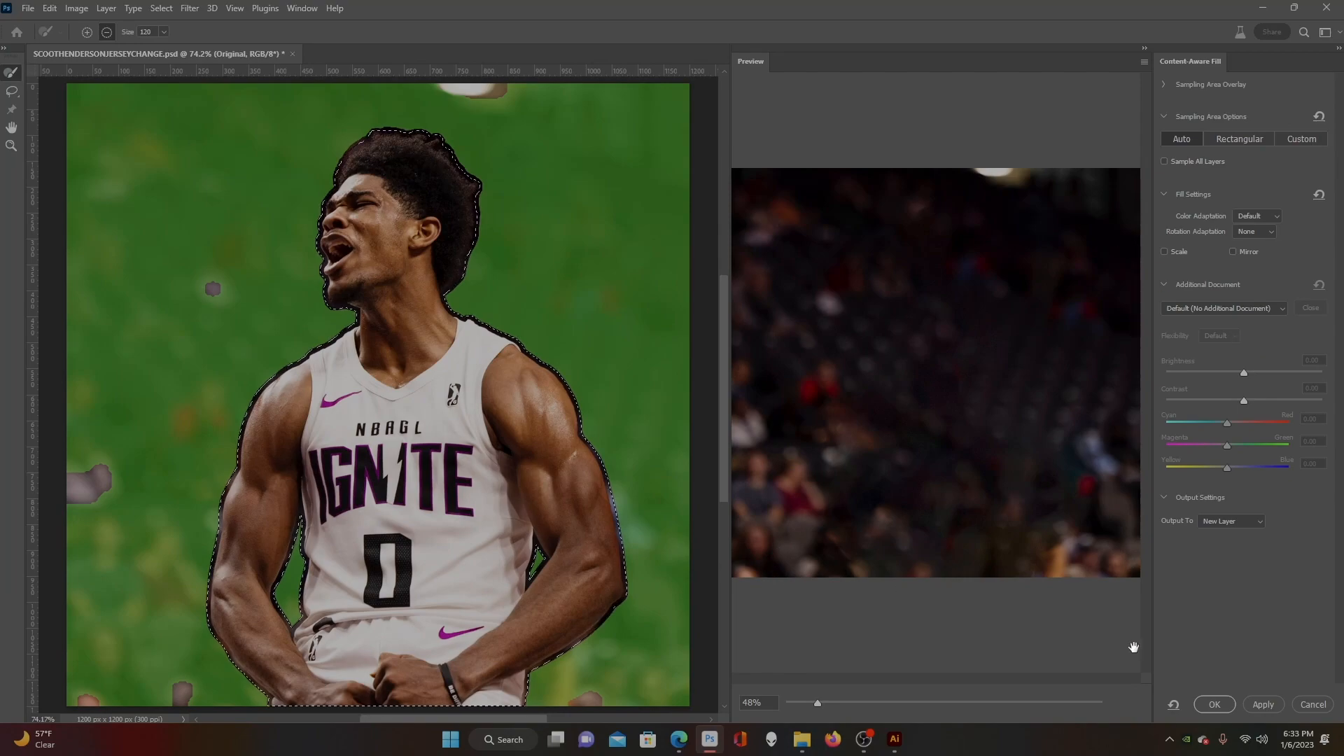
pyautogui.click(1215, 704)
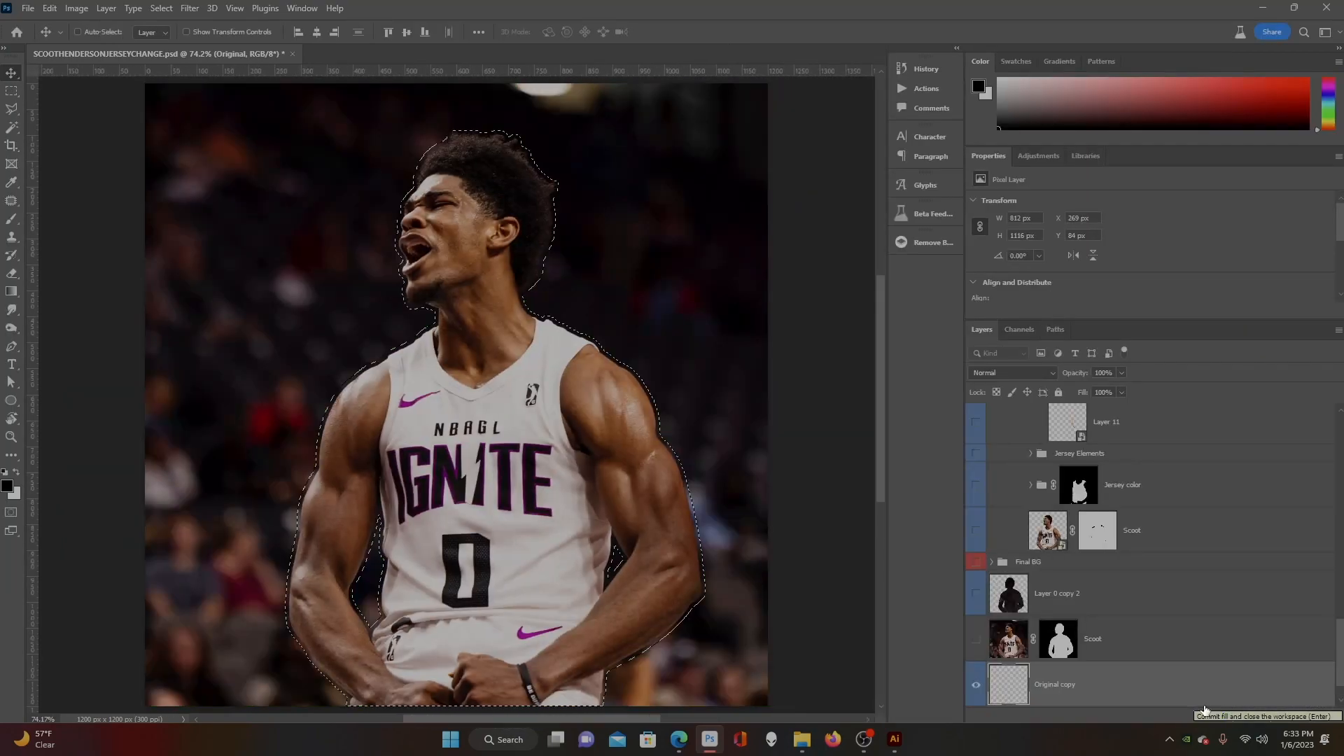
# - Clear the selection and toggle the Original copy and Scoot layers to check the filled background
pyautogui.click(976, 593)
pyautogui.click(975, 639)
pyautogui.click(976, 639)
pyautogui.click(162, 10)
pyautogui.click(179, 38)
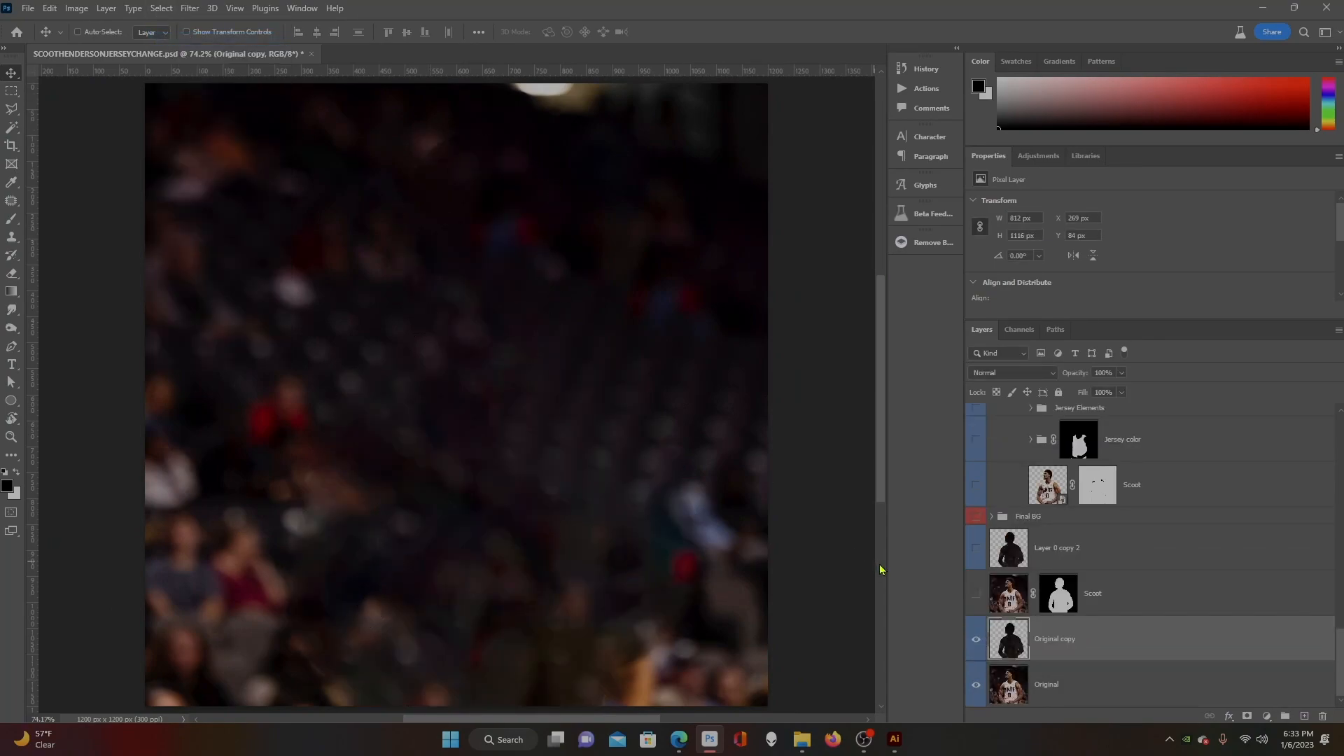
pyautogui.click(976, 639)
pyautogui.click(975, 639)
pyautogui.click(976, 593)
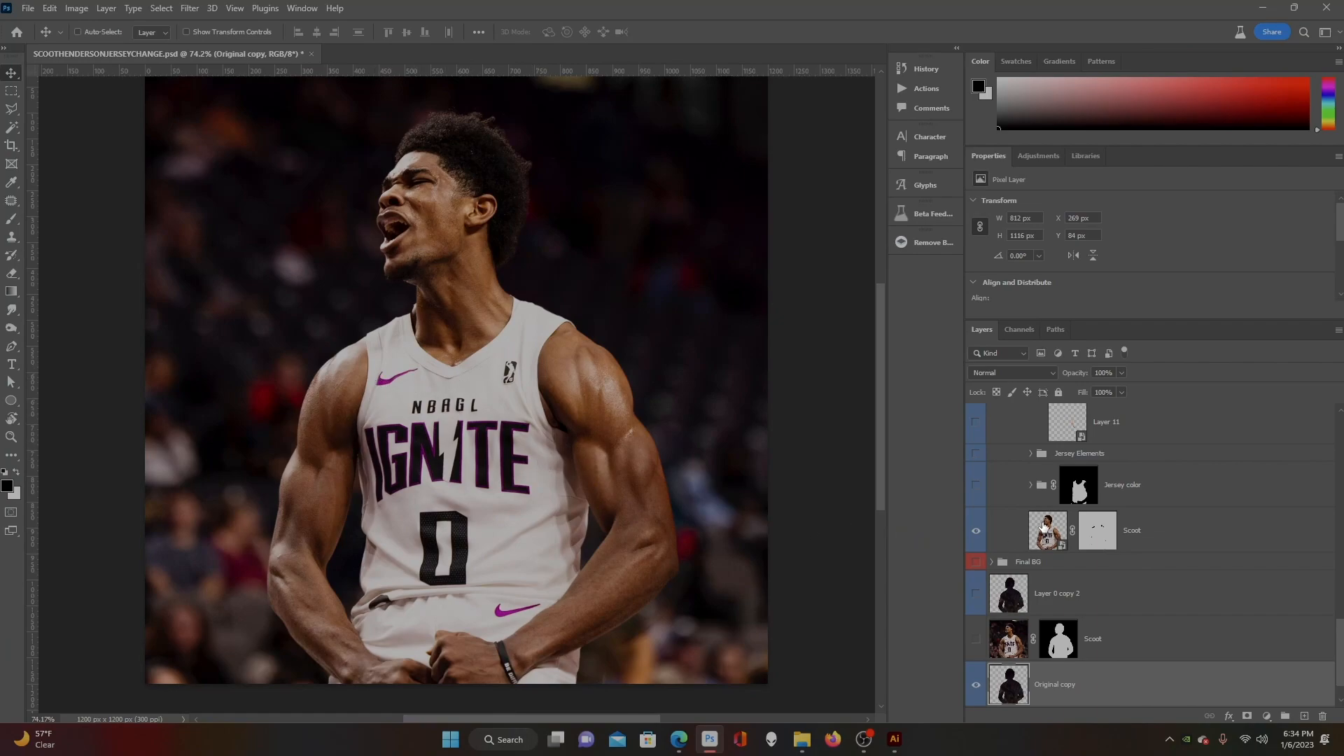
# - Open the contents of the Scoot smart object below the Jersey color group for editing
pyautogui.click(1152, 537)
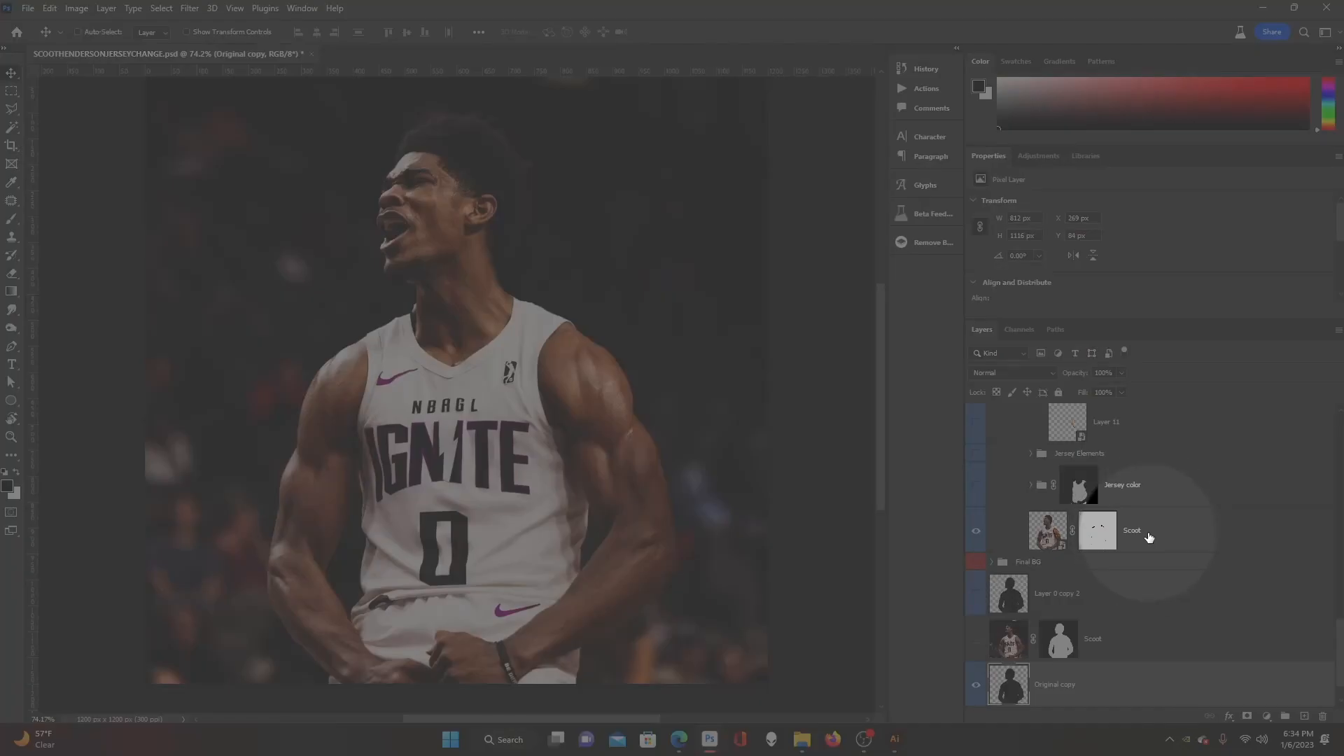
pyautogui.rightClick(1153, 535)
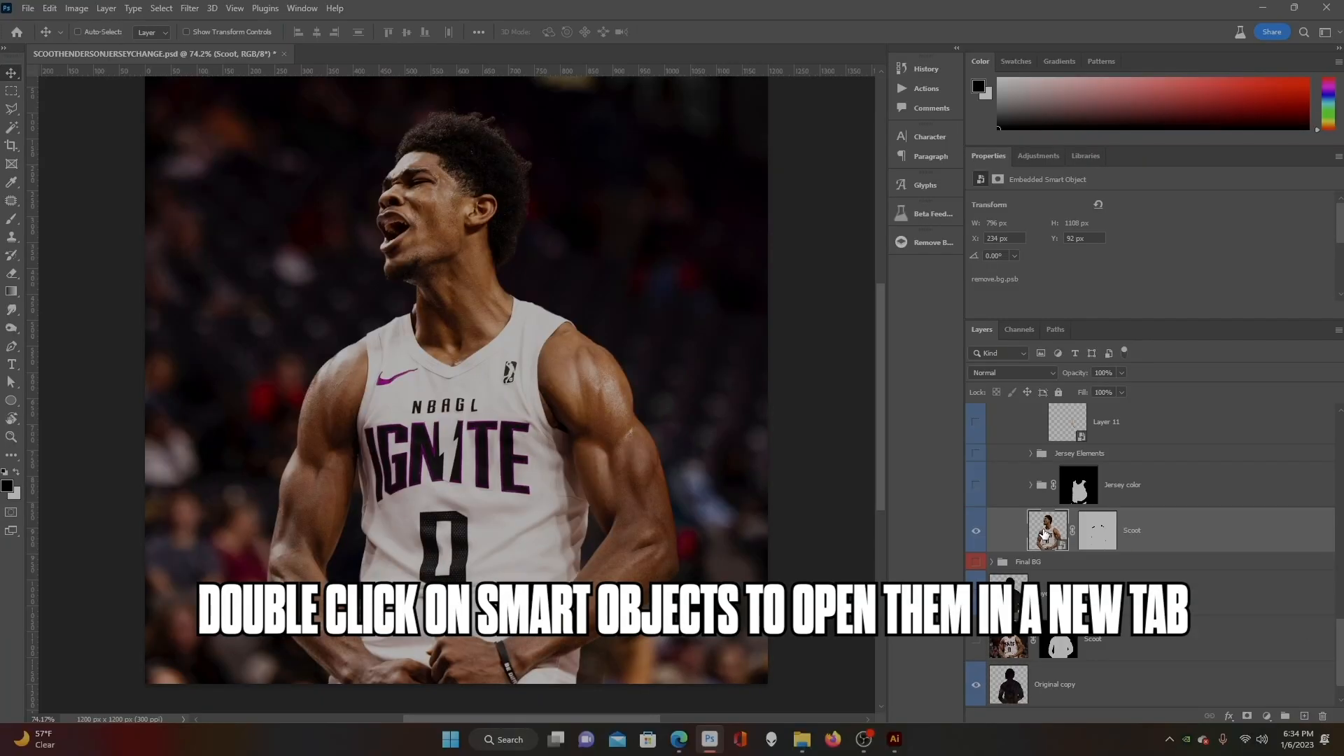
pyautogui.doubleClick(1045, 532)
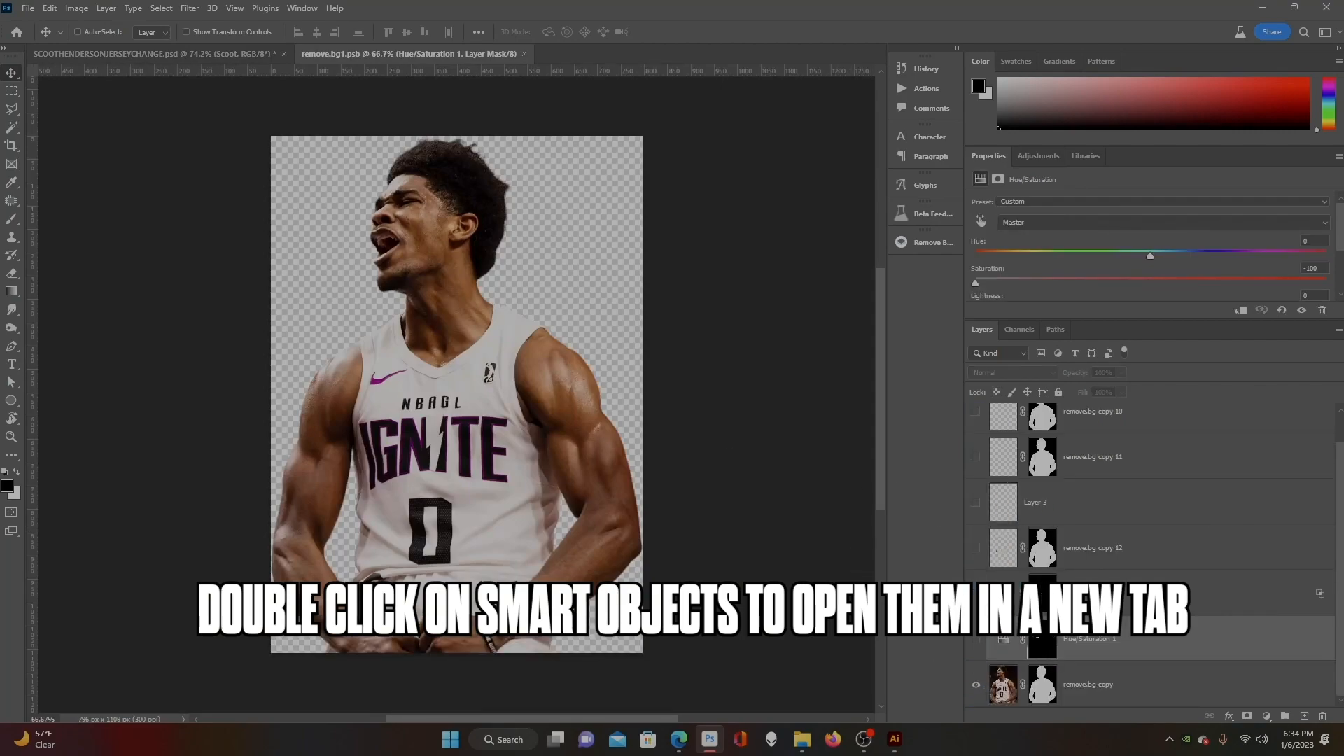
# - Delete all layers between Group 1 and the remove.bg copy layer, and check Group 1 by toggling its visibility
pyautogui.click(1063, 683)
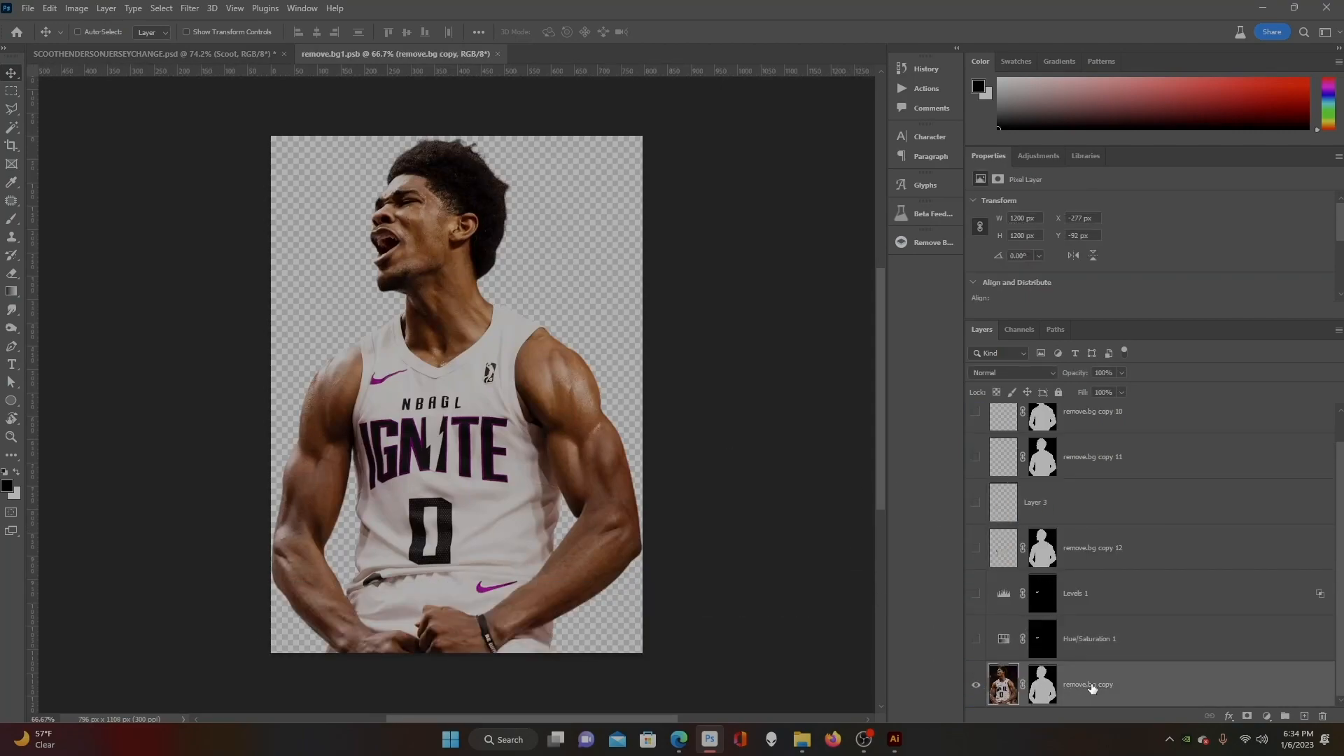
pyautogui.click(1084, 652)
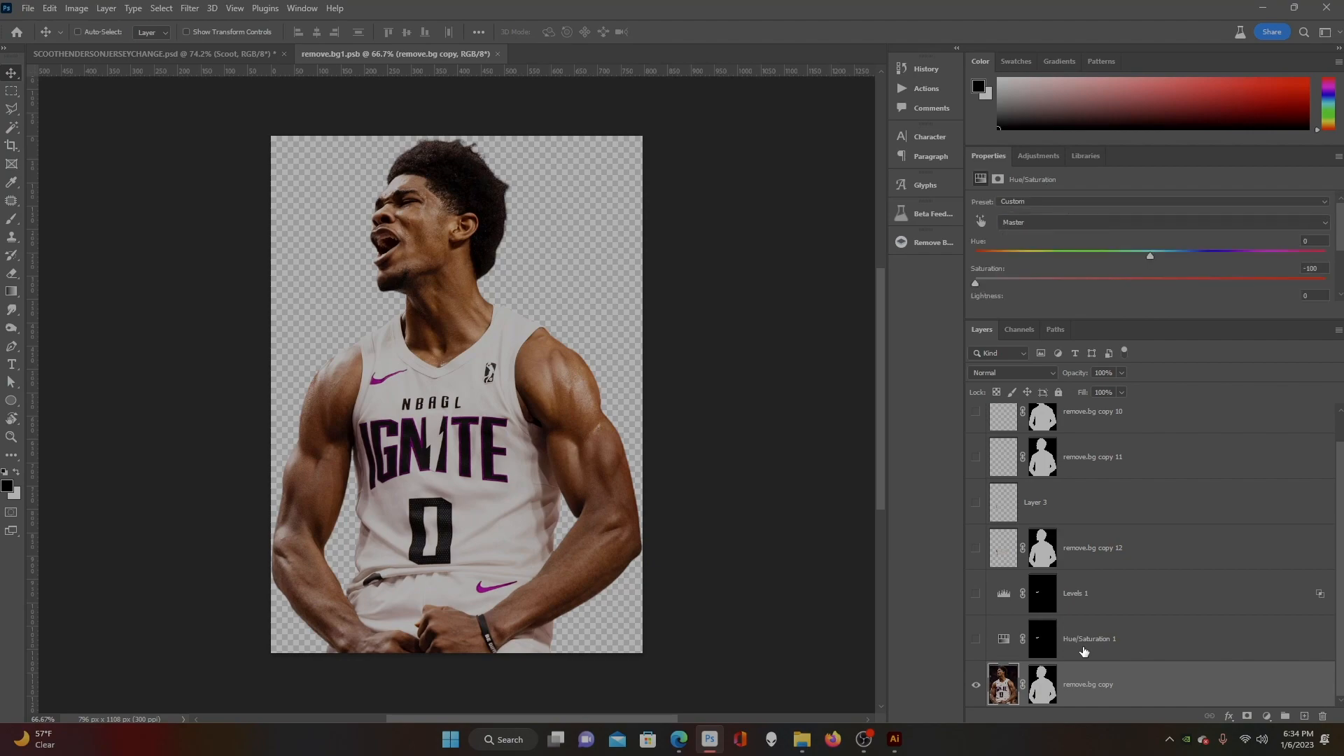
pyautogui.scroll(2, 1080, 483)
pyautogui.keyDown('shift'); pyautogui.click(1078, 459); pyautogui.keyUp('shift')
pyautogui.press('Delete')
pyautogui.click(1078, 459)
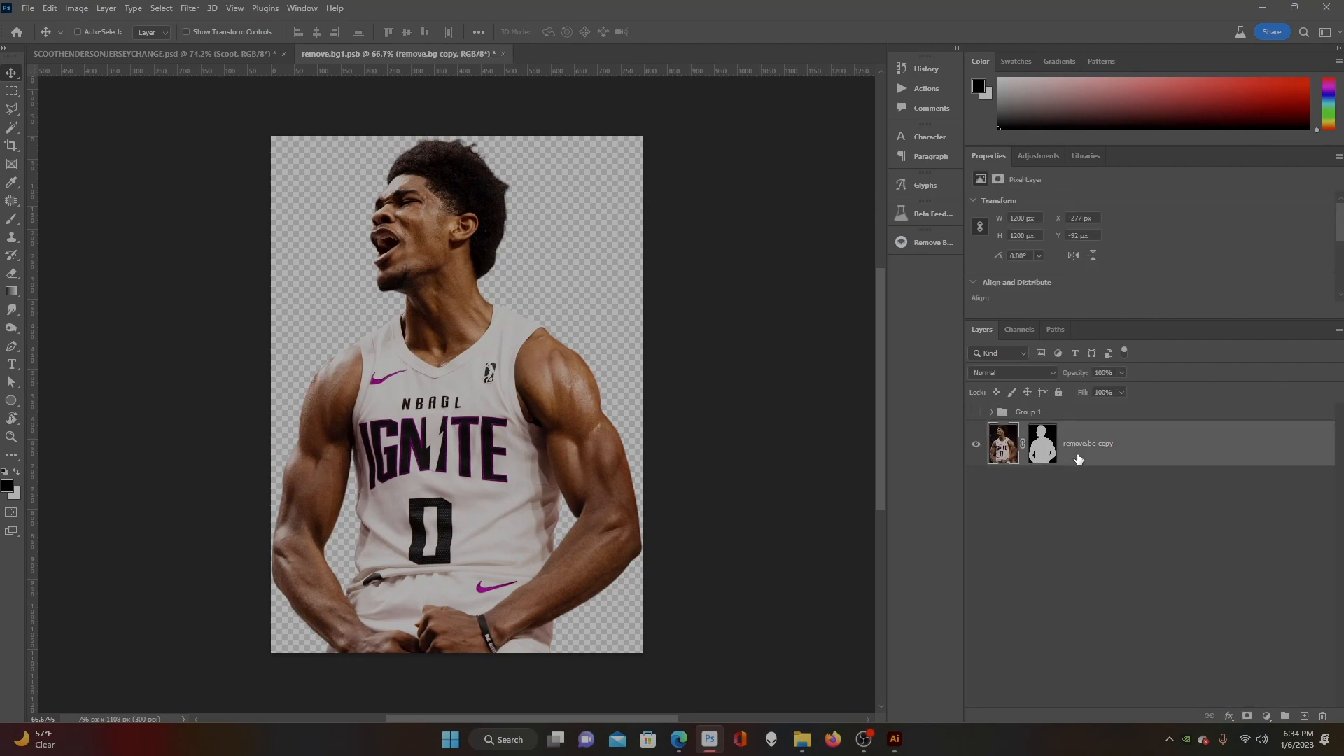
pyautogui.click(976, 415)
pyautogui.click(976, 414)
# - Trace a closed Pen path around the NBAGL lettering on the jersey and convert it to a selection
pyautogui.click(17, 351)
pyautogui.hotkey('ctrl', '+')
pyautogui.hotkey('ctrl', '+')
pyautogui.hotkey('ctrl', '+')
pyautogui.hotkey('ctrl', '+')
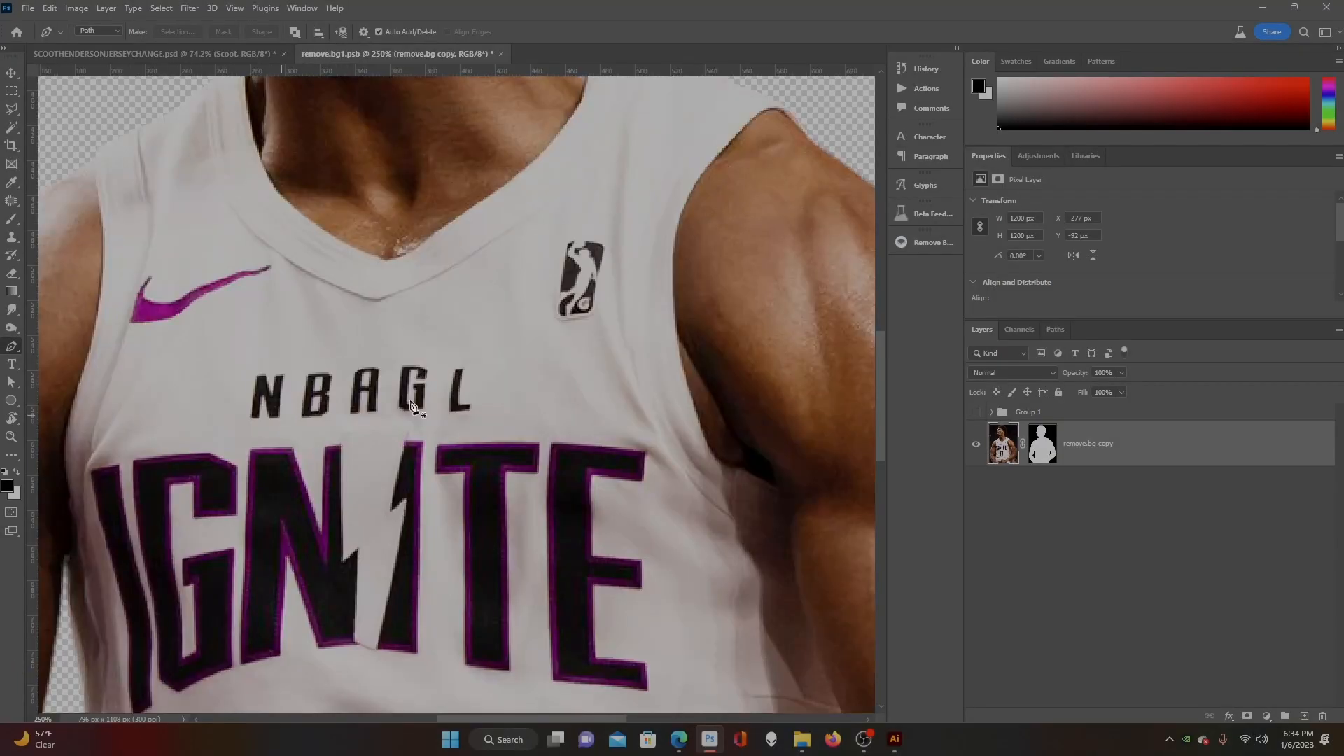
pyautogui.moveTo(414, 421); pyautogui.dragTo(522, 378)
pyautogui.click(569, 317)
pyautogui.click(469, 314)
pyautogui.click(373, 320)
pyautogui.click(350, 331)
pyautogui.click(345, 385)
pyautogui.click(407, 384)
pyautogui.click(504, 387)
pyautogui.click(593, 389)
pyautogui.click(606, 359)
pyautogui.click(593, 326)
pyautogui.click(569, 317)
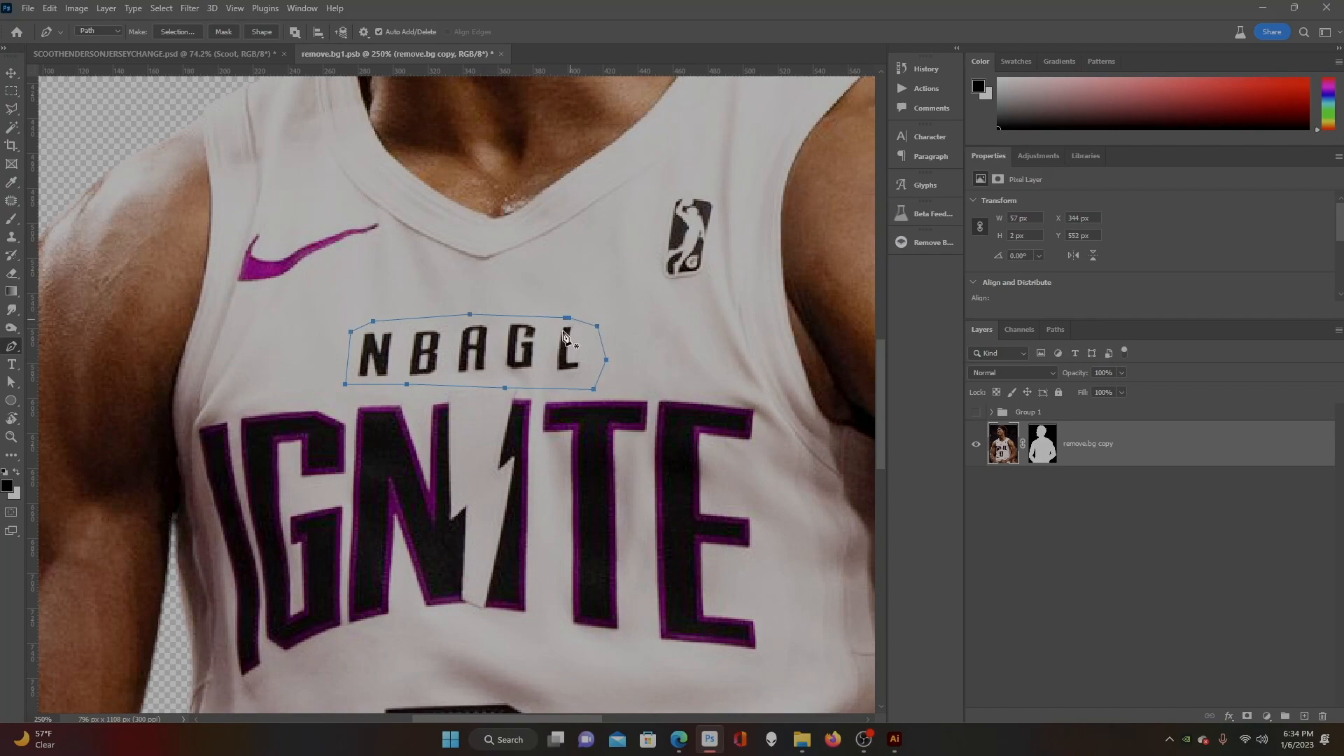
pyautogui.rightClick(563, 336)
pyautogui.click(584, 393)
pyautogui.press('Return')
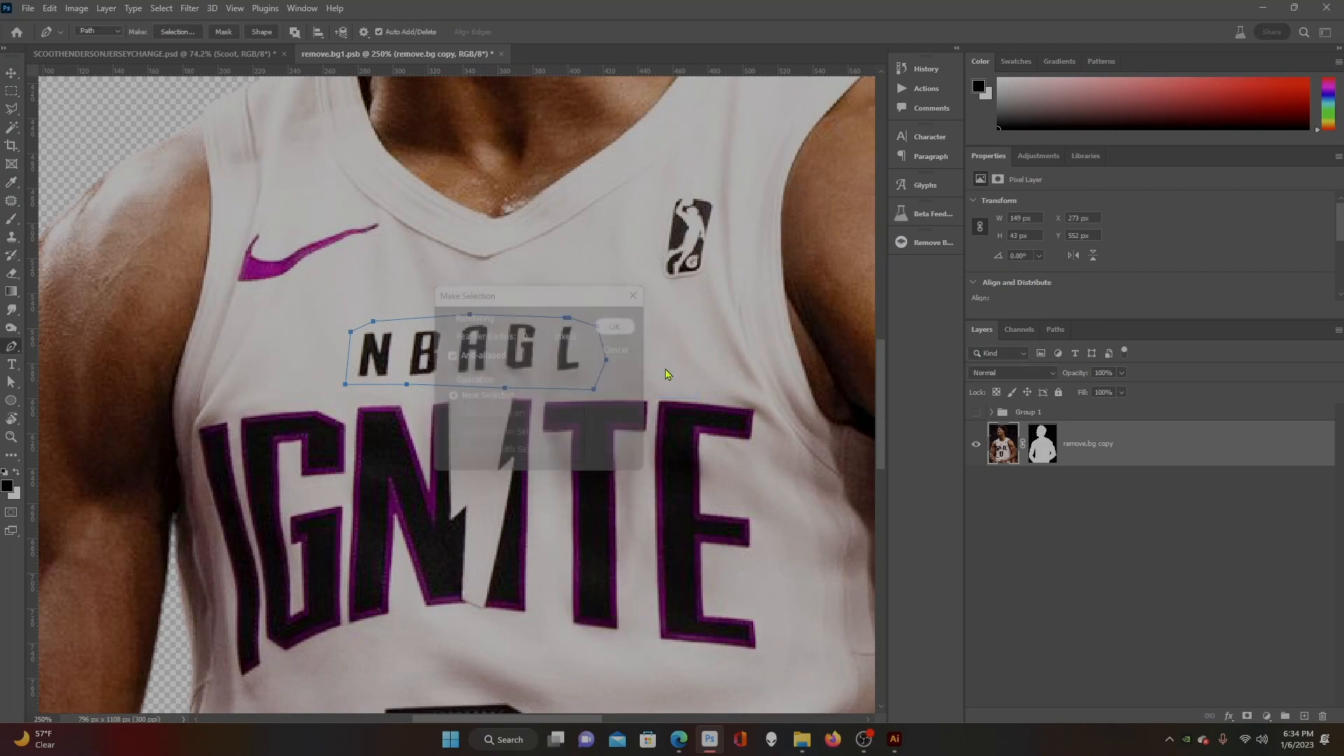
# - Remove the selected NBAGL lettering with Content-Aware Fill output to a new layer, clear the selection and compare with the fill hidden
pyautogui.click(49, 7)
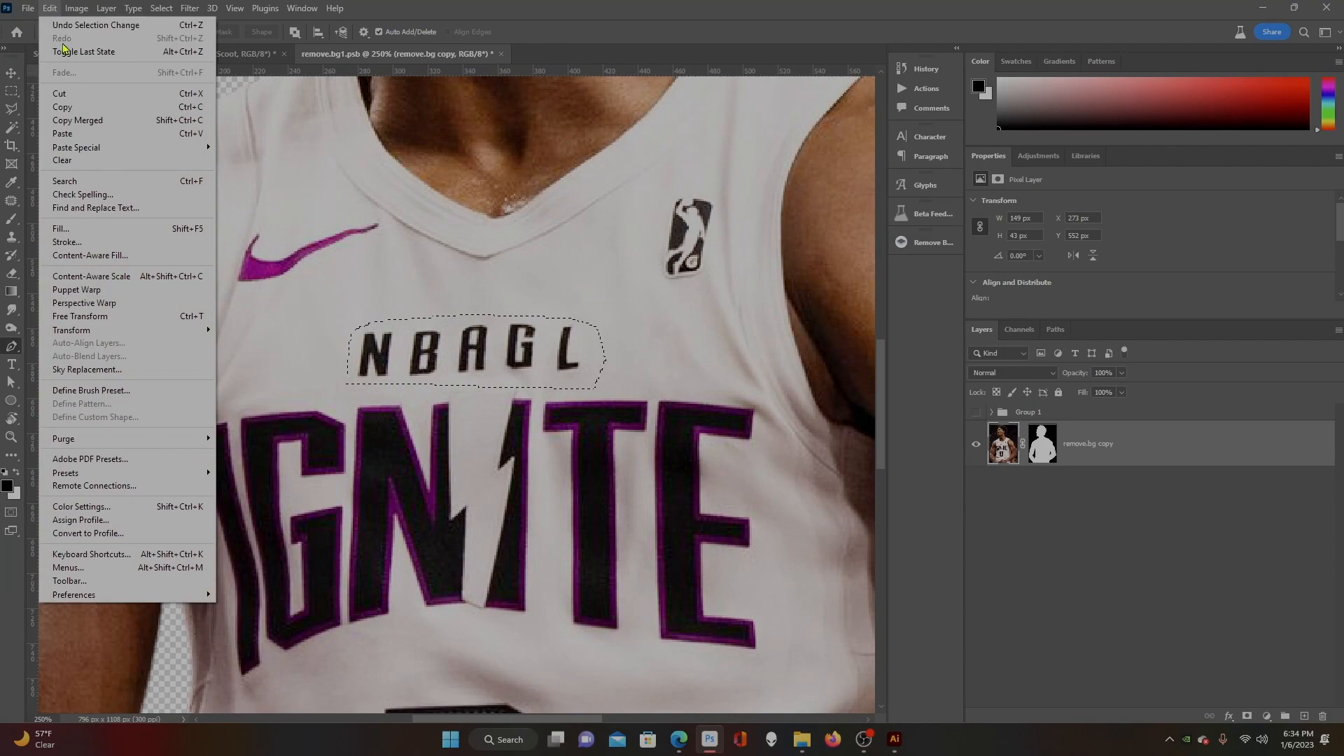
pyautogui.click(77, 261)
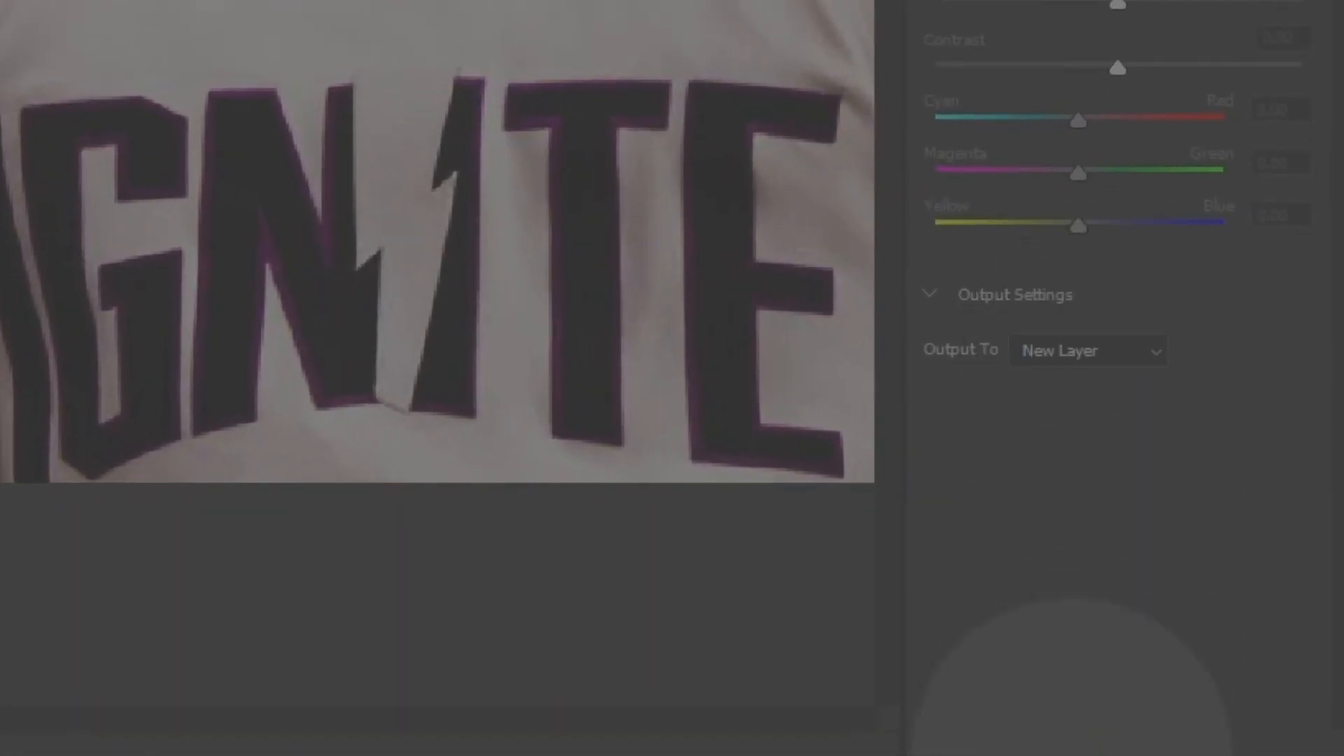
pyautogui.click(1070, 755)
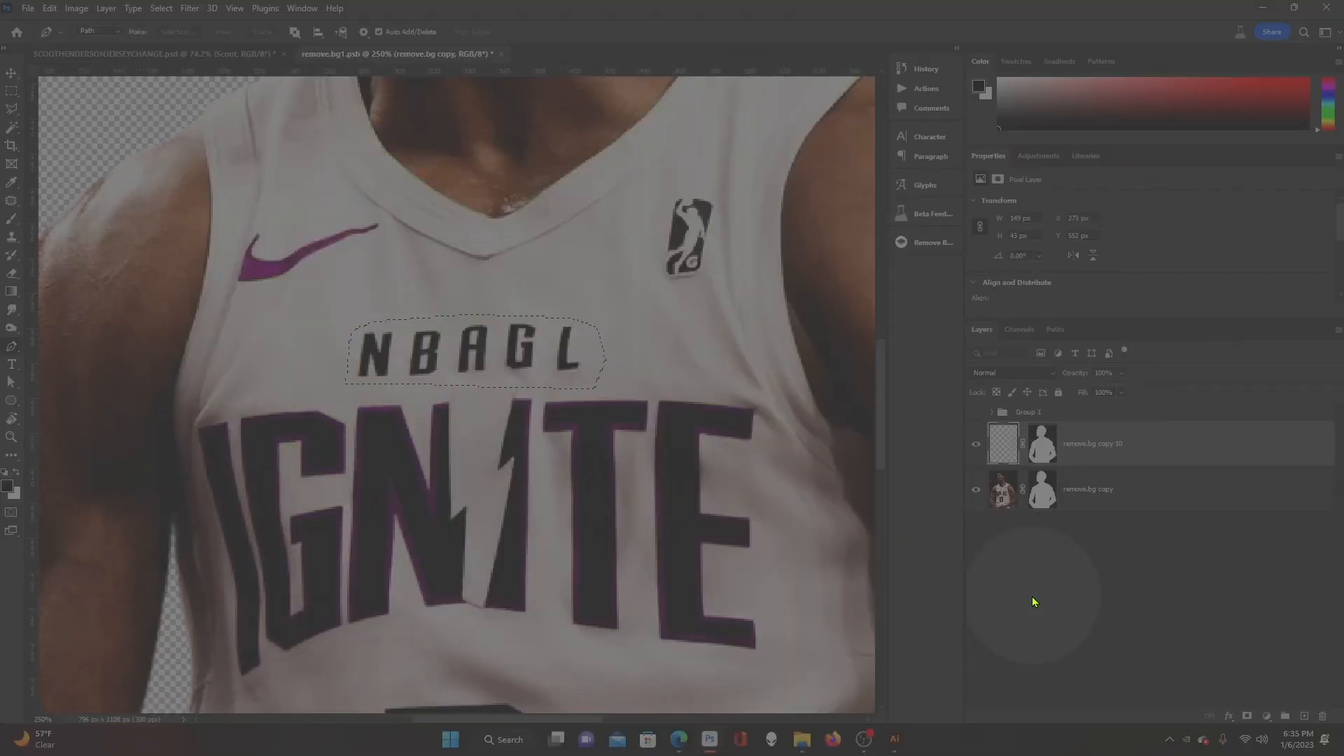
pyautogui.click(161, 8)
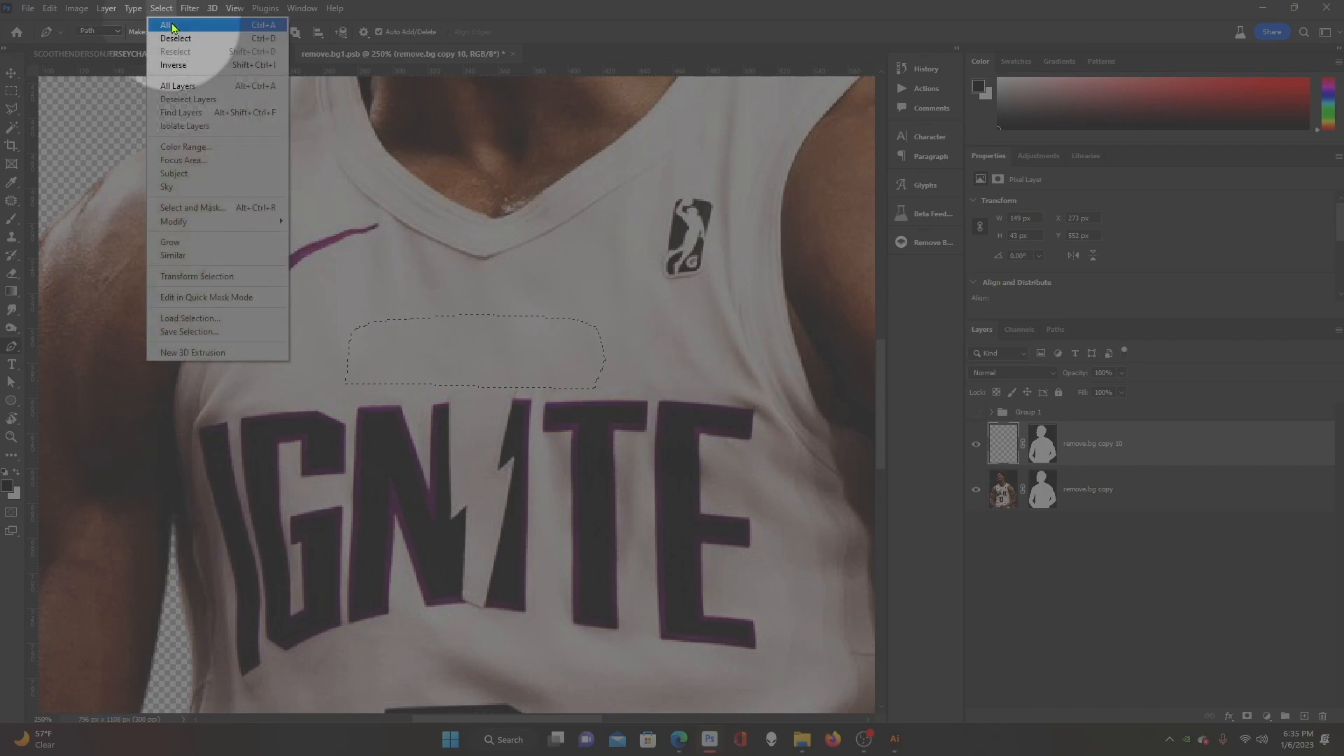
pyautogui.click(183, 38)
pyautogui.click(975, 444)
pyautogui.click(974, 444)
# - Examine the graphics remaining on the jersey, from the chest logos and IGNITE lettering down to the number 0
pyautogui.click(11, 73)
pyautogui.scroll(3, 499, 447)
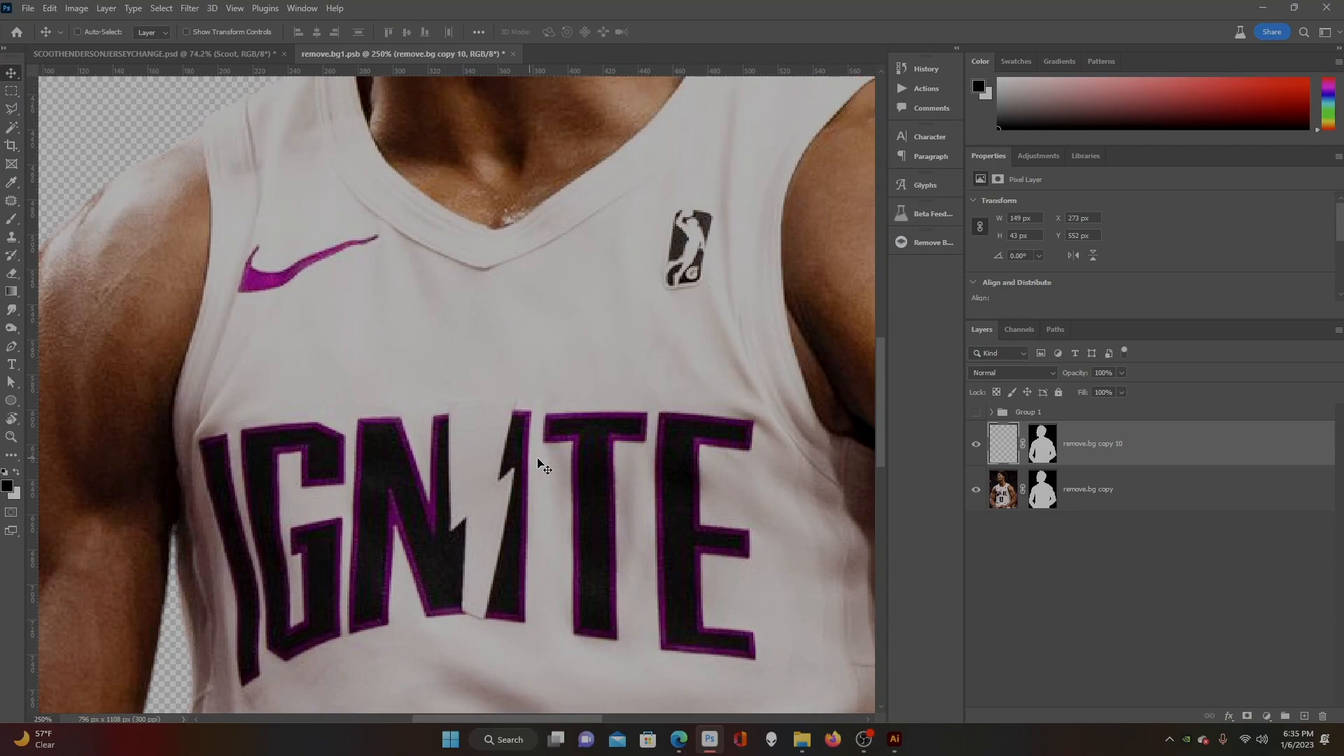
pyautogui.scroll(1, 580, 445)
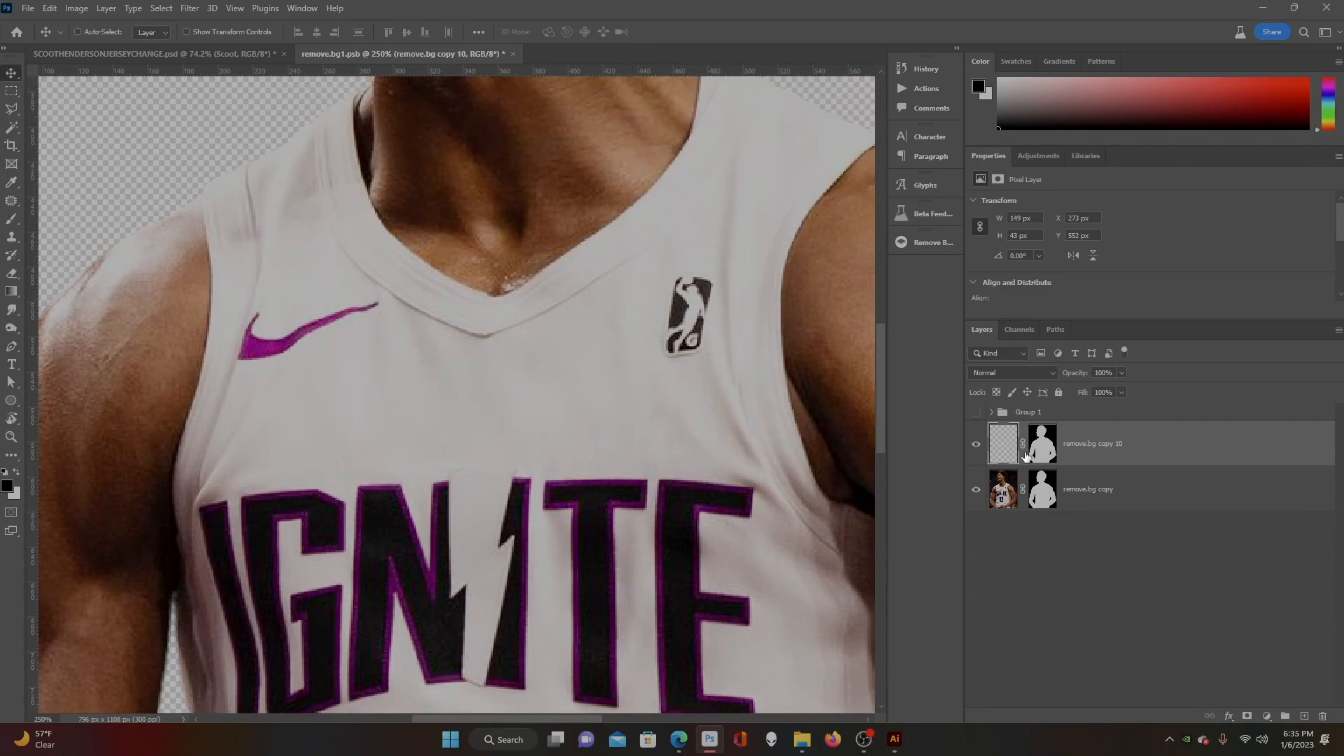
pyautogui.scroll(-4, 568, 406)
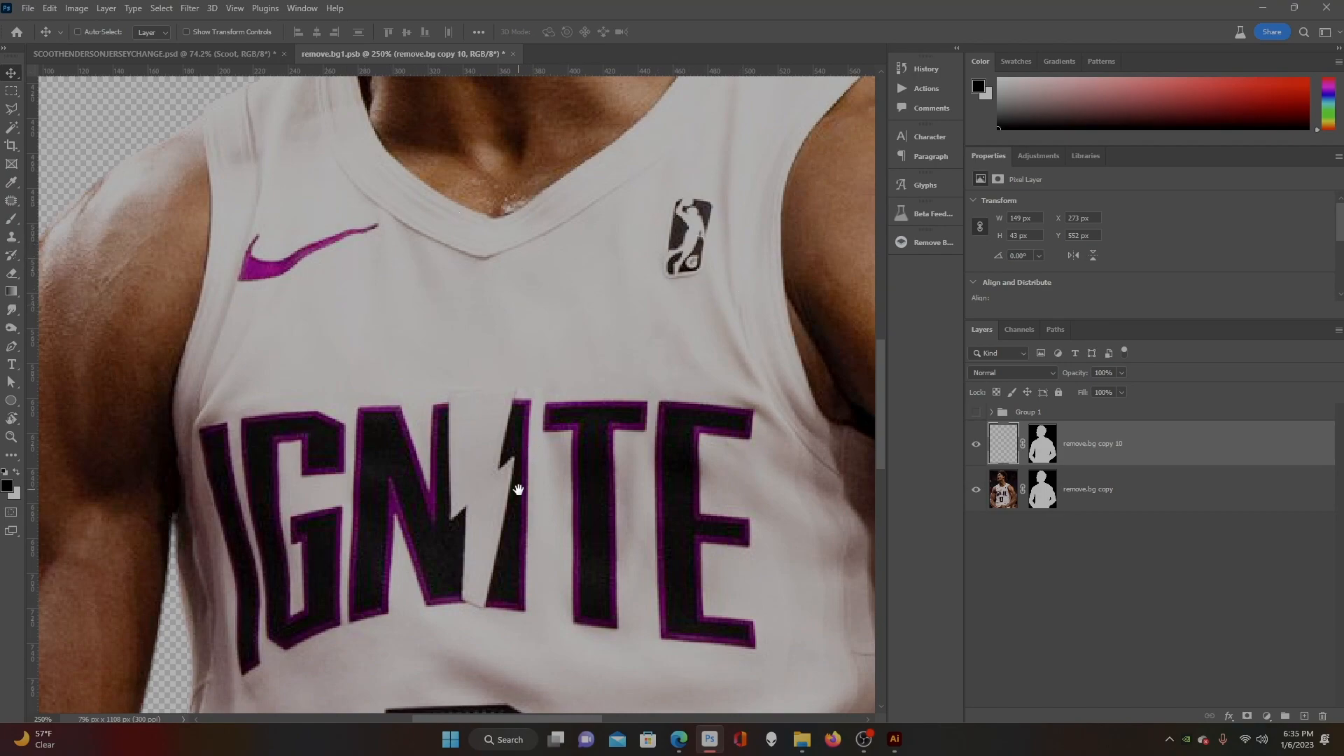
pyautogui.scroll(-7, 515, 490)
pyautogui.scroll(-15, 510, 490)
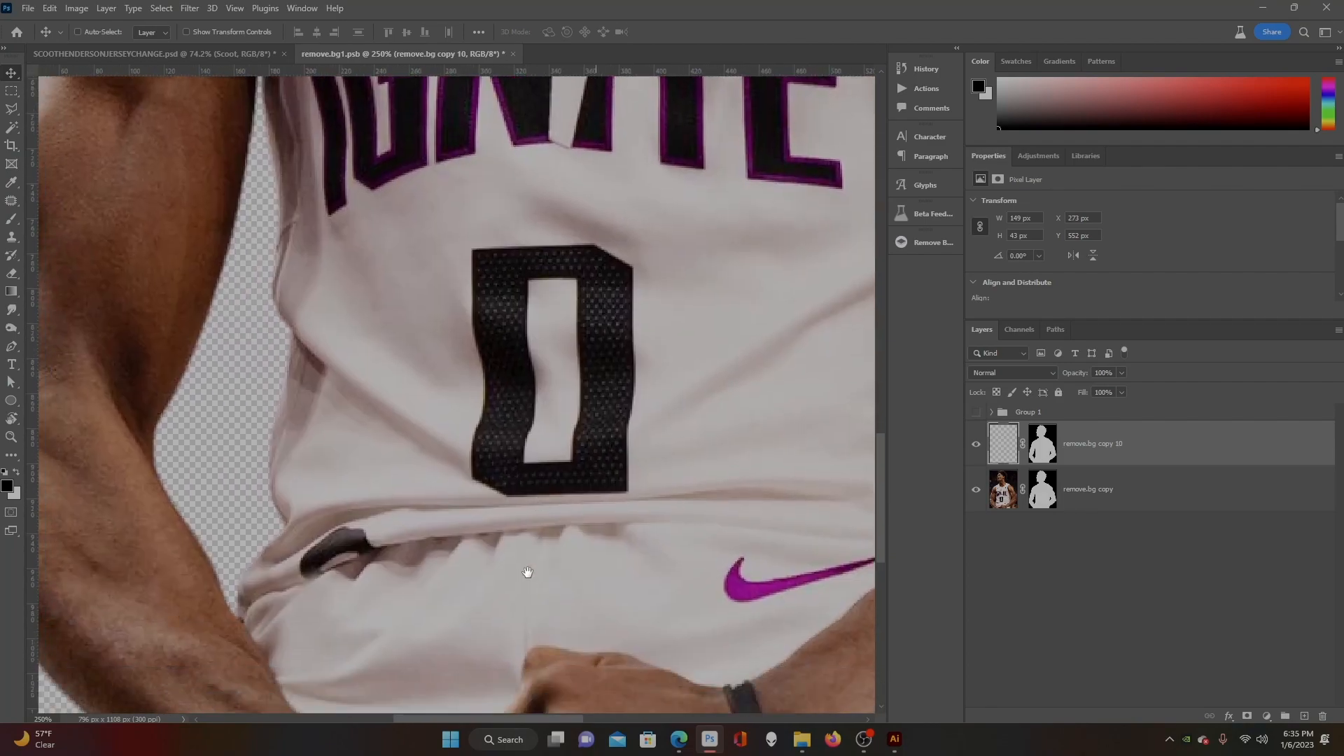
pyautogui.scroll(10, 453, 317)
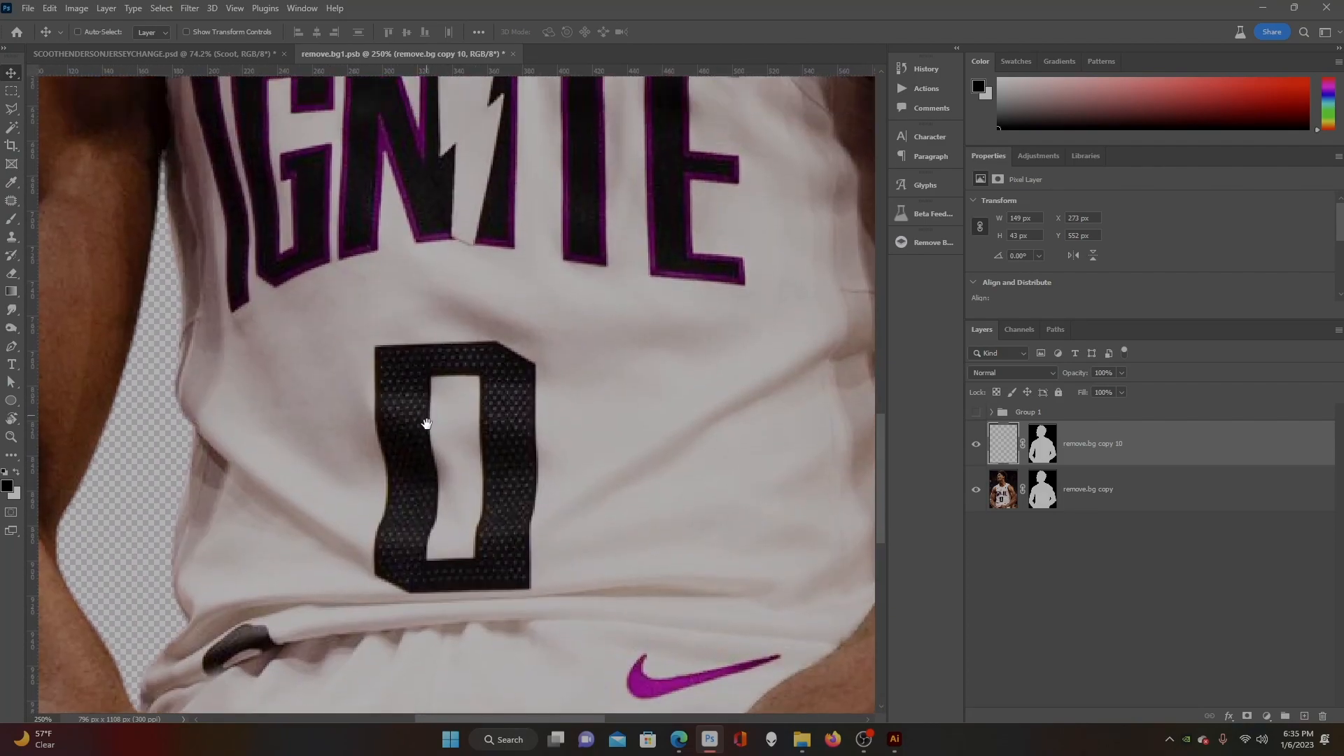
pyautogui.moveTo(426, 424); pyautogui.dragTo(419, 674)
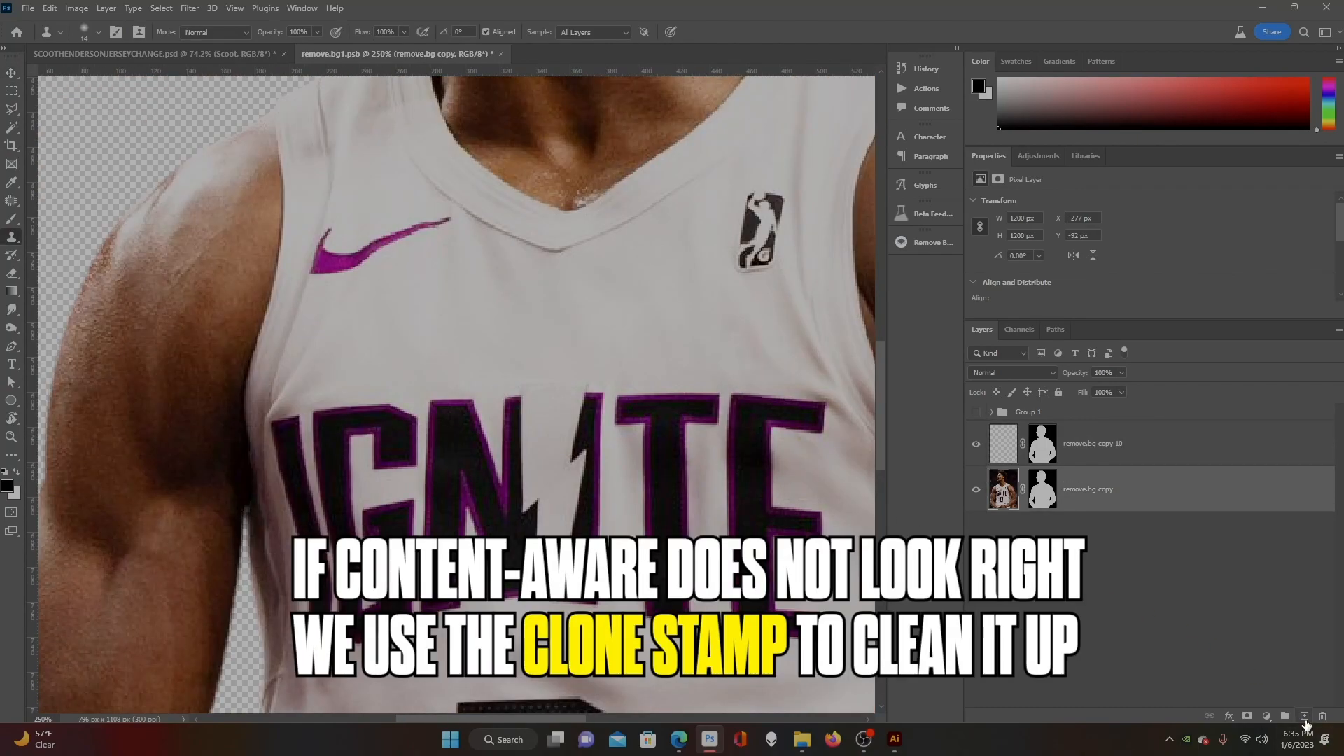
# - Add a new layer above remove.bg copy and Clone Stamp nearby fabric over the middle of the purple swoosh's tail
pyautogui.click(1304, 718)
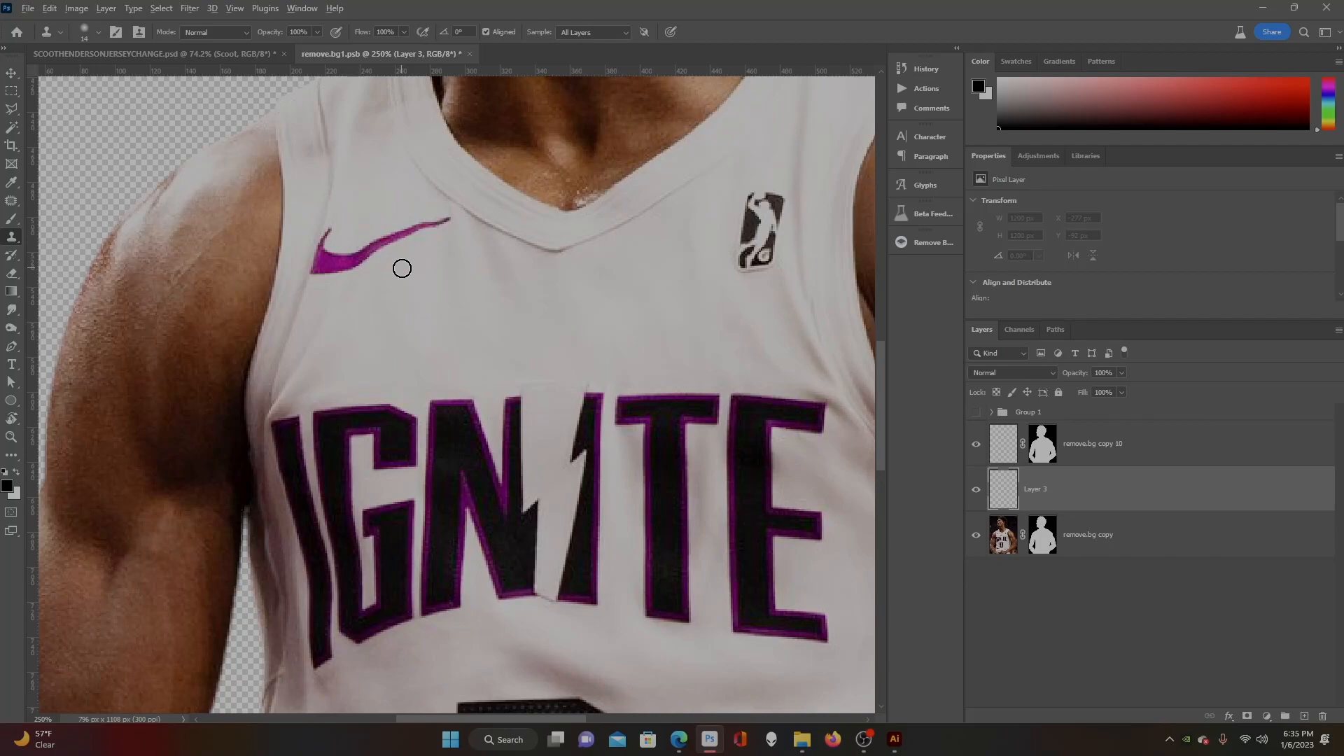
pyautogui.press('ctrl')
pyautogui.press('ctrl')
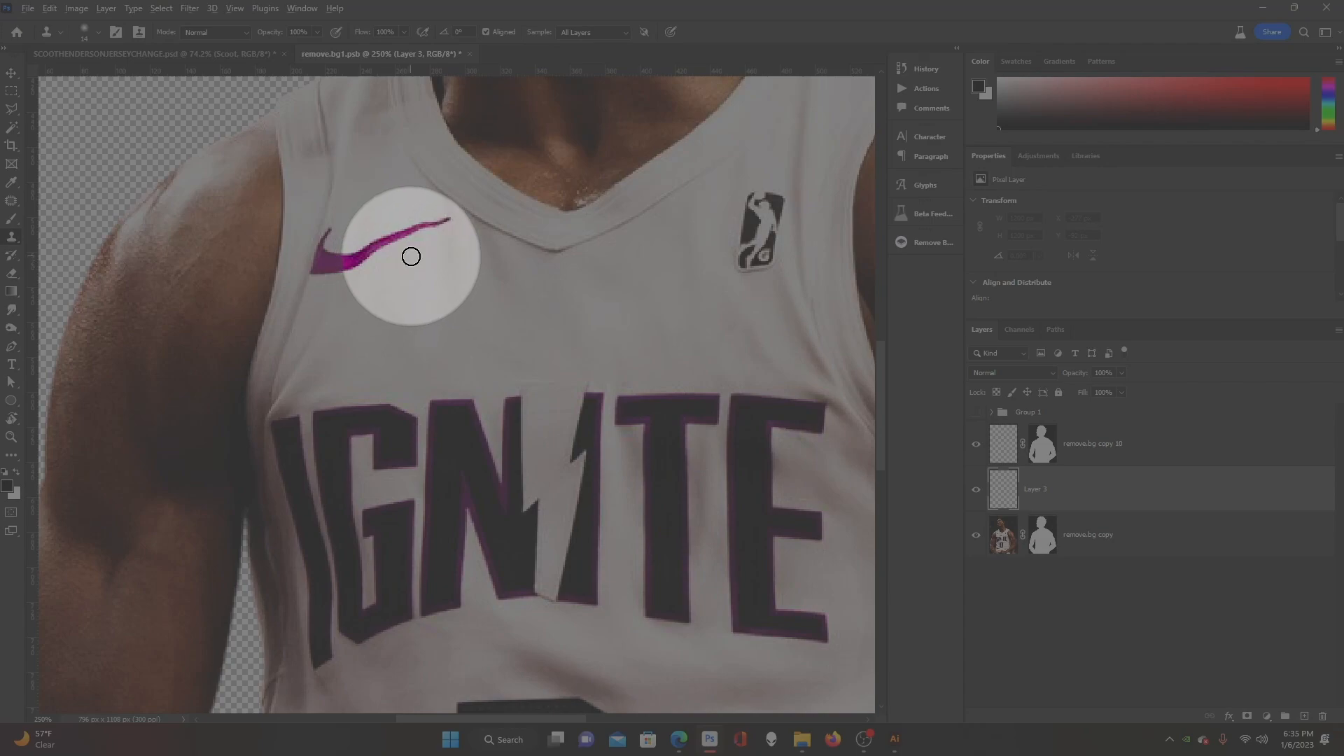
pyautogui.keyDown('alt'); pyautogui.click(410, 256); pyautogui.keyUp('alt')
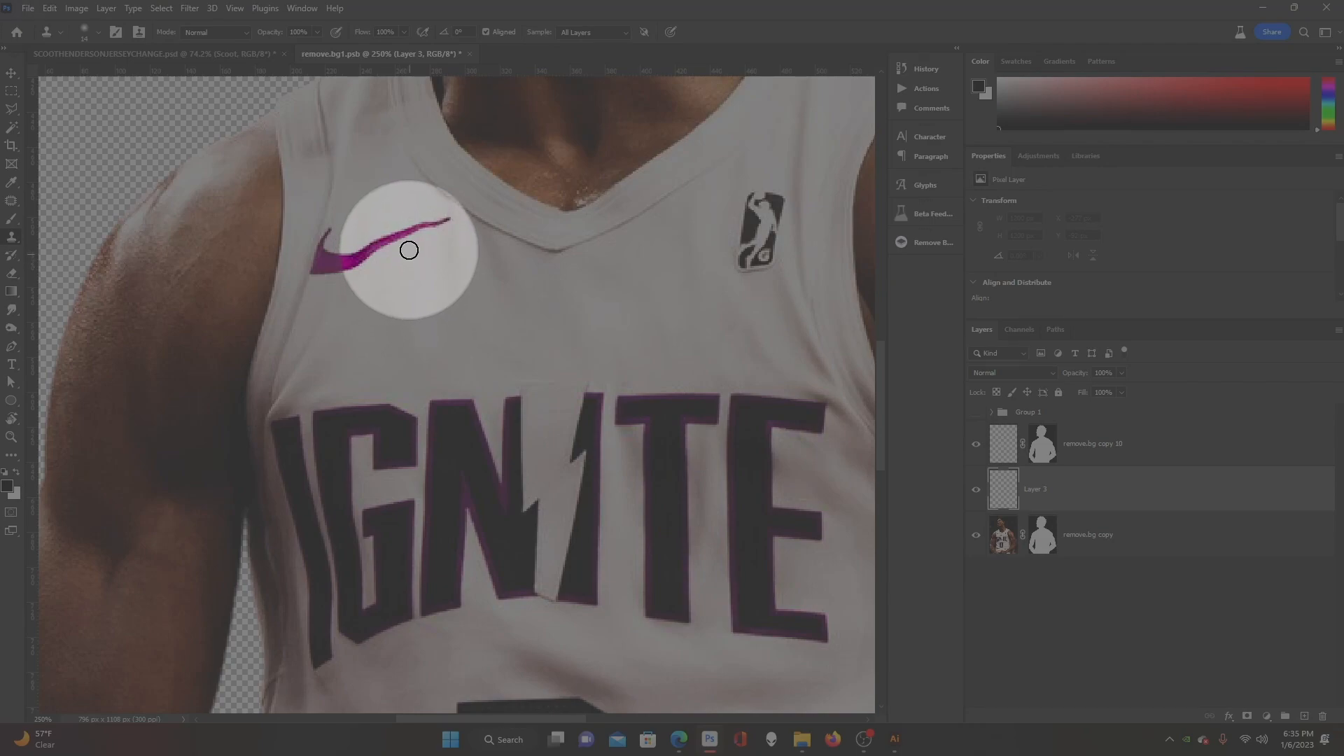
pyautogui.keyDown('alt'); pyautogui.click(413, 250); pyautogui.keyUp('alt')
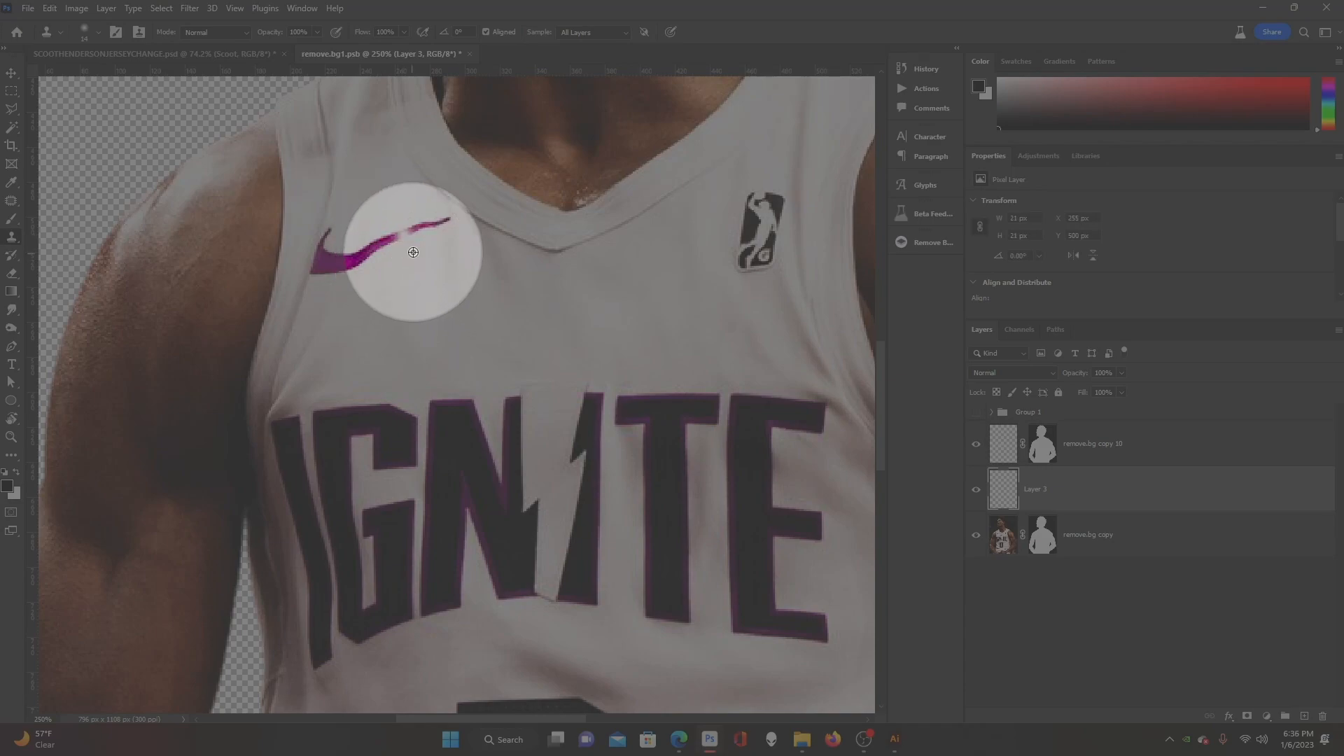
pyautogui.moveTo(407, 228)
pyautogui.mouseDown()
pyautogui.moveTo(442, 254)
pyautogui.moveTo(419, 235)
pyautogui.moveTo(426, 225)
pyautogui.moveTo(427, 245)
pyautogui.moveTo(434, 224)
pyautogui.moveTo(441, 246)
pyautogui.moveTo(446, 220)
pyautogui.moveTo(429, 252)
pyautogui.moveTo(397, 235)
pyautogui.mouseUp()
# - Clone jersey fabric over the tip of the swoosh's tail, and choose All Layers as the Clone Stamp sample source
pyautogui.keyDown('alt'); pyautogui.click(443, 254); pyautogui.keyUp('alt')
pyautogui.keyDown('alt'); pyautogui.click(426, 246); pyautogui.keyUp('alt')
pyautogui.keyDown('alt'); pyautogui.click(441, 246); pyautogui.keyUp('alt')
pyautogui.click(443, 228)
pyautogui.keyDown('alt'); pyautogui.click(443, 240); pyautogui.keyUp('alt')
pyautogui.keyDown('alt'); pyautogui.click(429, 252); pyautogui.keyUp('alt')
pyautogui.keyDown('alt'); pyautogui.click(405, 259); pyautogui.keyUp('alt')
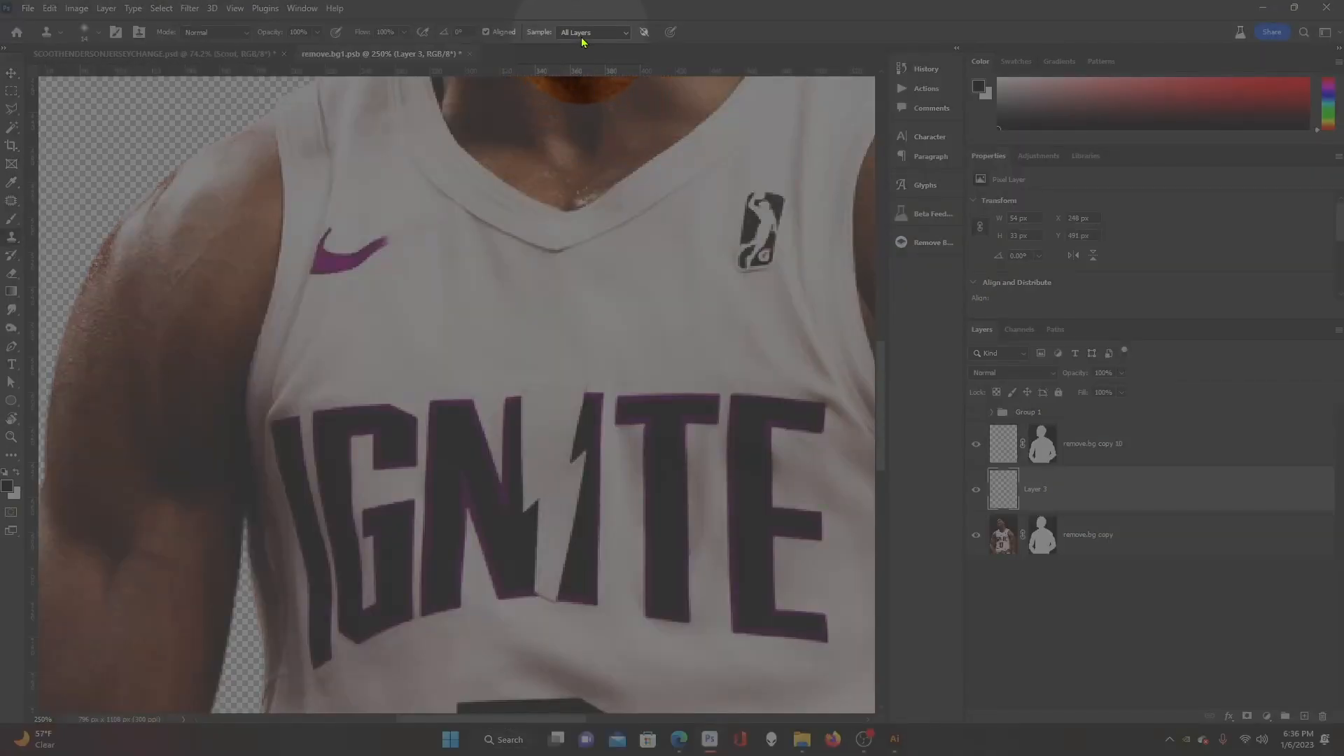
pyautogui.click(590, 33)
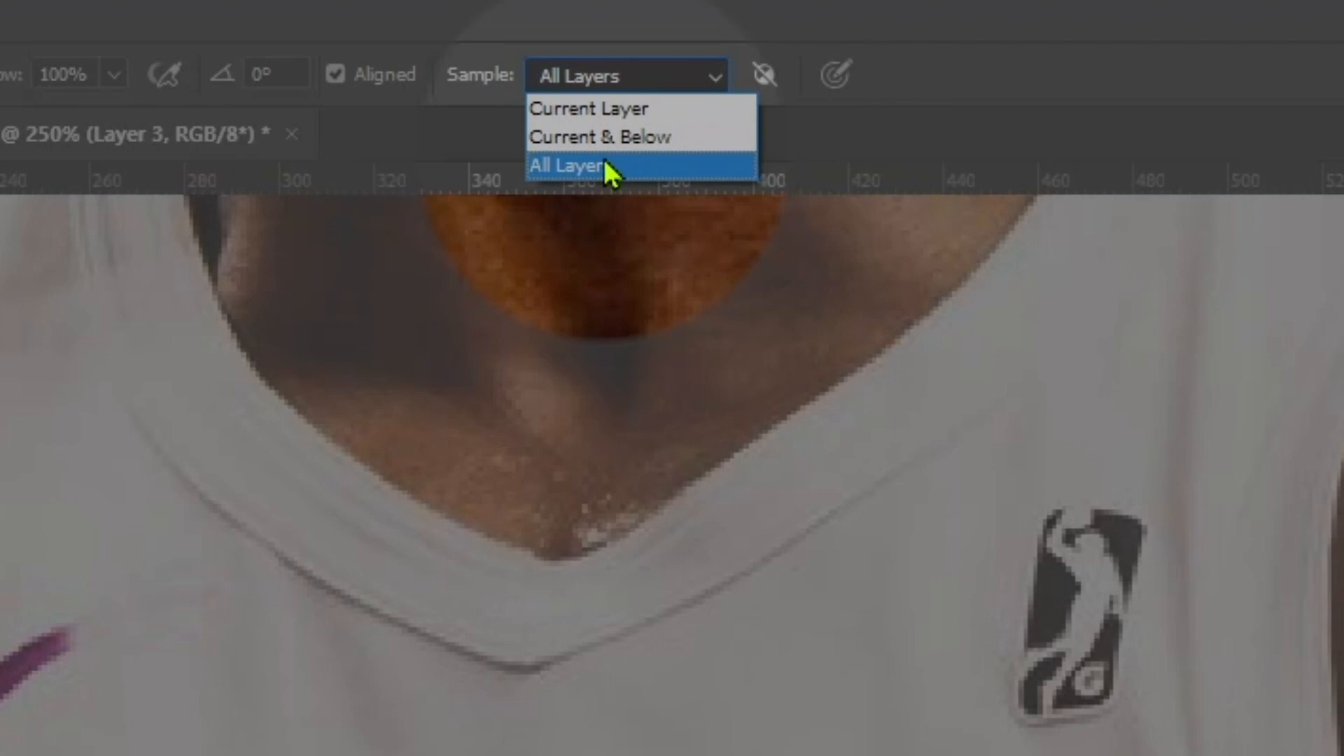
pyautogui.click(604, 163)
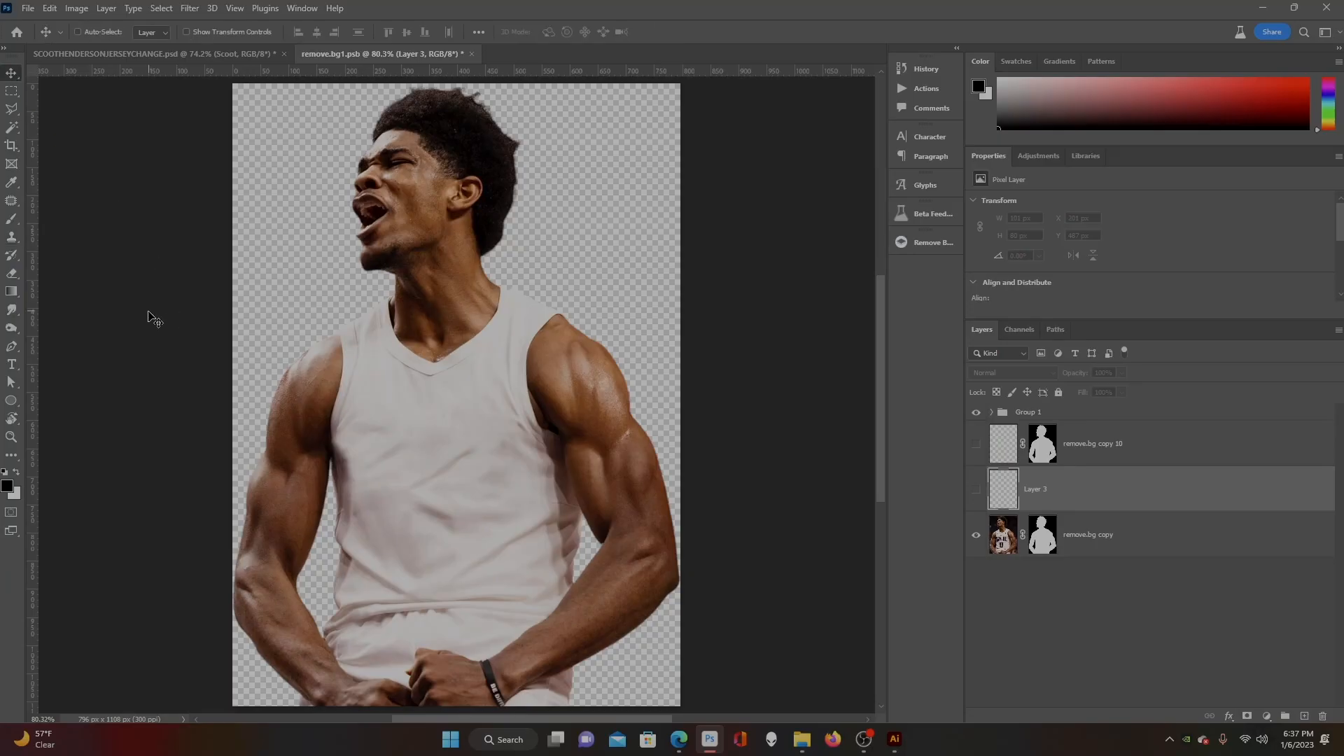
# - Close the remove.bg1.psb smart object contents and return to the main jersey-change document
pyautogui.moveTo(150, 315); pyautogui.dragTo(264, 468)
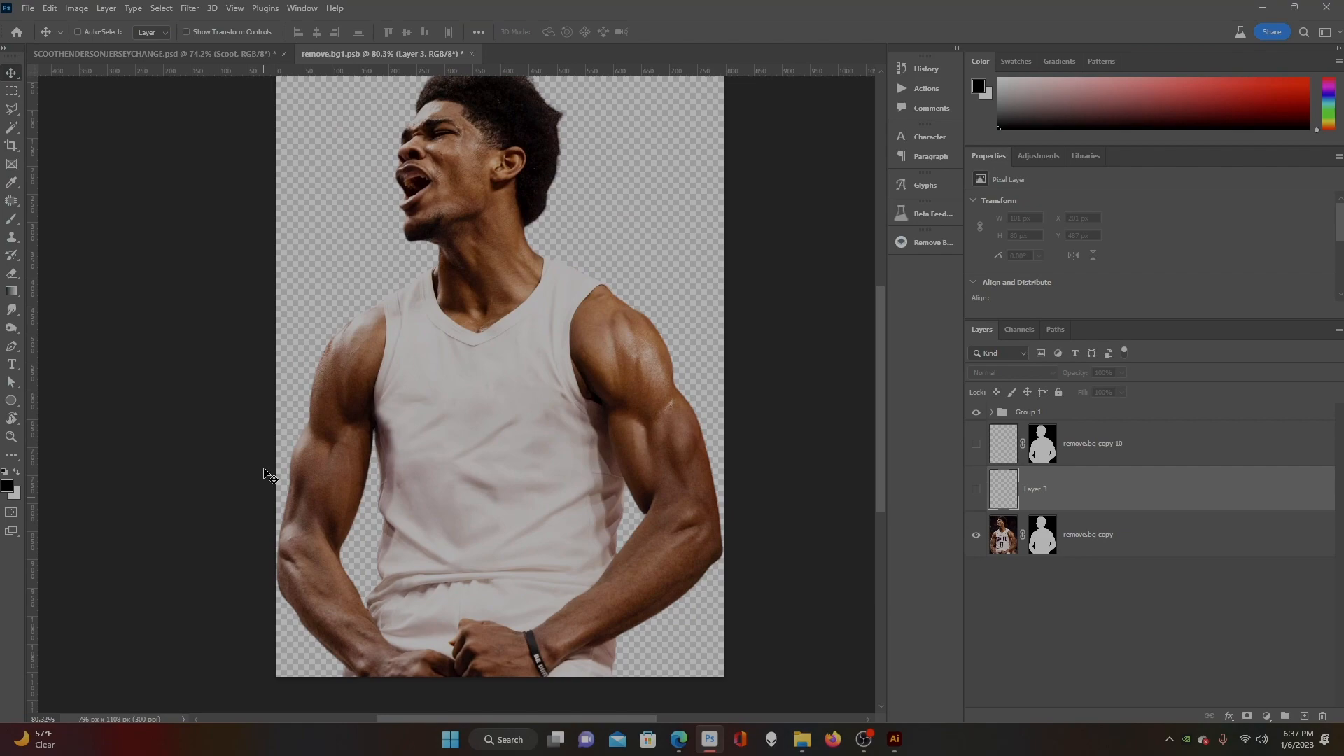
pyautogui.click(473, 55)
pyautogui.click(590, 282)
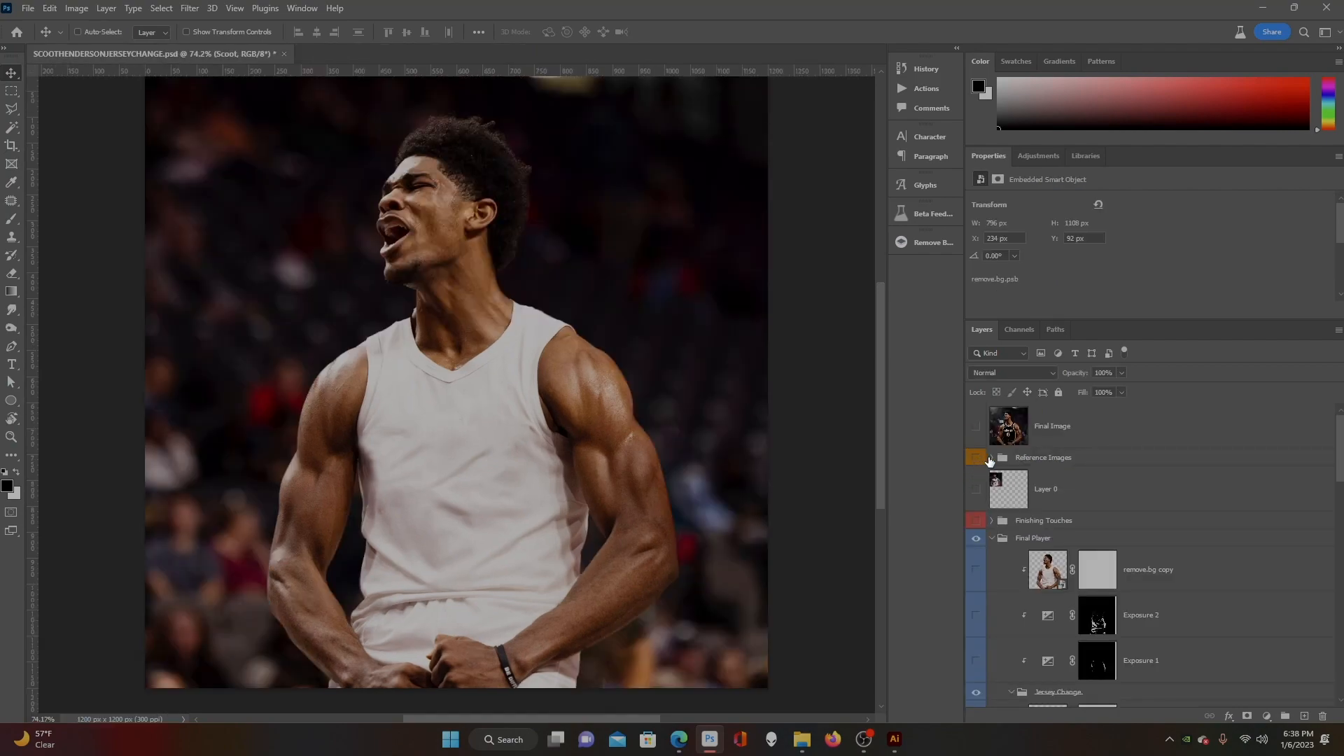
# - Expand the Reference Images group and view Layer 23, Layer 2 and Jersey copy one at a time to study the Atlanta jersey
pyautogui.click(992, 458)
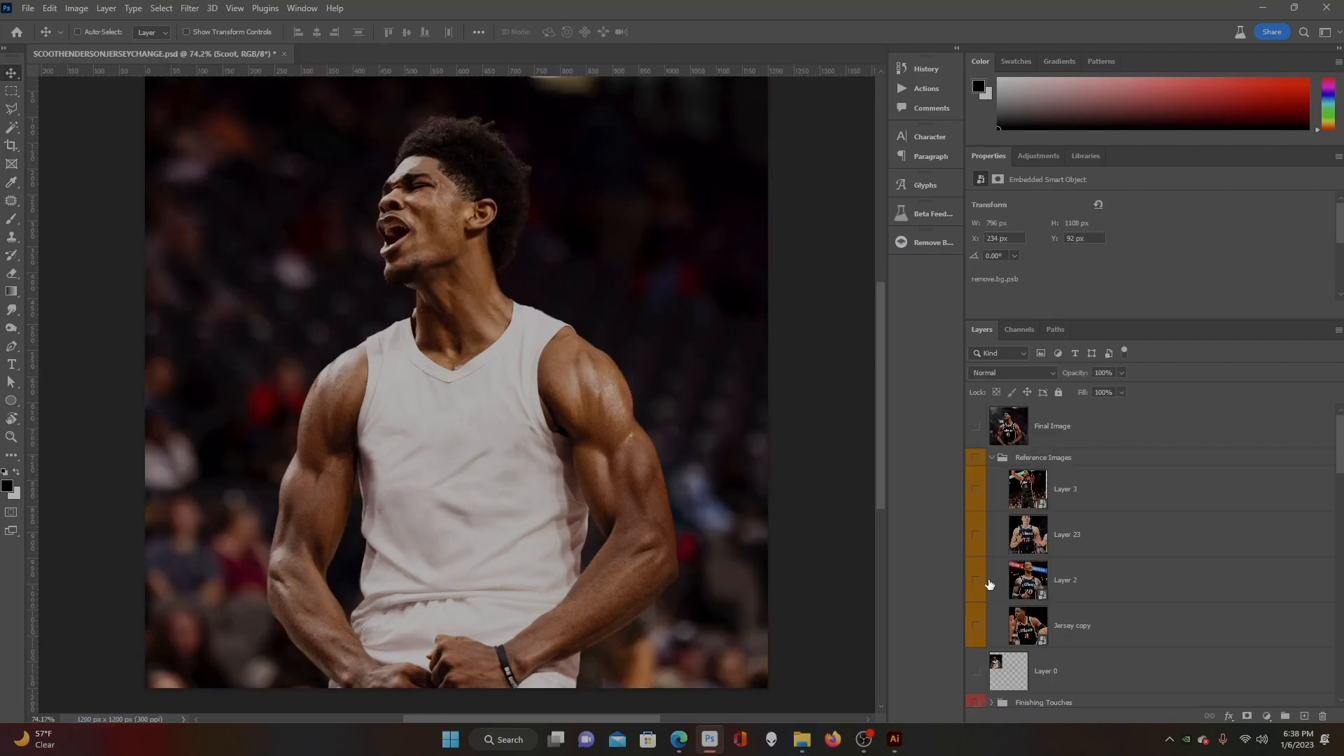
pyautogui.click(976, 537)
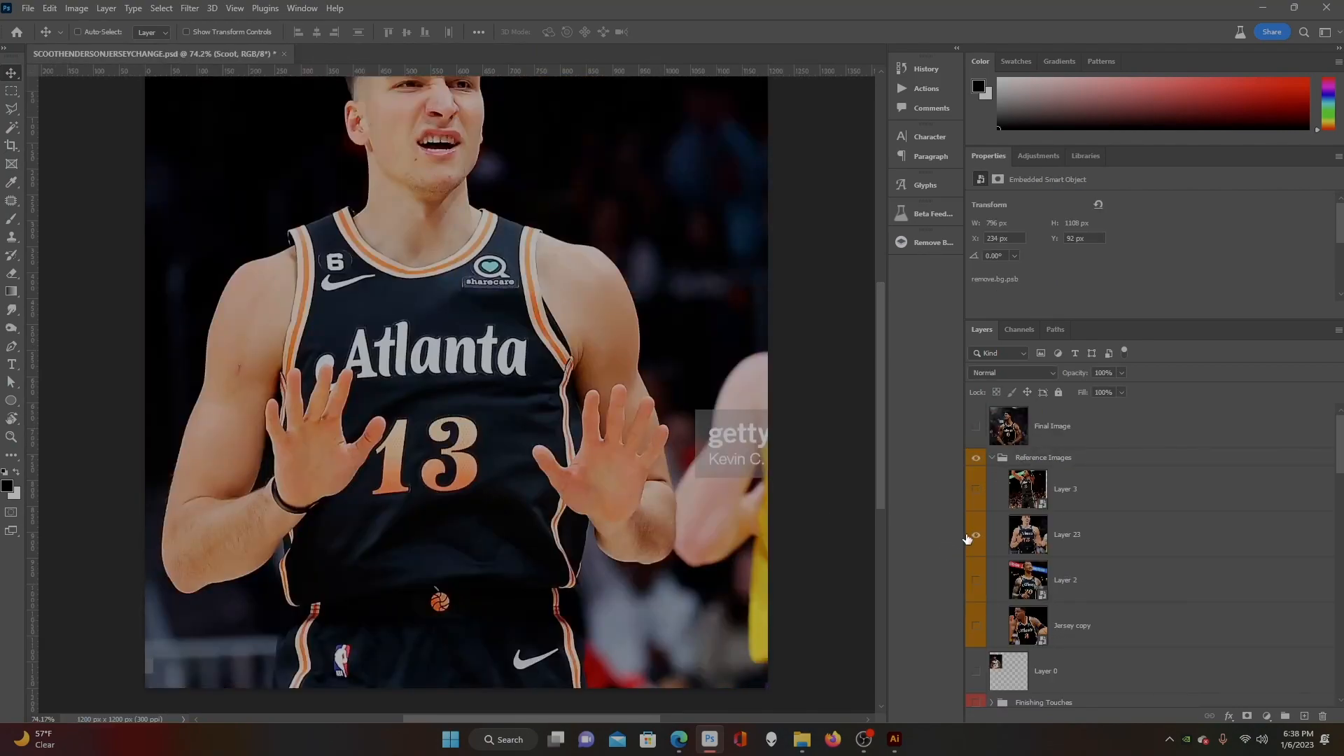
pyautogui.click(974, 536)
pyautogui.click(977, 583)
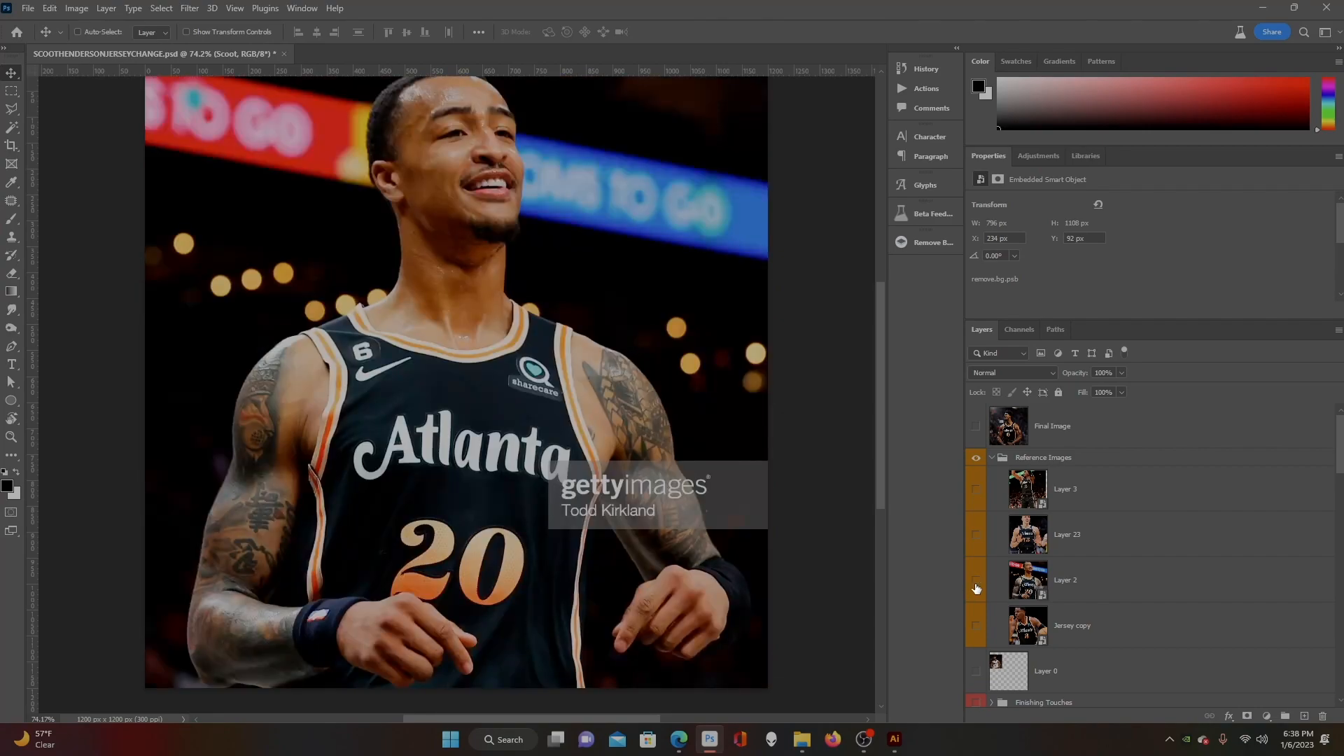
pyautogui.click(976, 582)
pyautogui.click(975, 625)
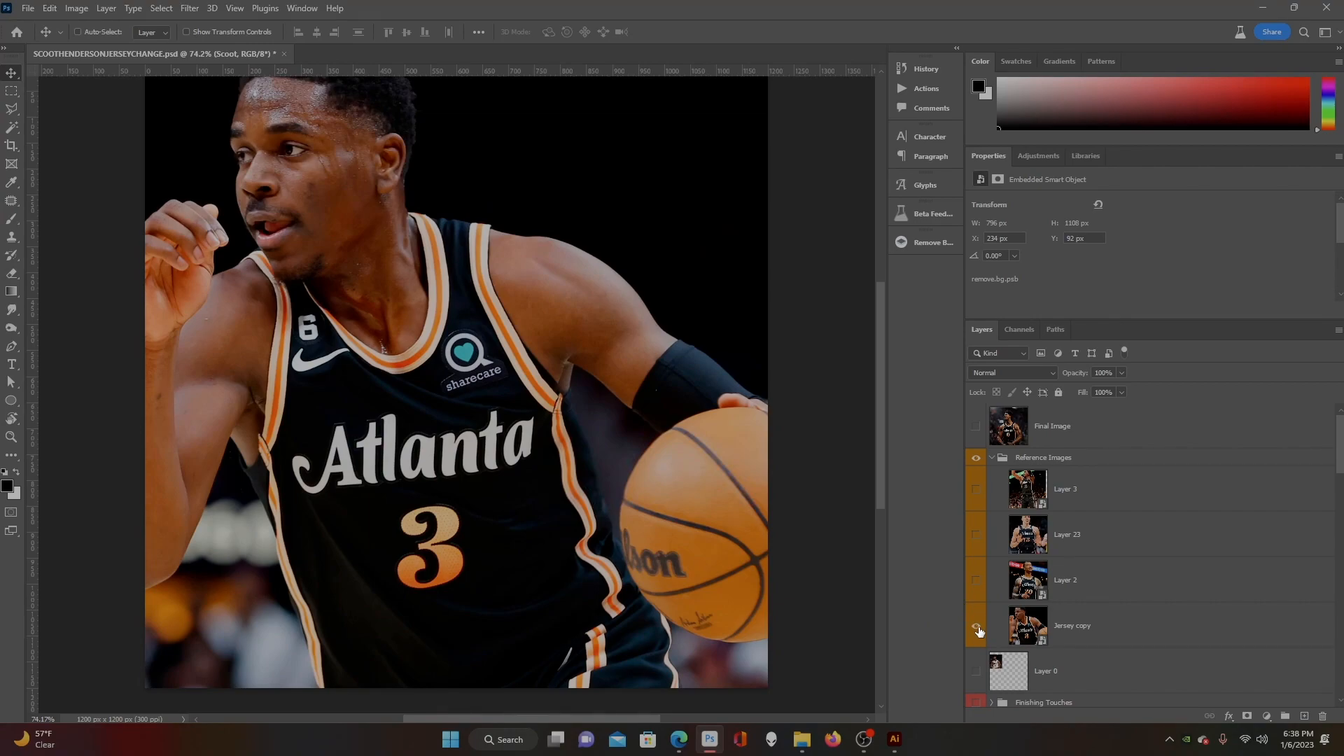
pyautogui.click(977, 627)
pyautogui.click(977, 627)
# - Create a group directly above the Scoot layer and name it Jersey Color
pyautogui.scroll(-1, 482, 439)
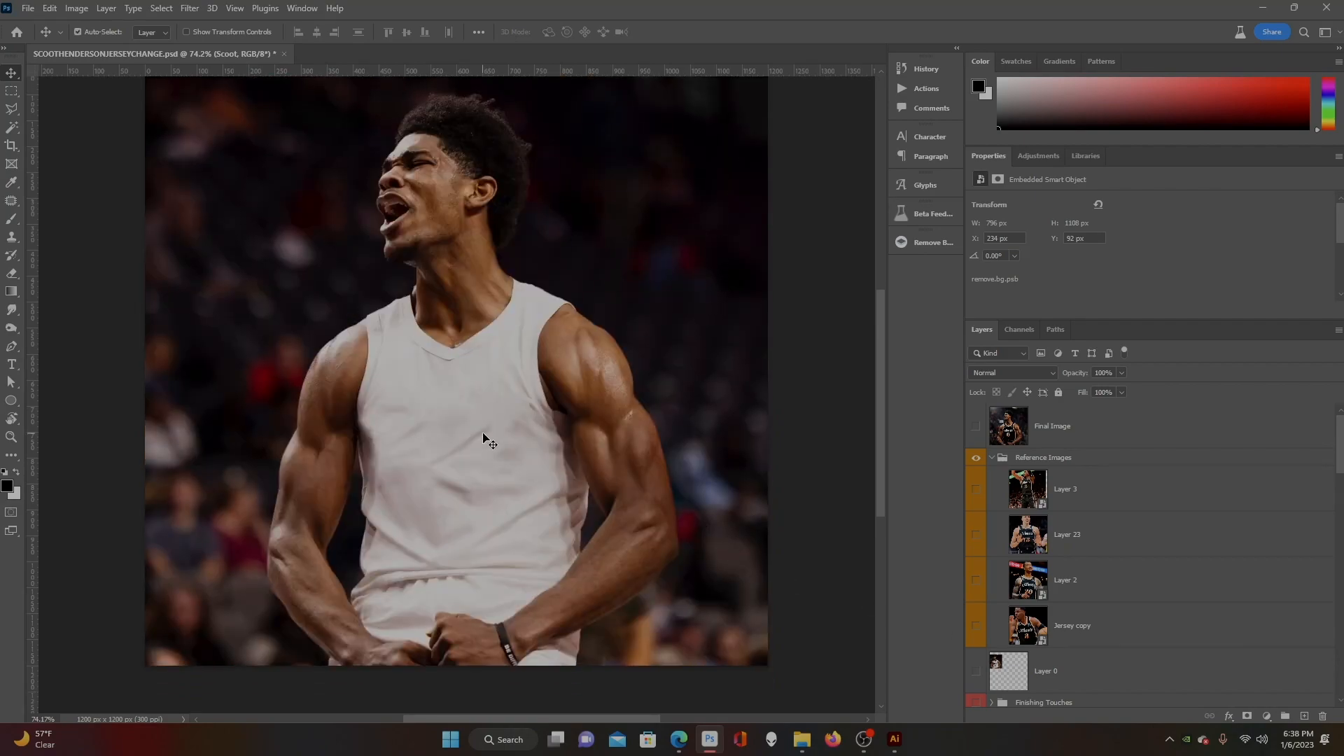
pyautogui.scroll(-5, 1101, 645)
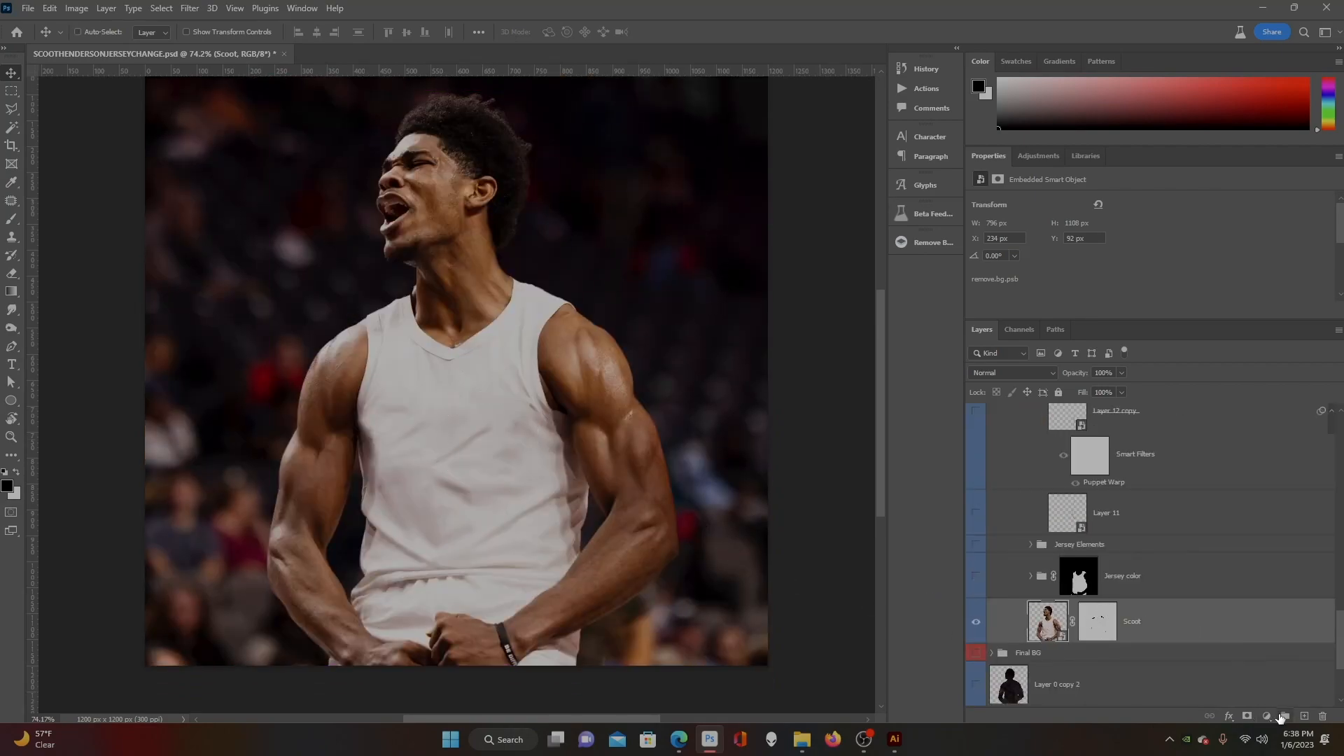
pyautogui.click(1284, 716)
pyautogui.doubleClick(1070, 608)
pyautogui.write('Jerse')
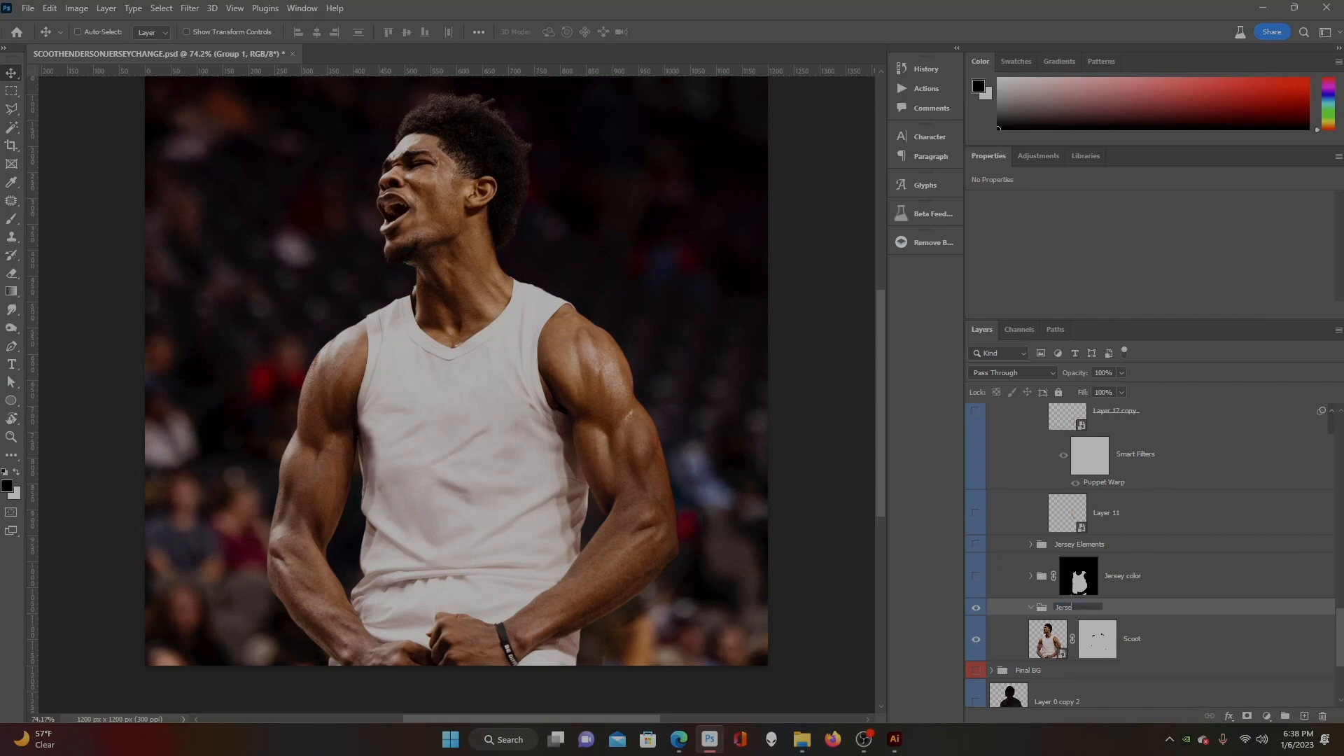
pyautogui.write('y Color')
pyautogui.press('Return')
# - Zoom to 250% and trace a Pen path from the jersey's collar across the shoulder strap and down the armhole edge
pyautogui.click(11, 346)
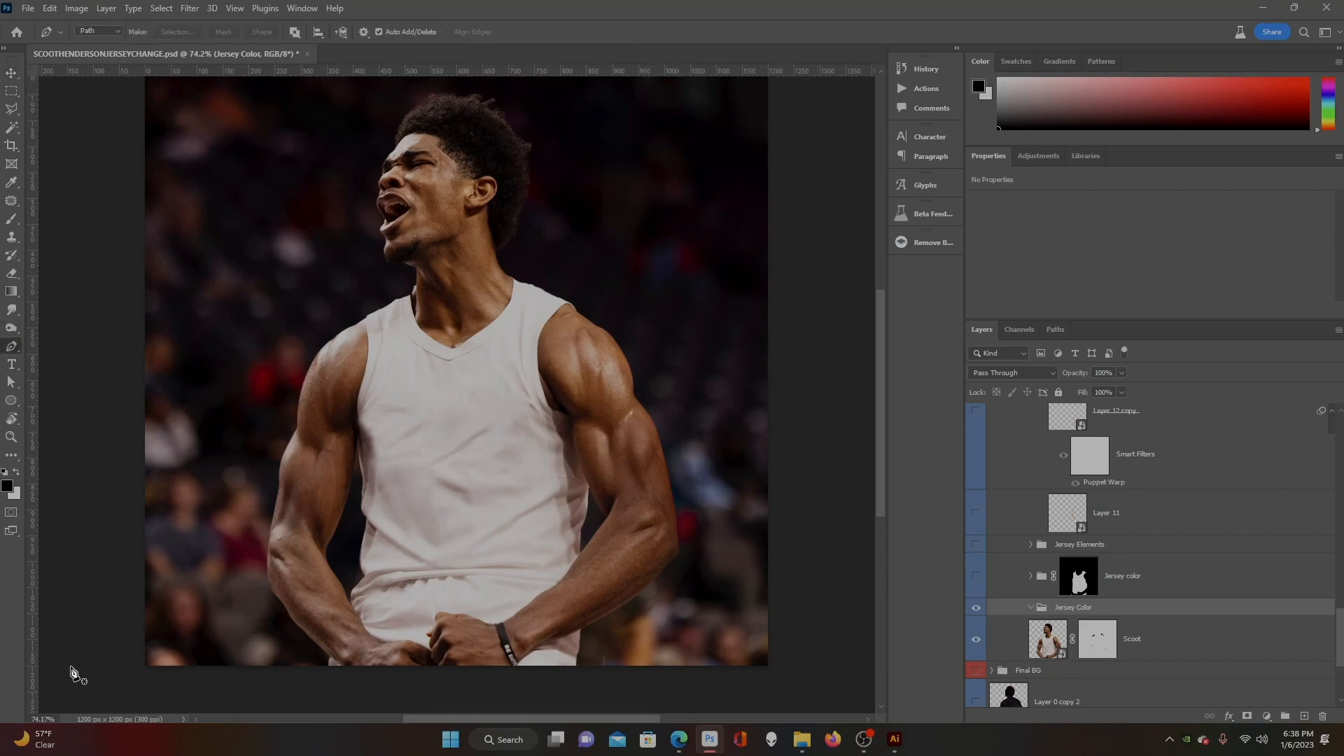
pyautogui.click(27, 718)
pyautogui.write('250')
pyautogui.press('Return')
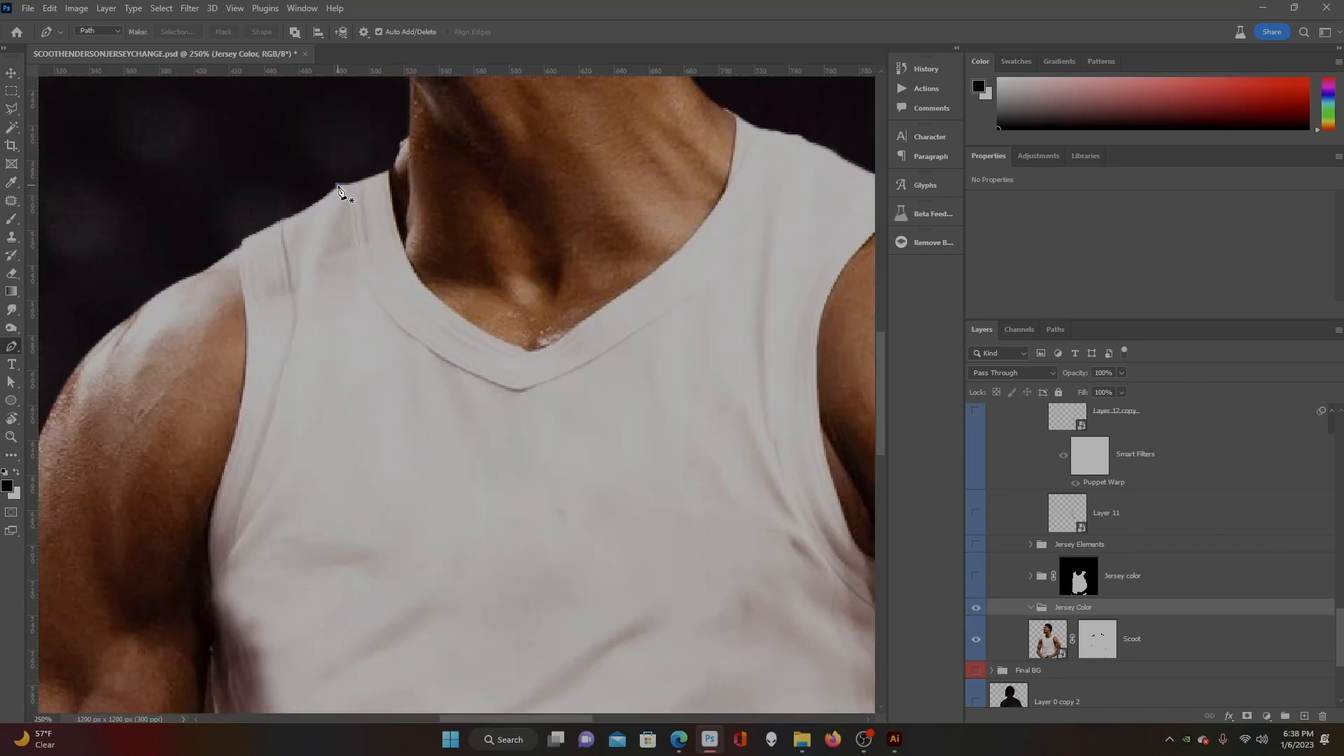
pyautogui.click(338, 185)
pyautogui.moveTo(316, 204); pyautogui.dragTo(309, 208)
pyautogui.click(264, 226)
pyautogui.click(244, 241)
pyautogui.moveTo(240, 271); pyautogui.dragTo(241, 279)
pyautogui.moveTo(247, 341); pyautogui.dragTo(247, 354)
pyautogui.moveTo(230, 445); pyautogui.dragTo(231, 460)
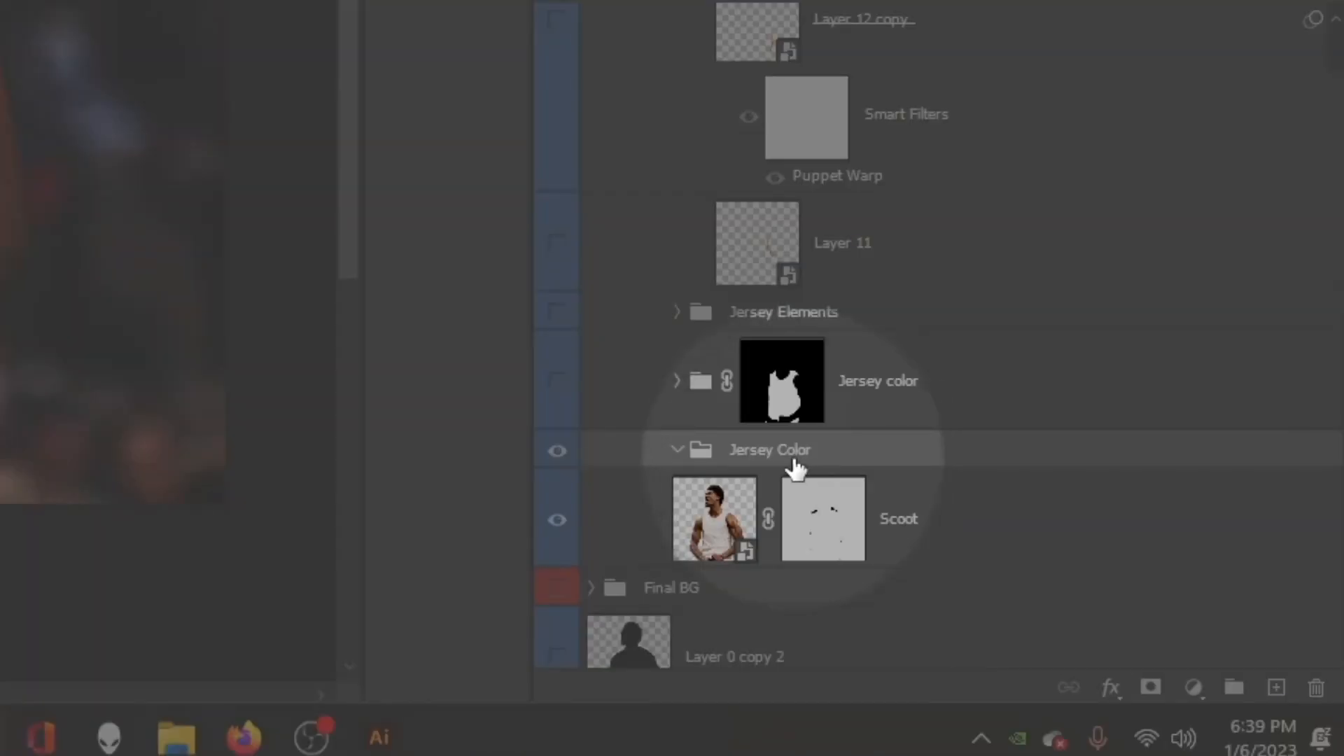
# - Mask the new Jersey Color group to the jersey's shape, and delete that duplicate group
pyautogui.click(1247, 716)
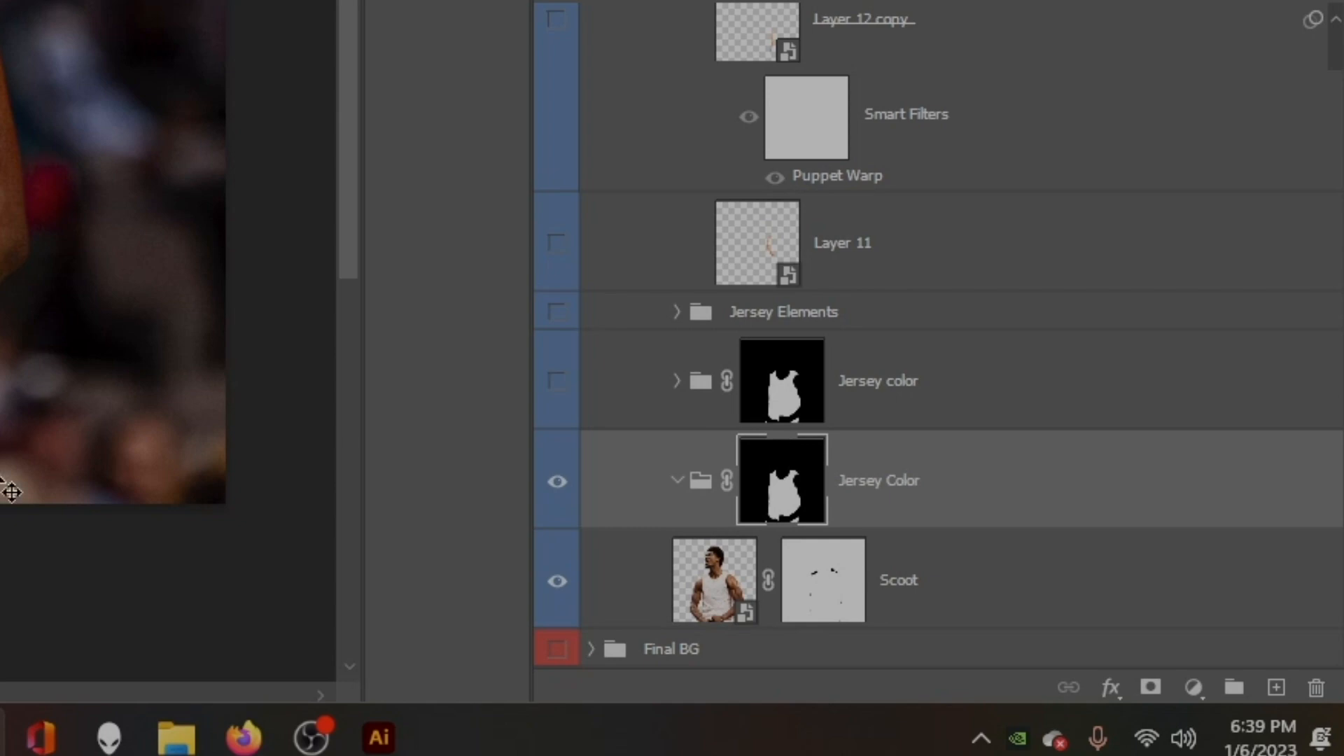
pyautogui.scroll(2, 96, 462)
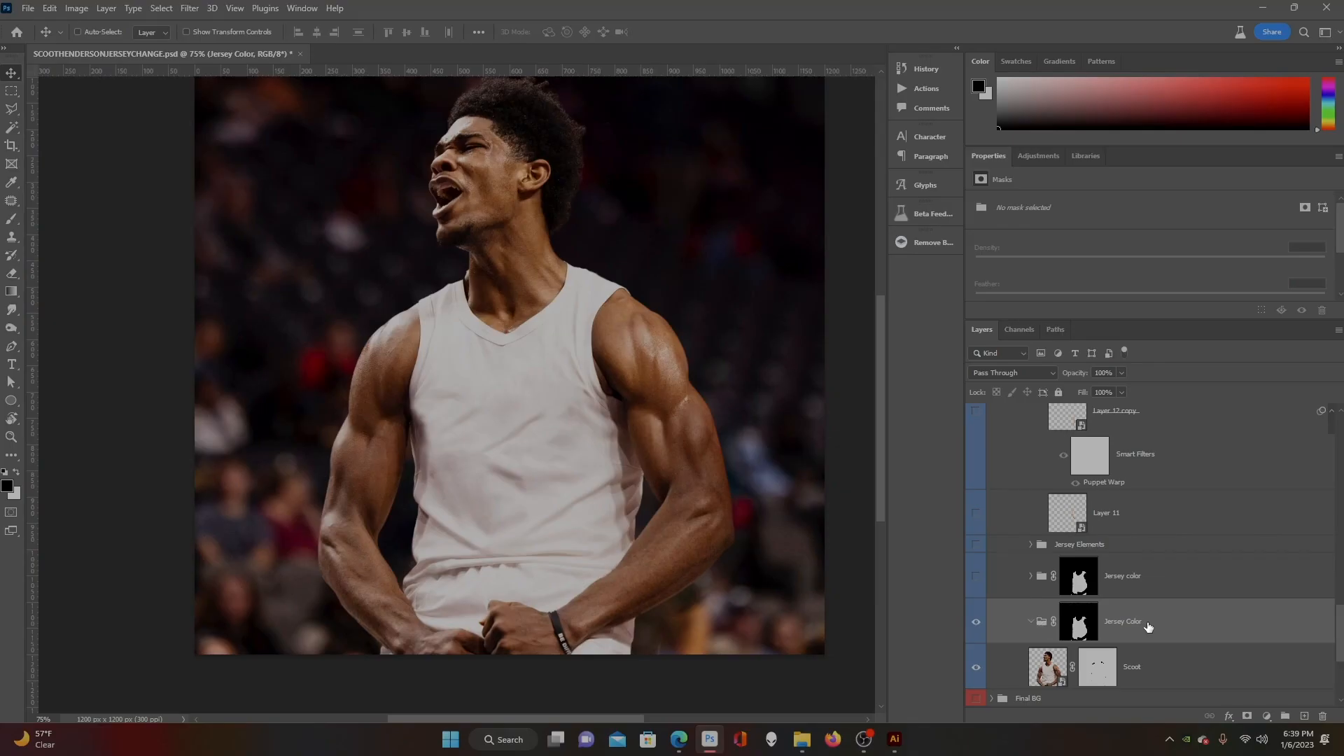
pyautogui.press('Delete')
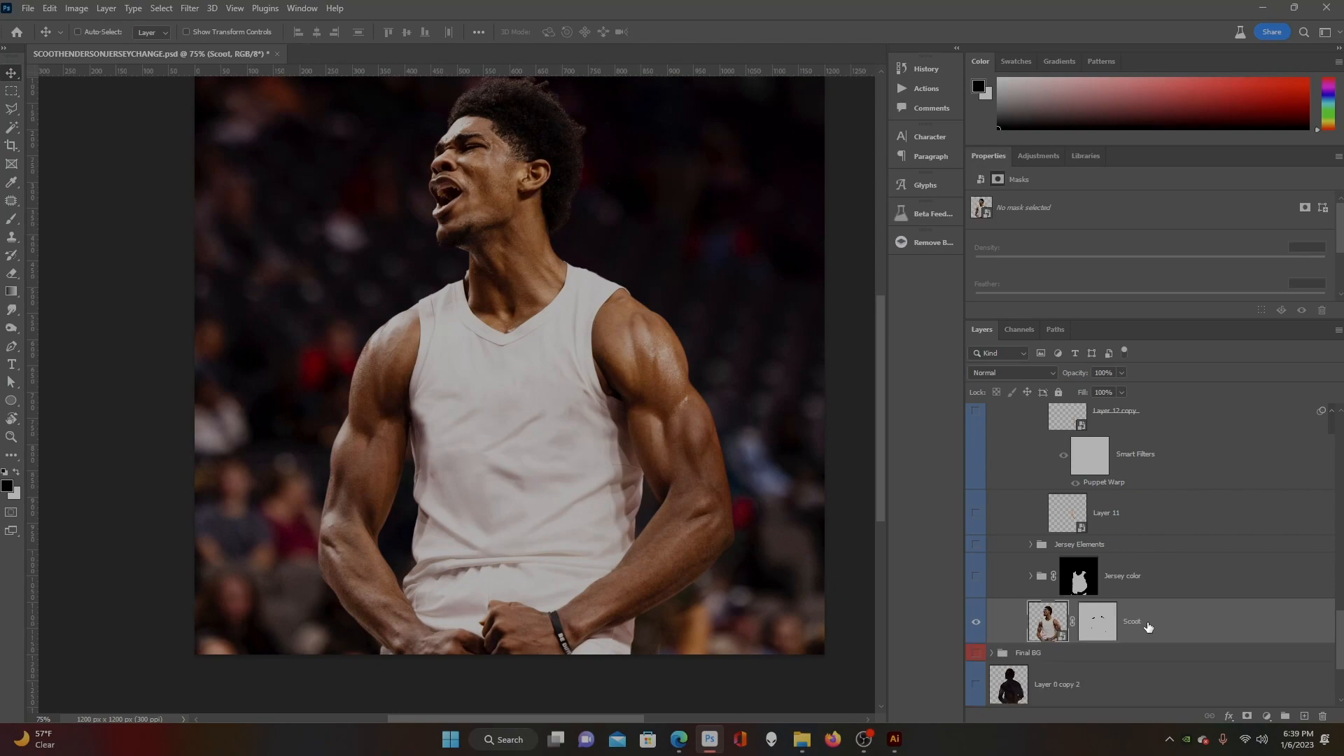
# - Show and expand the existing Jersey color group, and hide its Selective Color 1 and Curves 1 adjustments
pyautogui.click(976, 575)
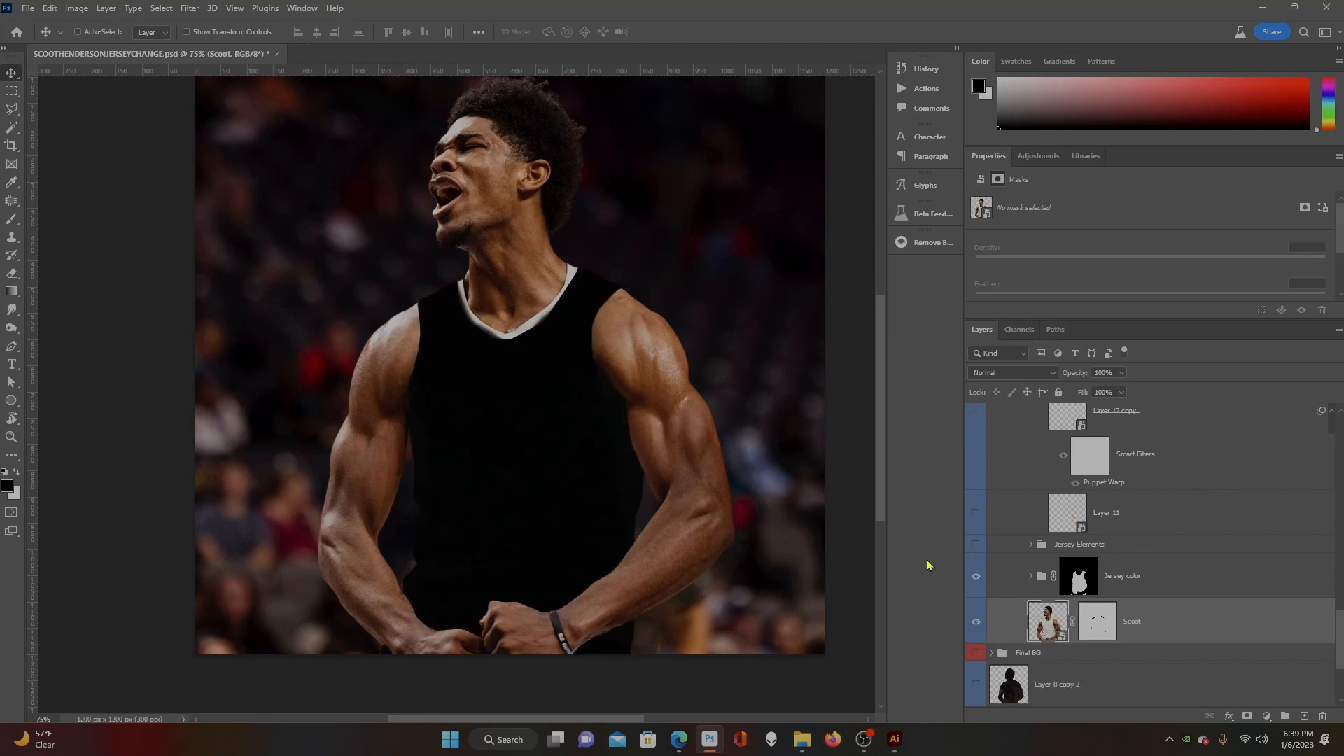
pyautogui.click(1031, 576)
pyautogui.click(975, 534)
pyautogui.click(975, 574)
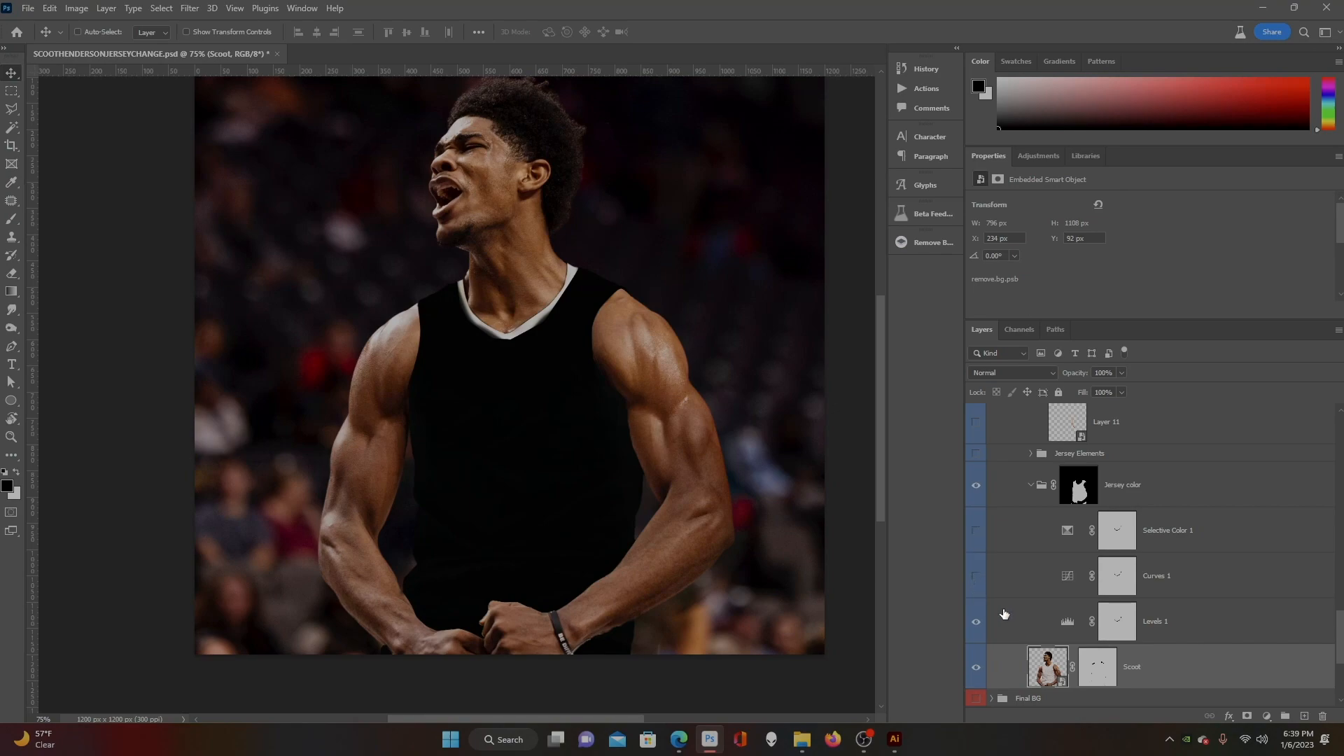
# - Toggle the Levels 1 adjustment repeatedly to compare the jersey with and without it
pyautogui.click(976, 621)
pyautogui.click(976, 623)
pyautogui.click(977, 623)
pyautogui.click(977, 623)
pyautogui.click(977, 623)
pyautogui.click(977, 623)
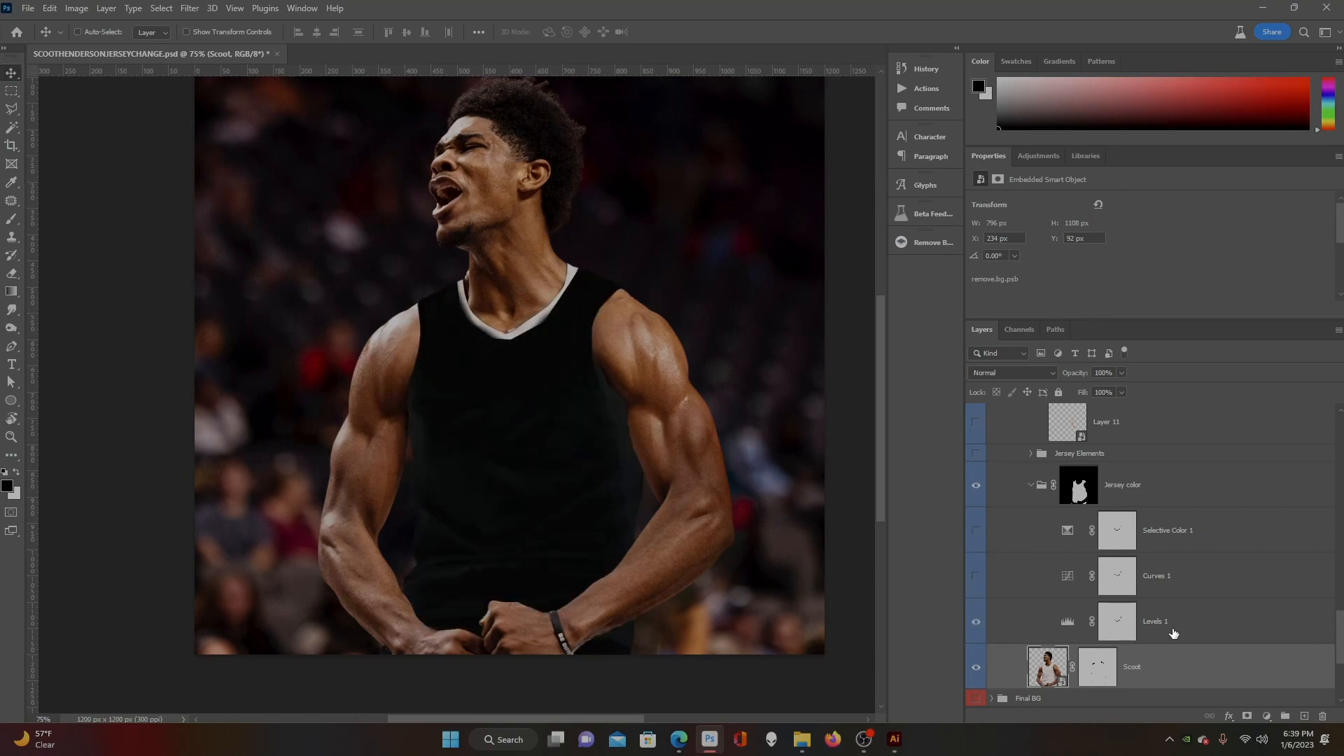
# - Compare the jersey with and without Levels 1, view the available adjustment layer types, and open the Levels 1 settings
pyautogui.click(1160, 632)
pyautogui.click(976, 621)
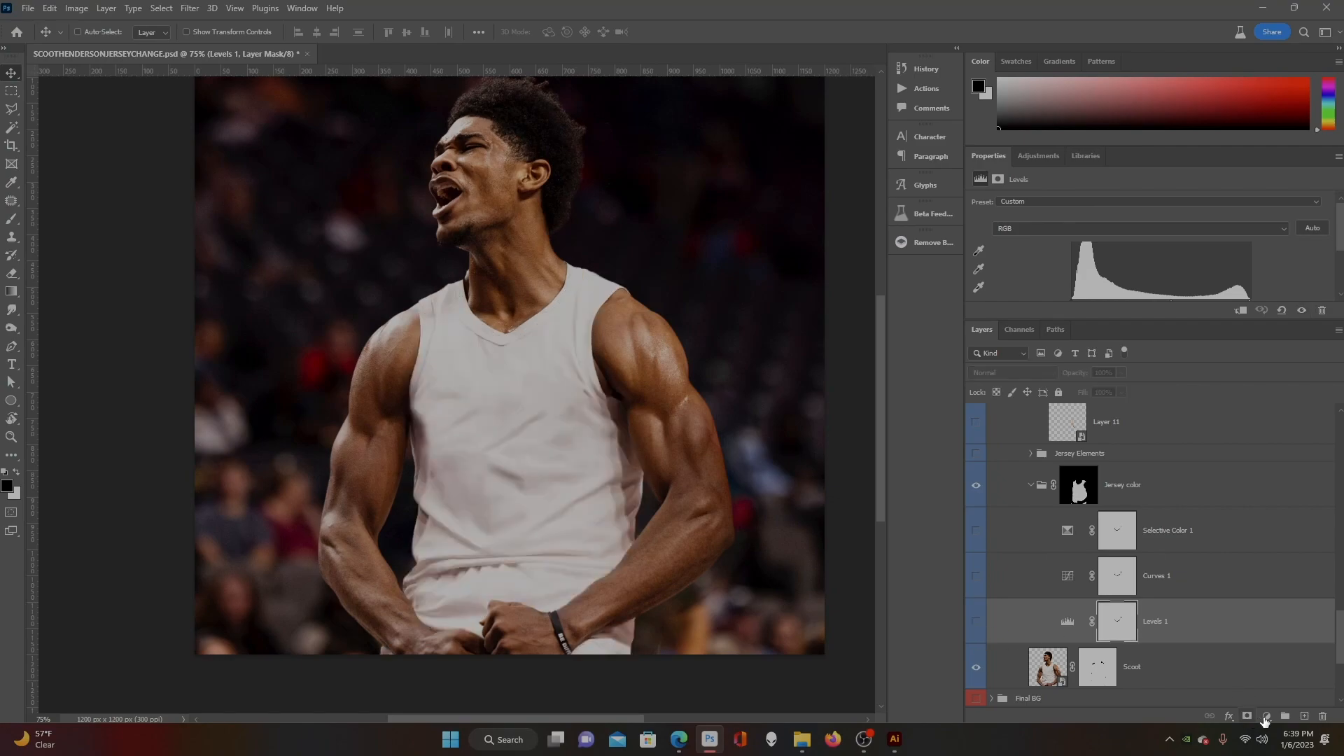
pyautogui.click(1266, 715)
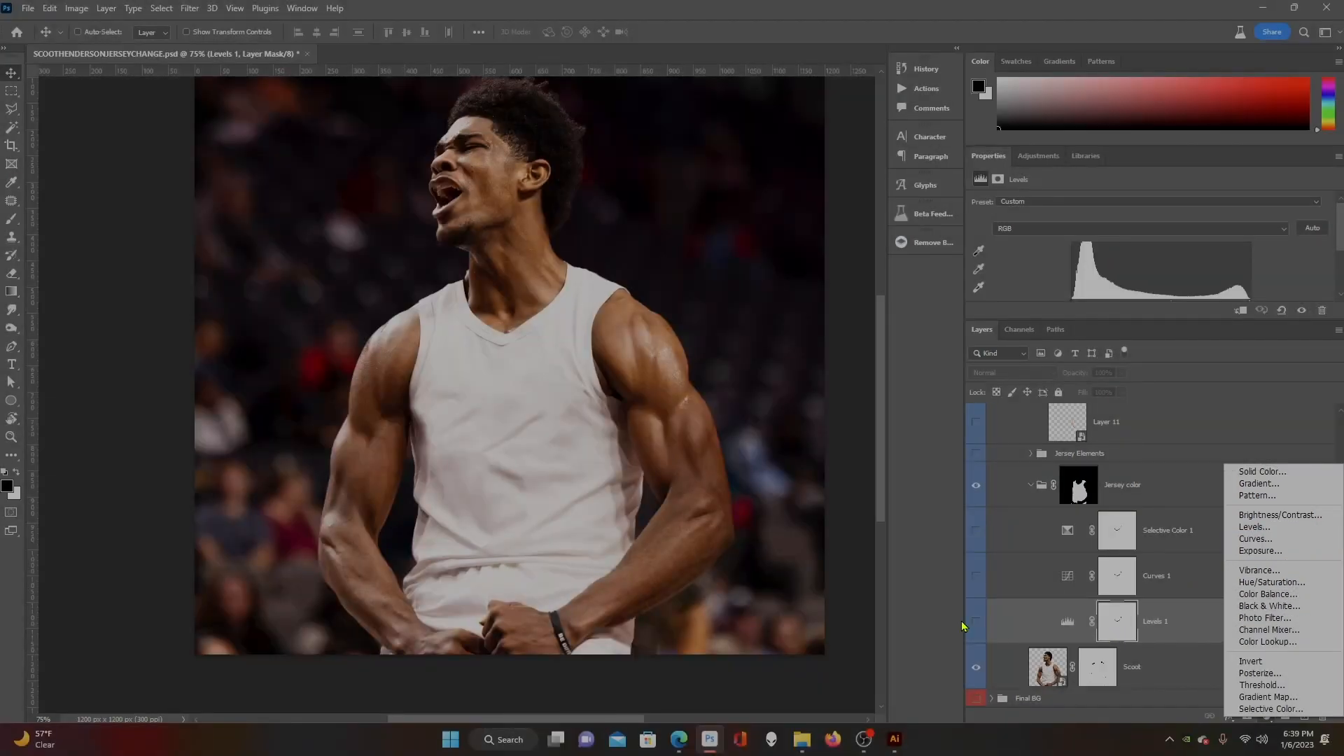
pyautogui.click(960, 620)
pyautogui.click(976, 621)
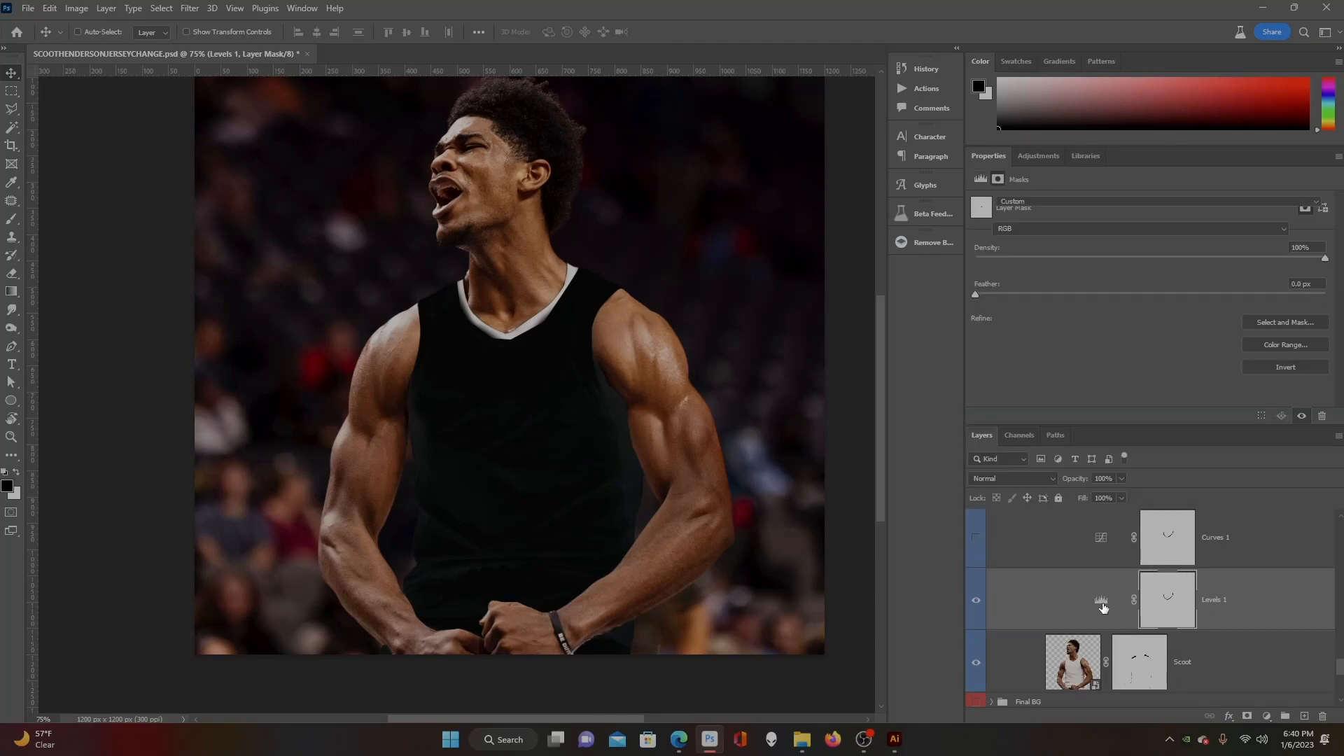
pyautogui.click(1100, 601)
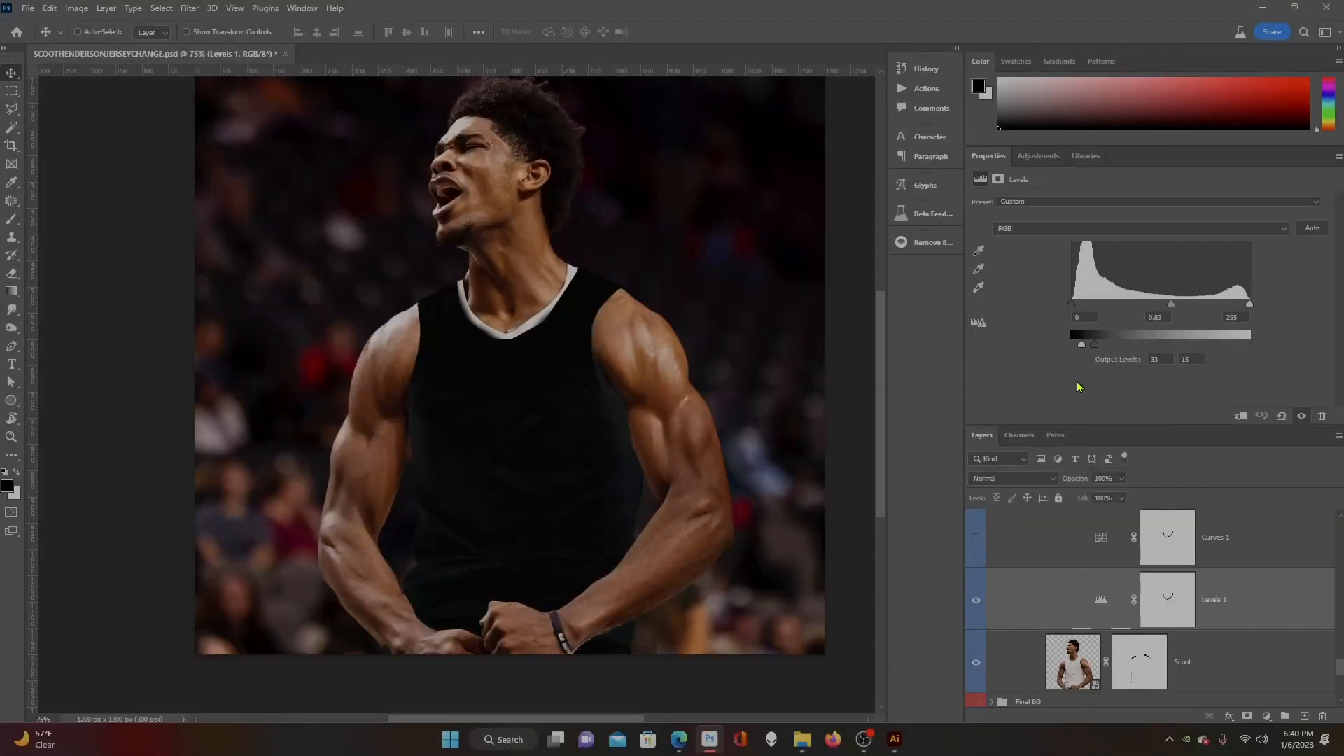
pyautogui.scroll(2, 1078, 381)
pyautogui.scroll(-1, 1064, 340)
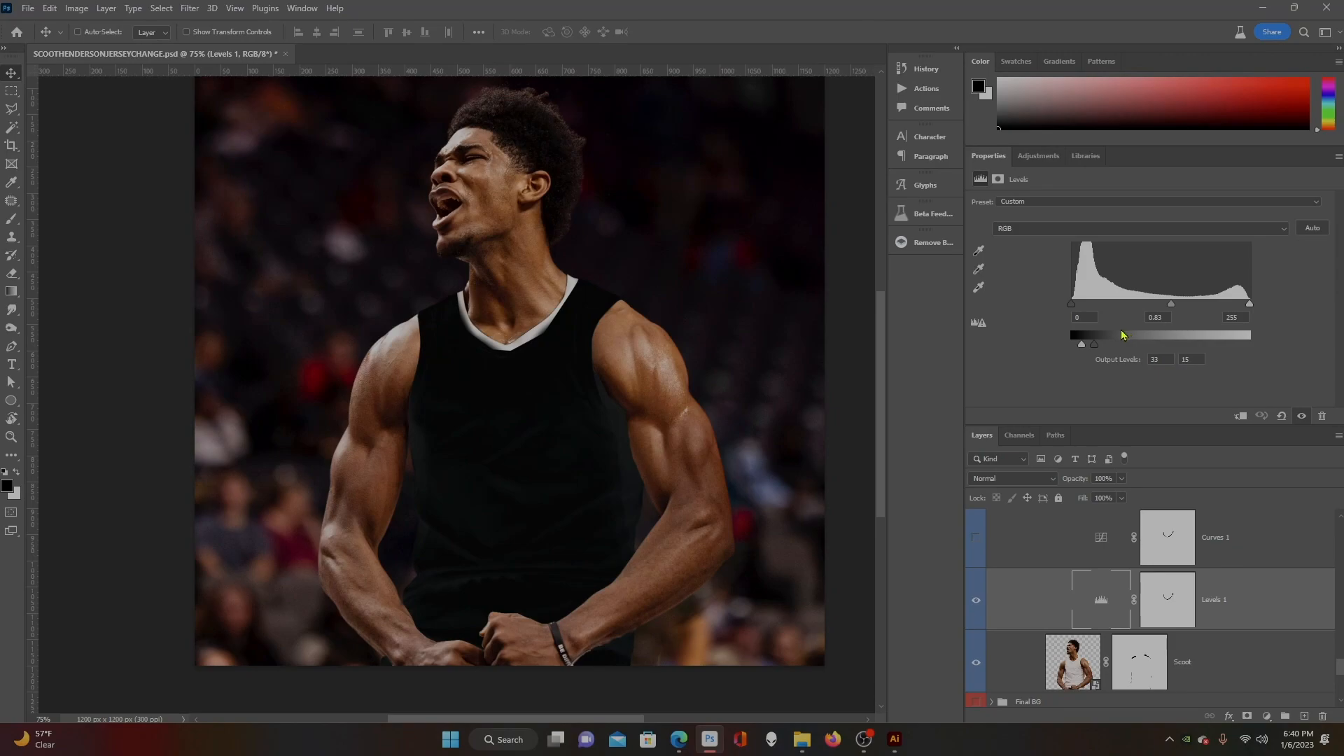
# - Reset Levels 1 and try output levels of 0 and 47 with shifted midtone and highlight input levels
pyautogui.click(1282, 417)
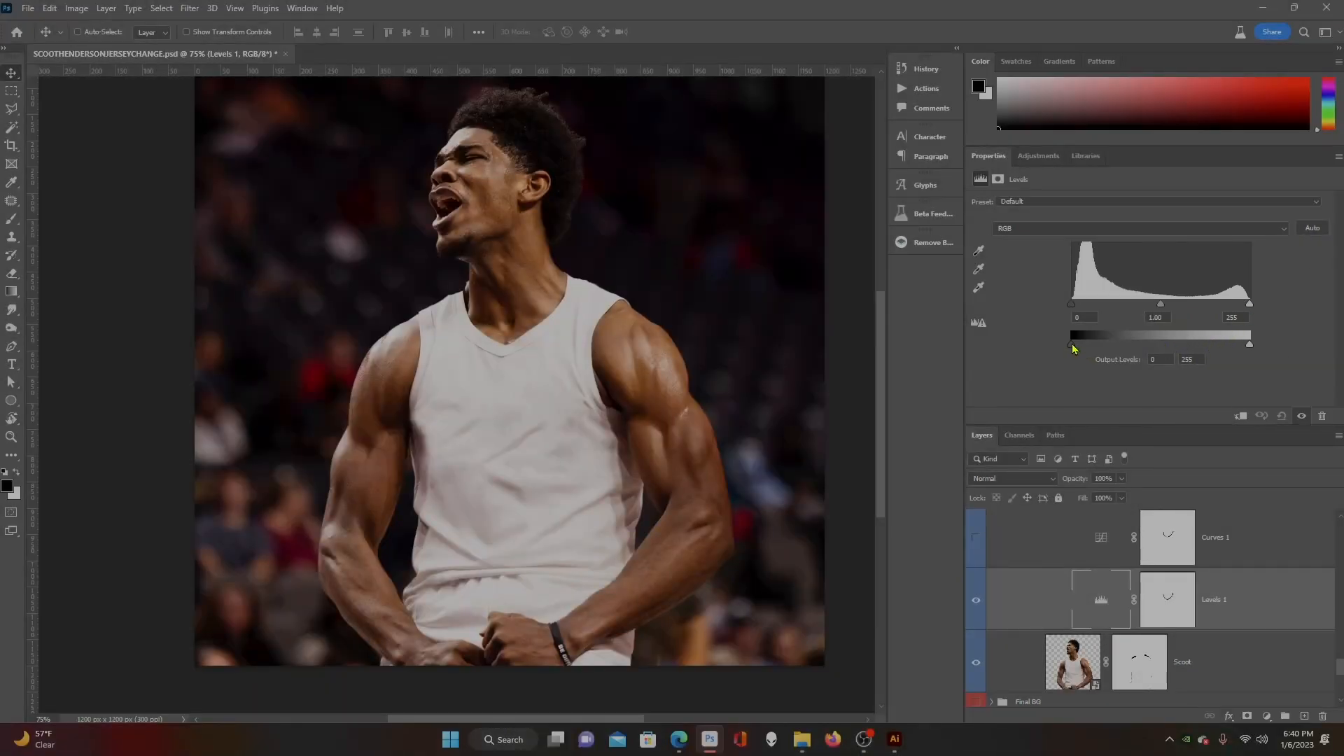
pyautogui.moveTo(1071, 344); pyautogui.dragTo(1050, 346)
pyautogui.moveTo(1253, 350); pyautogui.dragTo(1129, 348)
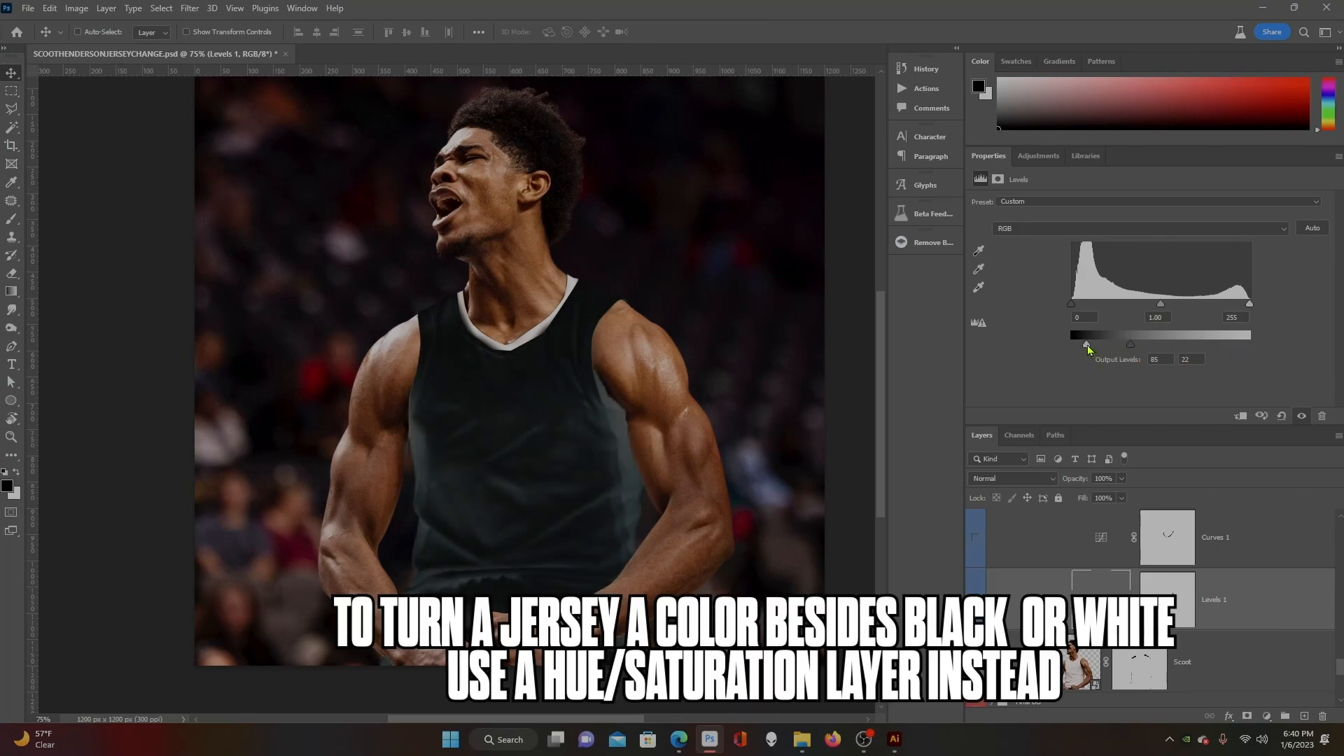
pyautogui.moveTo(1076, 346); pyautogui.dragTo(1074, 345)
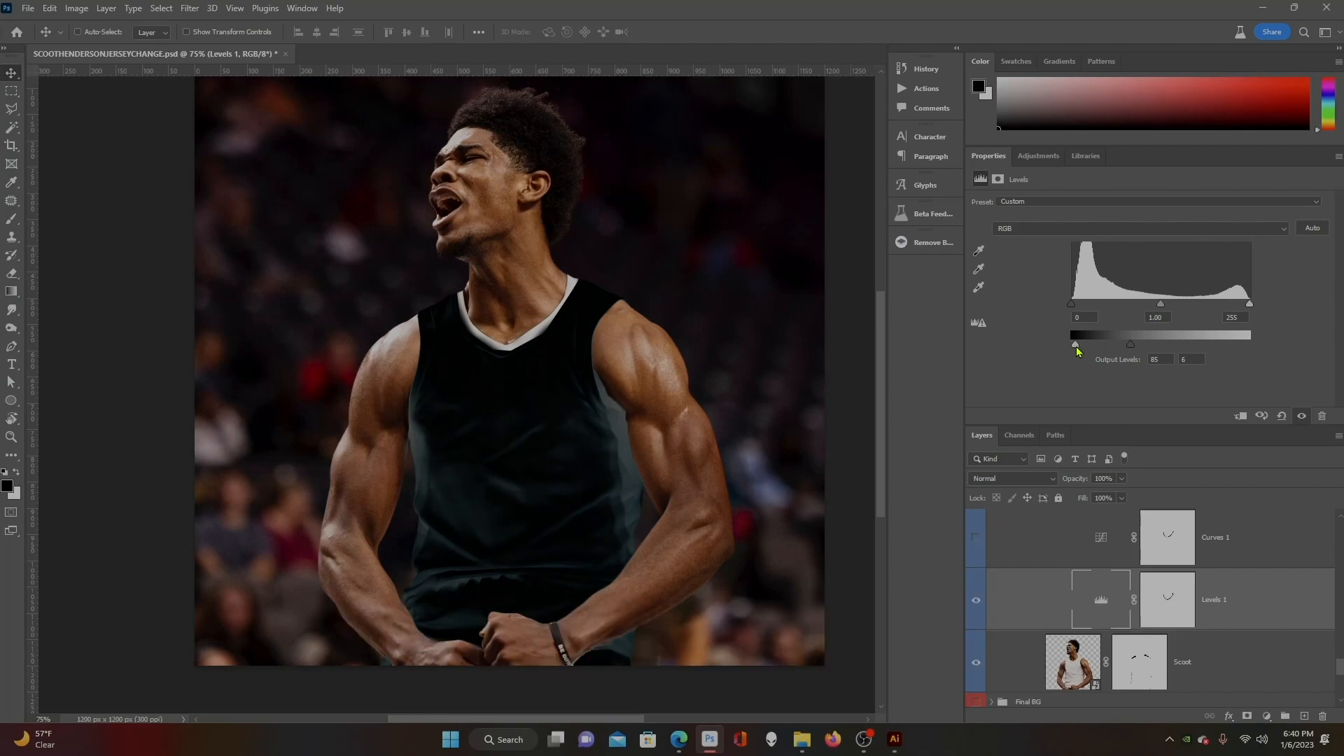
pyautogui.moveTo(1072, 346); pyautogui.dragTo(1107, 348)
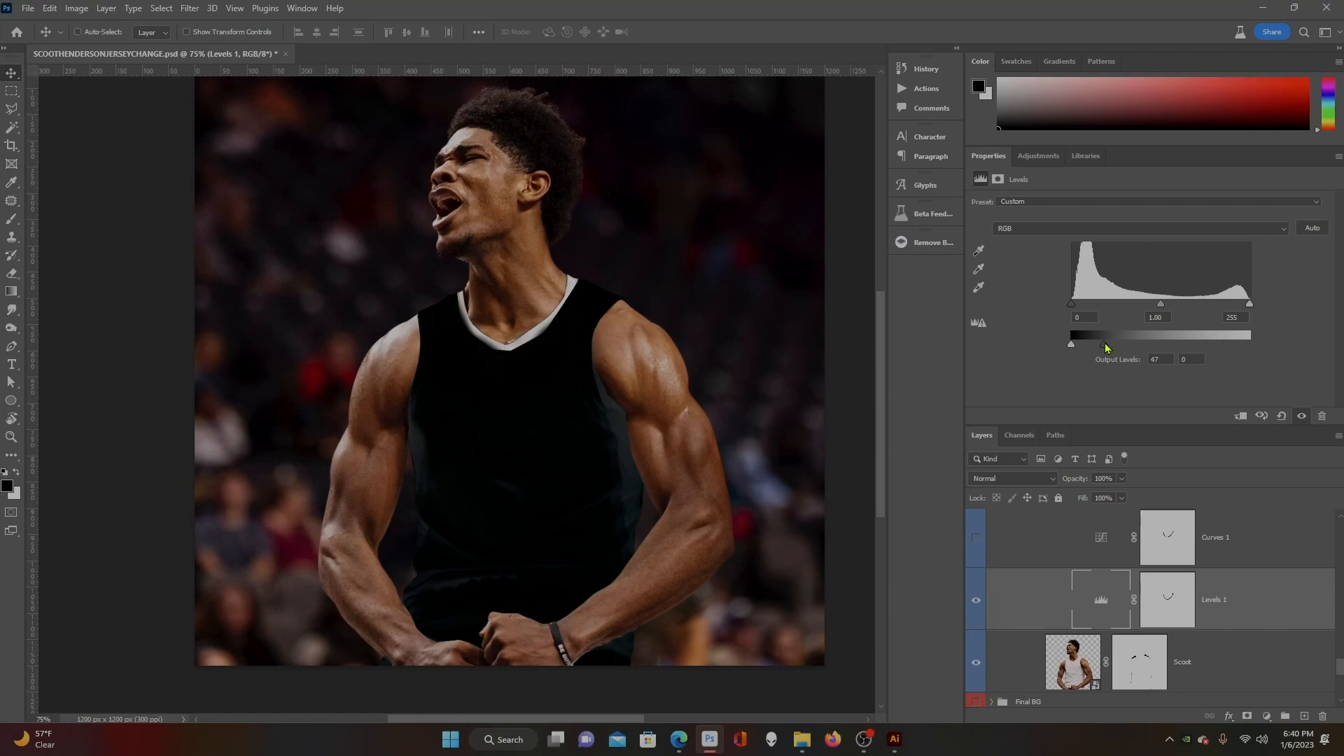
pyautogui.moveTo(1162, 303); pyautogui.dragTo(1152, 307)
pyautogui.moveTo(1248, 307); pyautogui.dragTo(1227, 305)
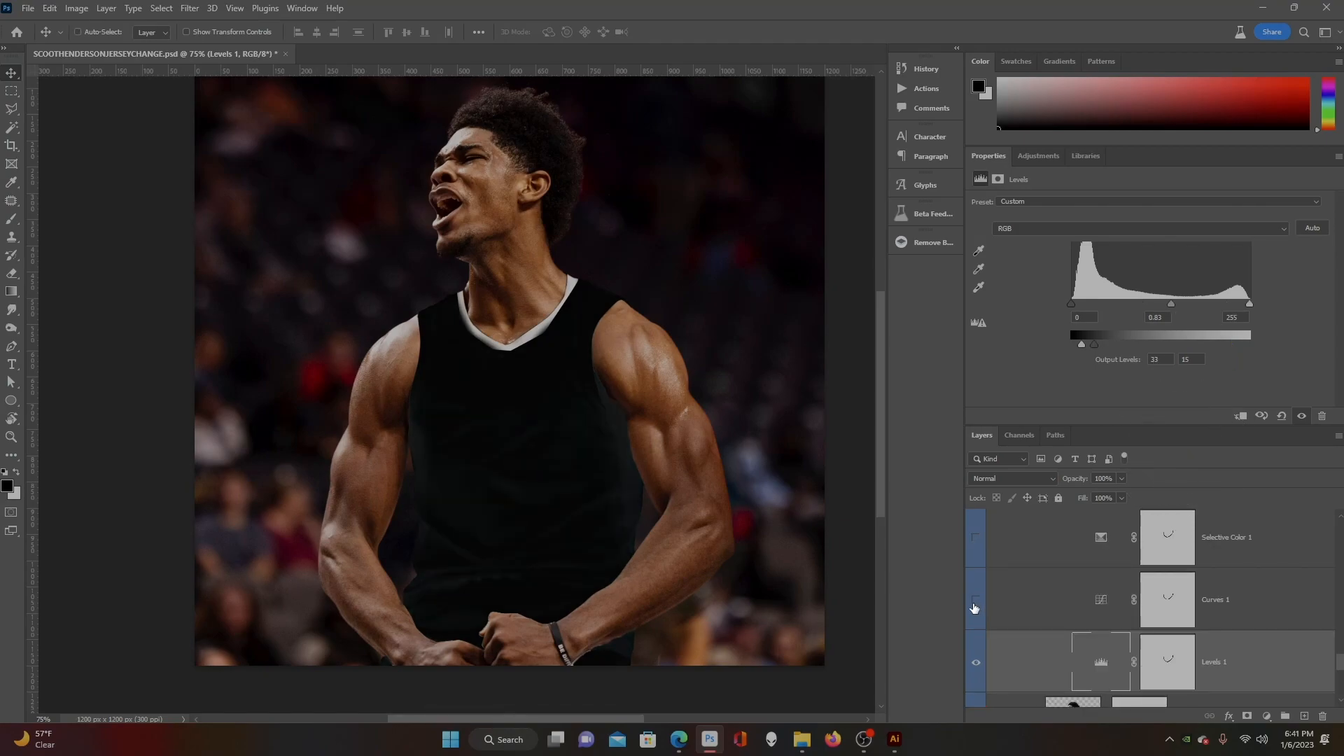
# - Turn on the Curves 1 adjustment, compare the jersey with and without it, and check its curve
pyautogui.click(975, 602)
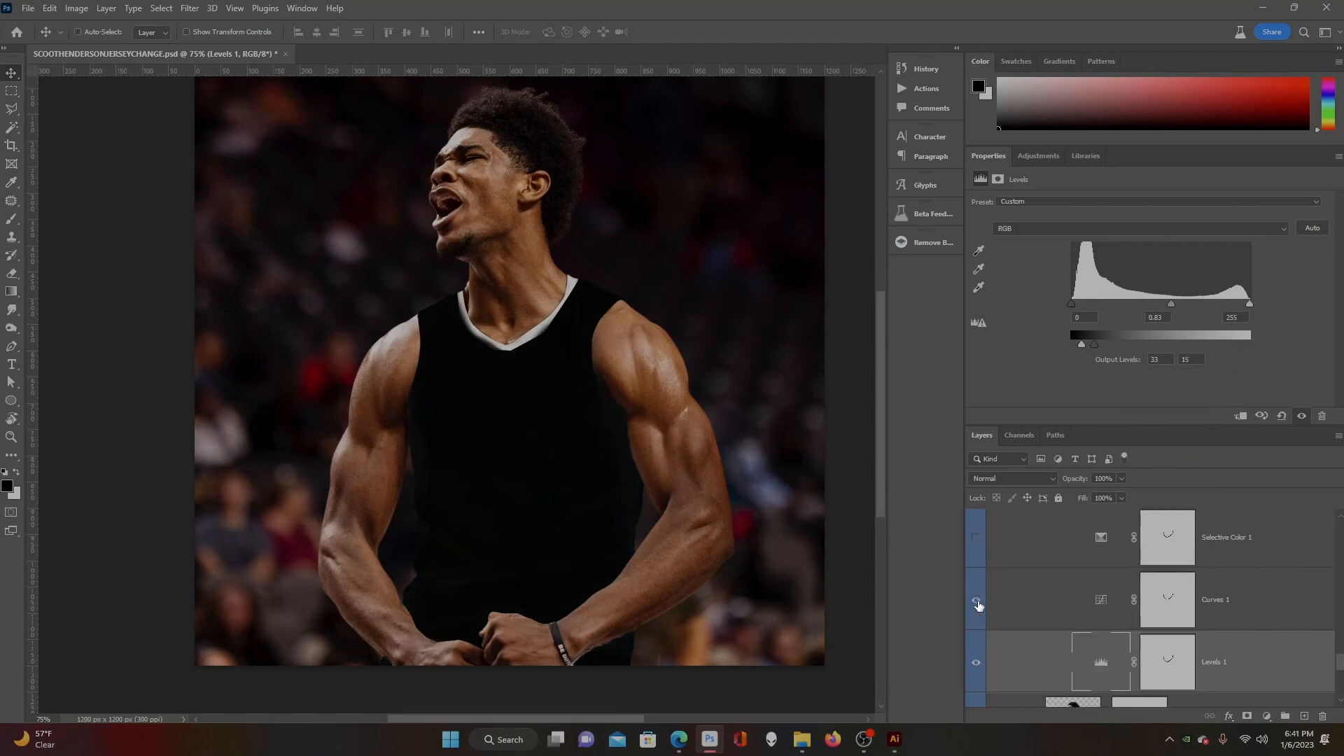
pyautogui.click(993, 618)
pyautogui.click(978, 602)
pyautogui.click(978, 602)
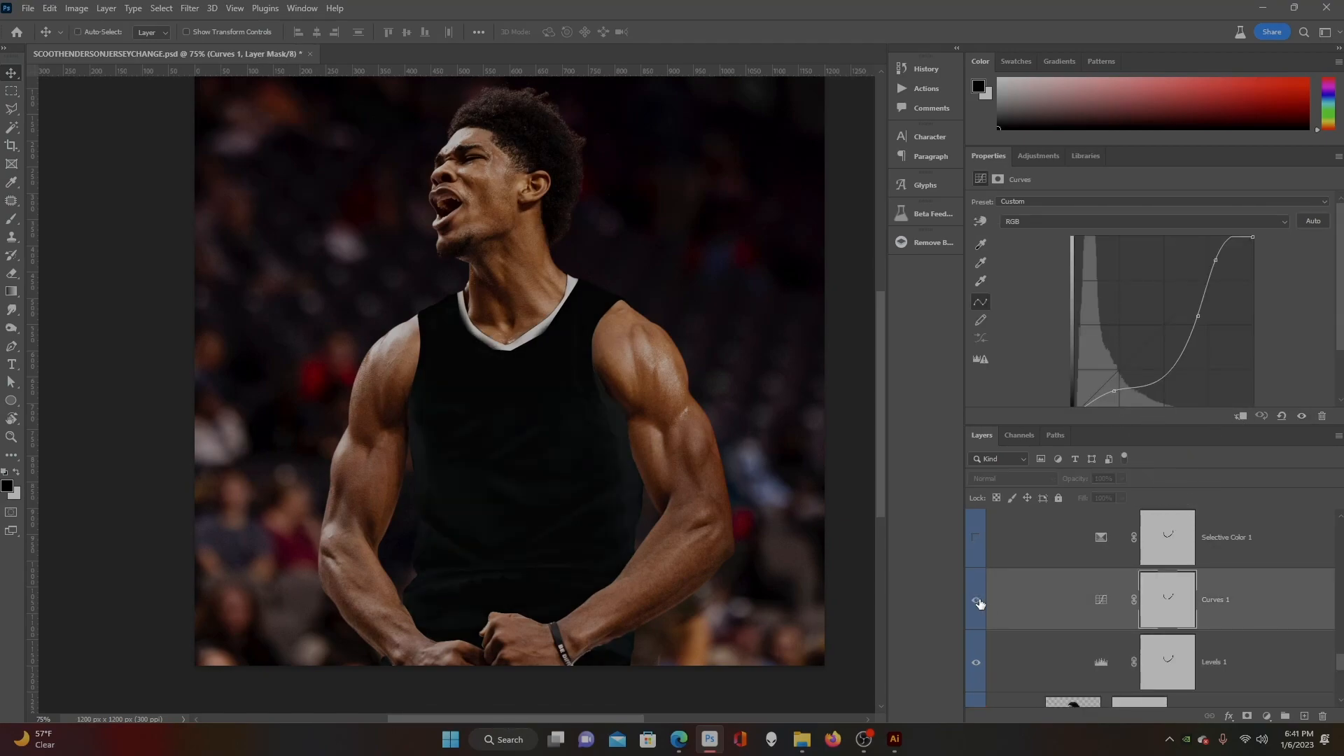
pyautogui.click(978, 602)
pyautogui.click(978, 601)
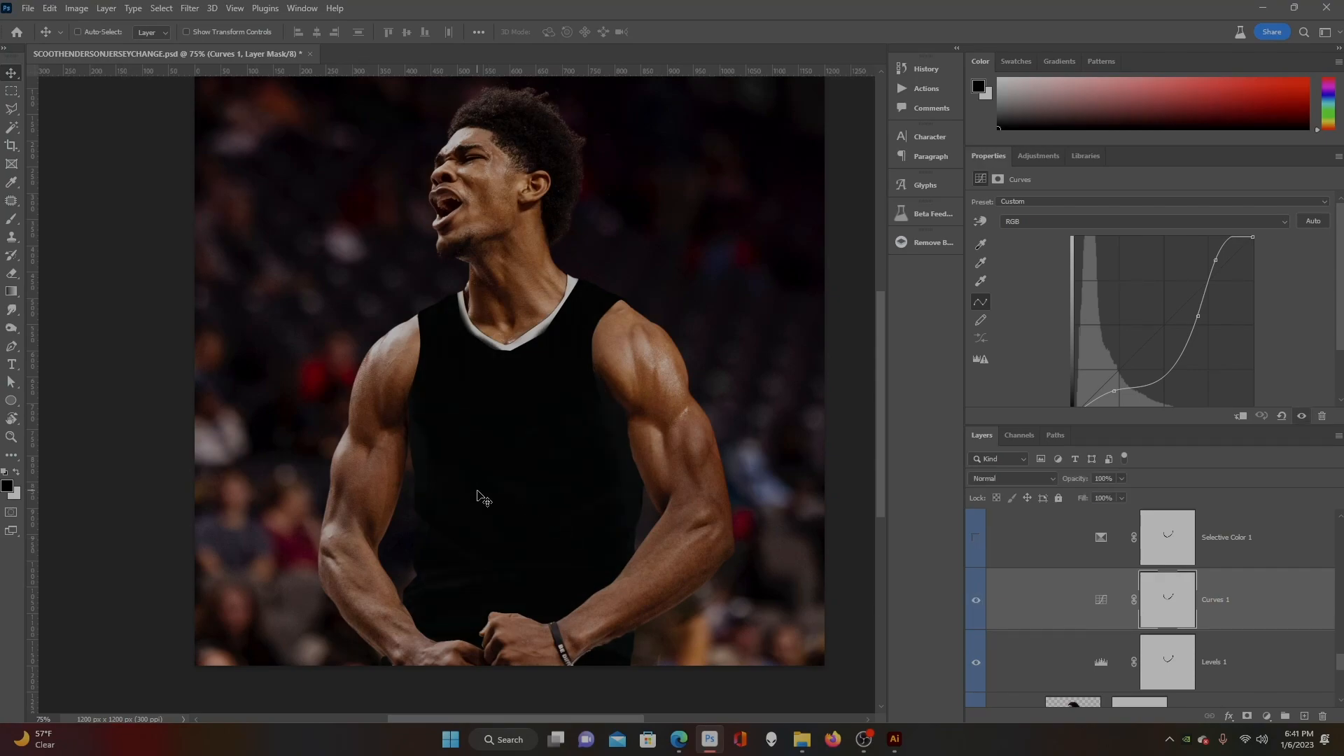
pyautogui.scroll(-2, 1169, 371)
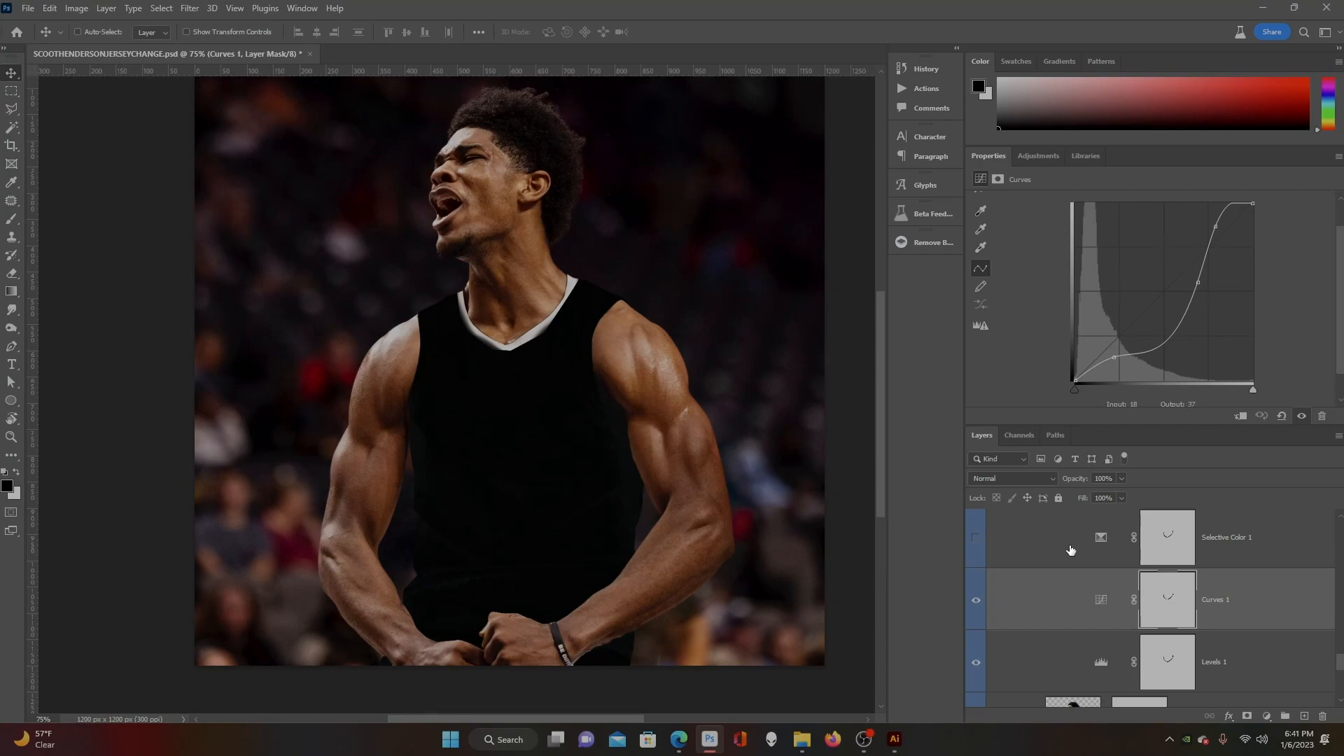
pyautogui.scroll(1, 1075, 555)
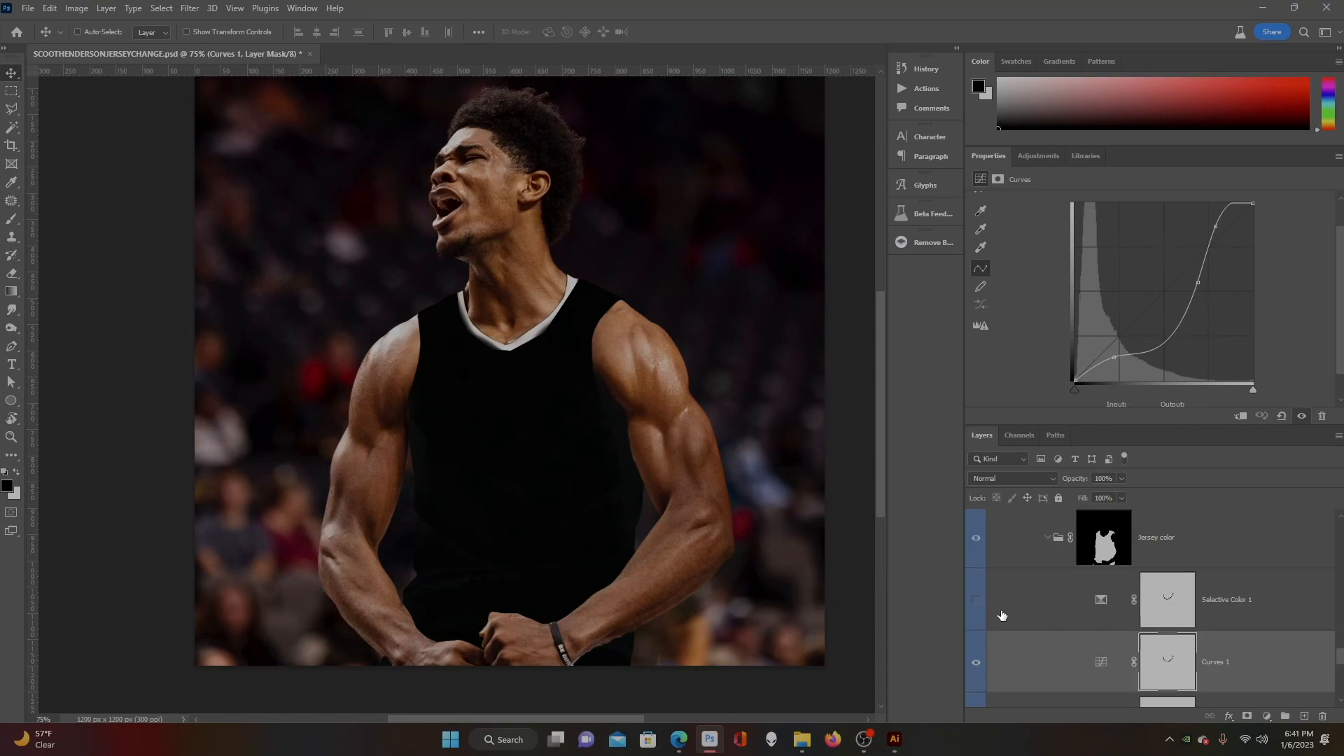
# - Turn on Selective Color 1, check its color ranges, and compare the jersey with and without the adjustment
pyautogui.click(1228, 600)
pyautogui.click(977, 603)
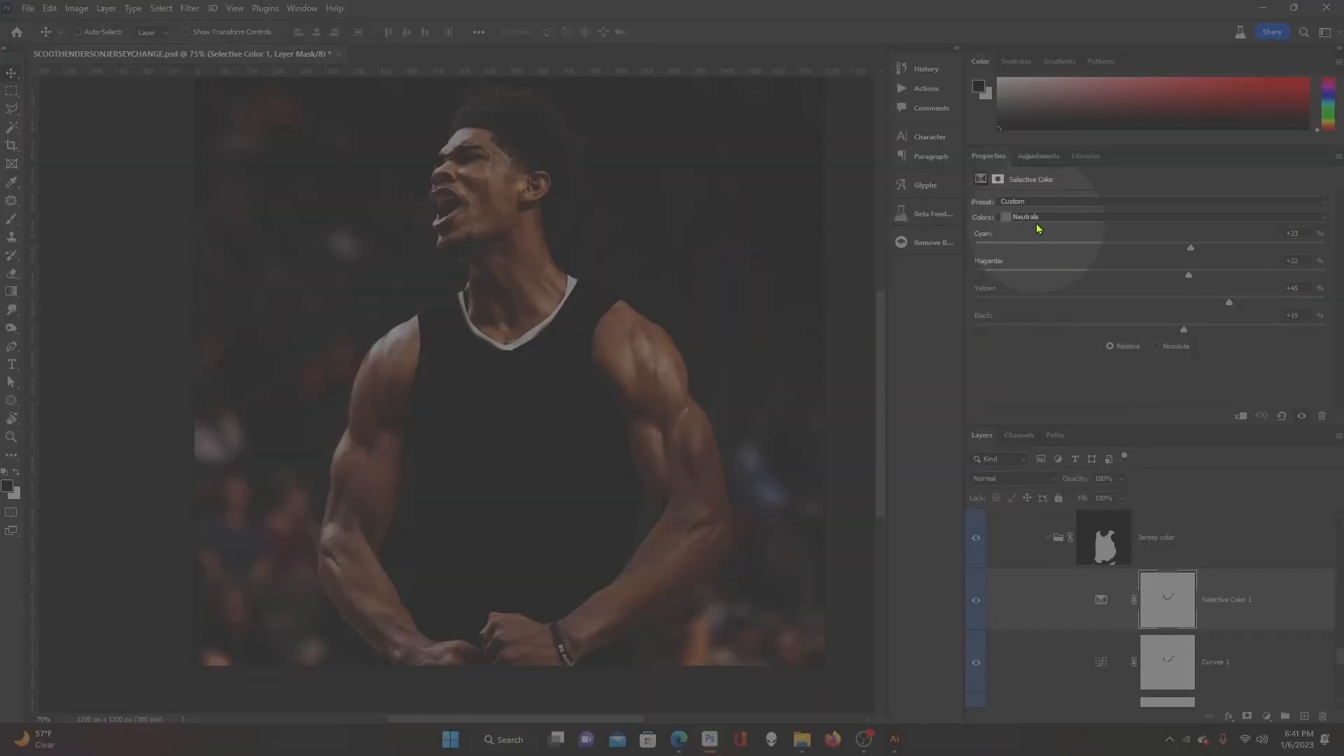
pyautogui.click(1035, 217)
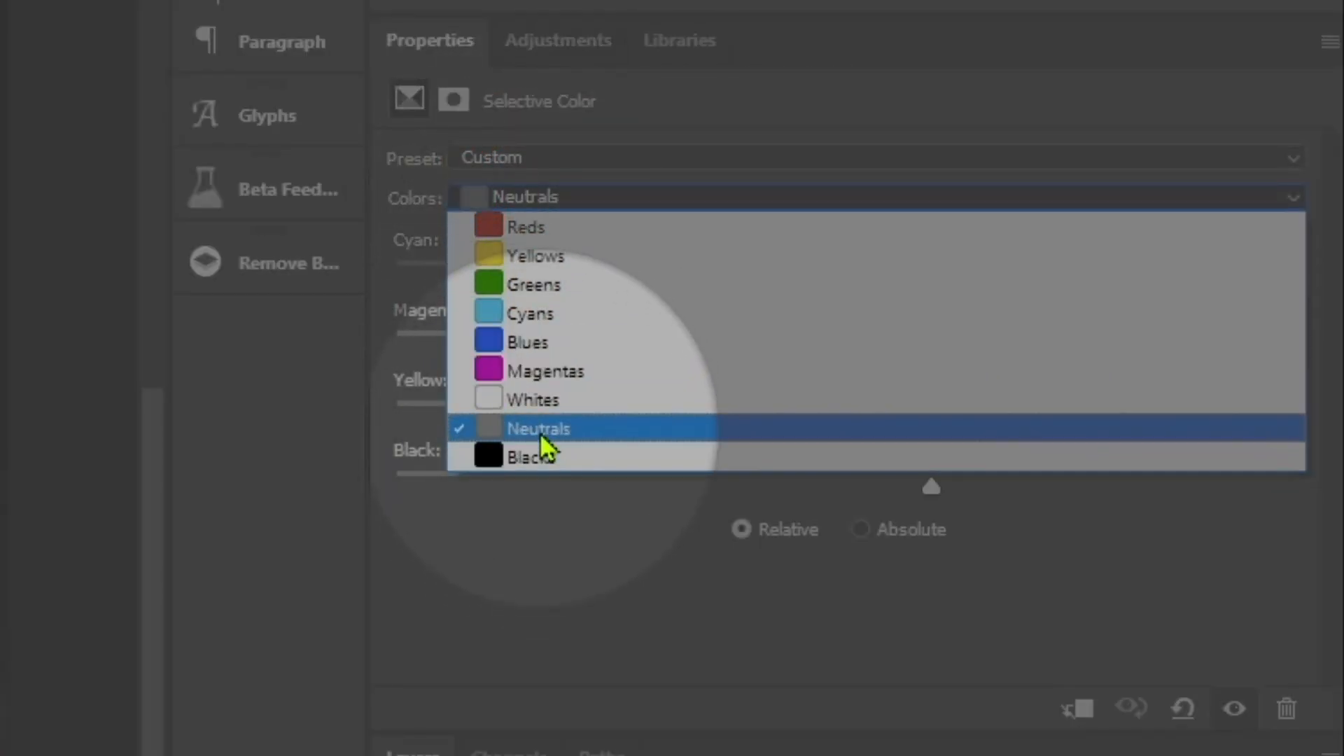
pyautogui.click(544, 459)
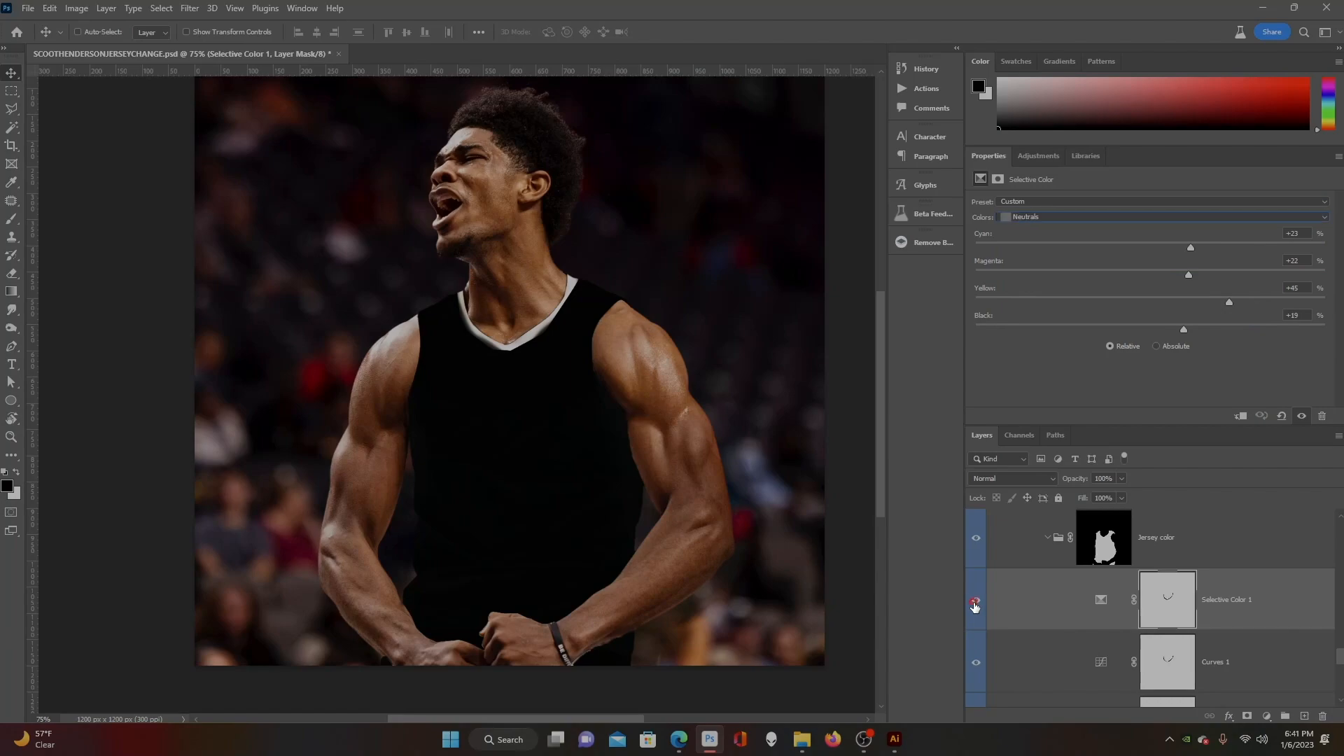
pyautogui.click(975, 601)
pyautogui.click(975, 603)
pyautogui.click(975, 603)
pyautogui.click(983, 602)
# - Try lowering the black amount for the Whites range of Selective Color 1, and undo the change
pyautogui.click(1141, 218)
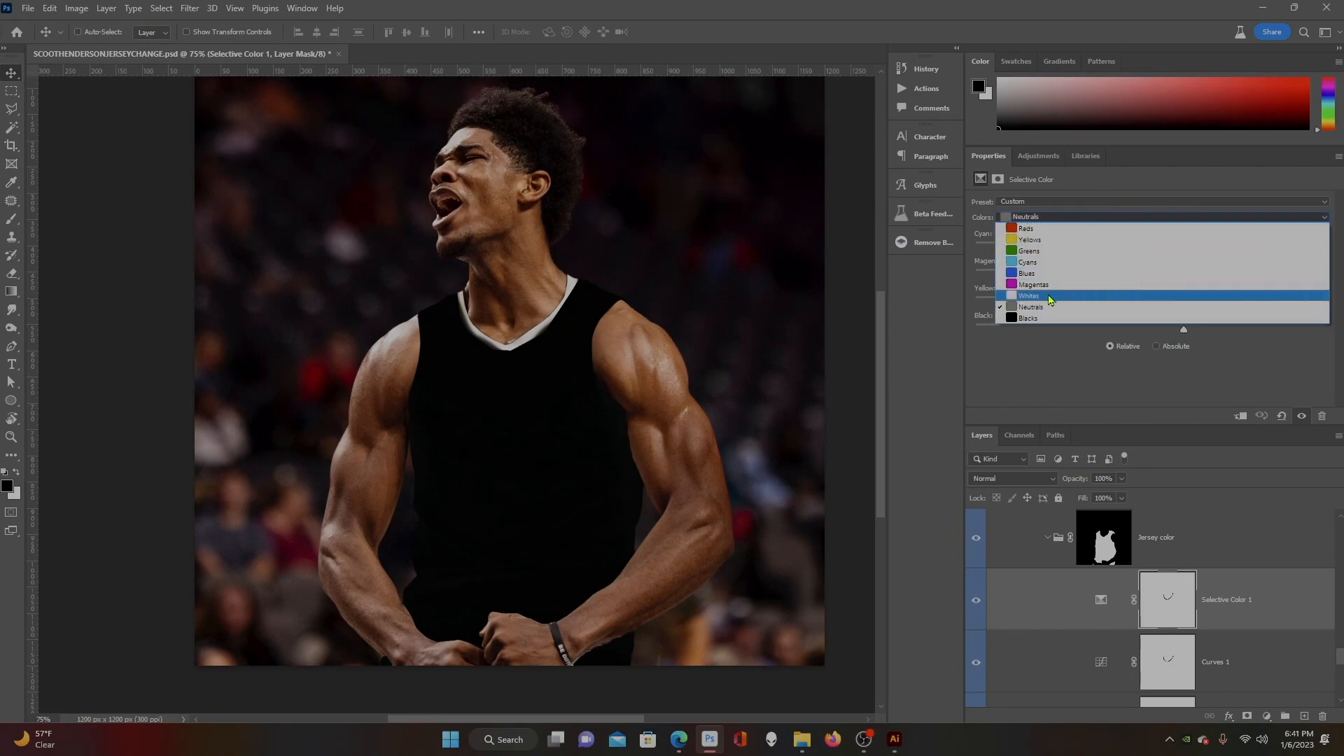
pyautogui.click(1055, 298)
pyautogui.moveTo(1152, 332); pyautogui.dragTo(1019, 337)
pyautogui.click(1043, 329)
pyautogui.hotkey('ctrl', 'z')
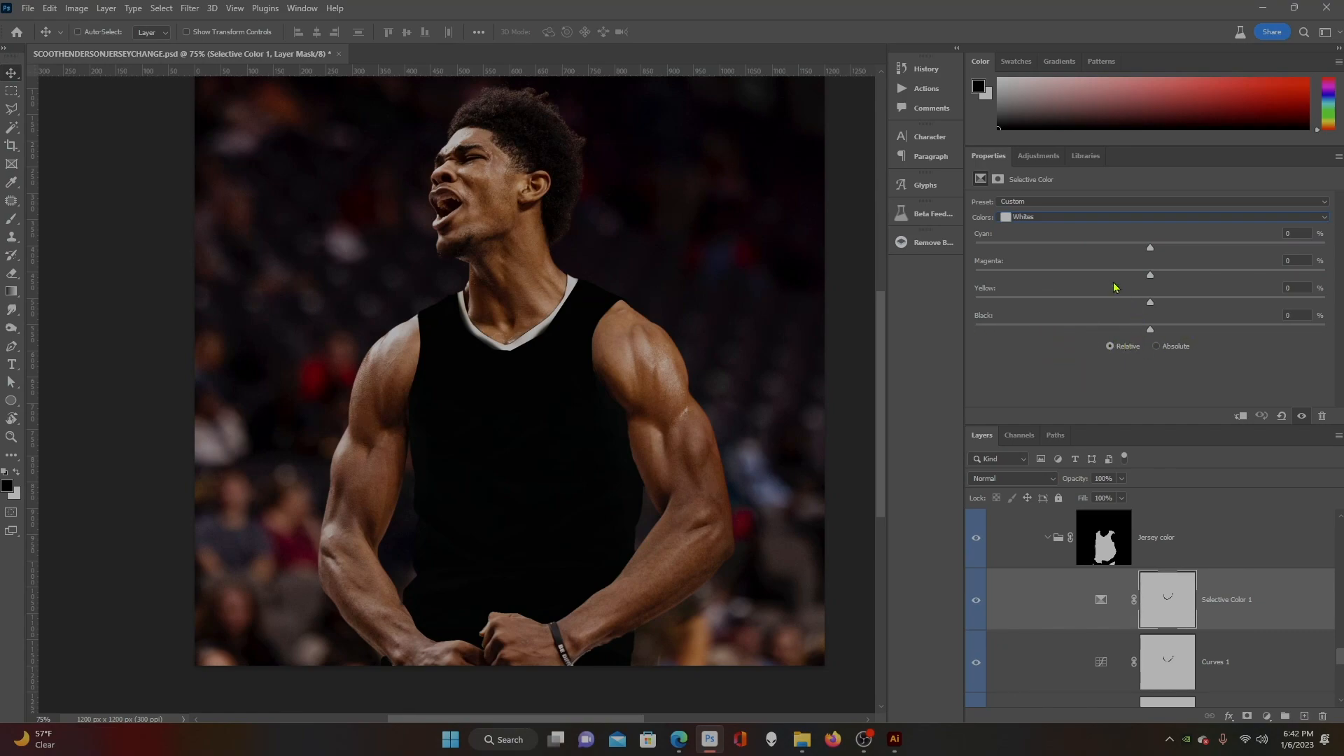
# - Nudge the black amount for the Blacks range of Selective Color 1, and collapse the Jersey color group
pyautogui.click(1081, 218)
pyautogui.click(1100, 318)
pyautogui.moveTo(1147, 330)
pyautogui.mouseDown()
pyautogui.moveTo(1095, 328)
pyautogui.moveTo(1146, 333)
pyautogui.mouseUp()
pyautogui.click(1044, 539)
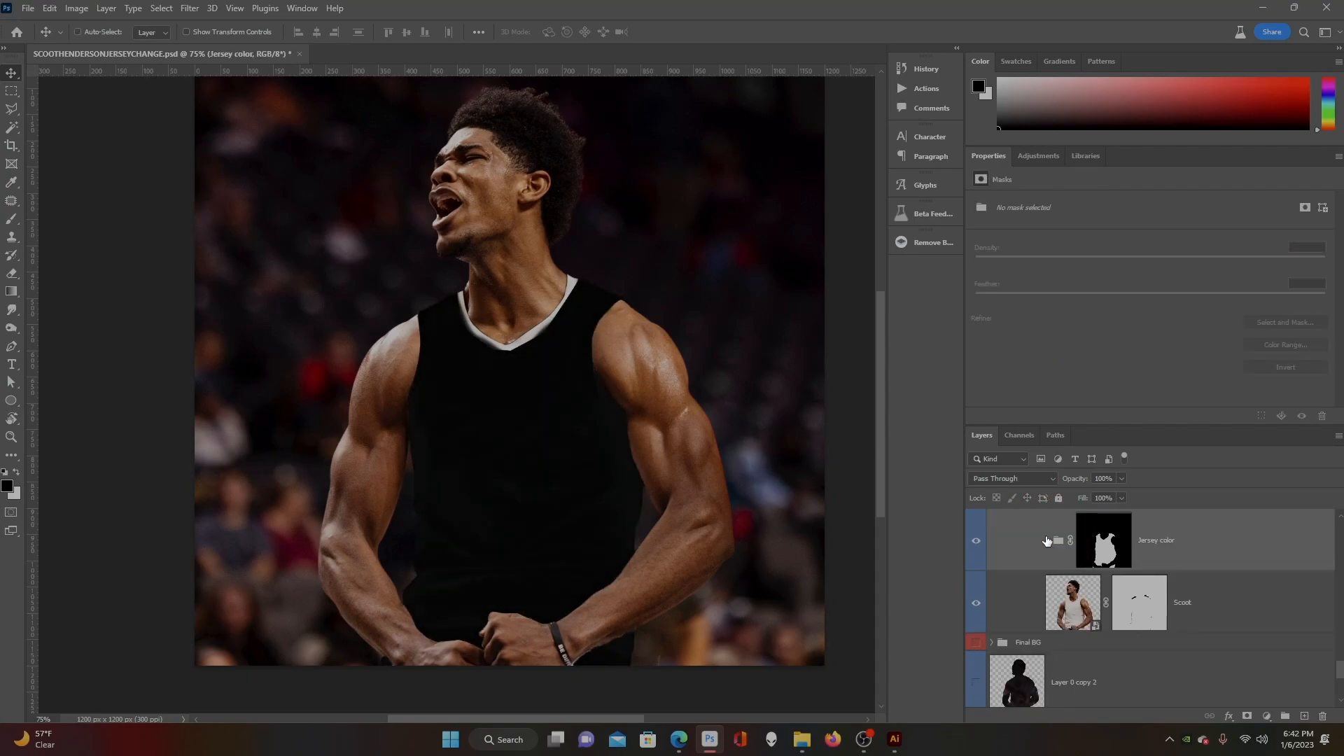
pyautogui.moveTo(993, 424); pyautogui.dragTo(994, 348)
# - Display the Jersey copy reference image to examine the Atlanta jersey's graphics, and hide it again
pyautogui.scroll(1, 615, 578)
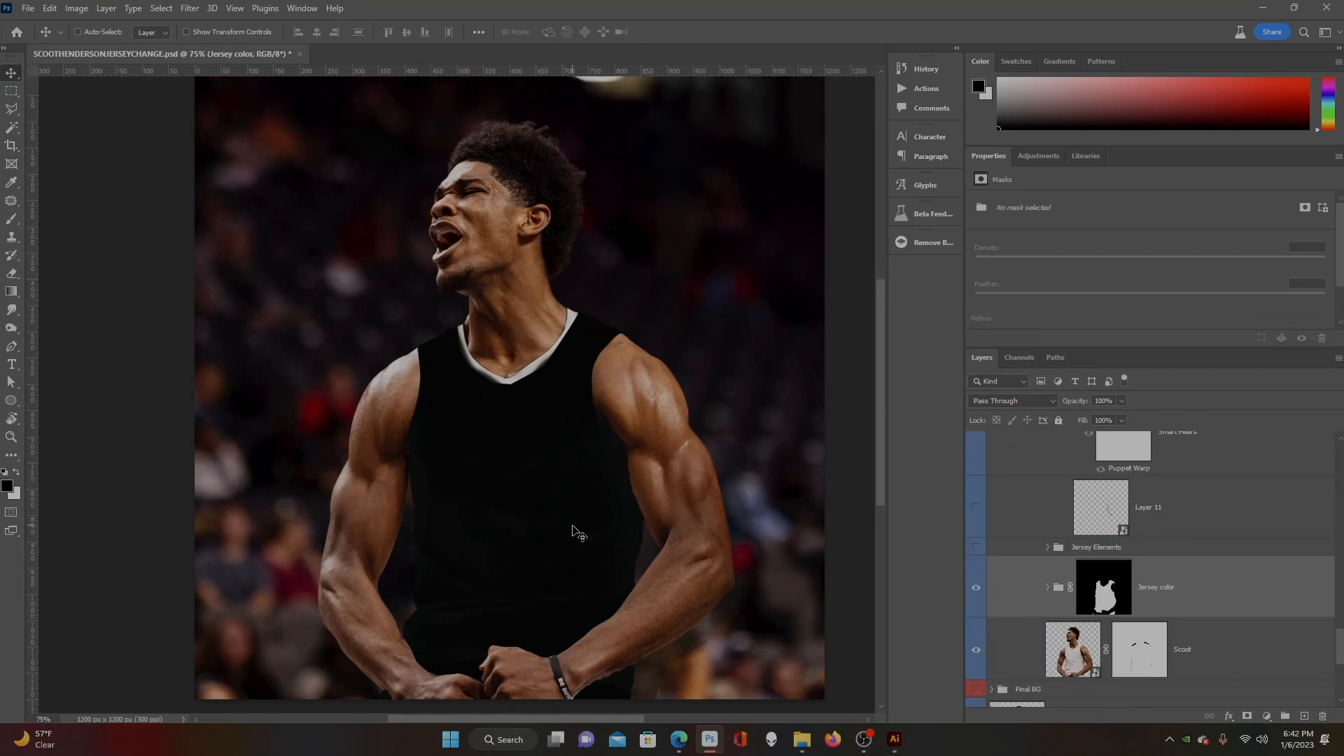
pyautogui.scroll(6, 1156, 581)
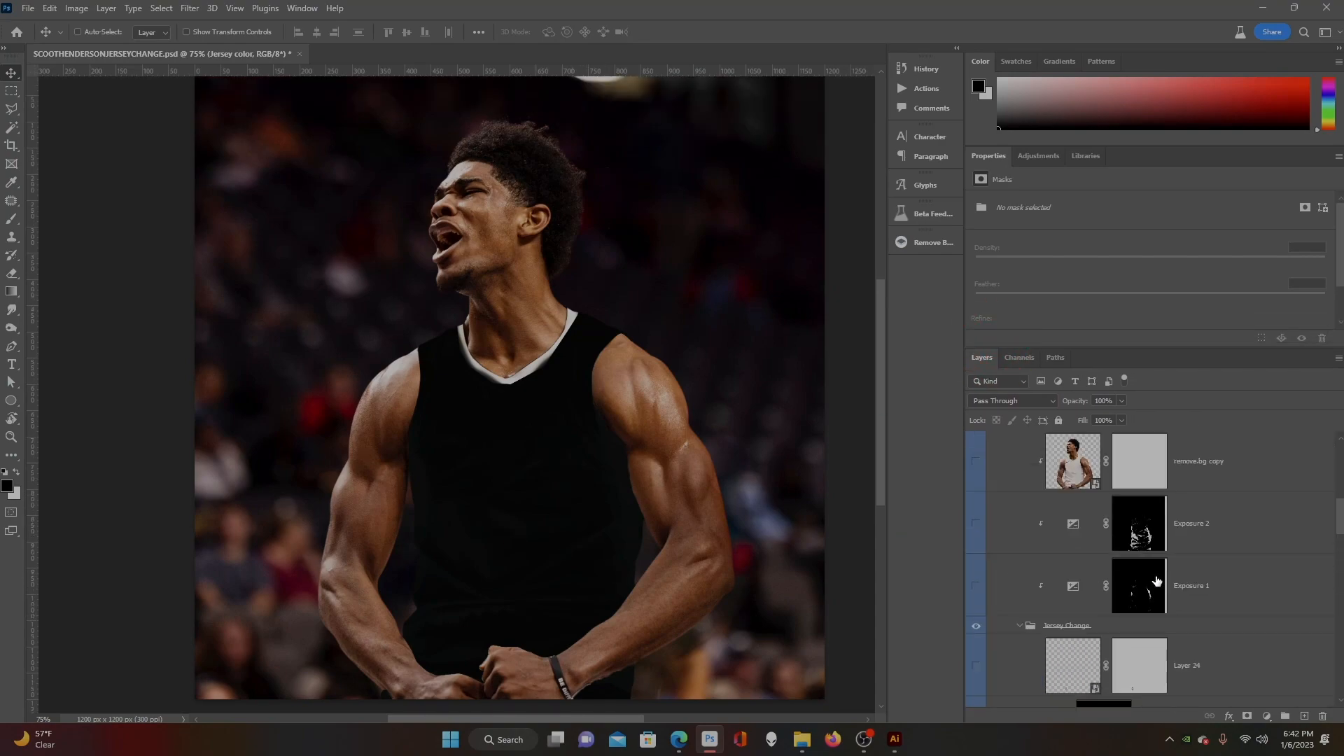
pyautogui.click(975, 487)
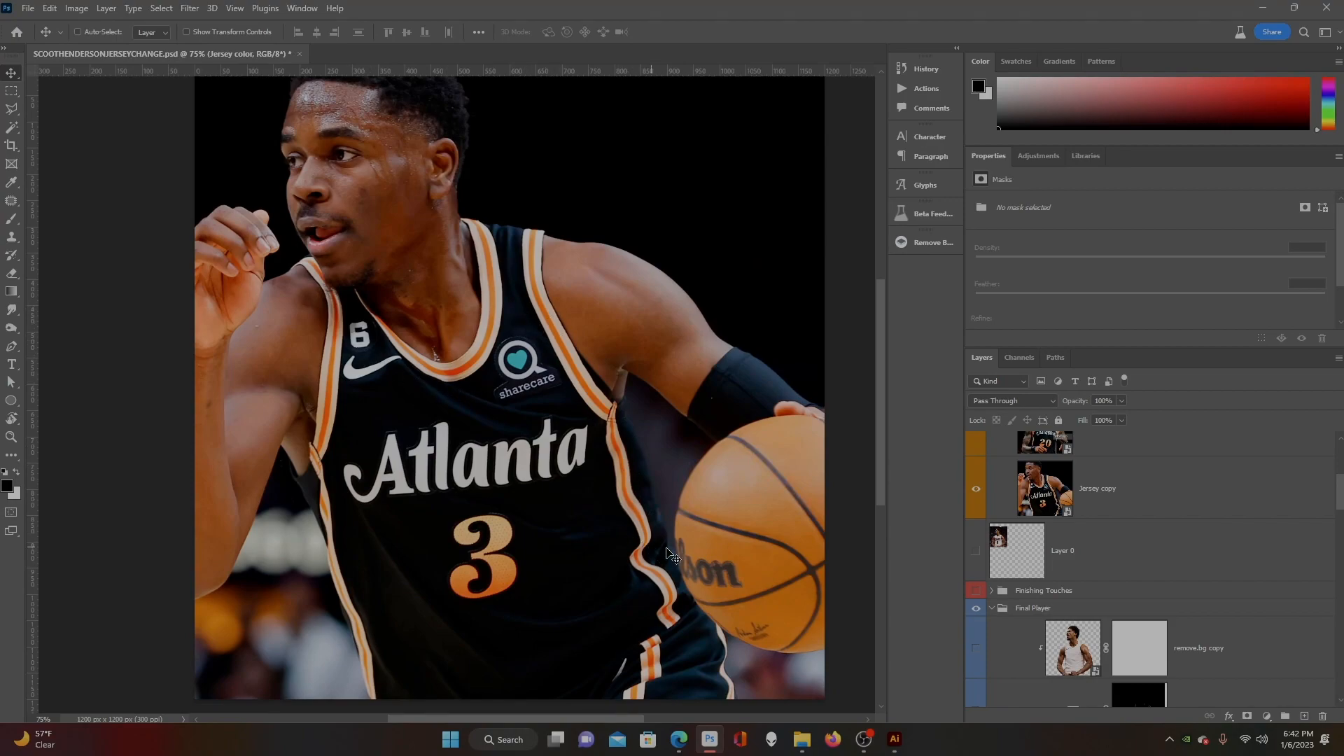
pyautogui.scroll(-1, 648, 606)
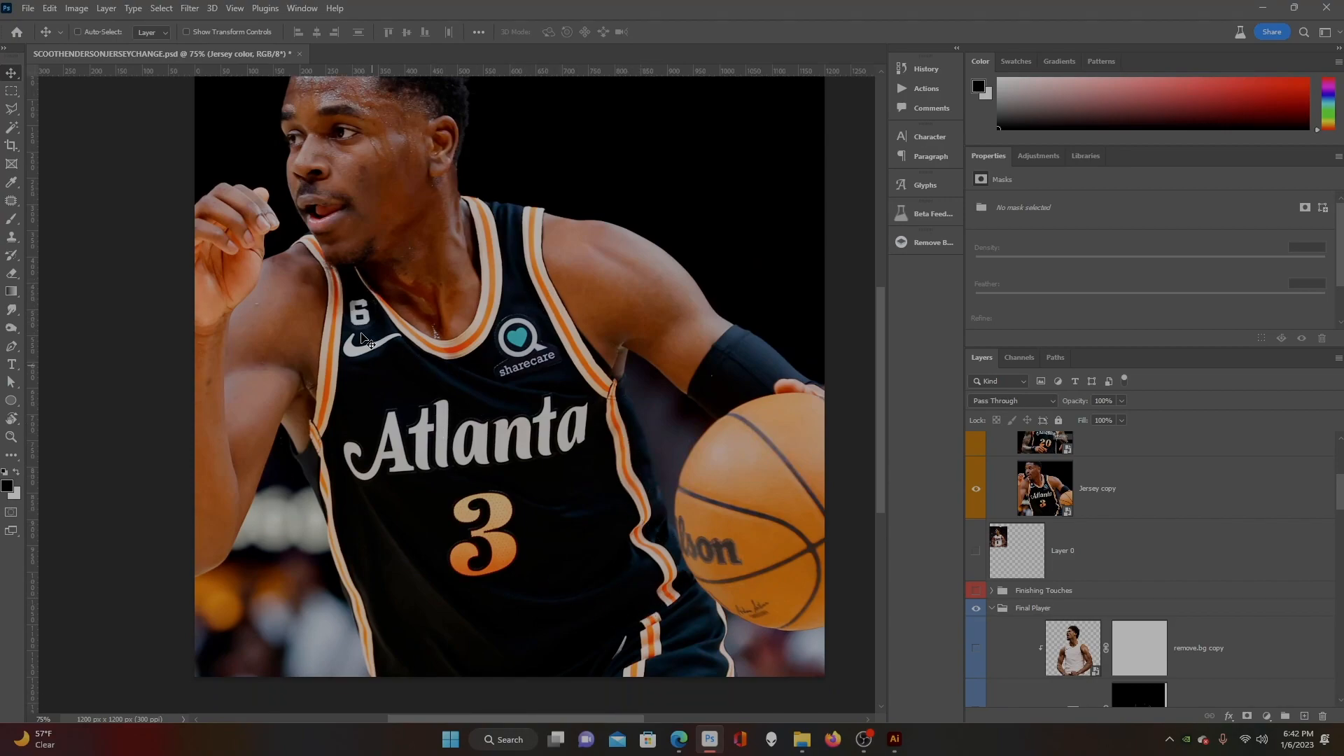
pyautogui.click(975, 489)
# - Collapse the Jersey Stripes group inside Jersey Change, and show and expand the Jersey Elements group
pyautogui.scroll(-5, 1092, 560)
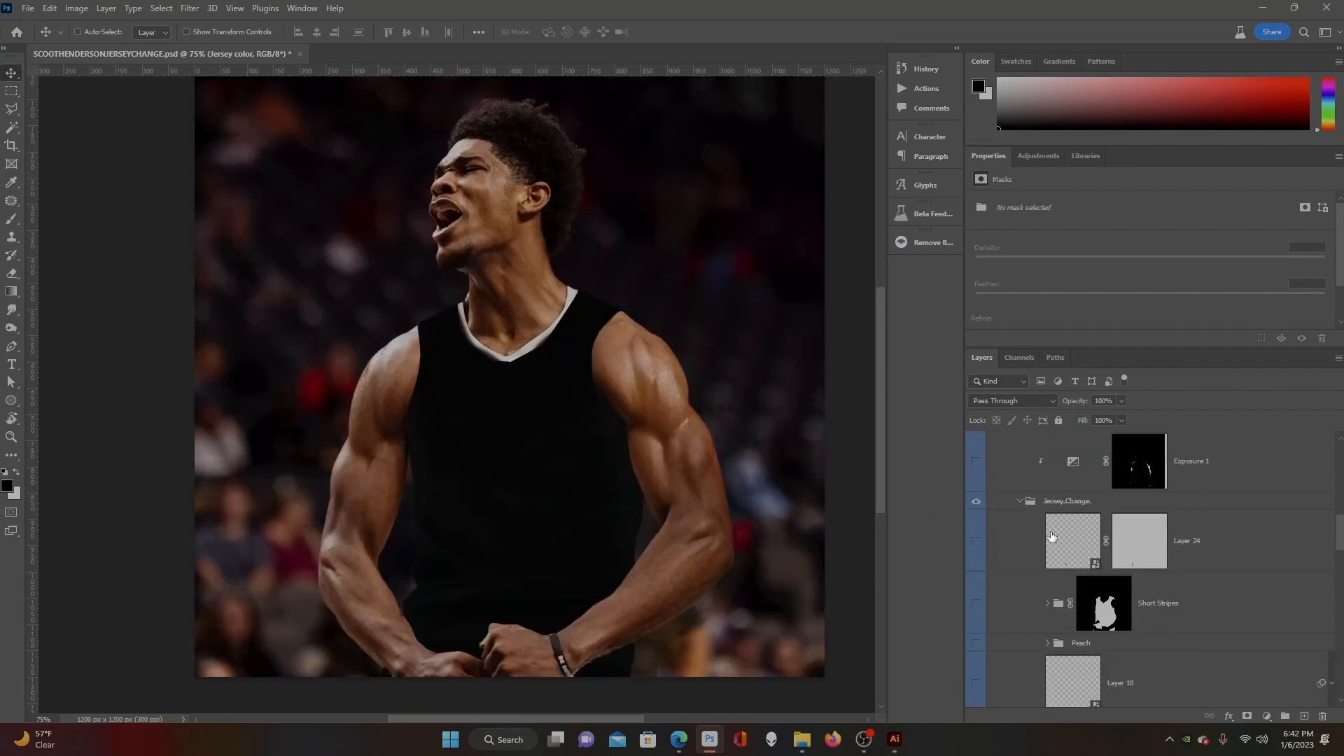
pyautogui.scroll(1, 1051, 537)
pyautogui.click(1020, 564)
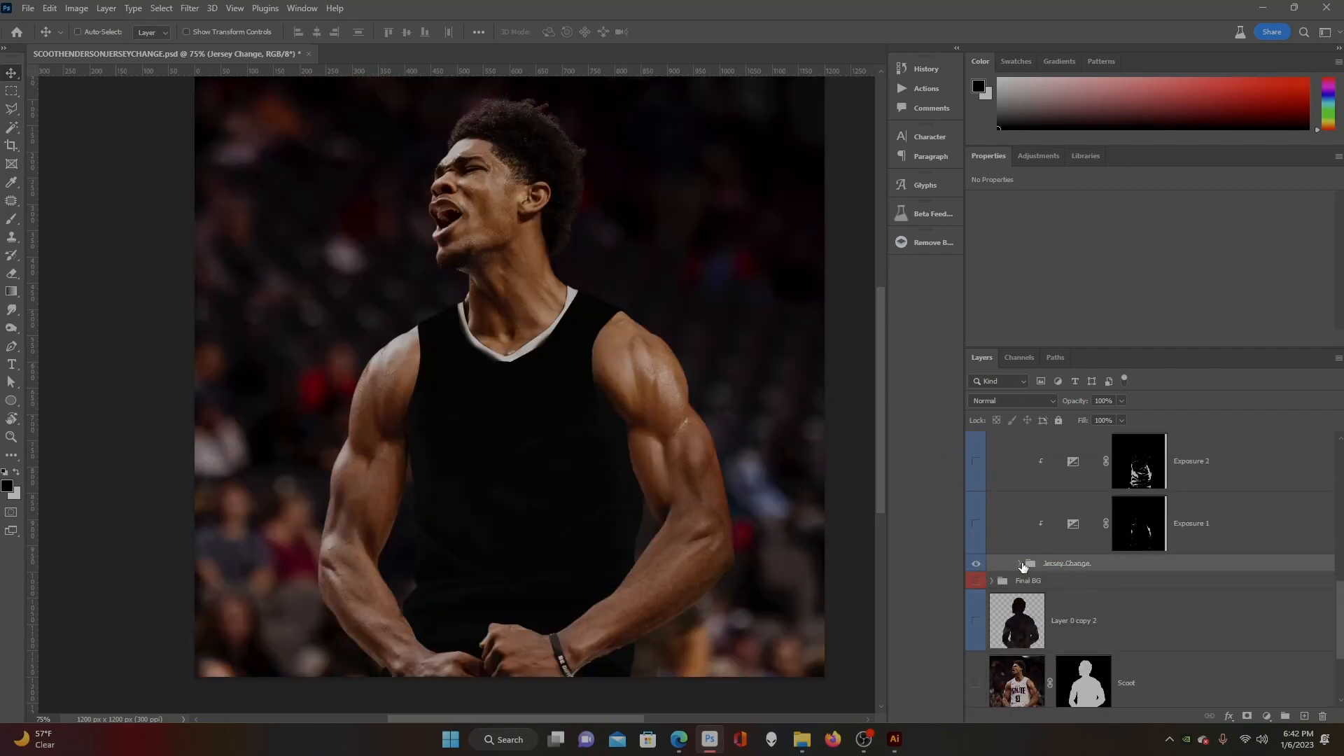
pyautogui.click(1021, 565)
pyautogui.scroll(-3, 1037, 568)
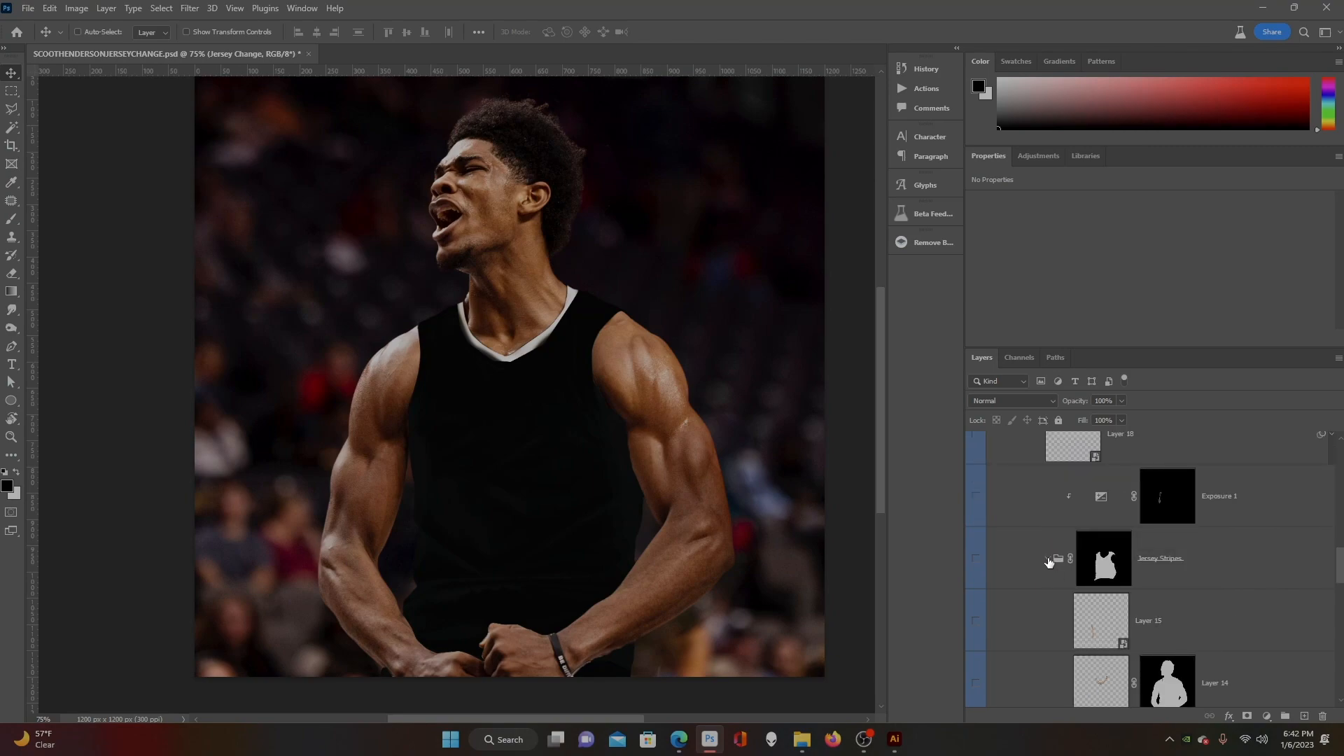
pyautogui.click(1048, 561)
pyautogui.scroll(-2, 1050, 562)
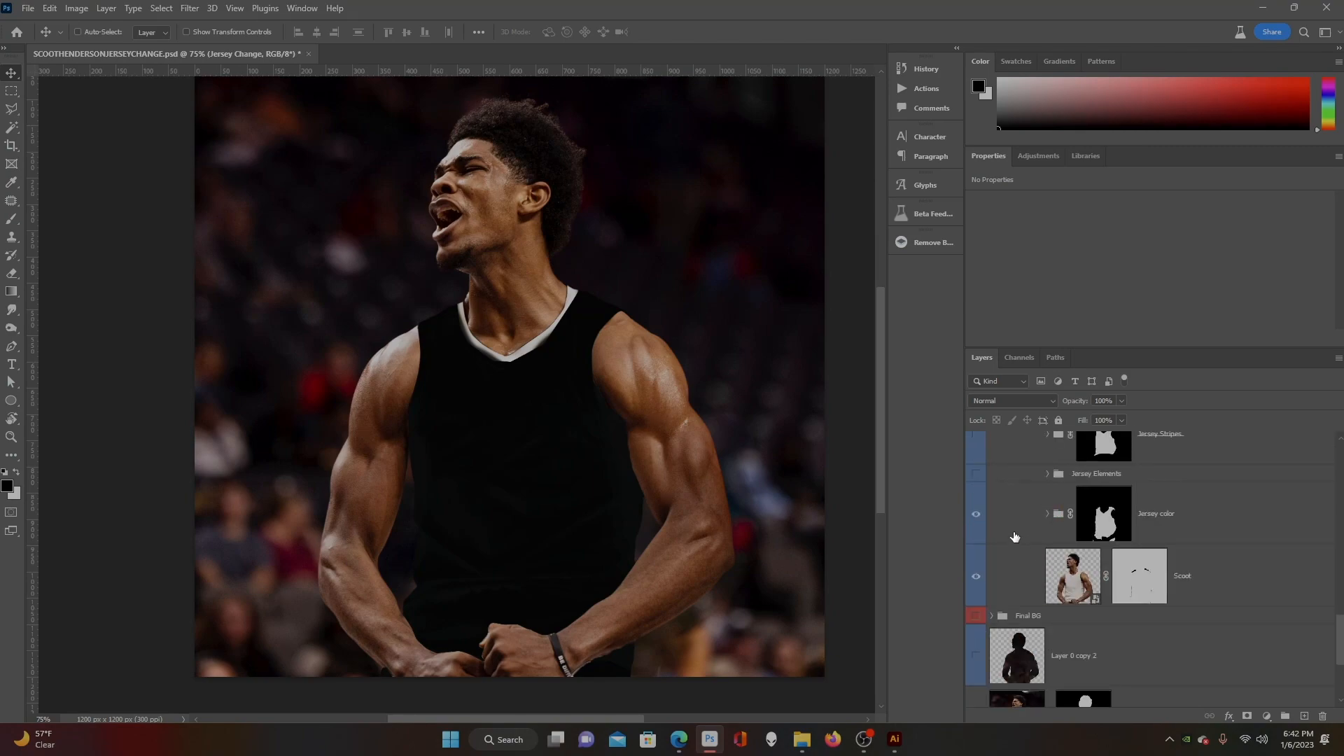
pyautogui.click(981, 477)
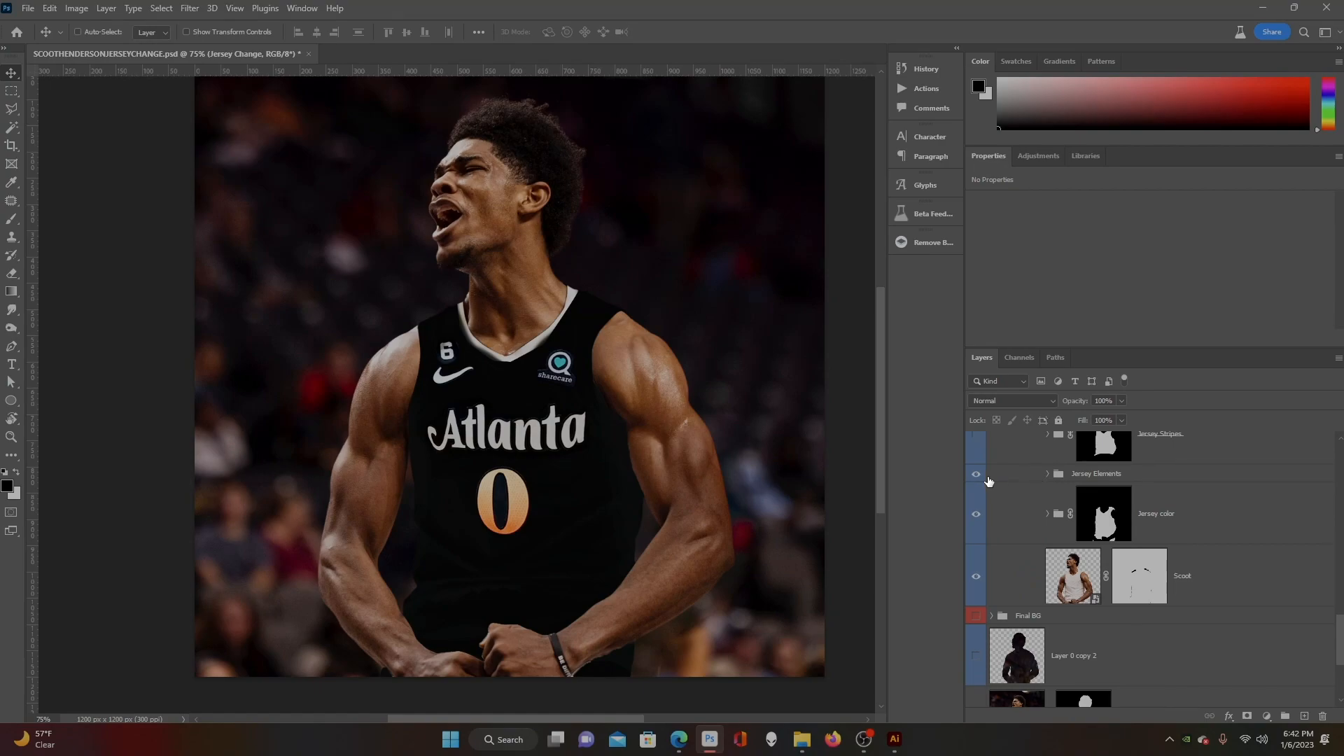
pyautogui.click(1048, 480)
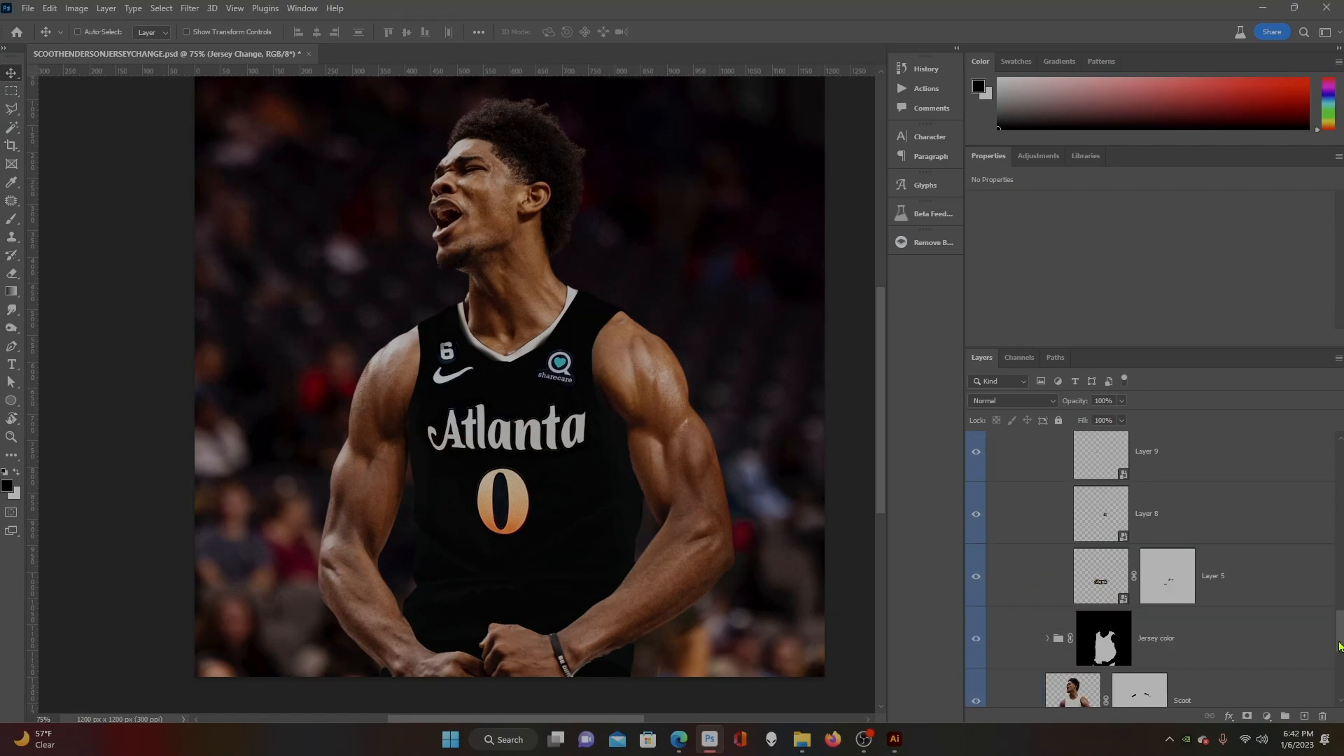
# - Show the Jersey copy layer in the Reference Images group and open its smart object contents
pyautogui.moveTo(1339, 642); pyautogui.dragTo(1334, 435)
pyautogui.scroll(-1, 1022, 522)
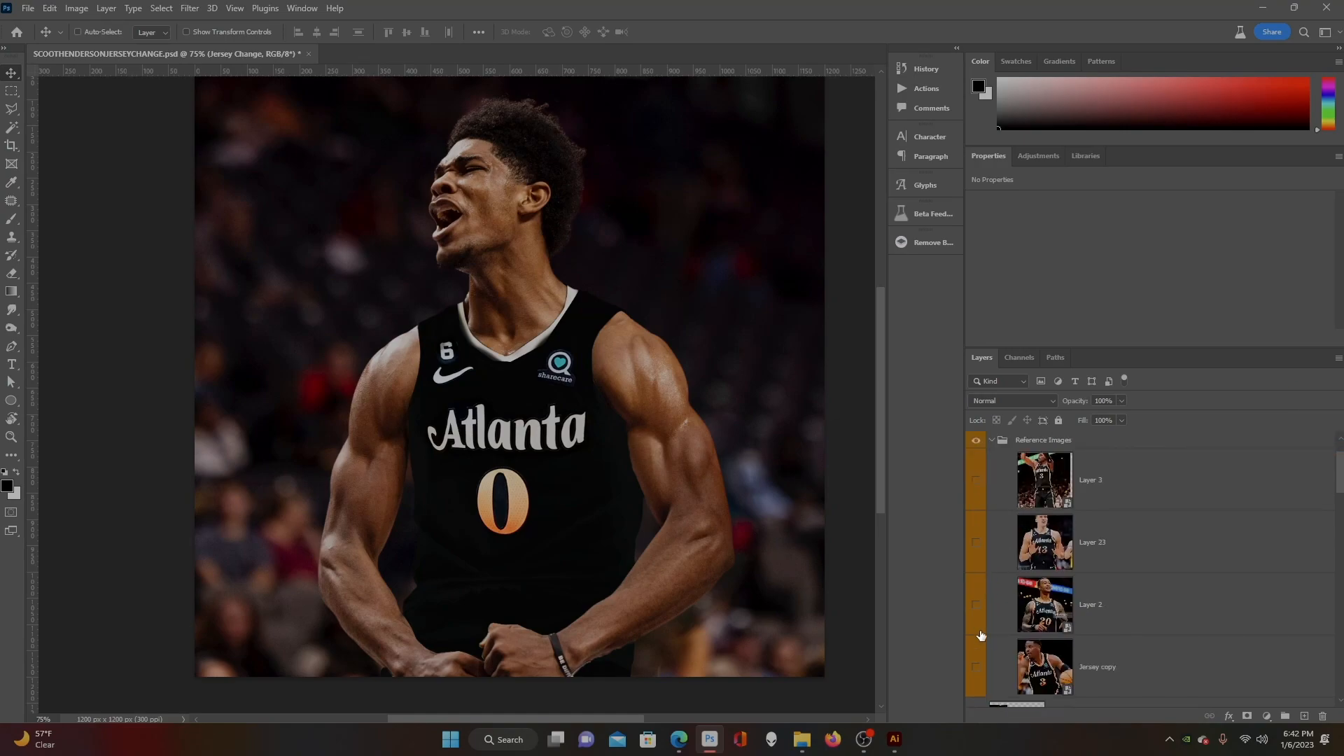
pyautogui.click(978, 669)
pyautogui.doubleClick(1035, 668)
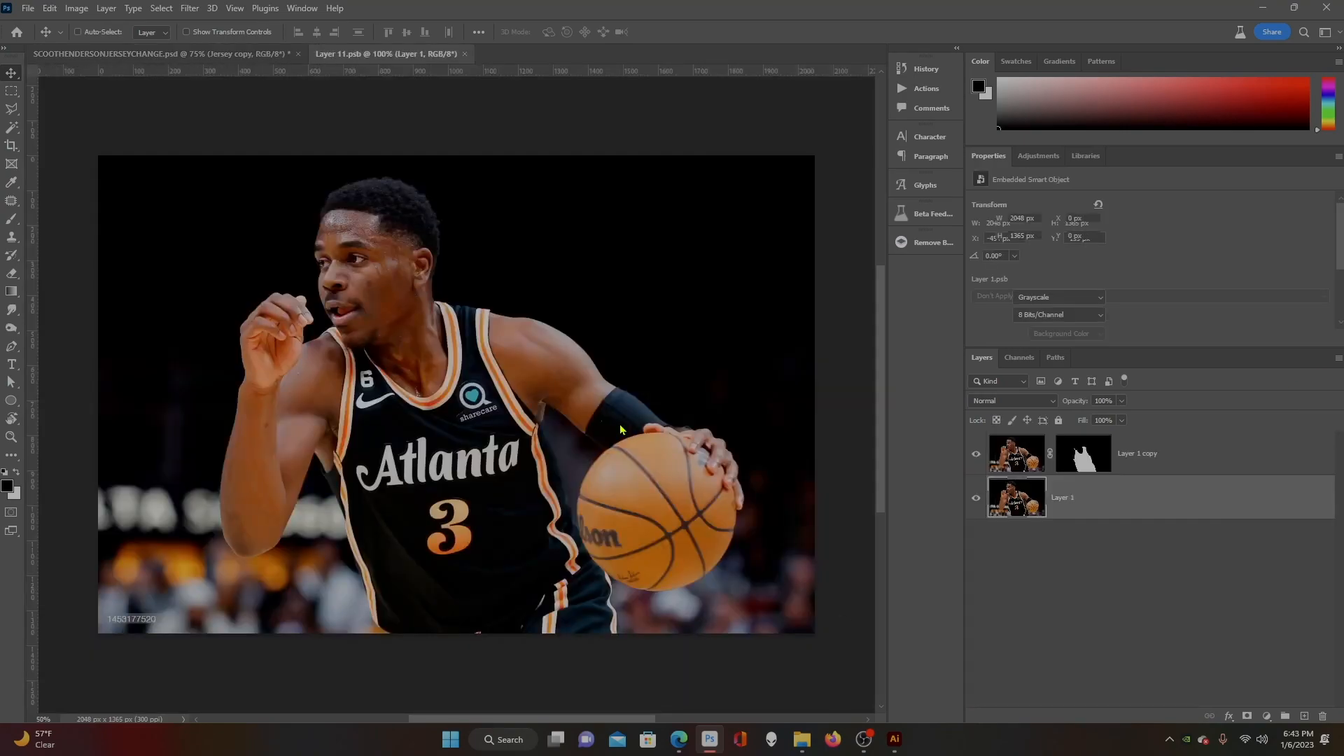
# - Trace a closed Pen path loosely around the Atlanta lettering on the reference jersey
pyautogui.click(12, 346)
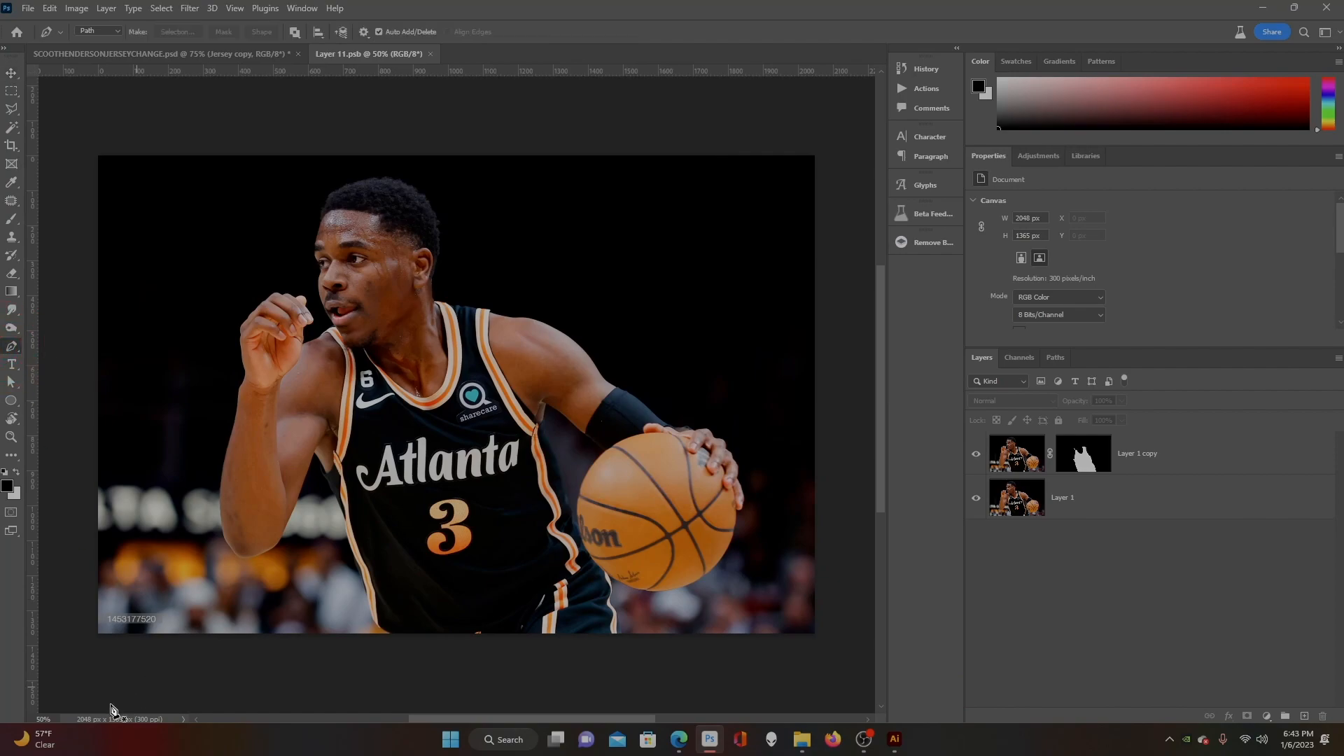
pyautogui.write('200')
pyautogui.press('Return')
pyautogui.moveTo(404, 527); pyautogui.dragTo(475, 254)
pyautogui.click(428, 304)
pyautogui.click(404, 276)
pyautogui.click(342, 284)
pyautogui.click(314, 301)
pyautogui.click(290, 305)
pyautogui.click(274, 300)
pyautogui.click(259, 300)
pyautogui.click(219, 315)
pyautogui.click(207, 343)
pyautogui.click(200, 378)
pyautogui.click(171, 393)
pyautogui.click(125, 393)
pyautogui.click(111, 408)
pyautogui.click(120, 471)
pyautogui.click(143, 518)
pyautogui.click(186, 520)
pyautogui.click(254, 514)
pyautogui.click(311, 504)
pyautogui.click(472, 490)
pyautogui.click(615, 465)
pyautogui.click(785, 434)
pyautogui.click(792, 406)
pyautogui.click(792, 384)
pyautogui.click(779, 287)
pyautogui.click(742, 287)
pyautogui.click(703, 280)
pyautogui.click(683, 271)
pyautogui.click(652, 275)
pyautogui.click(635, 304)
pyautogui.click(617, 319)
pyautogui.click(581, 324)
pyautogui.click(519, 326)
pyautogui.click(465, 327)
pyautogui.click(443, 328)
pyautogui.click(428, 304)
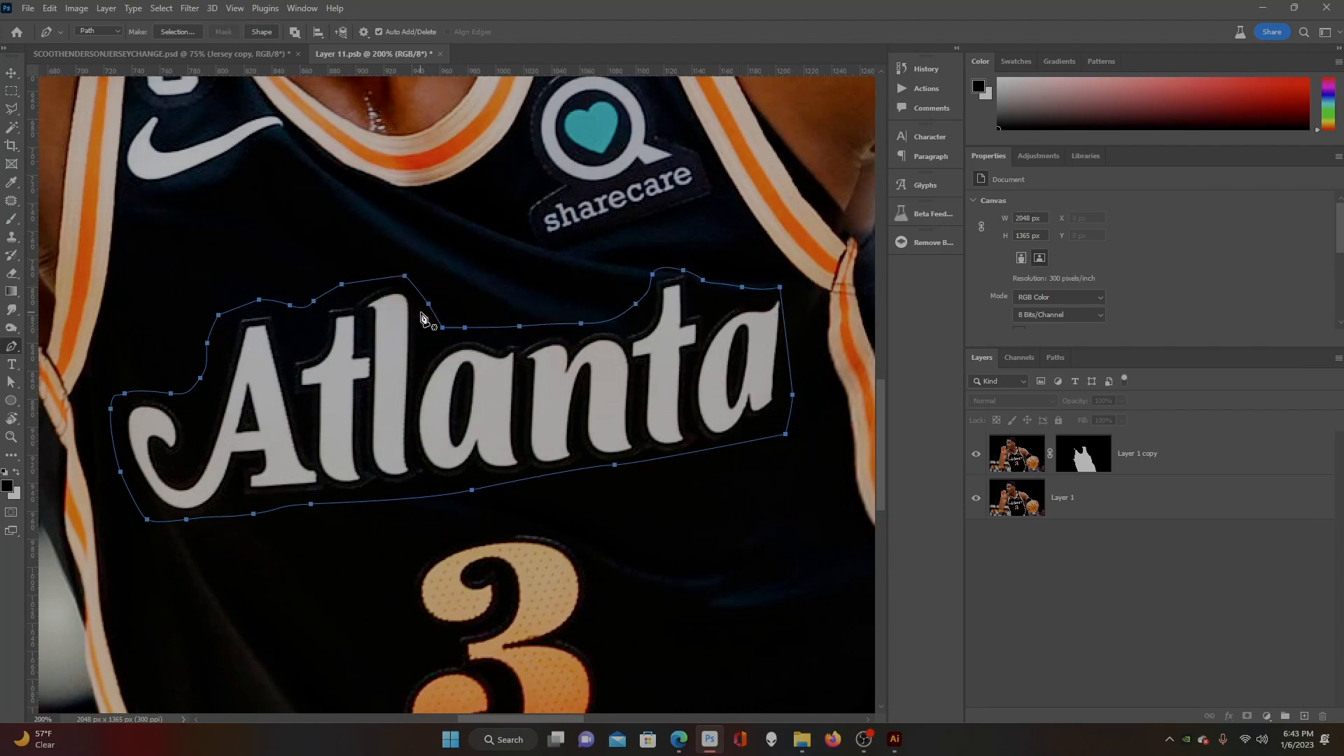
# - Convert the path around the Atlanta lettering into an anti-aliased selection with 0 px feather and copy the lettering
pyautogui.rightClick(402, 315)
pyautogui.click(541, 377)
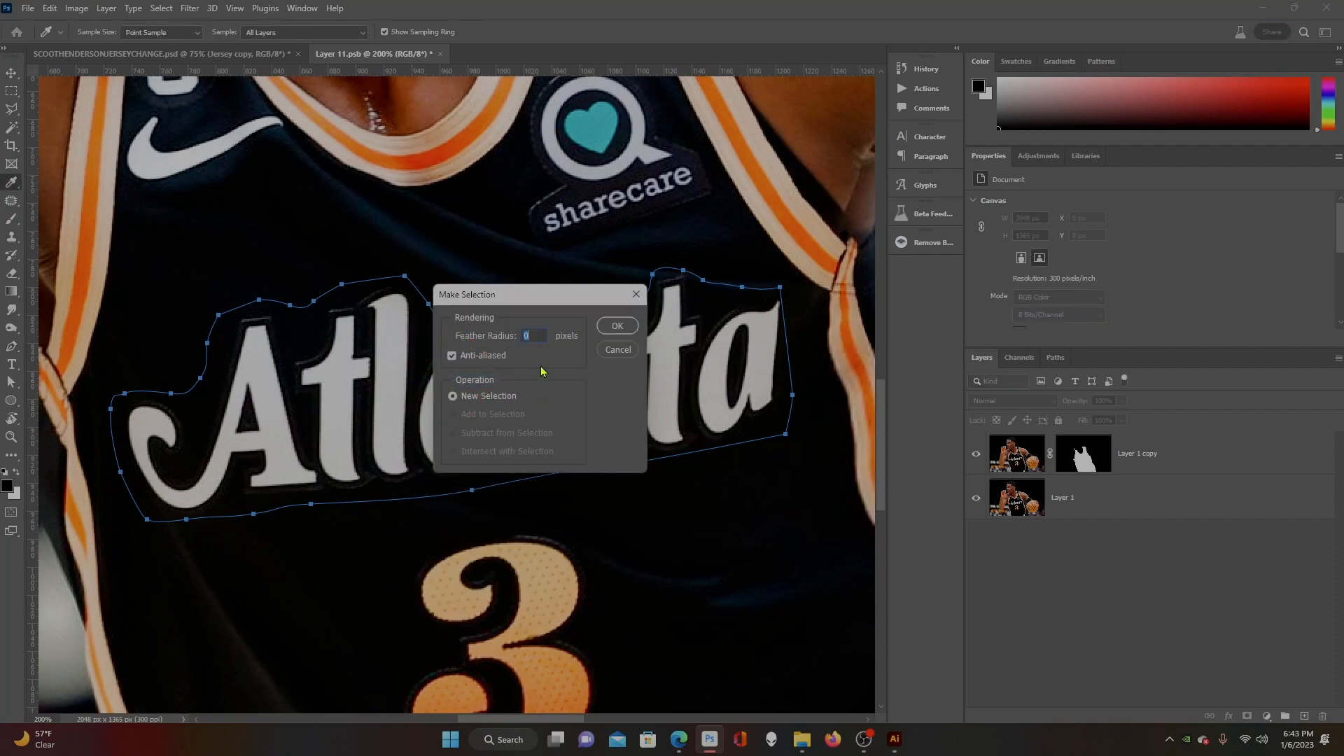
pyautogui.click(616, 326)
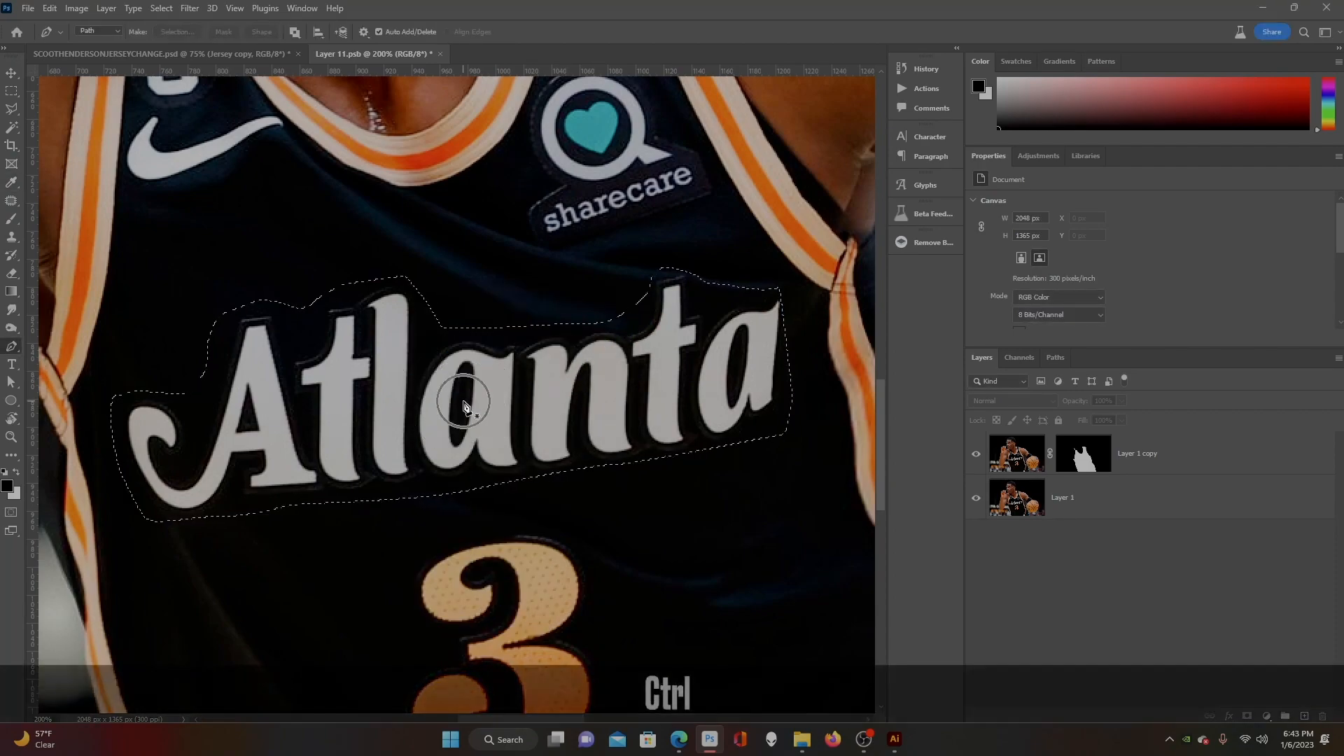
pyautogui.hotkey('ctrl', 'c')
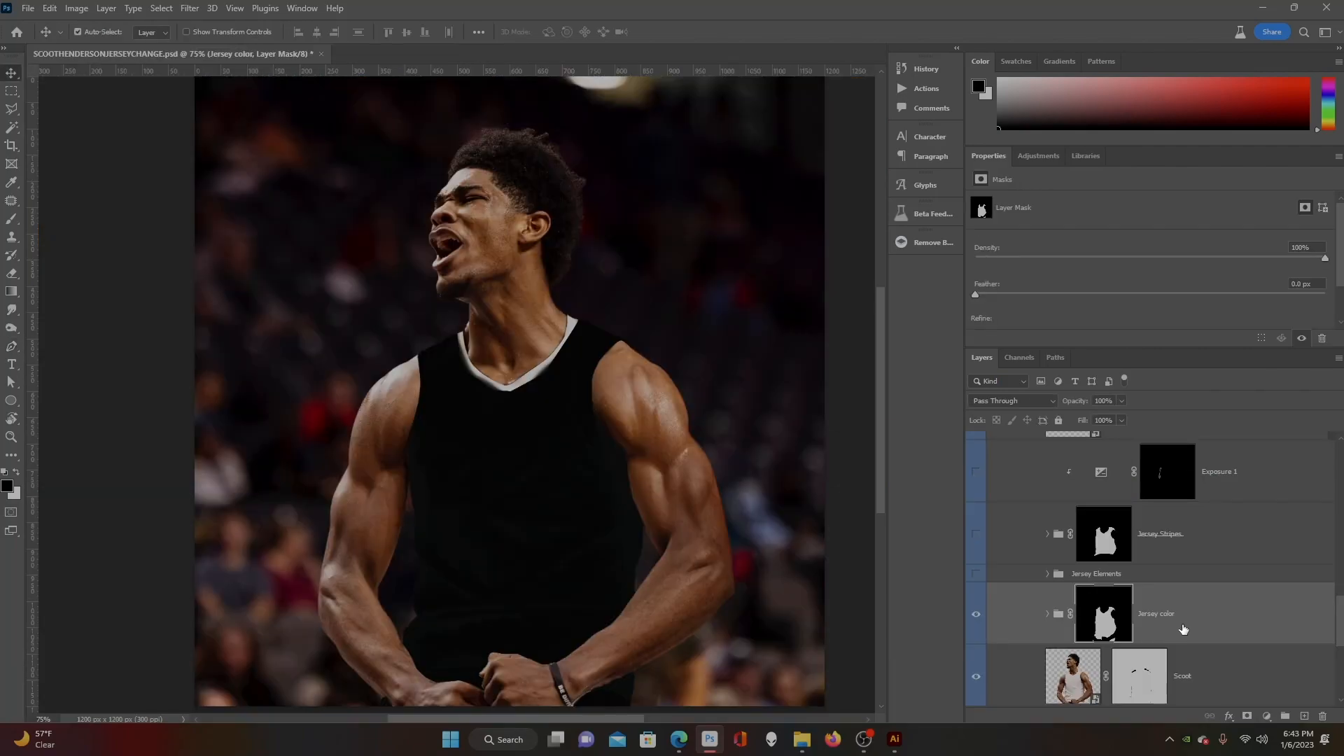
# - Paste the lettering above the Jersey color group in the main document, place it across the chest, and convert it to a smart object
pyautogui.keyDown('ctrl'); pyautogui.click(1182, 625); pyautogui.keyUp('ctrl')
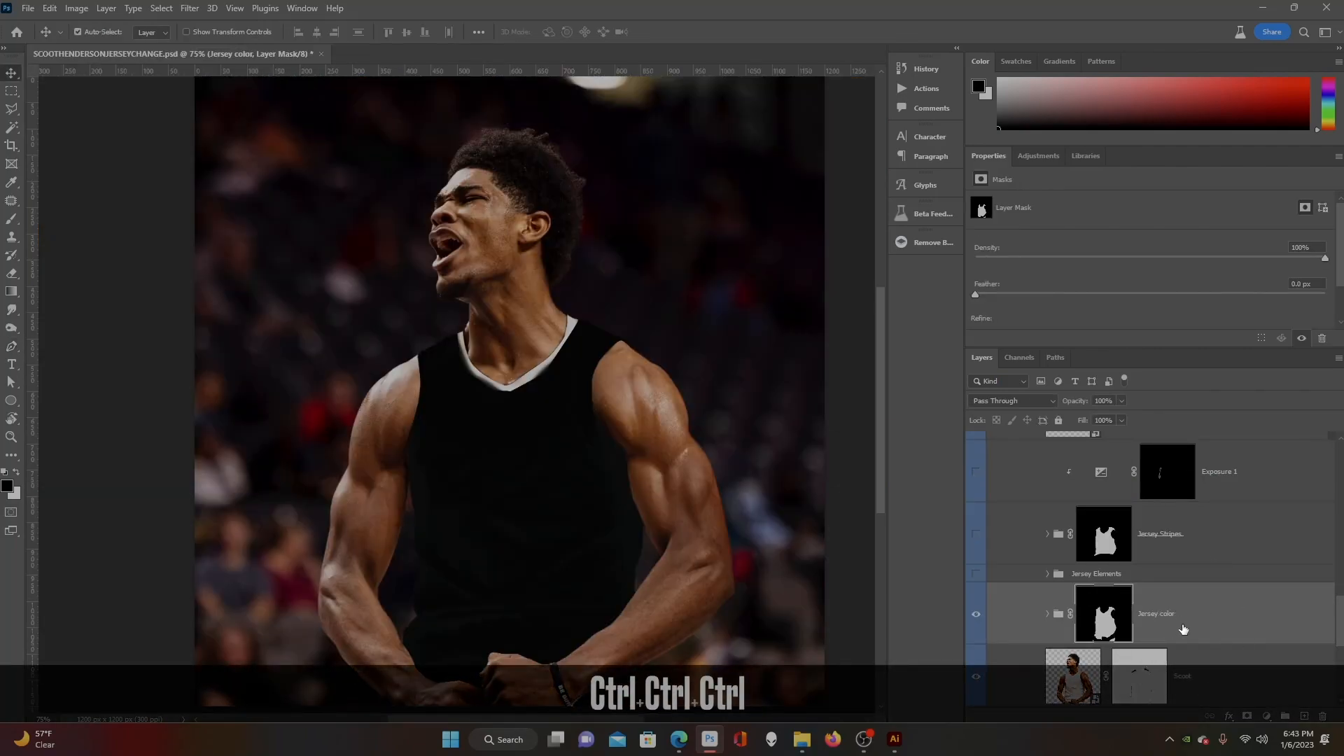
pyautogui.hotkey('ctrl', 'v')
pyautogui.moveTo(609, 397); pyautogui.dragTo(605, 456)
pyautogui.scroll(-1, 1180, 567)
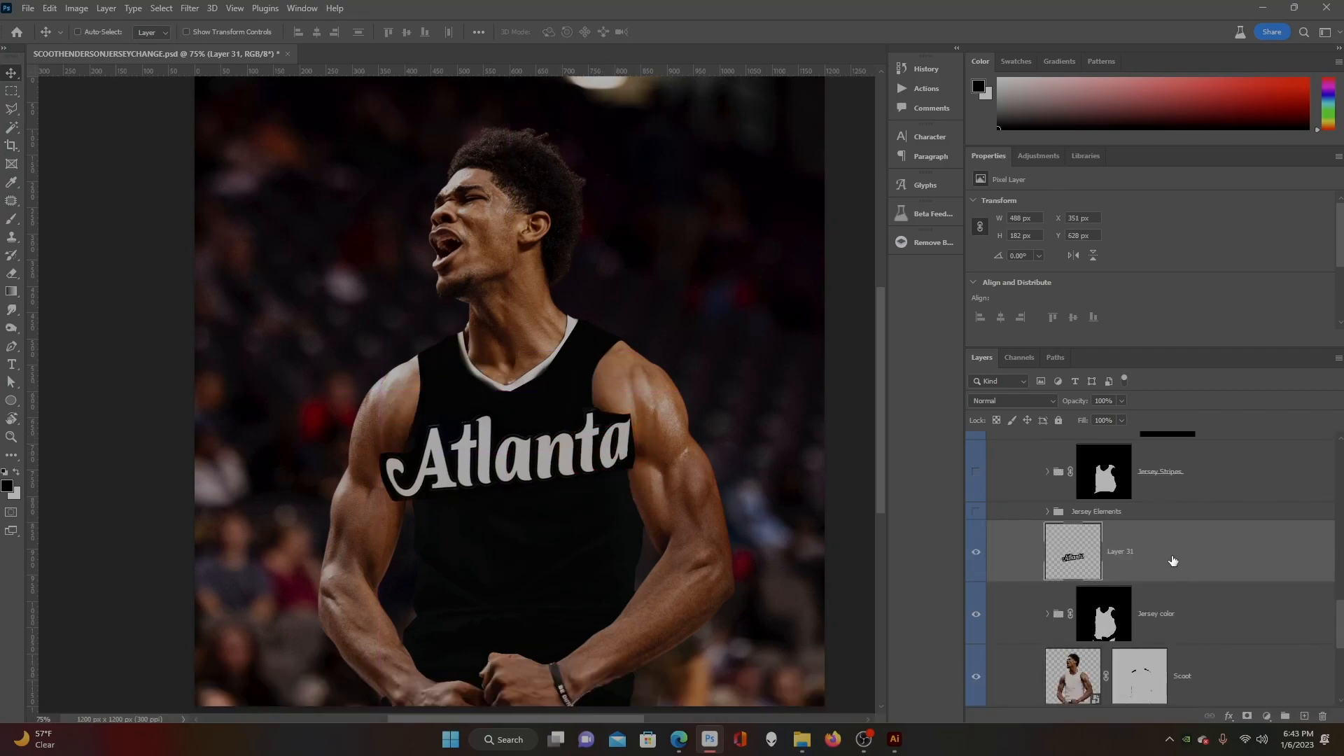
pyautogui.rightClick(1172, 560)
pyautogui.click(1070, 322)
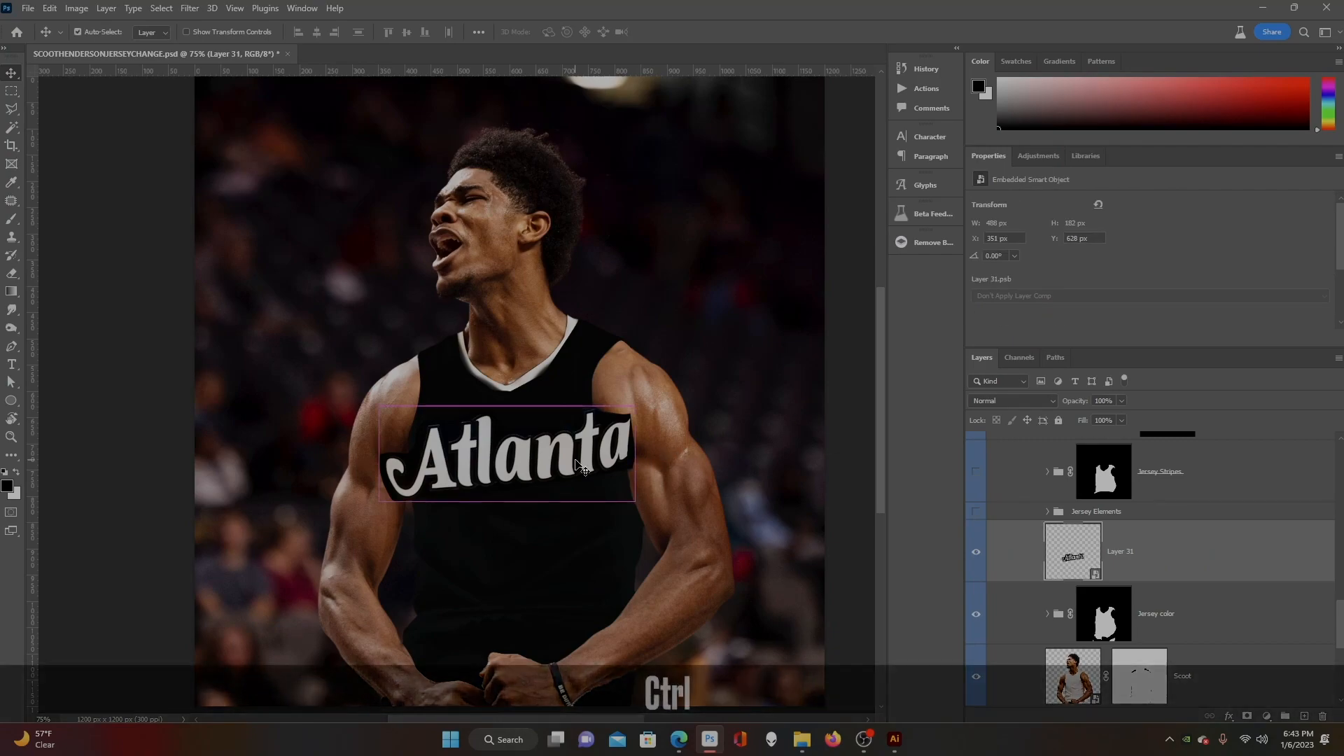
# - Rotate the Atlanta lettering about 7.5° clockwise across the player's chest
pyautogui.hotkey('ctrl', 't')
pyautogui.moveTo(550, 358); pyautogui.dragTo(563, 369)
pyautogui.press('Return')
pyautogui.hotkey('ctrl', 't')
pyautogui.press('Return')
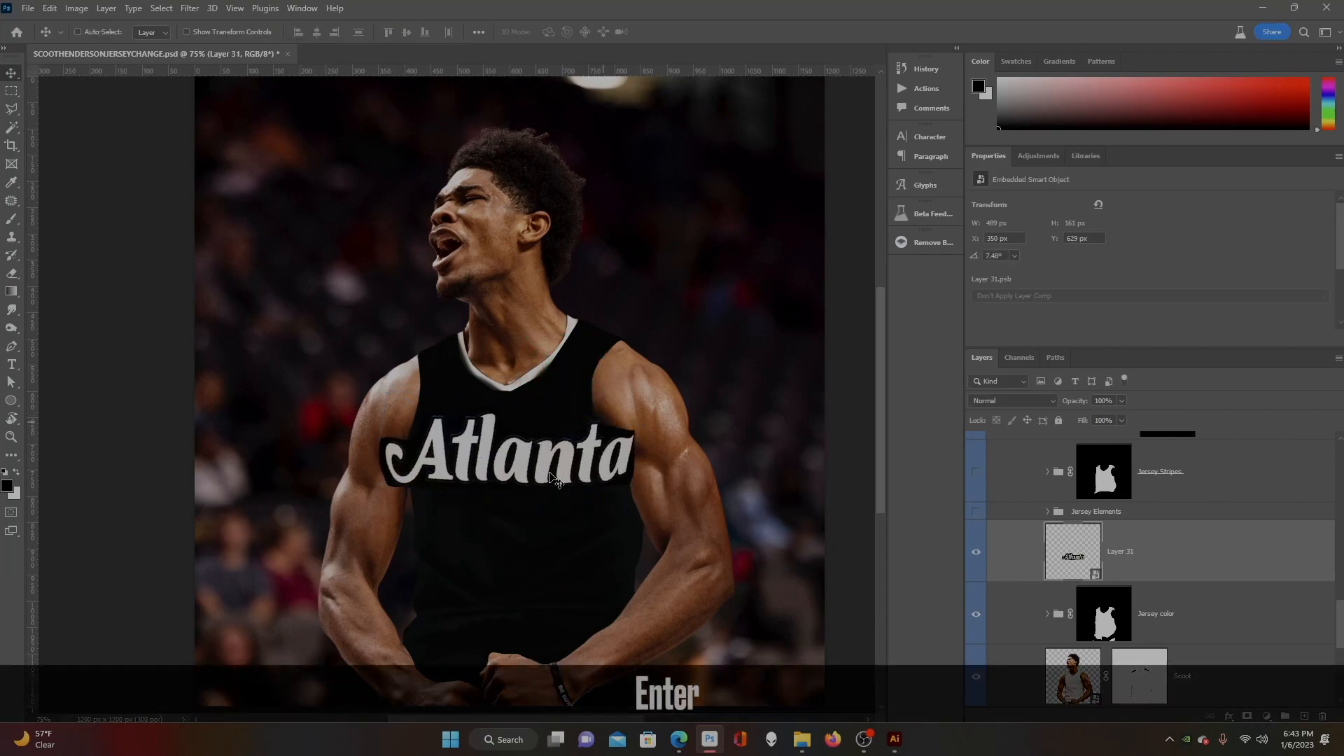
# - Distort the Atlanta lettering corner by corner to about 318 × 119 px so it fits within the black jersey's chest
pyautogui.hotkey('ctrl', 't')
pyautogui.rightClick(508, 444)
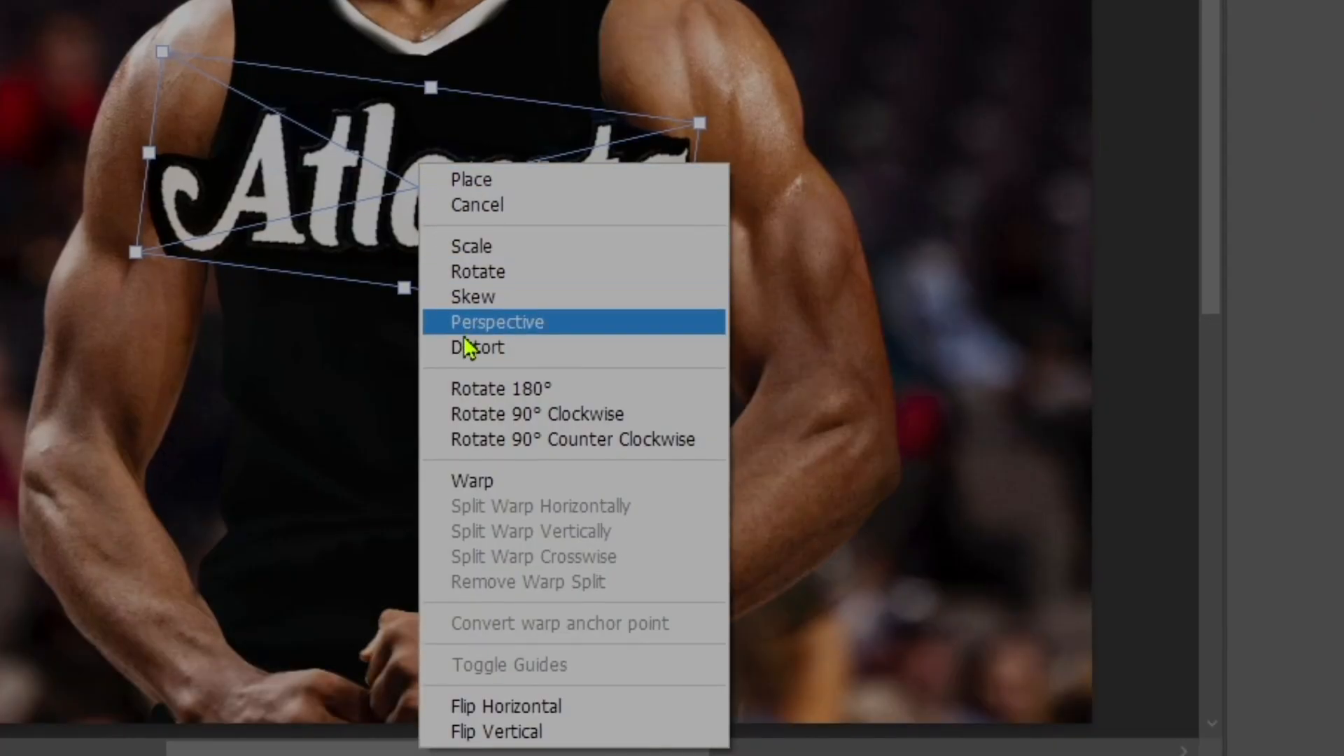
pyautogui.click(540, 528)
pyautogui.moveTo(509, 469); pyautogui.dragTo(512, 477)
pyautogui.moveTo(392, 399); pyautogui.dragTo(409, 415)
pyautogui.moveTo(375, 497); pyautogui.dragTo(410, 498)
pyautogui.moveTo(628, 435); pyautogui.dragTo(579, 437)
pyautogui.moveTo(629, 525); pyautogui.dragTo(593, 503)
pyautogui.moveTo(413, 496); pyautogui.dragTo(426, 485)
pyautogui.moveTo(409, 418); pyautogui.dragTo(431, 419)
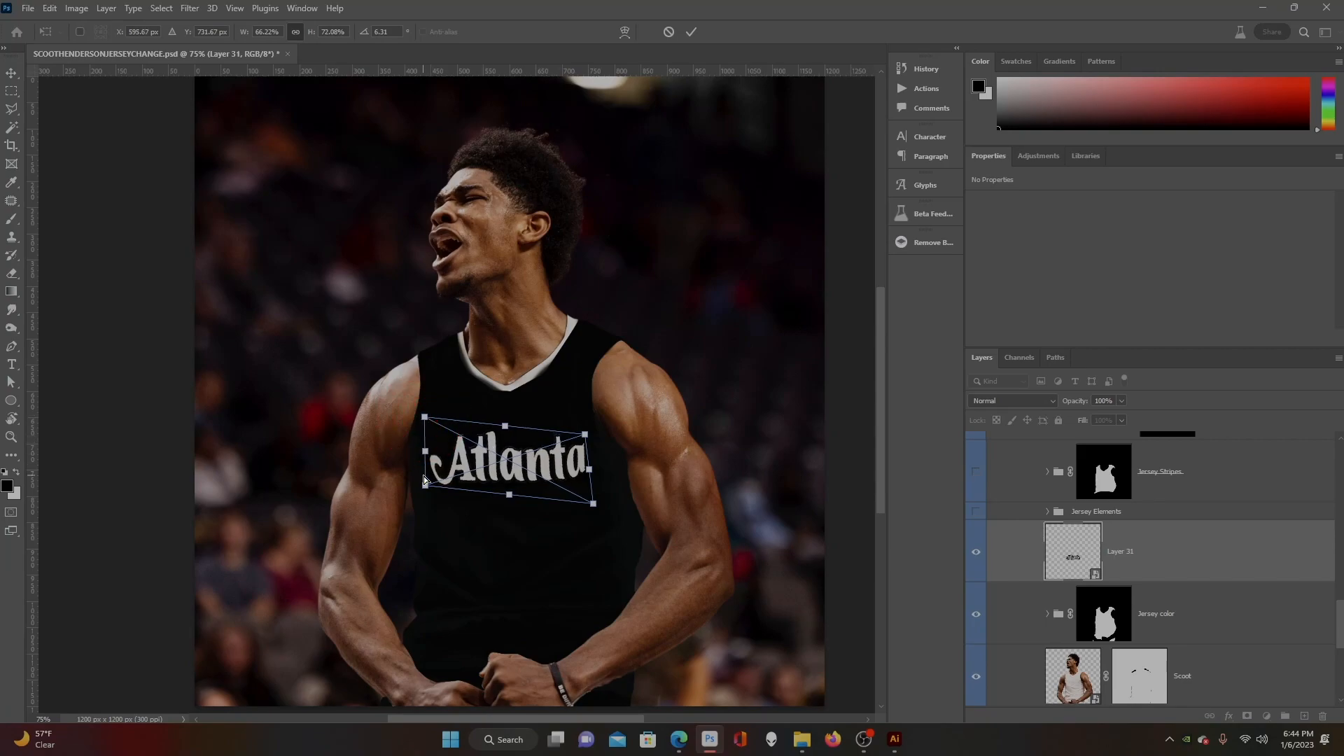
pyautogui.moveTo(425, 488); pyautogui.dragTo(420, 491)
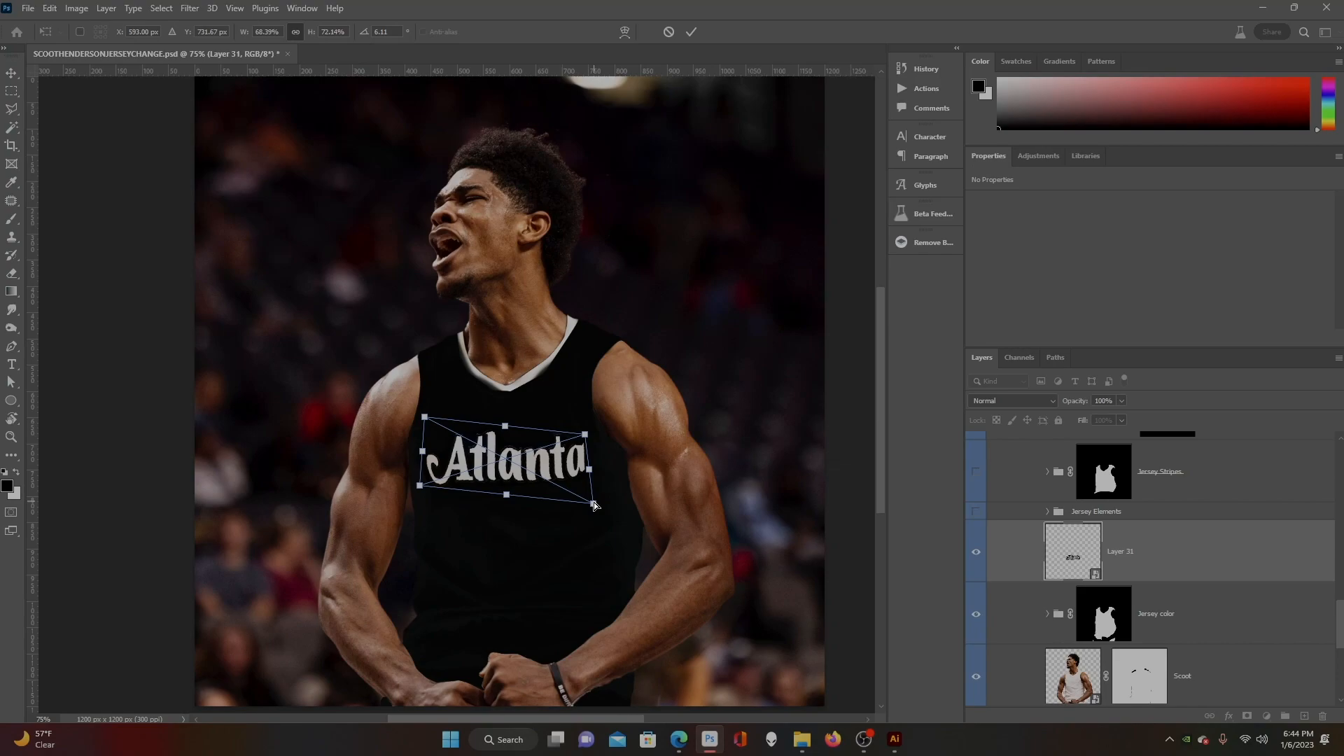
pyautogui.moveTo(592, 504); pyautogui.dragTo(592, 507)
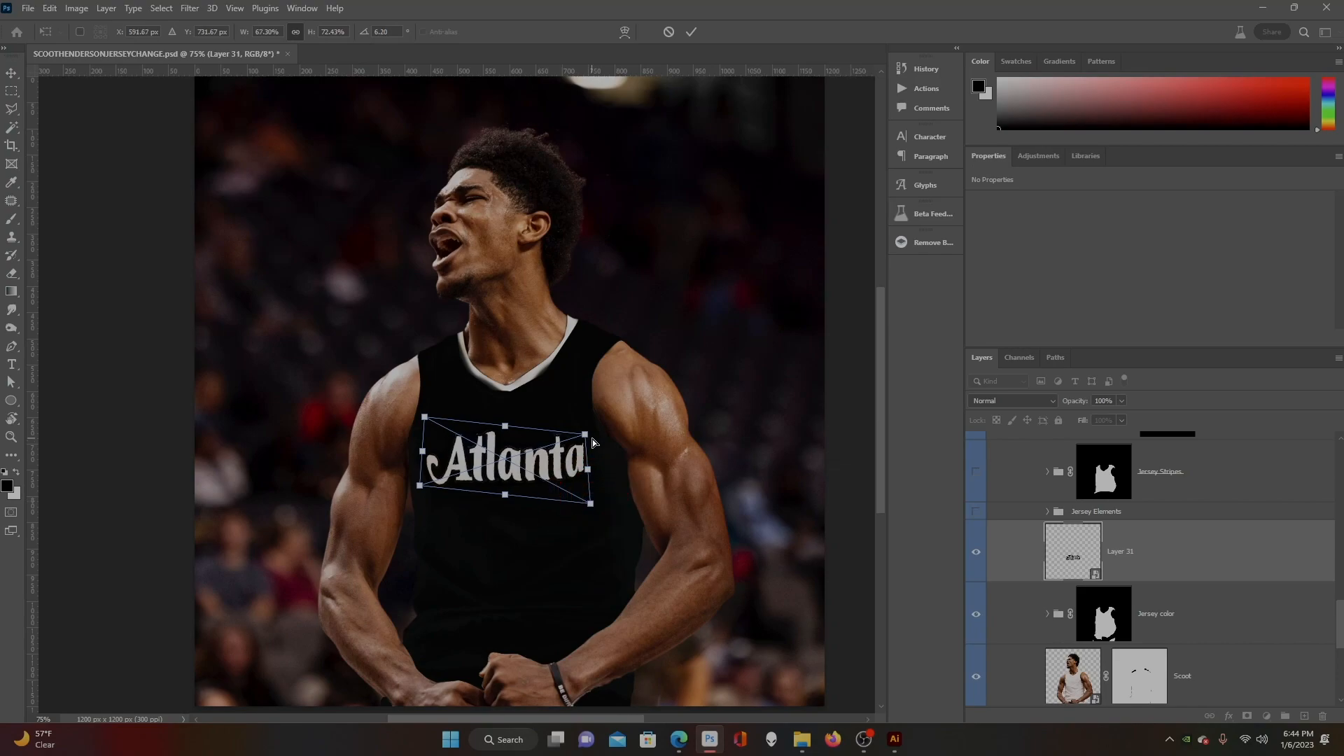
pyautogui.click(692, 32)
pyautogui.scroll(-1, 677, 454)
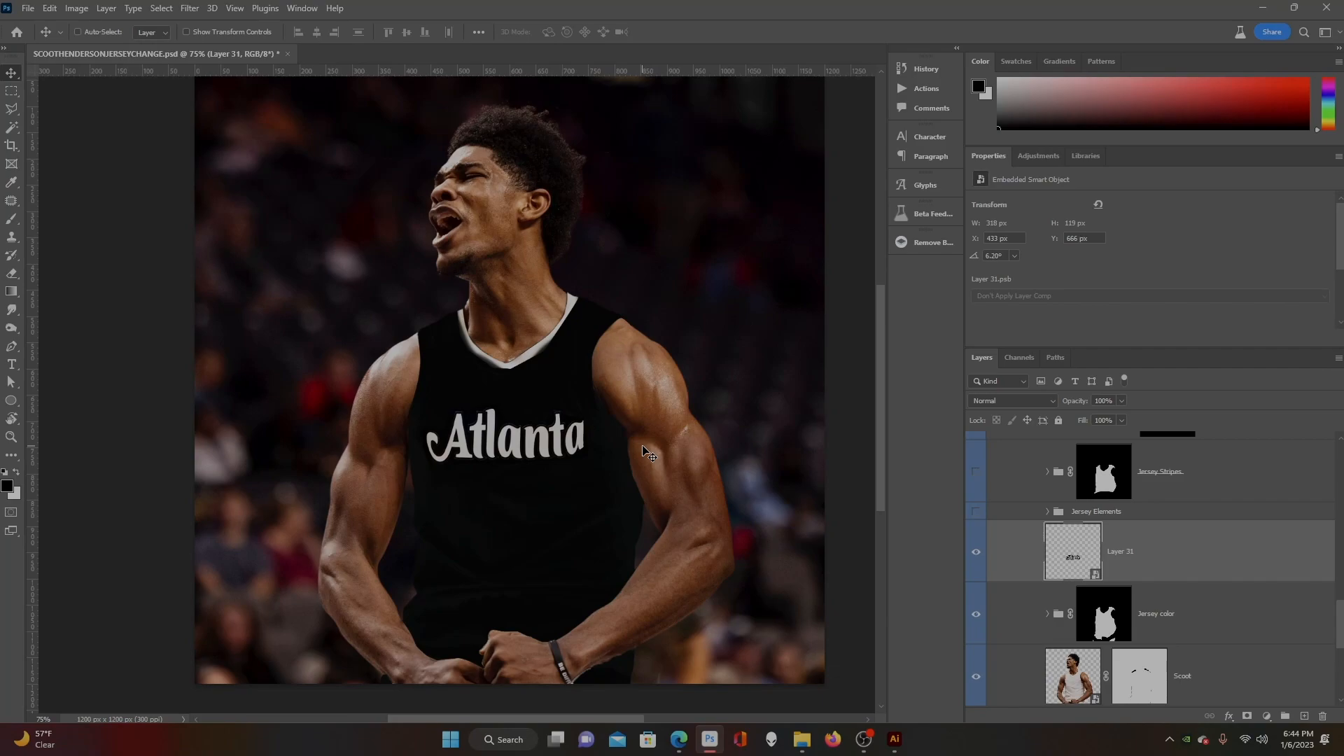
# - Show the Jersey copy reference layer and open its smart object contents
pyautogui.scroll(10, 1215, 561)
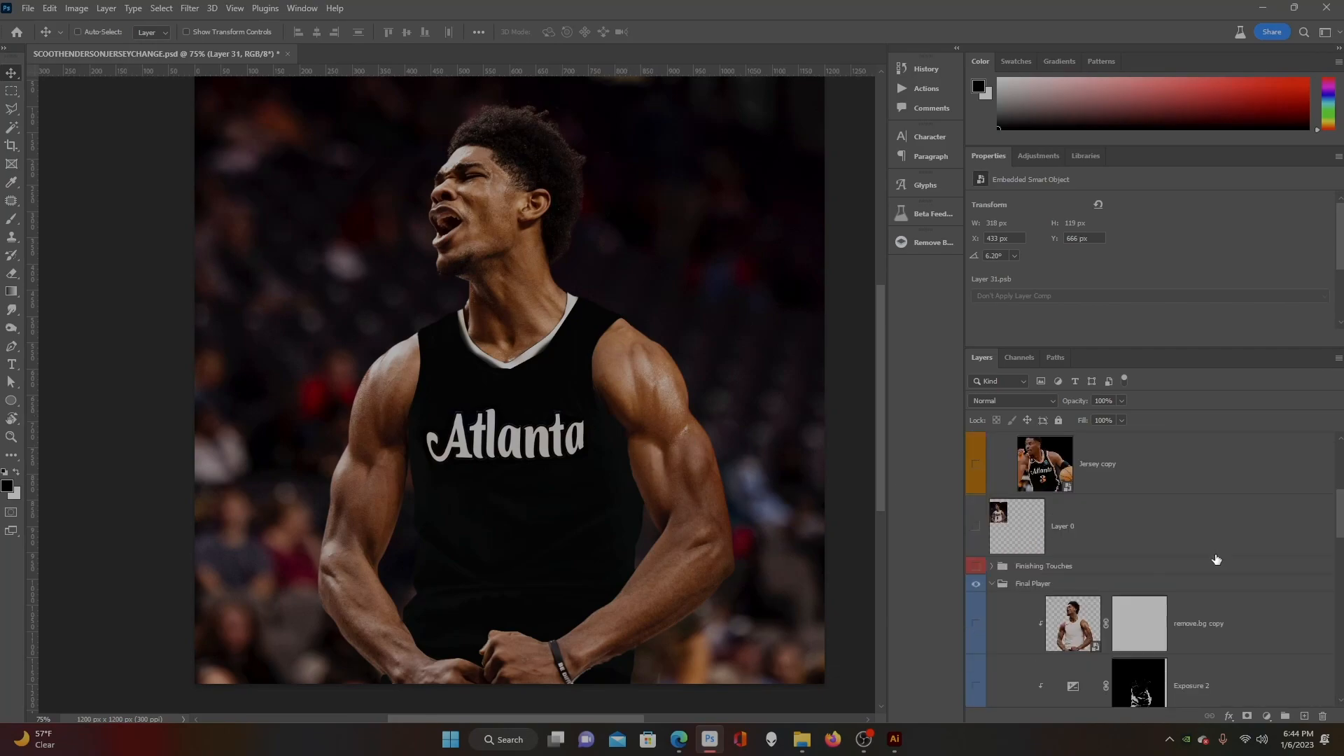
pyautogui.click(976, 462)
pyautogui.click(1029, 466)
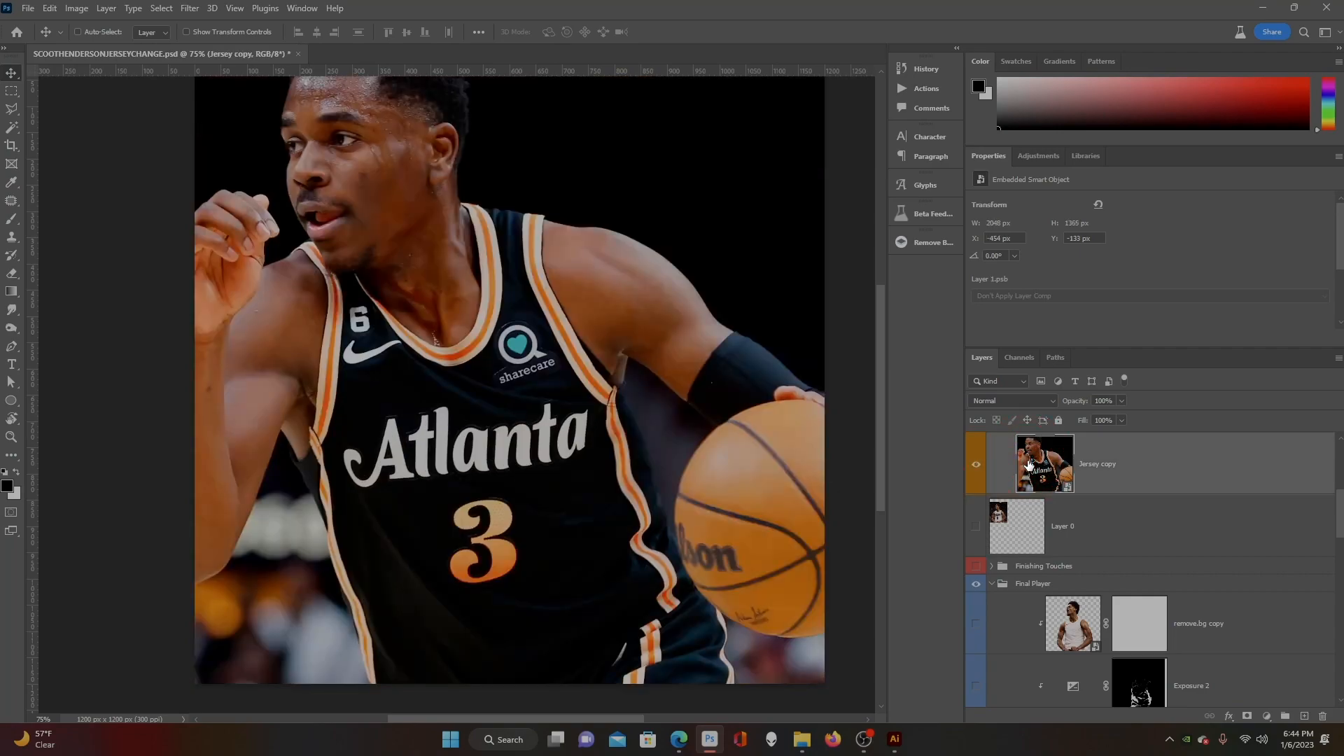
pyautogui.doubleClick(1028, 465)
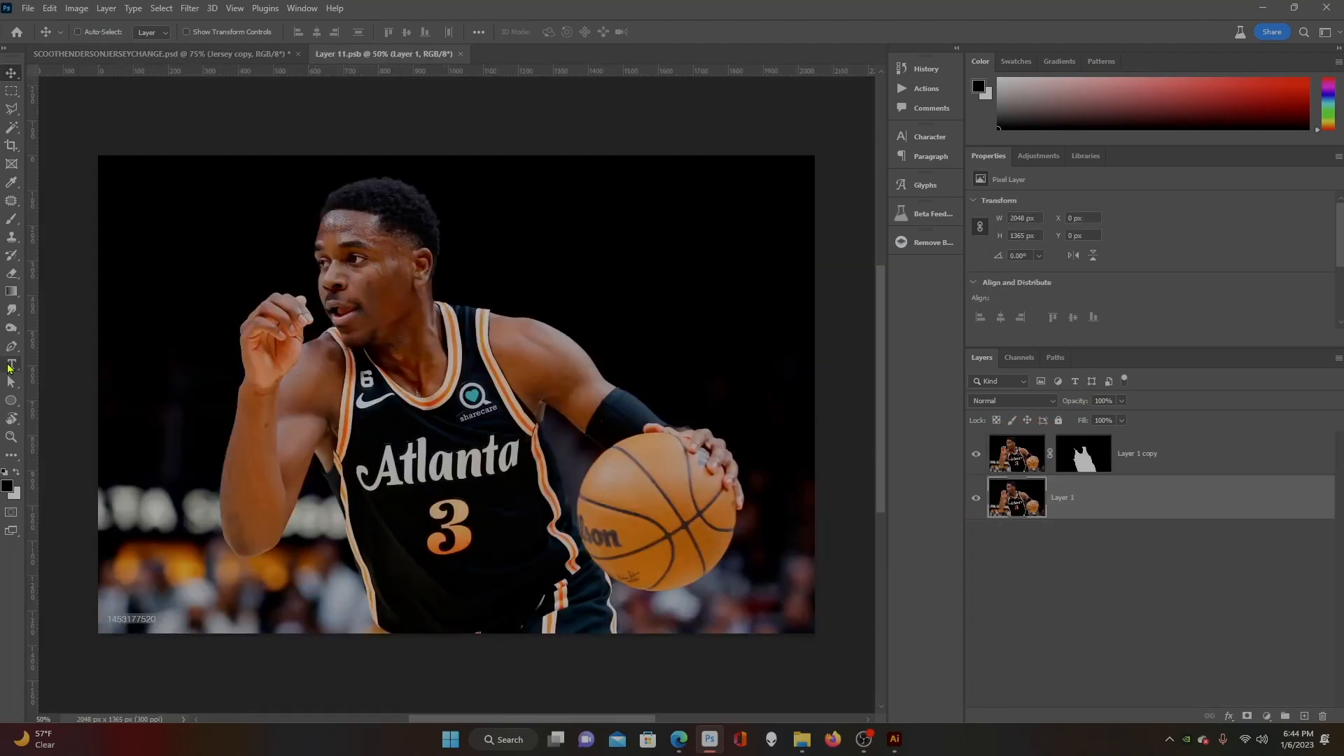
# - Trace a closed Pen path around the sharecare patch on the reference jersey at 350% zoom
pyautogui.click(10, 346)
pyautogui.click(44, 719)
pyautogui.write('350')
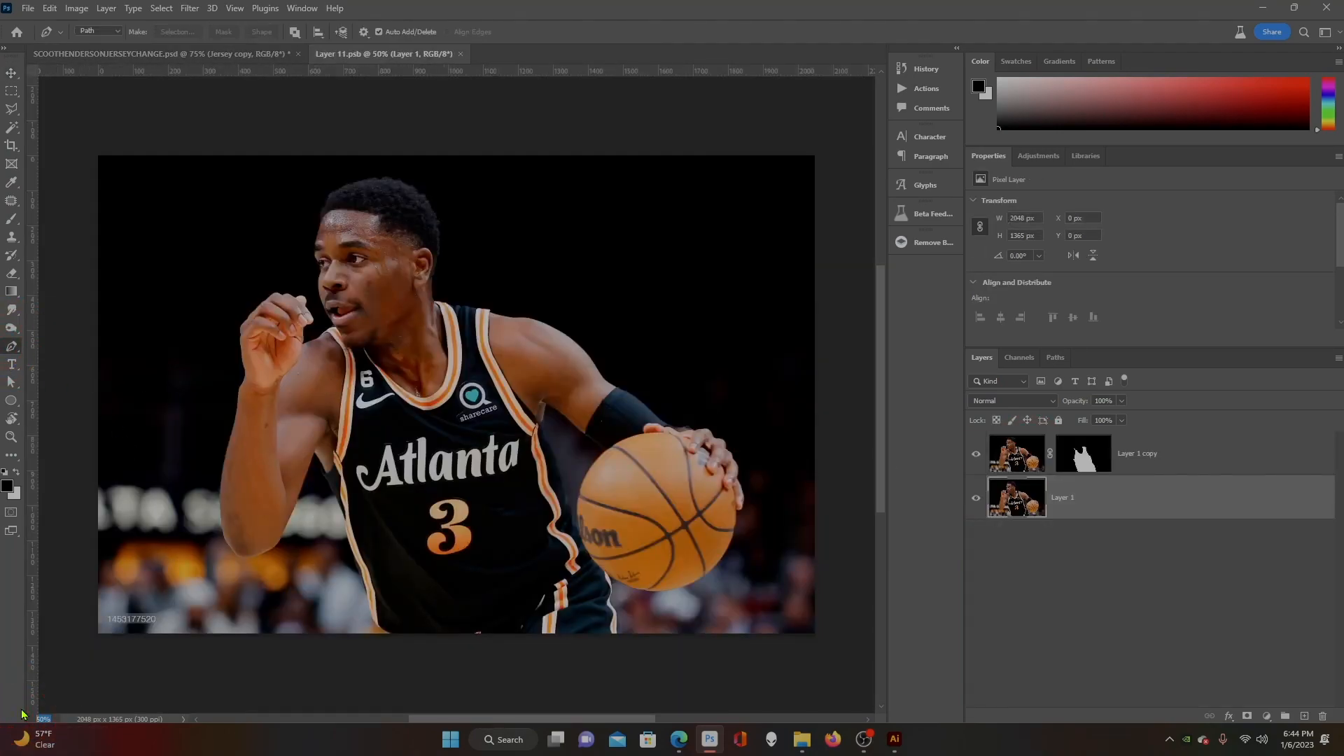
pyautogui.press('Return')
pyautogui.click(578, 296)
pyautogui.click(484, 323)
pyautogui.click(442, 440)
pyautogui.click(488, 514)
pyautogui.click(452, 540)
pyautogui.click(478, 635)
pyautogui.click(527, 633)
pyautogui.click(787, 533)
pyautogui.click(787, 476)
pyautogui.click(761, 433)
pyautogui.click(687, 406)
pyautogui.click(579, 295)
# - Convert the path around the sharecare patch into a selection and copy the patch
pyautogui.rightClick(582, 342)
pyautogui.click(624, 399)
pyautogui.press('Return')
pyautogui.hotkey('ctrl', 'c')
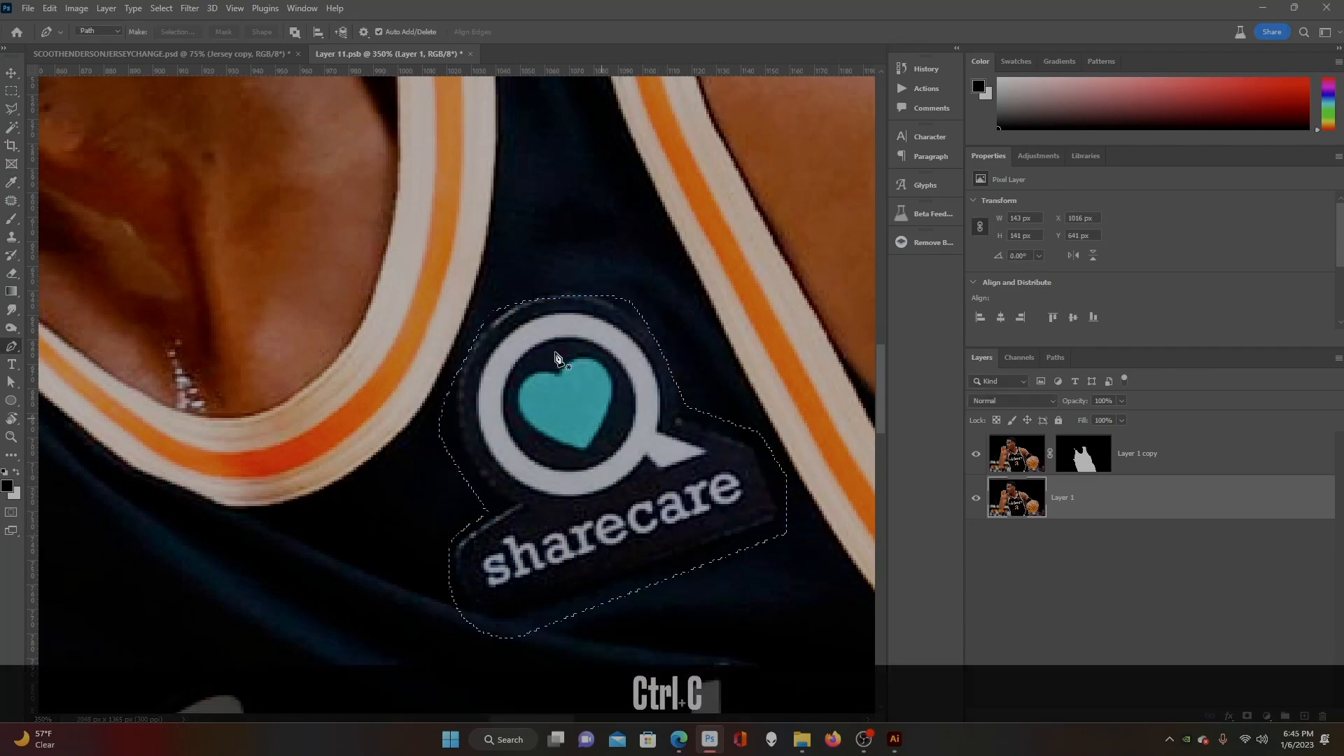
# - Return to the main document, hide the reference image, paste the patch above the lettering layer, and convert it to a smart object
pyautogui.click(161, 54)
pyautogui.click(980, 622)
pyautogui.scroll(-10, 1092, 595)
pyautogui.click(1107, 588)
pyautogui.hotkey('ctrl', 'v')
pyautogui.press('v')
pyautogui.rightClick(1127, 584)
# - Scale the sharecare patch to about 104 × 94 px, rotate it about 29°, and place it beside the neckline above the lettering
pyautogui.hotkey('ctrl', 't')
pyautogui.moveTo(555, 345); pyautogui.dragTo(571, 365)
pyautogui.moveTo(562, 369); pyautogui.dragTo(532, 385)
pyautogui.moveTo(500, 402); pyautogui.dragTo(608, 379)
pyautogui.moveTo(571, 410); pyautogui.dragTo(526, 413)
pyautogui.rightClick(562, 404)
pyautogui.click(595, 479)
pyautogui.press('Return')
pyautogui.press('Left')
pyautogui.press('Up')
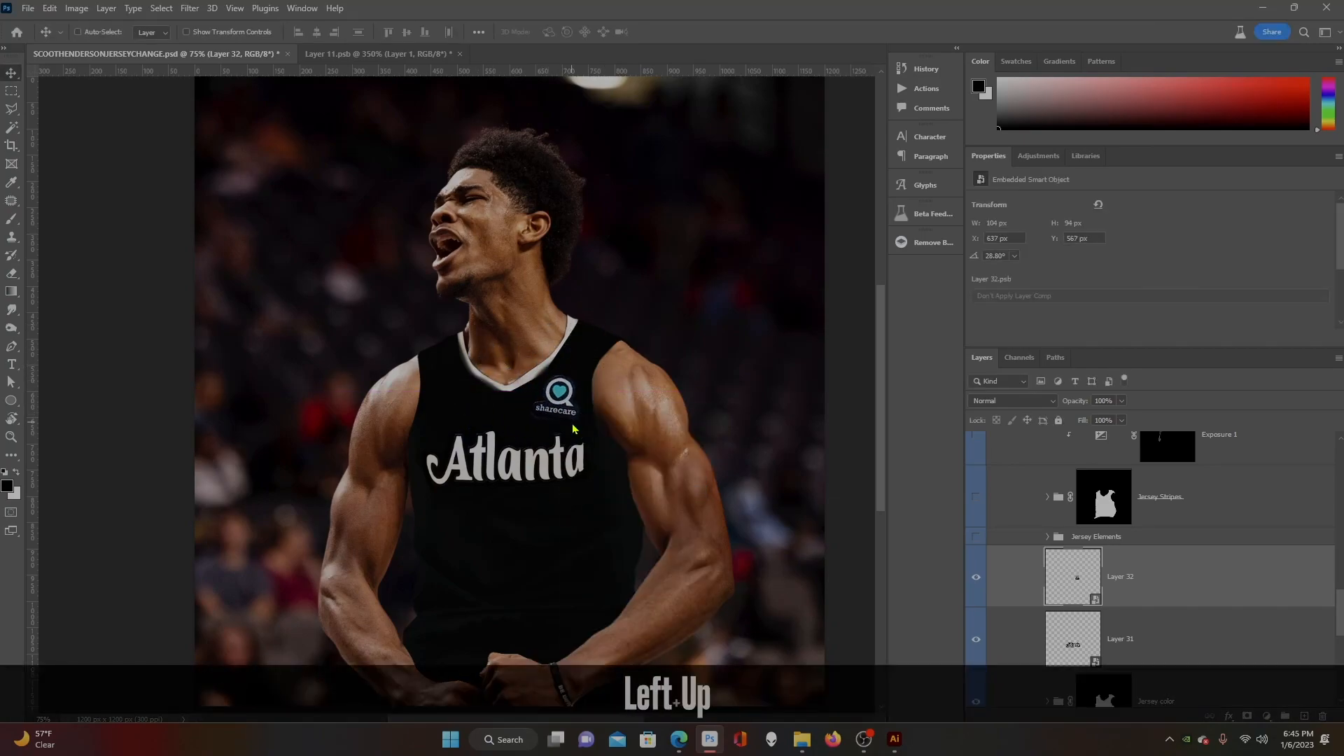
# - Rotate the sharecare patch further to about 32° and nudge it slightly up and toward the neckline
pyautogui.hotkey('ctrl', 't')
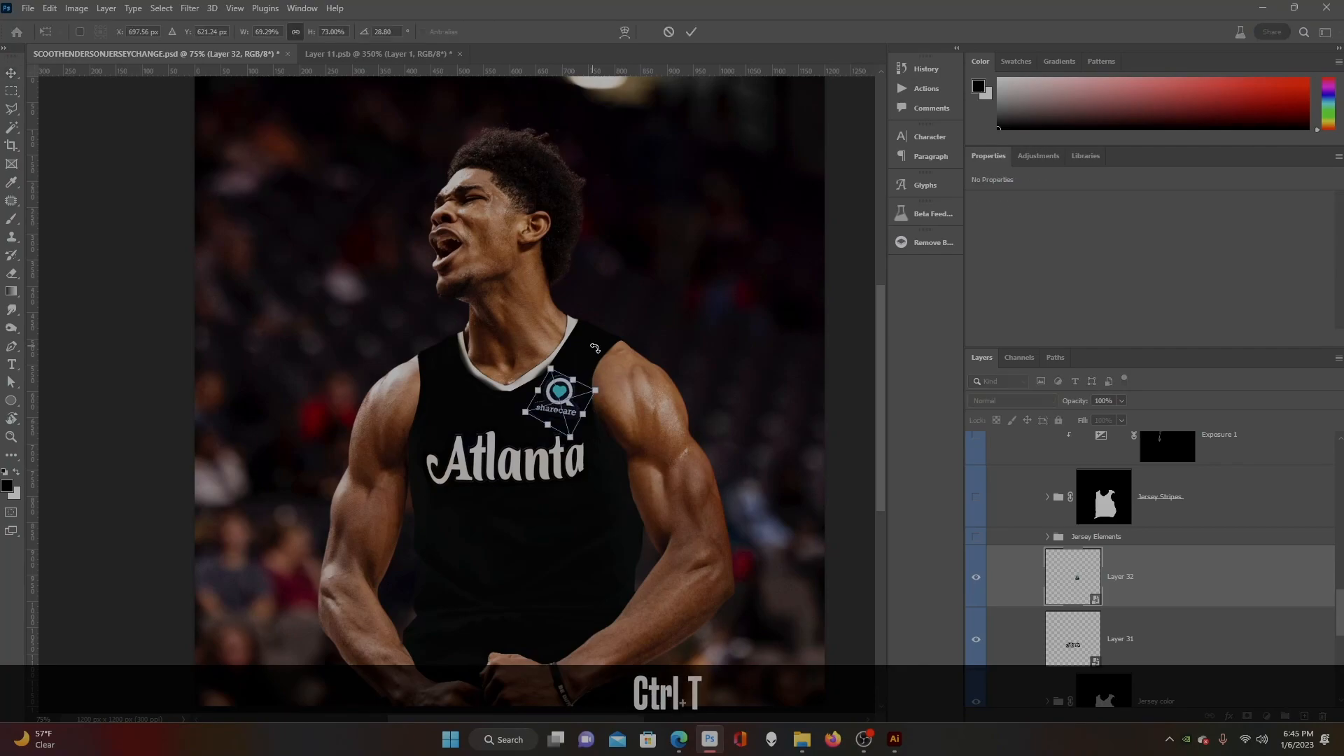
pyautogui.moveTo(595, 348); pyautogui.dragTo(599, 351)
pyautogui.press('Return')
pyautogui.press('Left')
pyautogui.press('Left')
pyautogui.press('Up')
pyautogui.press('Up')
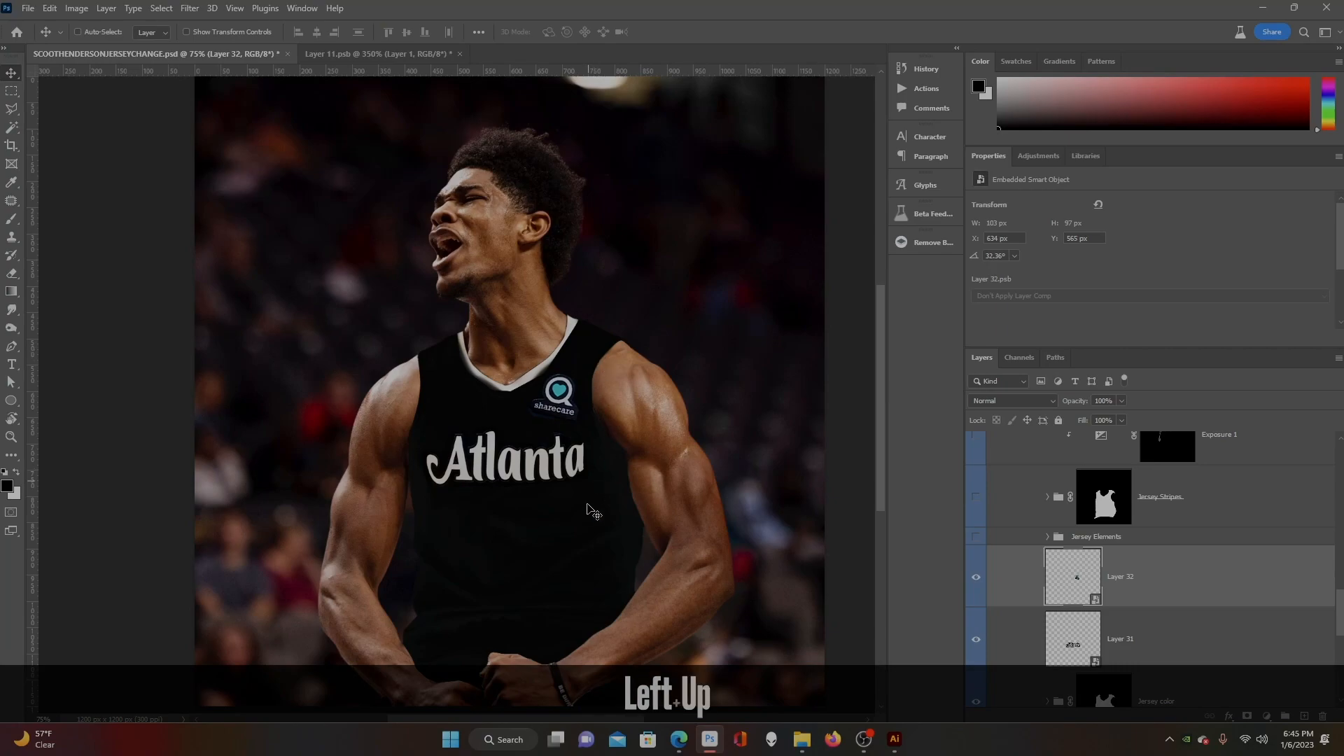
# - Hide the newly pasted patch and lettering layers and show the prepared Jersey Elements group instead
pyautogui.click(977, 577)
pyautogui.click(977, 579)
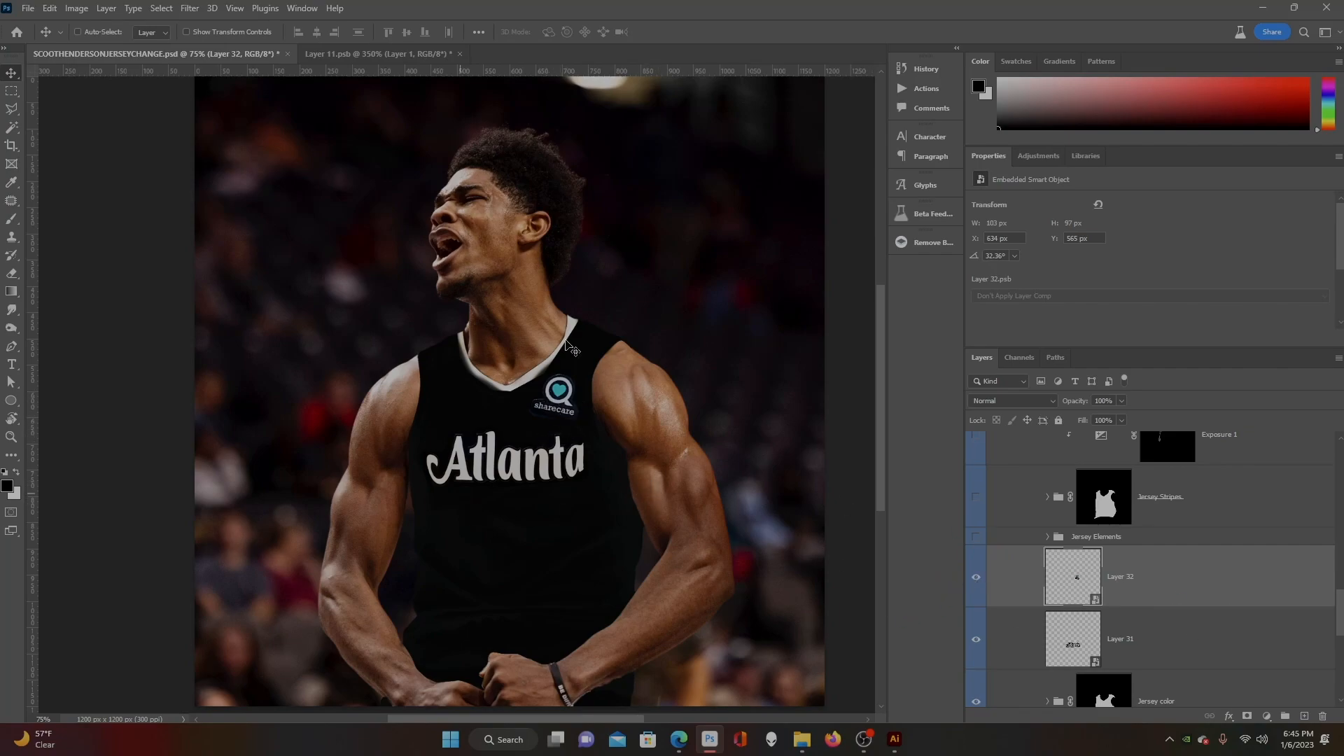
pyautogui.scroll(1, 551, 456)
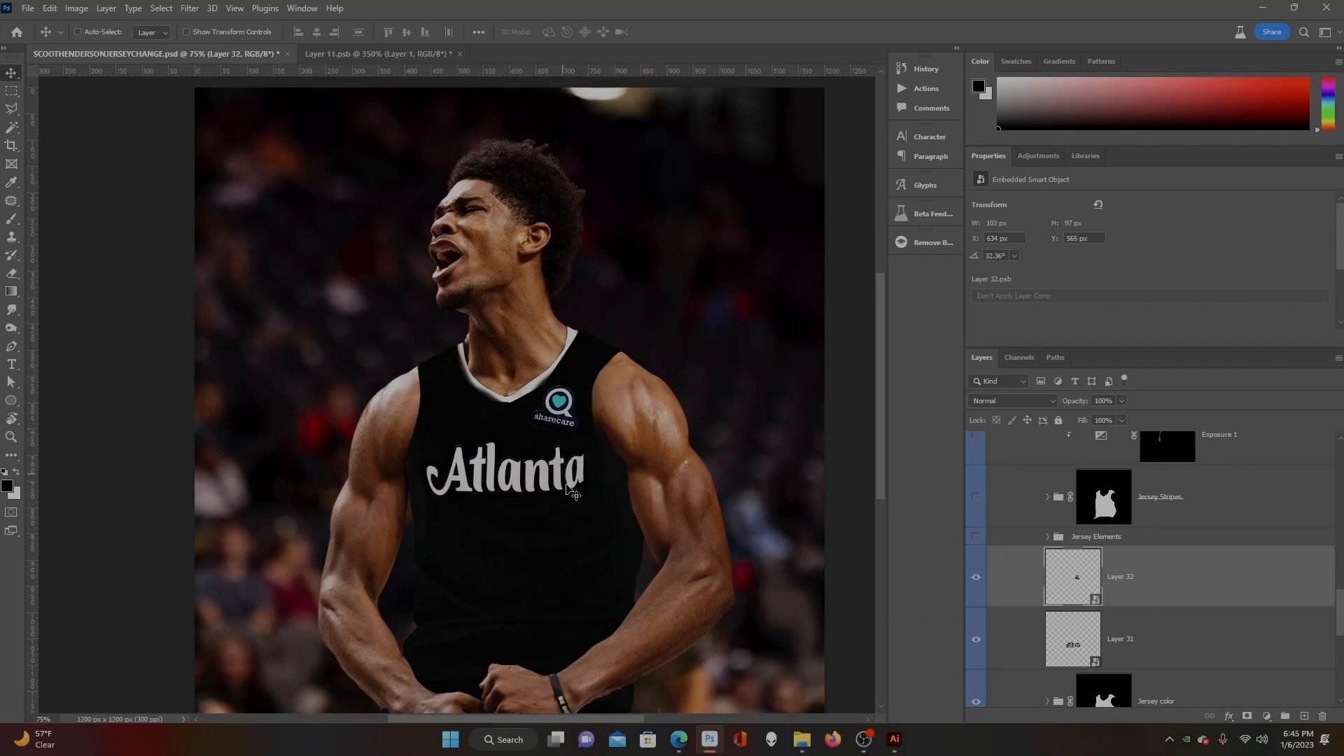
pyautogui.scroll(-4, 564, 512)
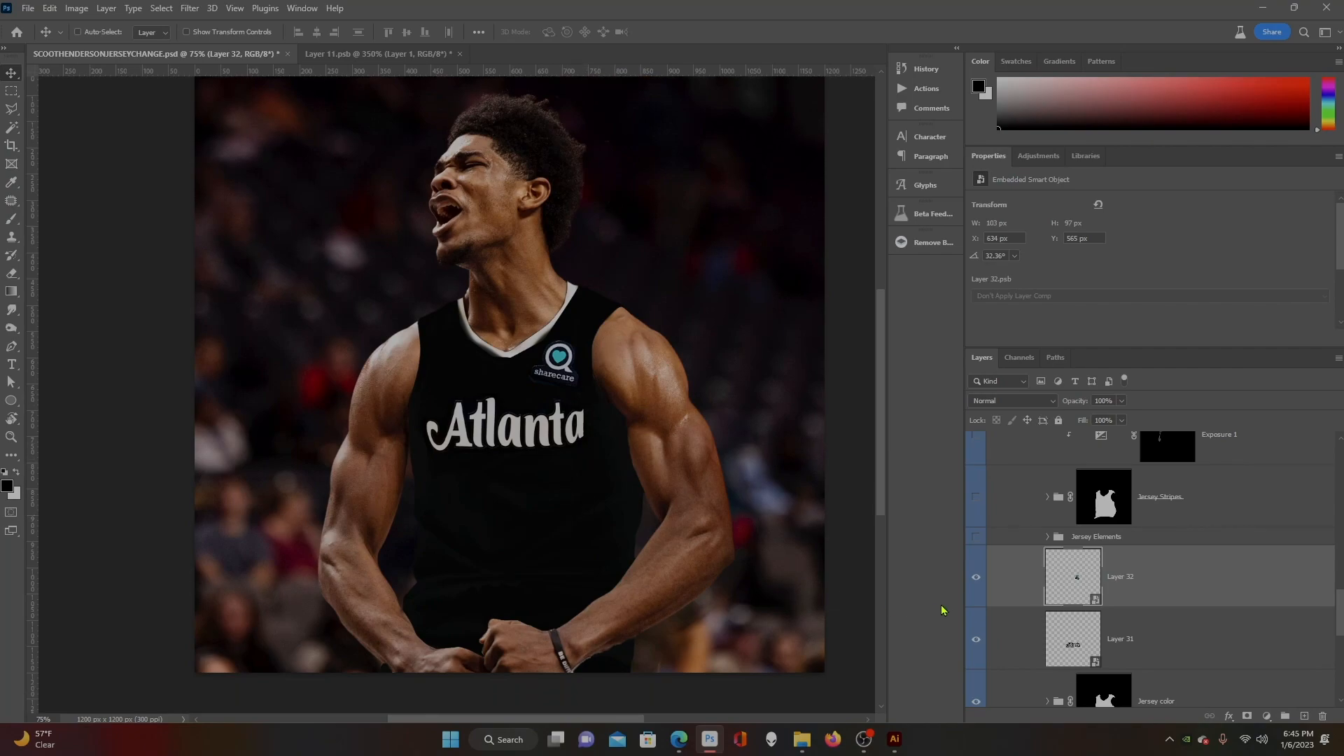
pyautogui.click(975, 581)
pyautogui.click(976, 638)
pyautogui.click(975, 536)
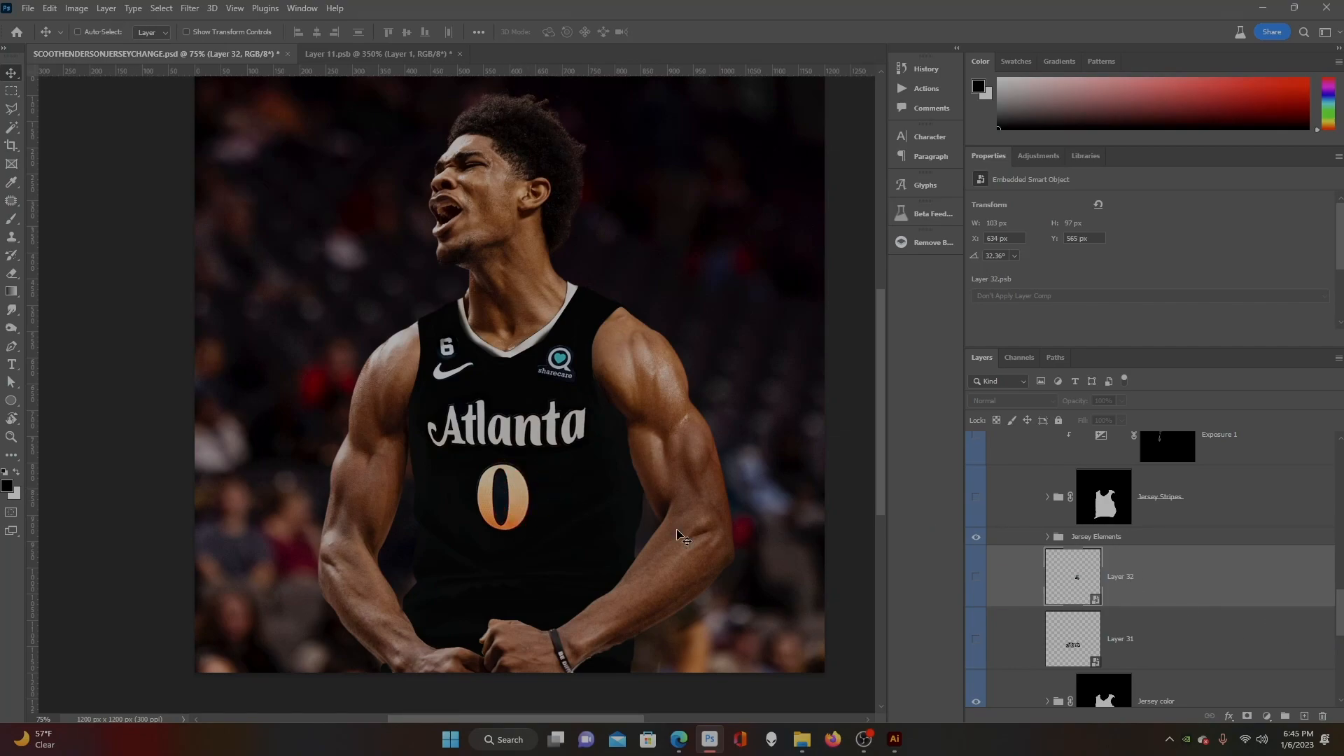
# - Display the Jersey copy and Layer 2 reference images one after the other to examine their jersey graphics, and hide them again
pyautogui.moveTo(1340, 618); pyautogui.dragTo(1333, 459)
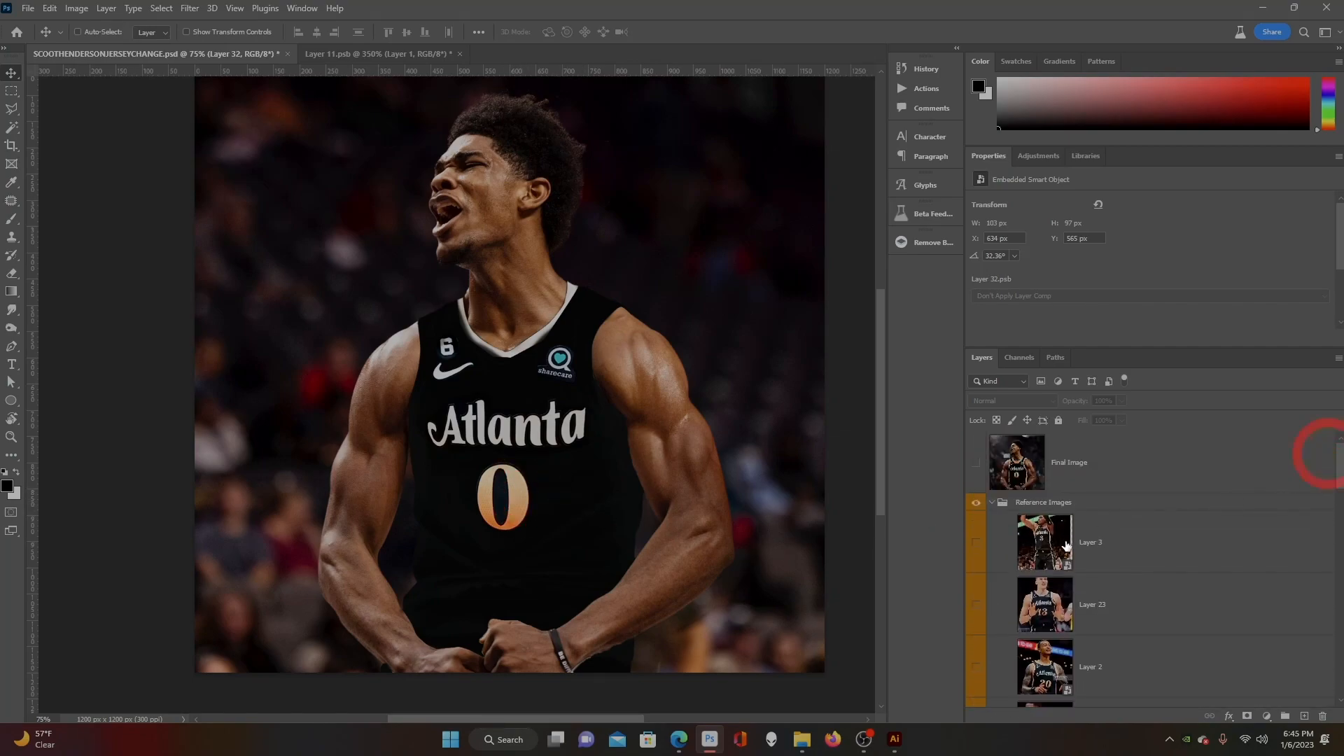
pyautogui.click(975, 604)
pyautogui.click(1008, 608)
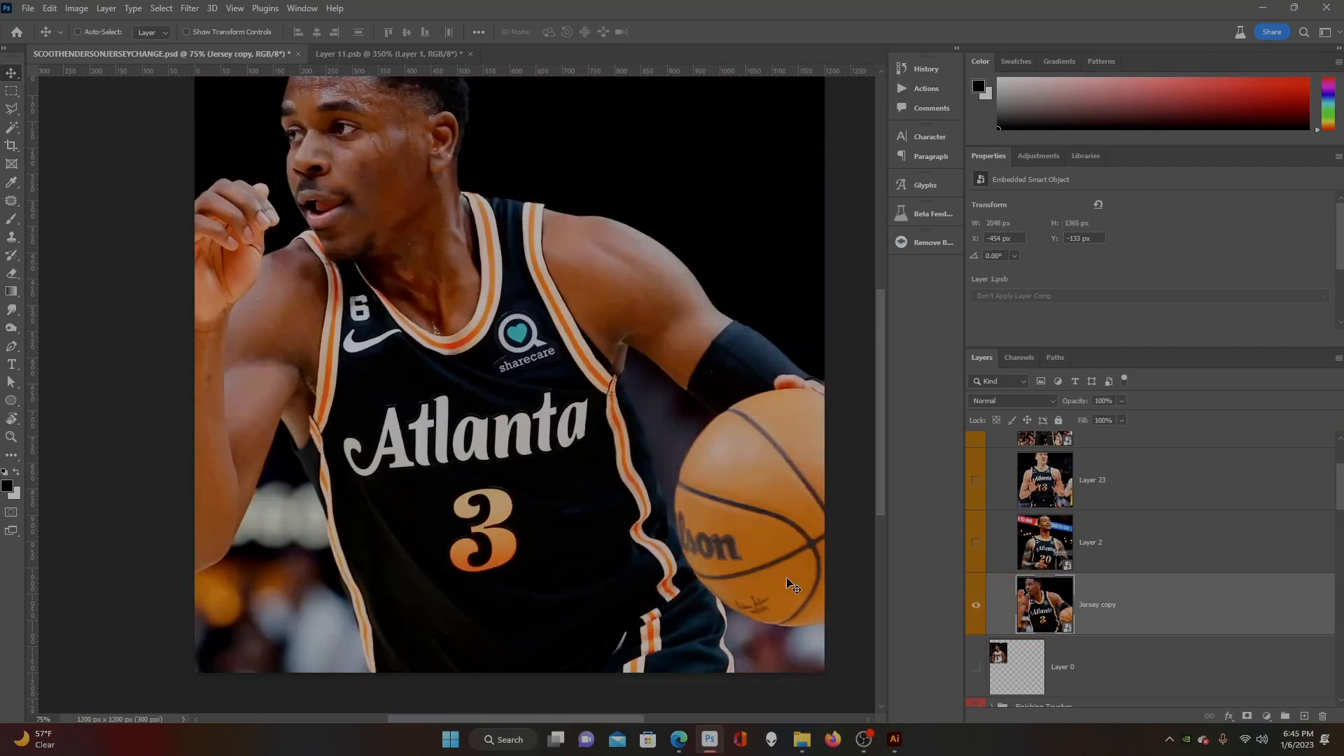
pyautogui.click(977, 607)
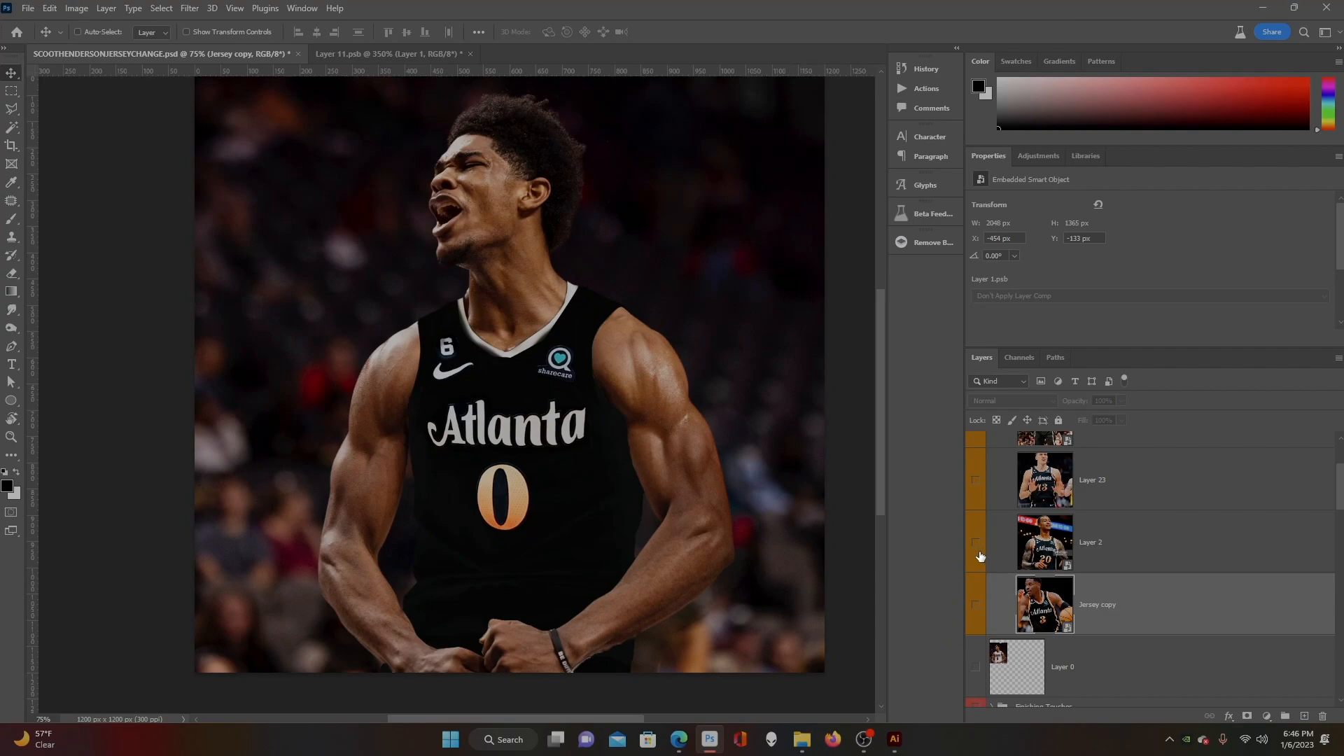
pyautogui.click(978, 550)
pyautogui.click(1047, 553)
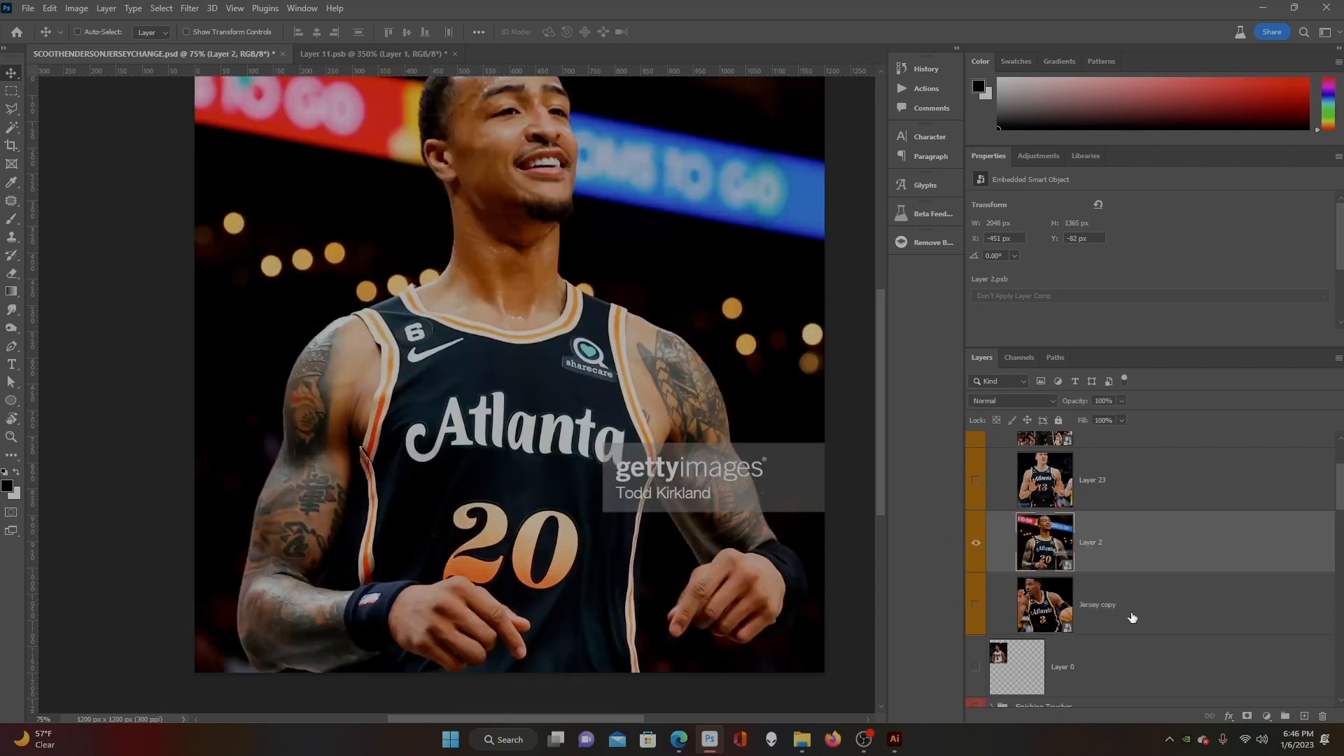
pyautogui.click(973, 553)
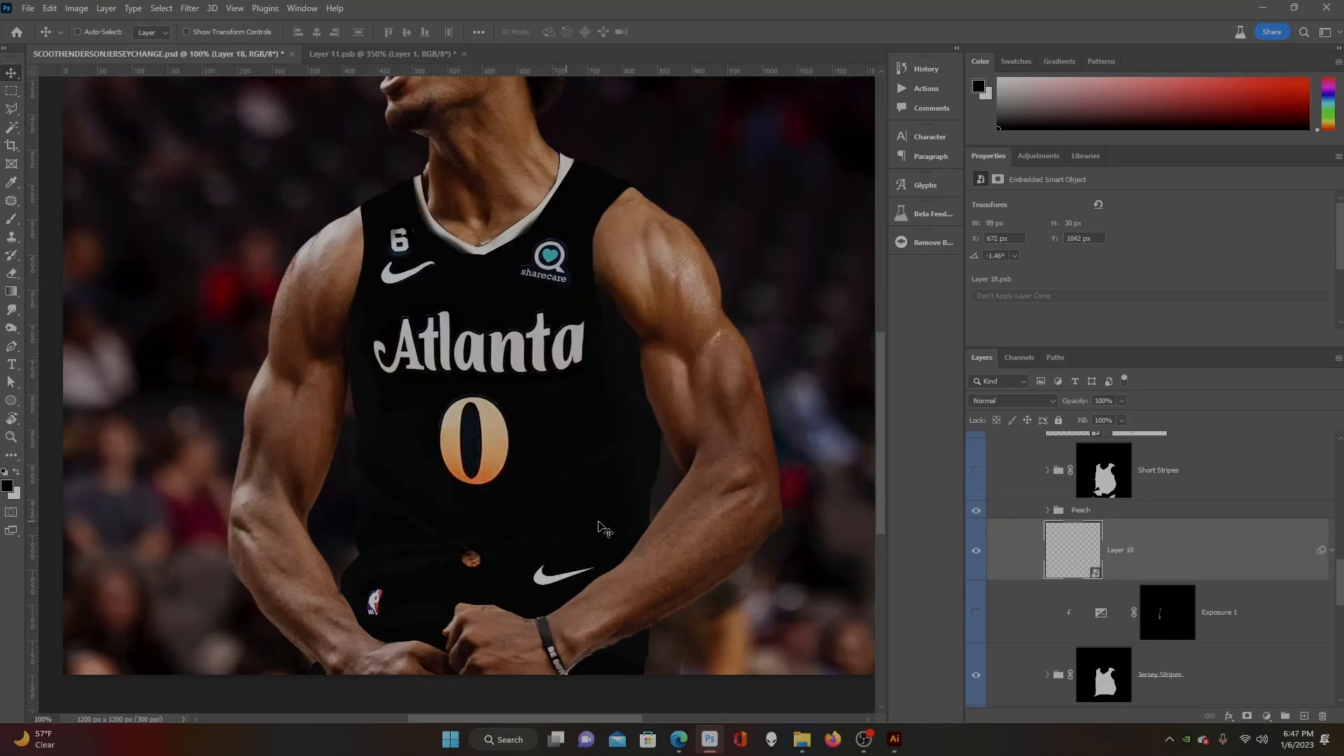
# - Show the Exposure 1 adjustment layer directly above the Jersey Stripes group
pyautogui.scroll(4, 504, 462)
pyautogui.scroll(-3, 503, 462)
pyautogui.scroll(-2, 1220, 546)
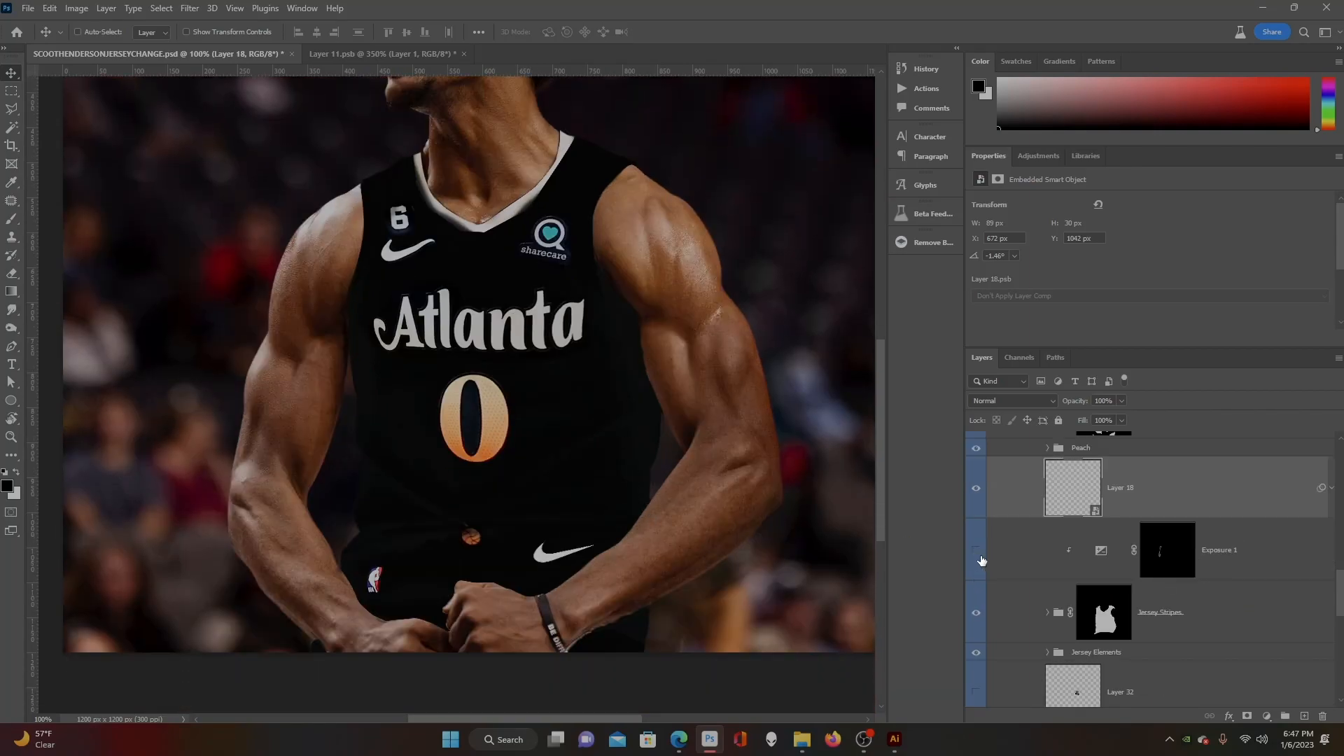
pyautogui.scroll(5, 1128, 554)
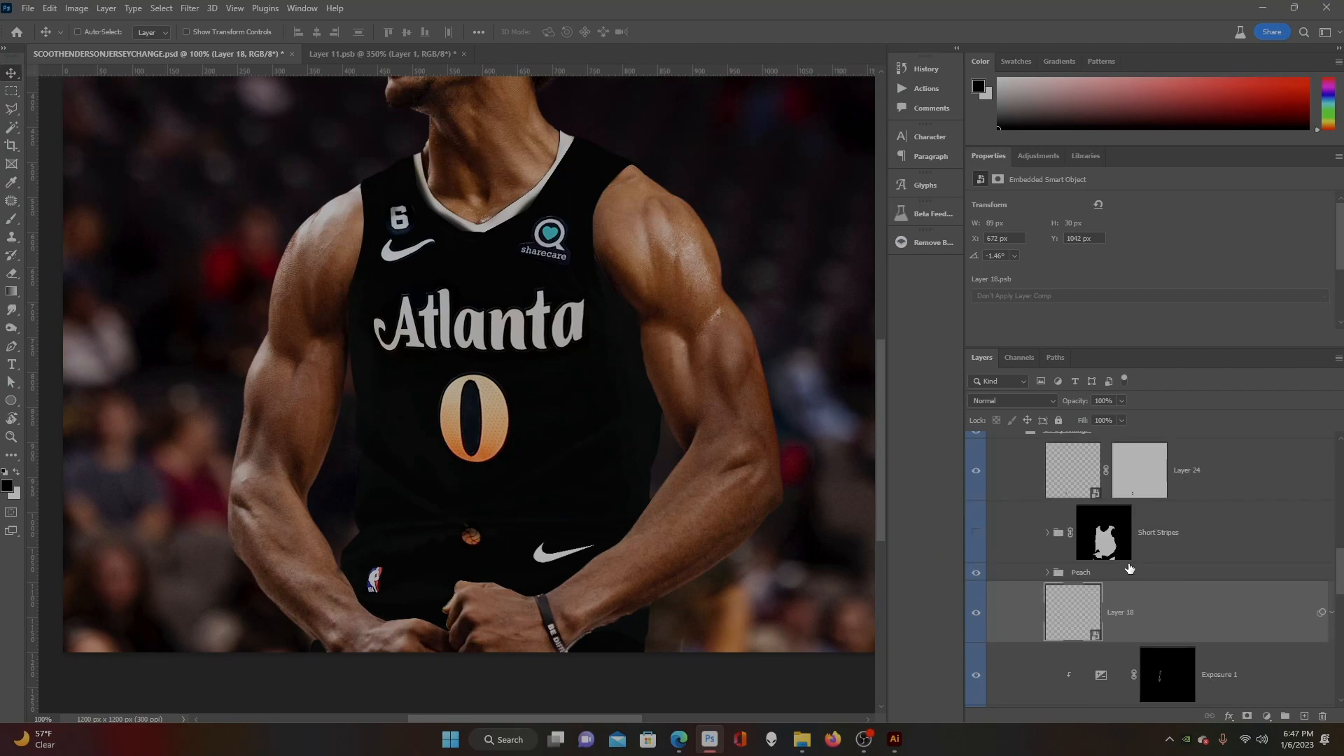
# - Look through the layer stack of the Final Player and Jersey Change groups
pyautogui.scroll(2, 1127, 594)
pyautogui.scroll(-2, 1034, 642)
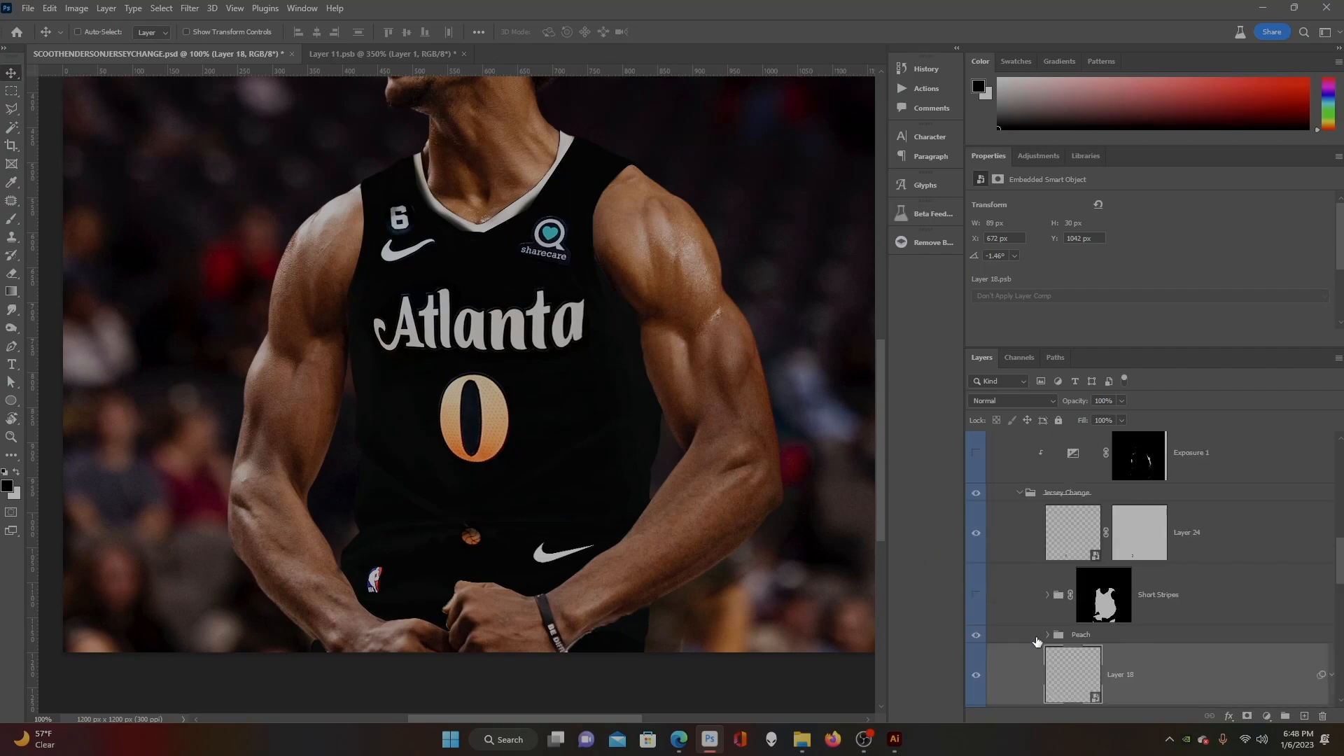
pyautogui.scroll(4, 982, 599)
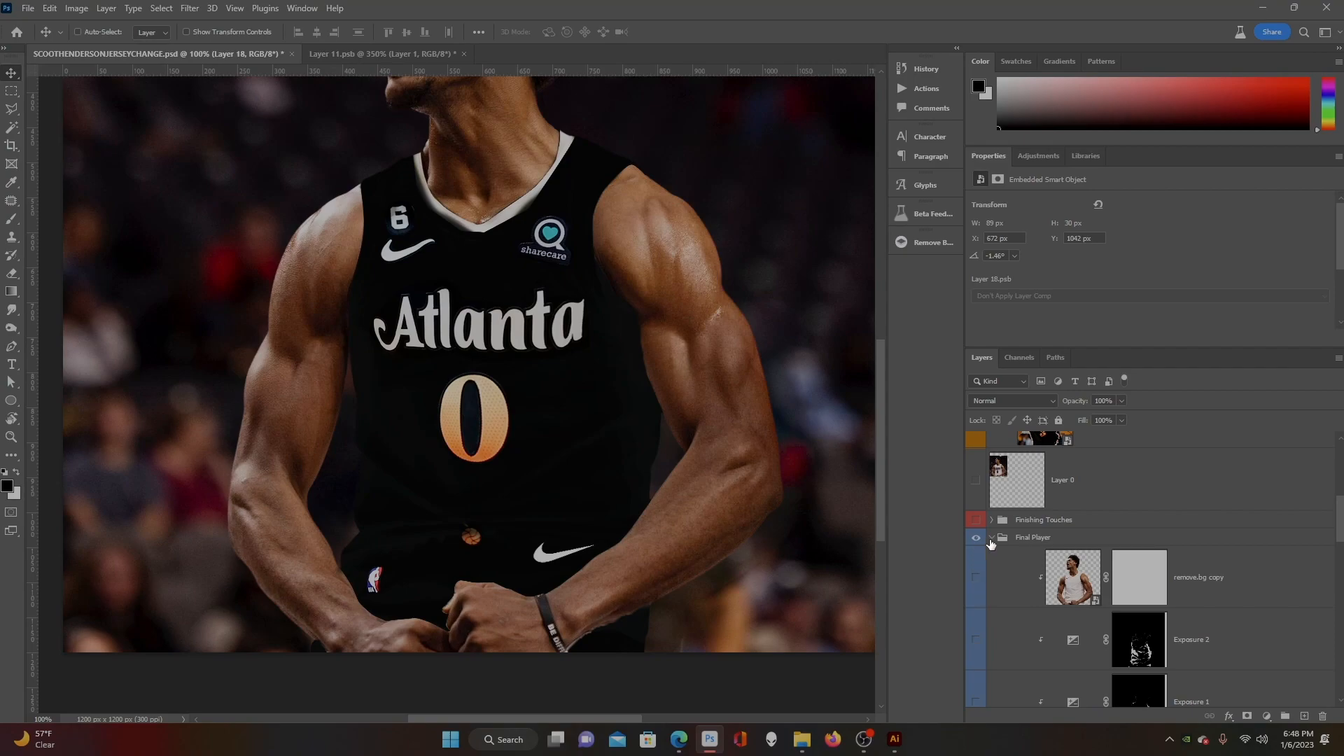
pyautogui.scroll(-1, 989, 543)
pyautogui.scroll(-6, 989, 582)
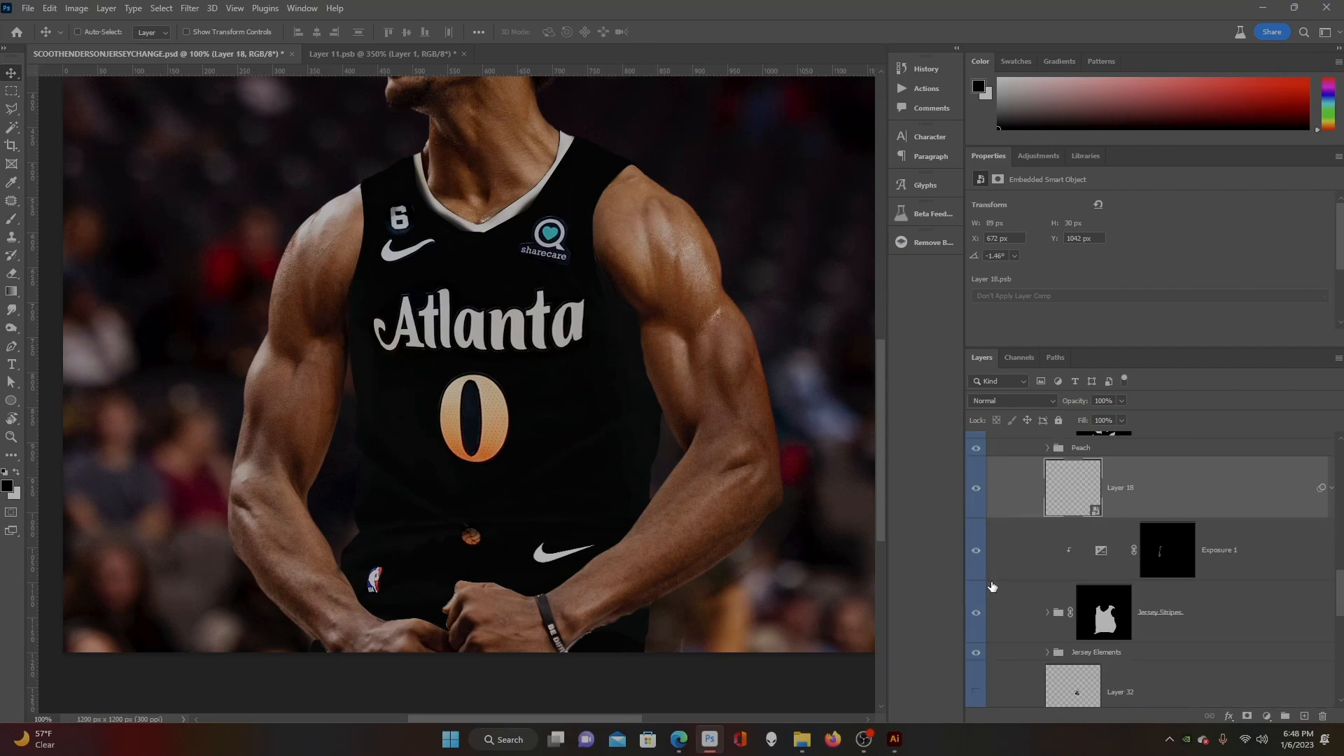
pyautogui.scroll(-2, 991, 584)
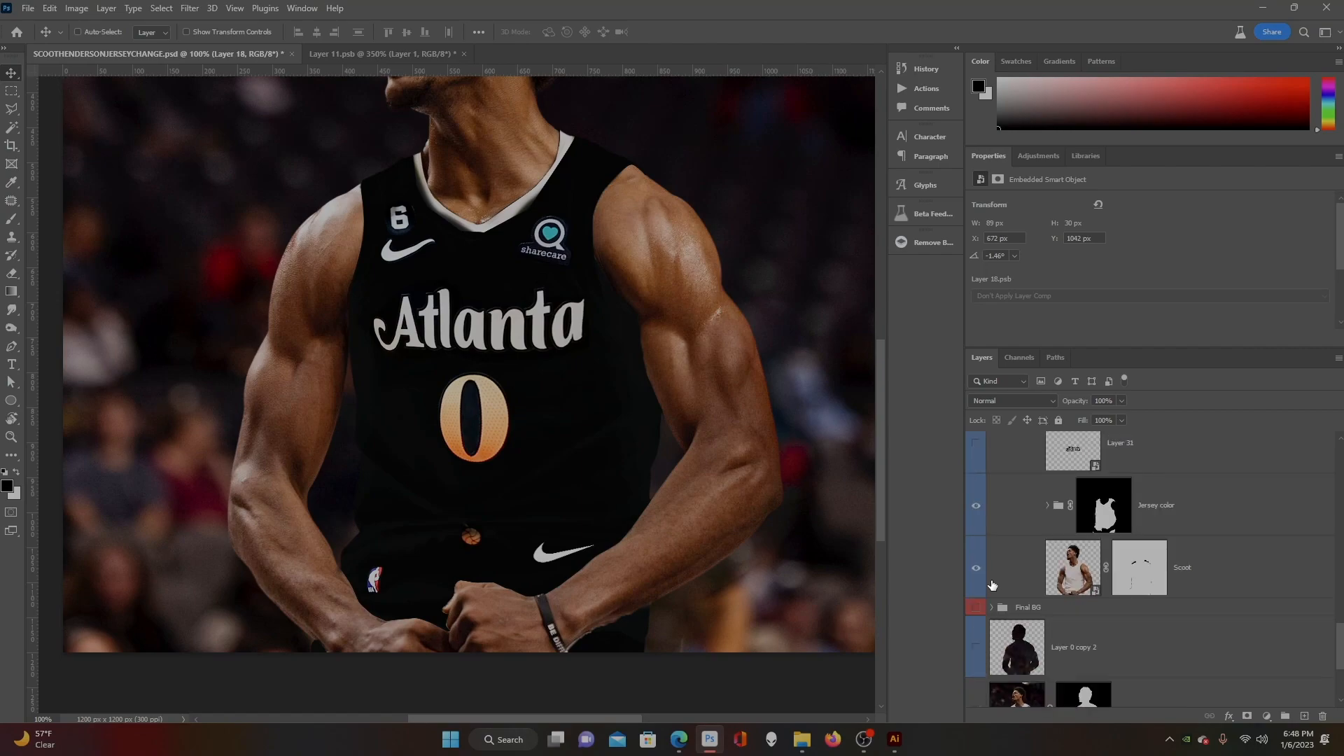
# - Expand the Jersey Stripes group and show Layer 15, Layer 14, Layer 13 and Layer 16 one after another
pyautogui.scroll(4, 1048, 512)
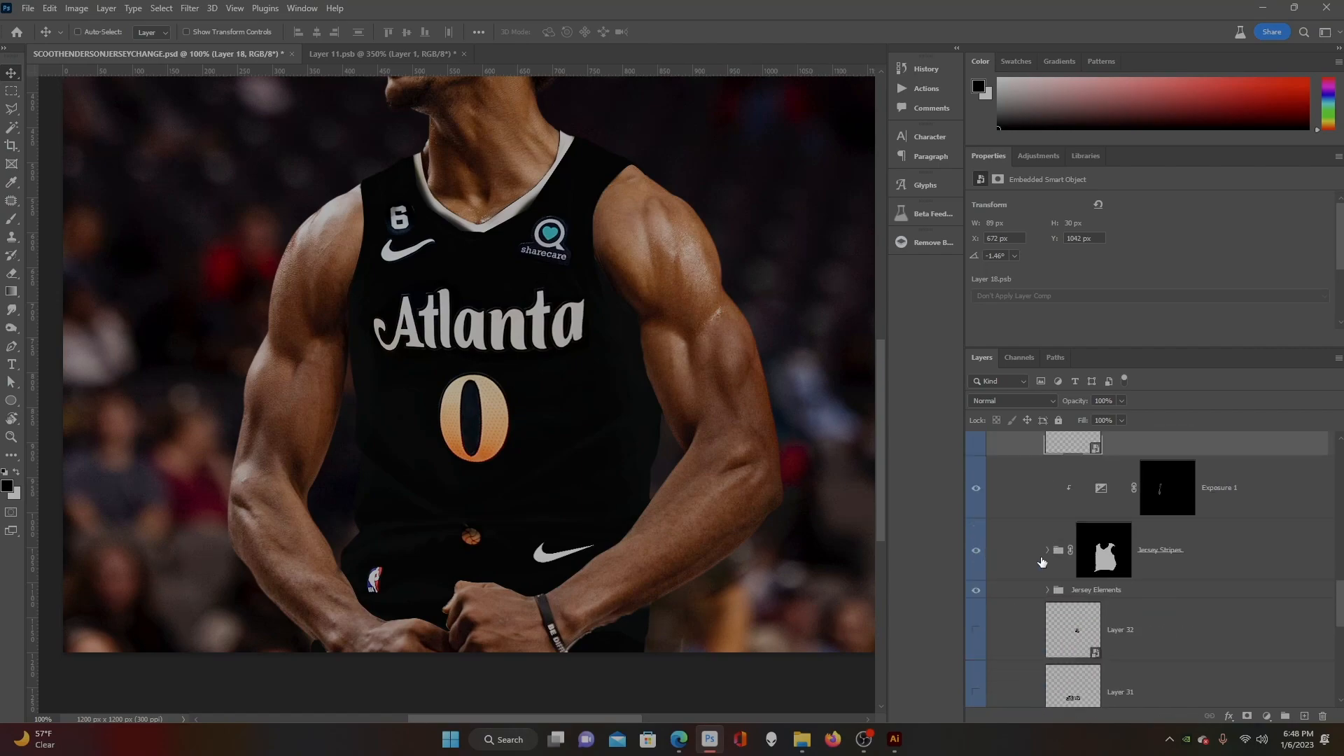
pyautogui.click(1046, 551)
pyautogui.scroll(-1, 985, 578)
pyautogui.click(974, 551)
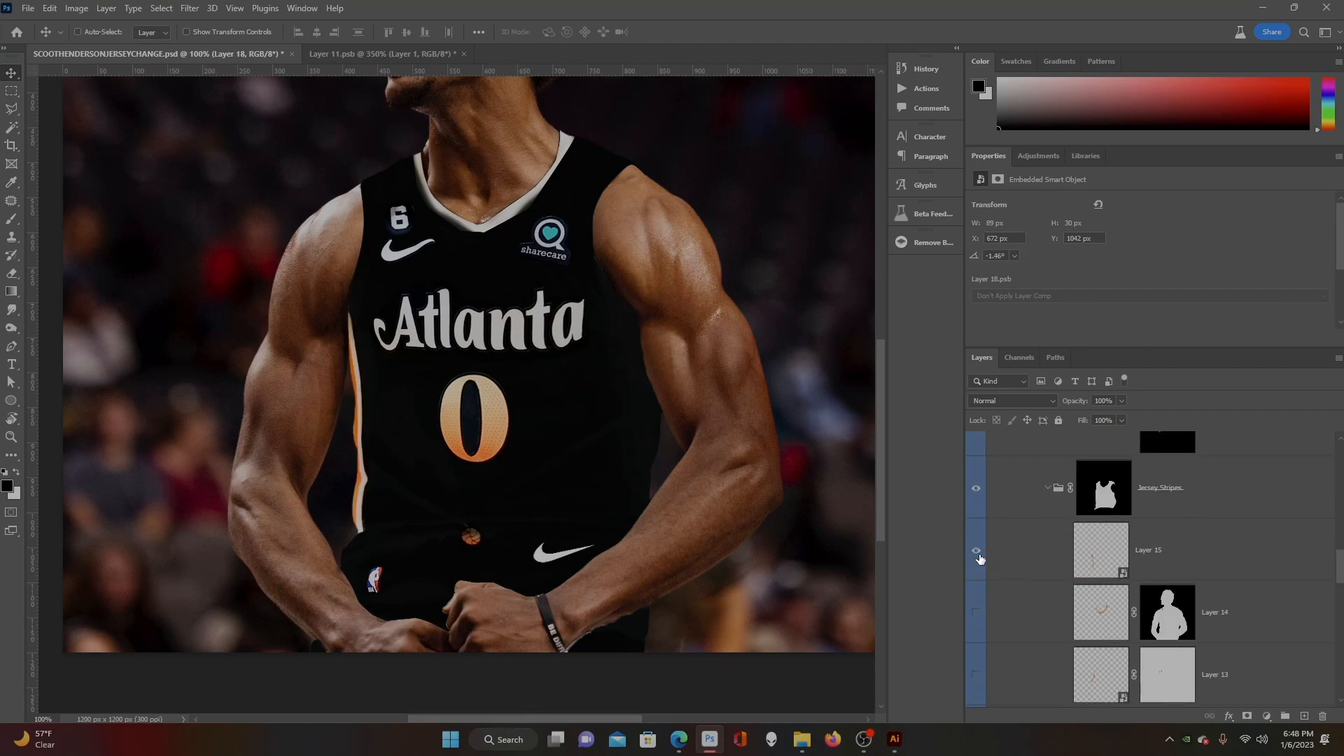
pyautogui.scroll(-1, 980, 559)
pyautogui.click(976, 550)
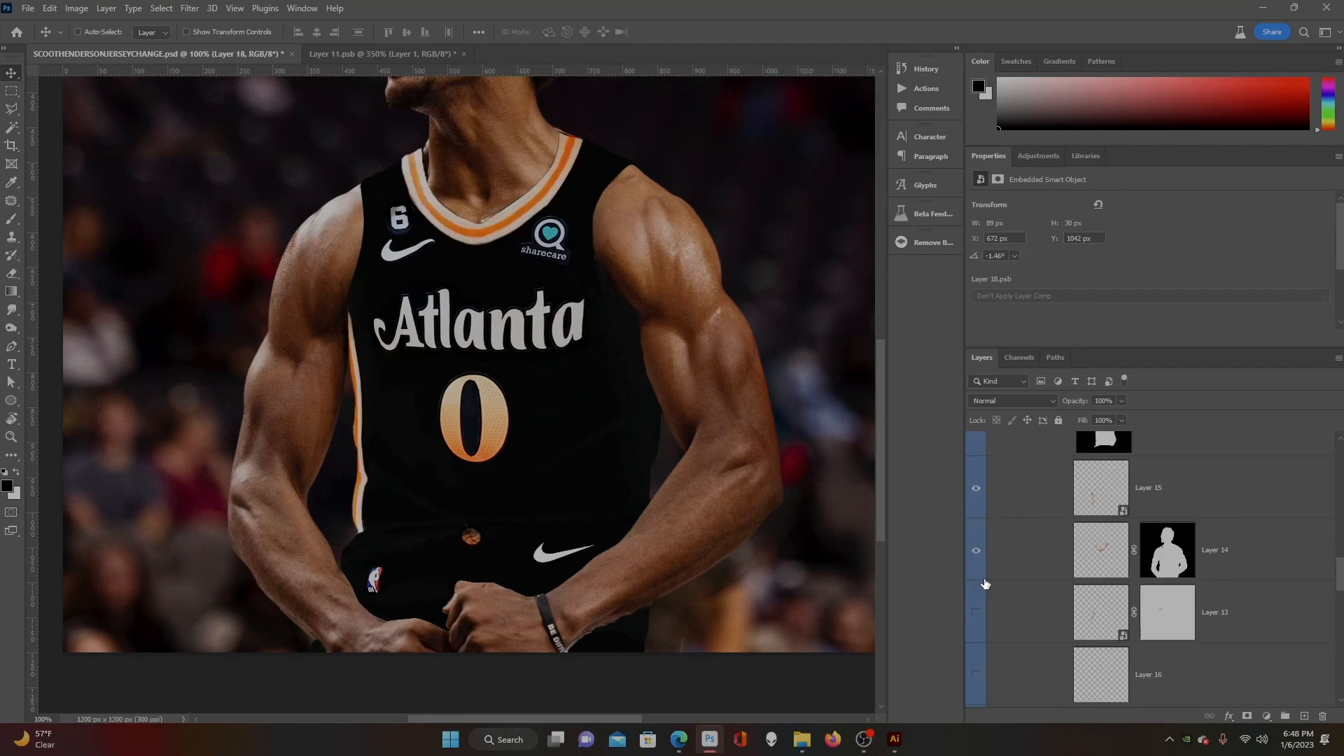
pyautogui.click(977, 612)
pyautogui.scroll(-1, 980, 613)
pyautogui.click(979, 609)
# - Show the remaining stripe layers, from Layer 21 and Curves 3 through Layer 12 copy to Layer 11, and inspect the trimmed jersey
pyautogui.scroll(-1, 978, 616)
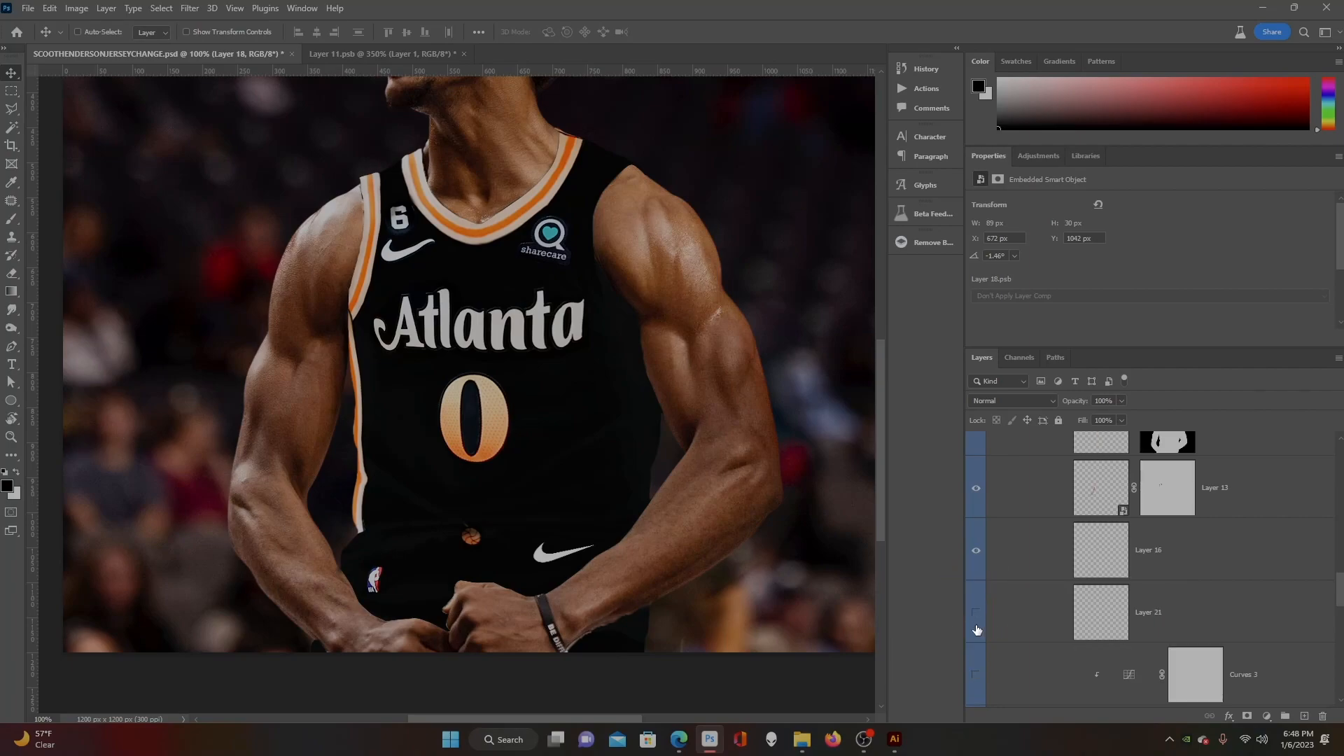
pyautogui.scroll(-1, 976, 638)
pyautogui.click(976, 638)
pyautogui.scroll(-2, 978, 639)
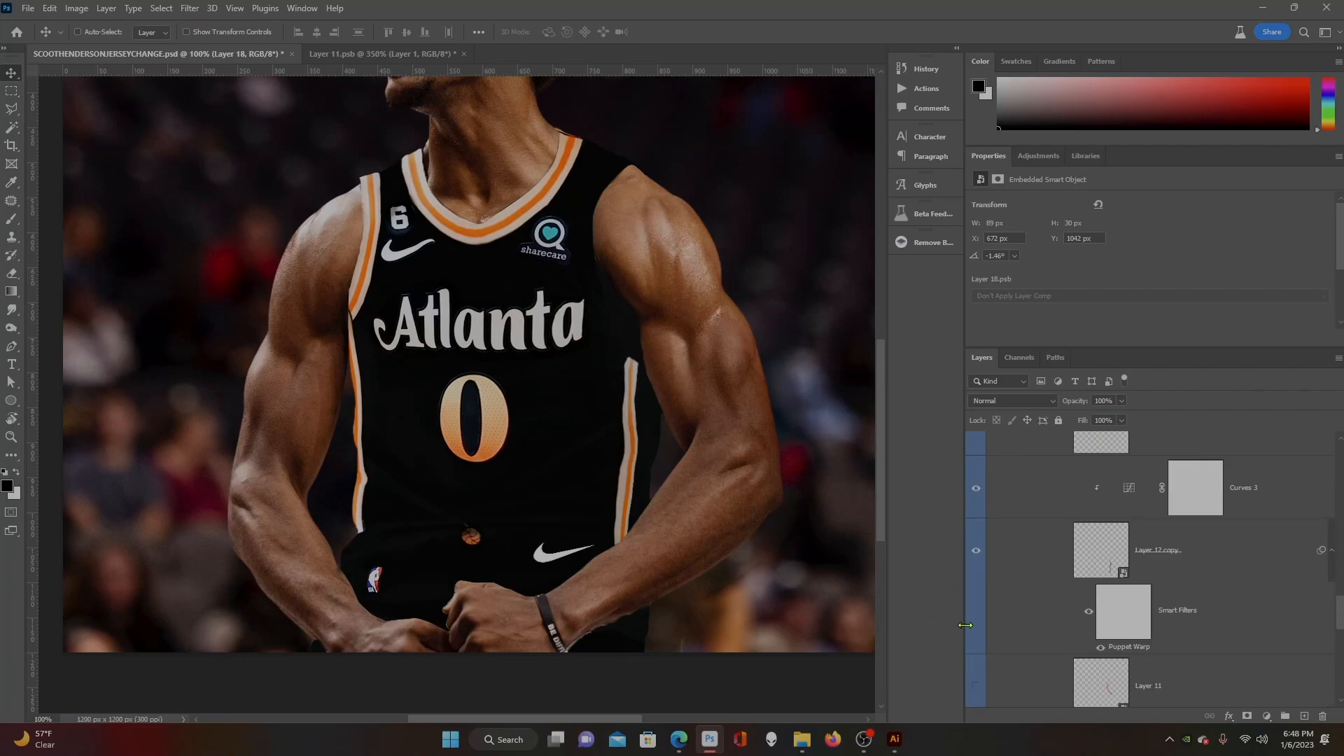
pyautogui.scroll(-1, 978, 630)
pyautogui.click(977, 625)
pyautogui.scroll(-1, 609, 460)
pyautogui.scroll(5, 608, 459)
pyautogui.scroll(2, 609, 463)
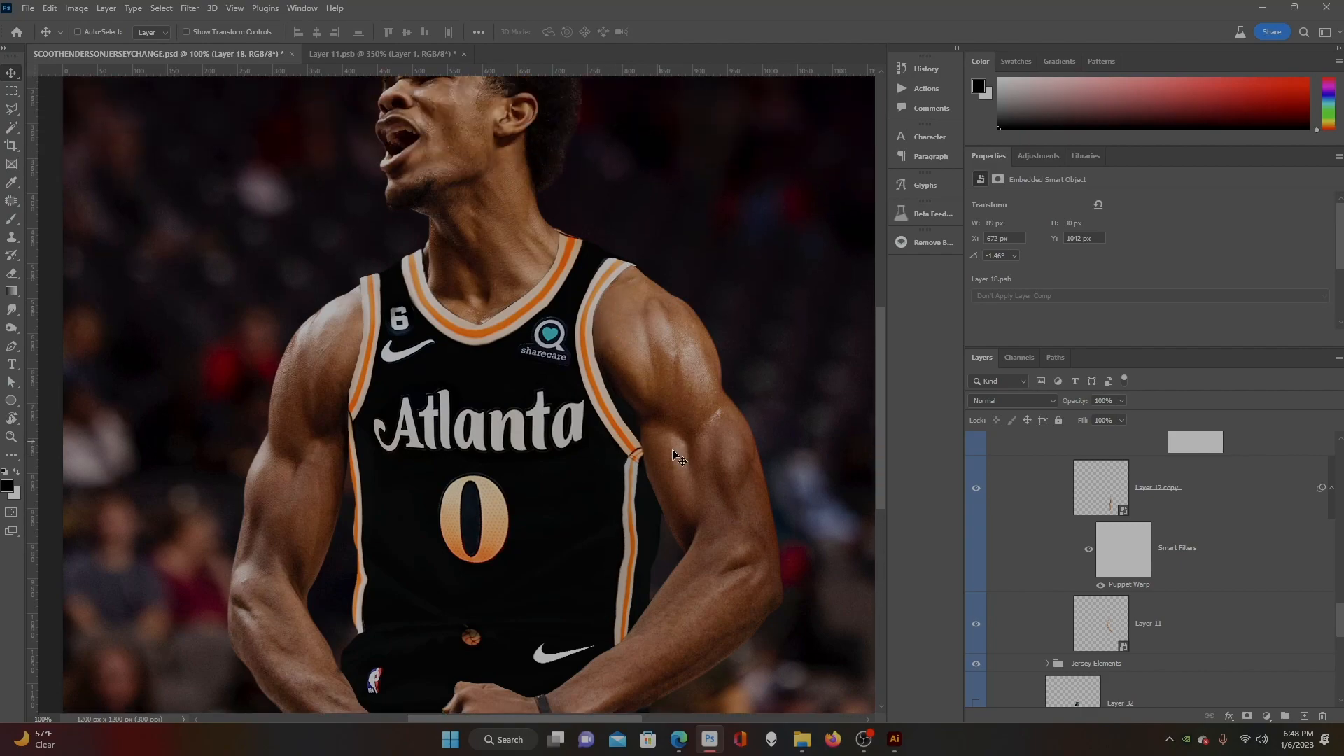
# - View the document at 50% and hide the stripe layers again from Layer 11 up to Layer 15
pyautogui.click(42, 718)
pyautogui.write('50')
pyautogui.press('Return')
pyautogui.scroll(-2, 1026, 607)
pyautogui.scroll(1, 1026, 607)
pyautogui.click(976, 572)
pyautogui.click(969, 501)
pyautogui.scroll(4, 981, 535)
pyautogui.click(975, 550)
pyautogui.scroll(2, 992, 524)
pyautogui.click(981, 550)
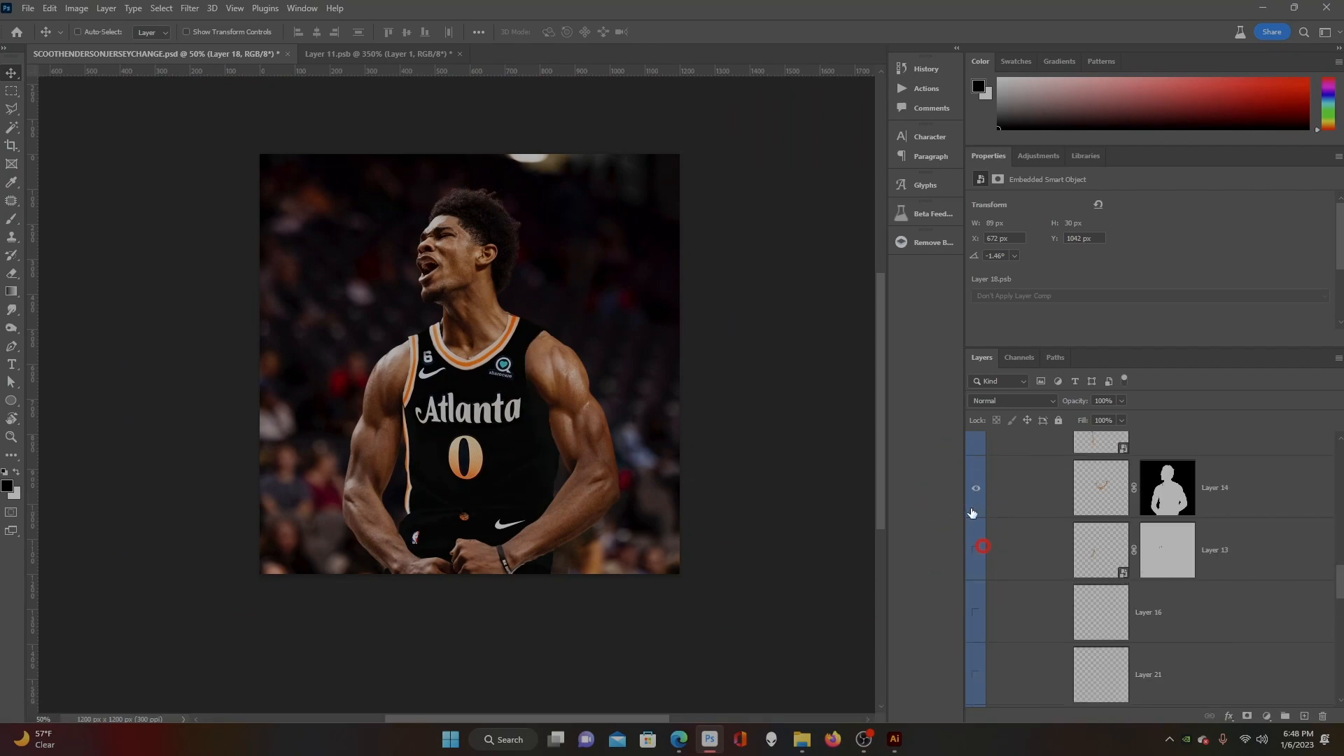
pyautogui.click(974, 491)
pyautogui.scroll(3, 984, 539)
pyautogui.click(977, 614)
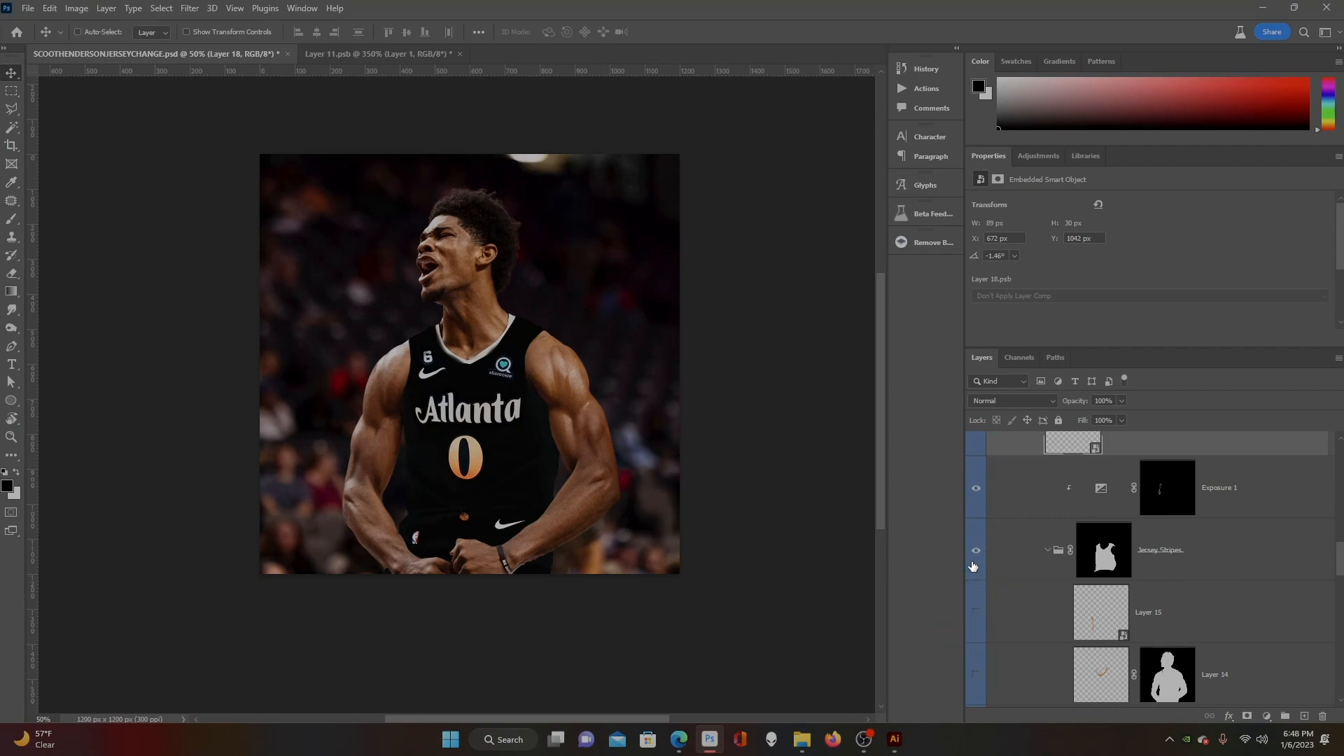
# - Show only the Layer 11 arm-opening stripe in the Jersey Stripes group and select that layer
pyautogui.scroll(-4, 973, 557)
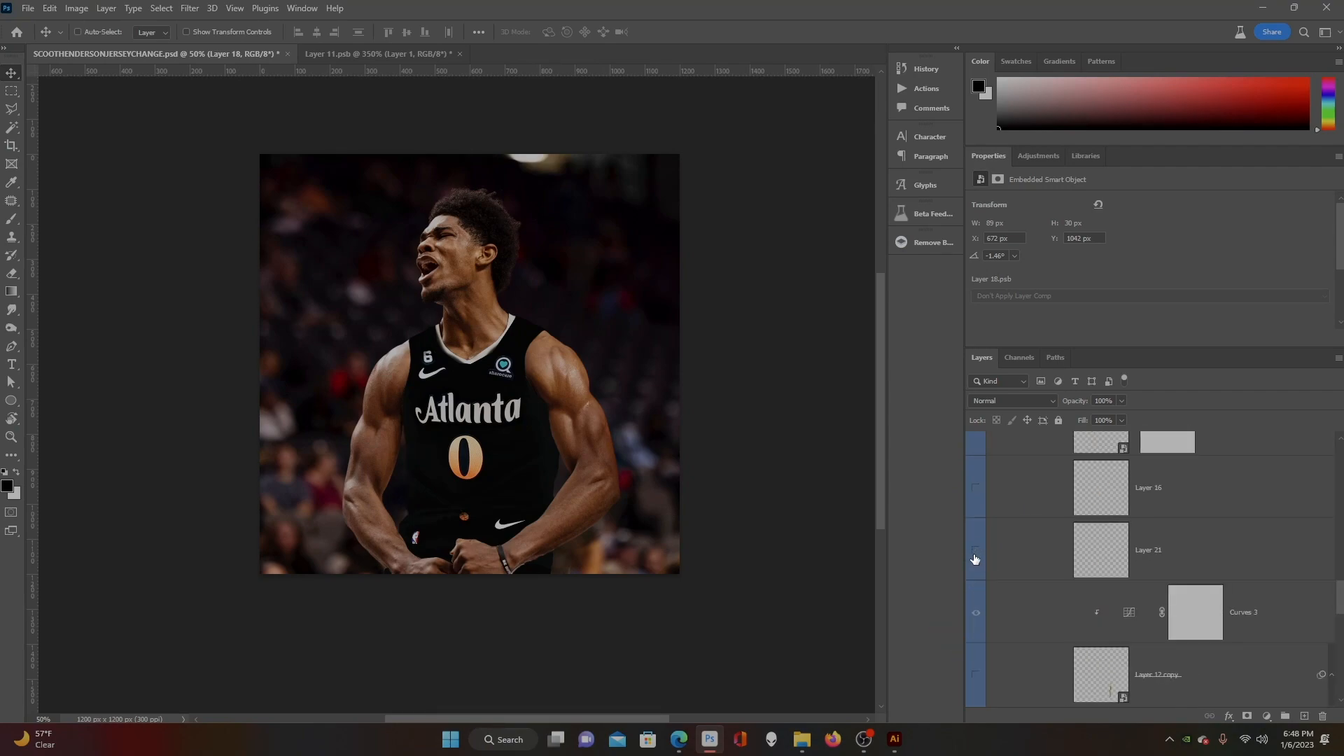
pyautogui.scroll(-4, 974, 557)
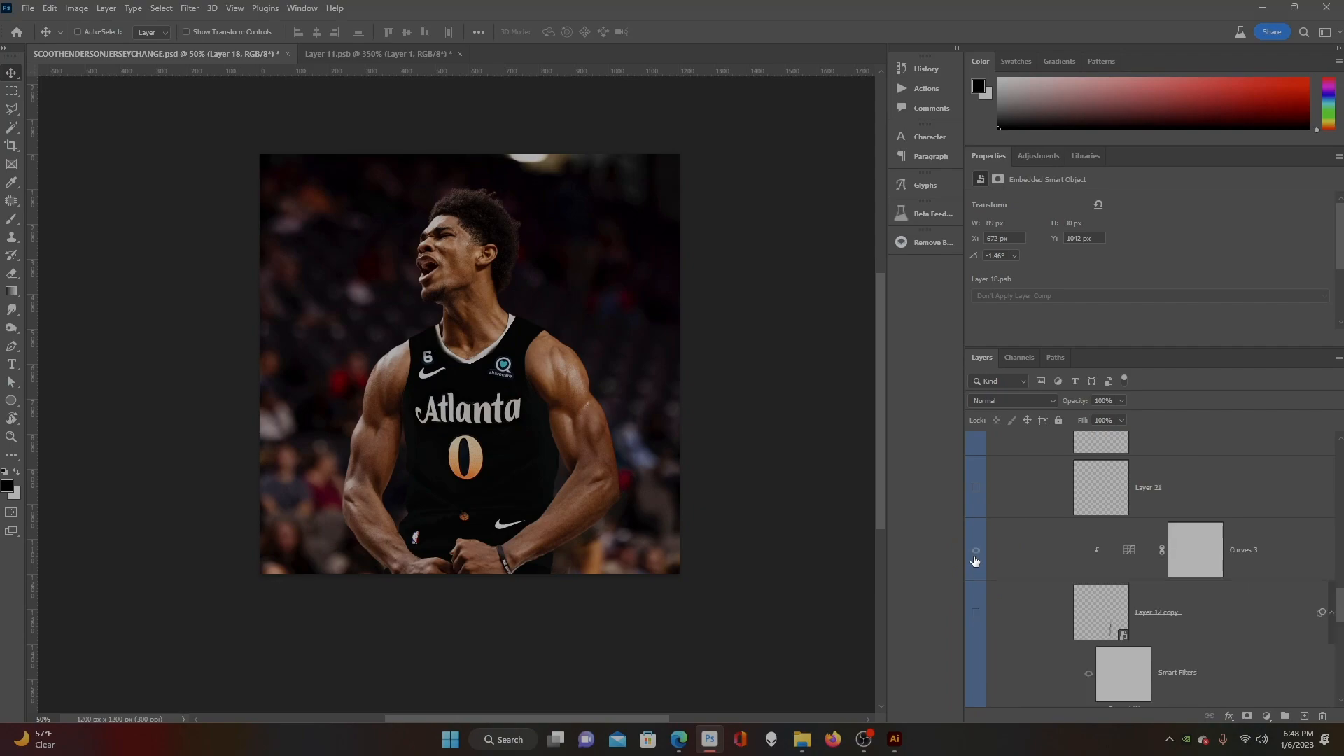
pyautogui.click(977, 563)
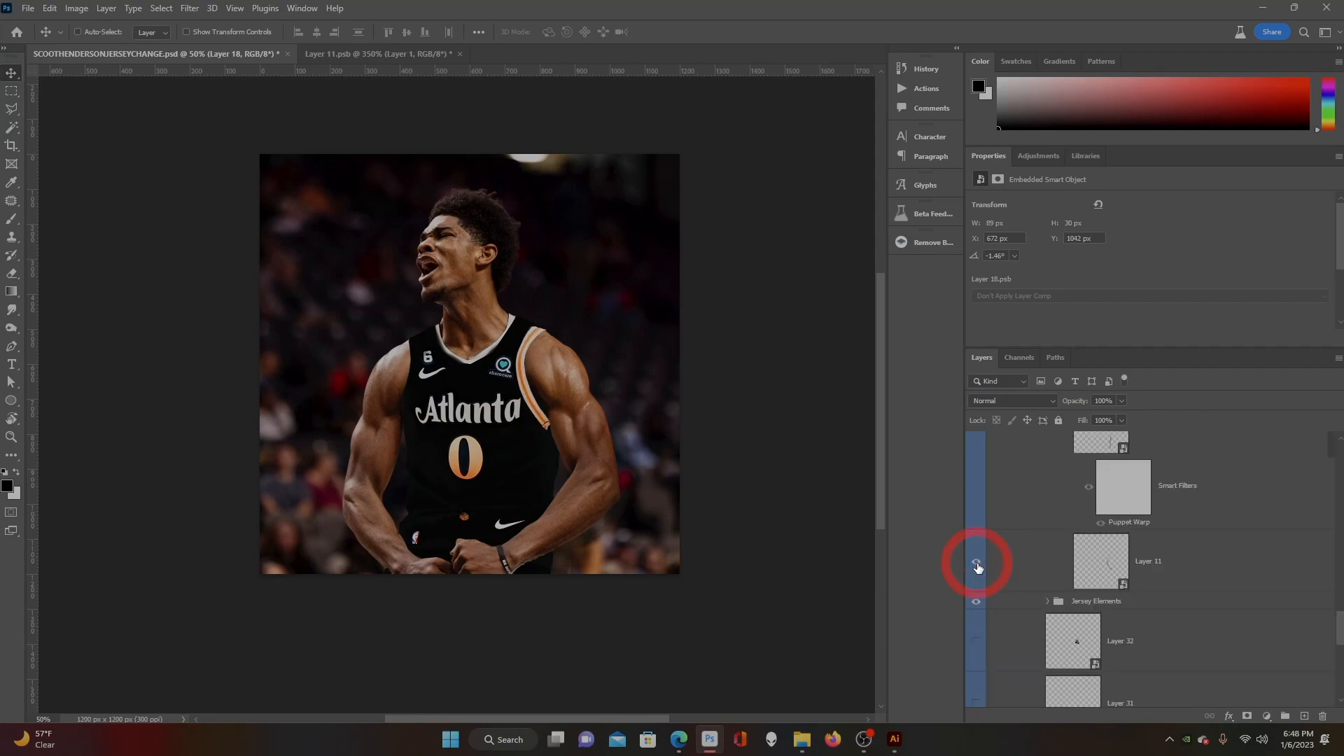
pyautogui.click(1097, 564)
pyautogui.scroll(-10, 1188, 573)
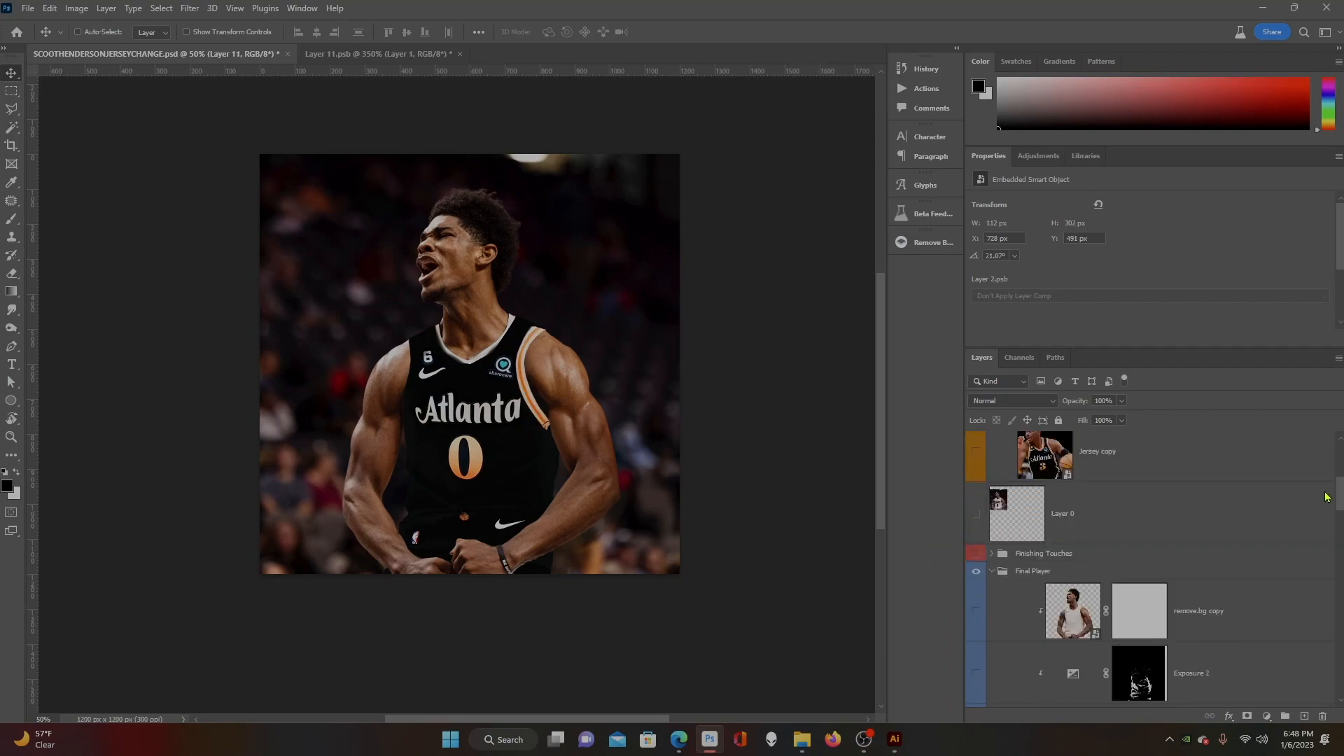
# - In the Layer 11.psb reference document, clear the selection, hide Layer 1 and select the masked Layer 1 copy
pyautogui.click(337, 53)
pyautogui.click(161, 8)
pyautogui.click(165, 25)
pyautogui.click(43, 719)
pyautogui.write('50')
pyautogui.press('Return')
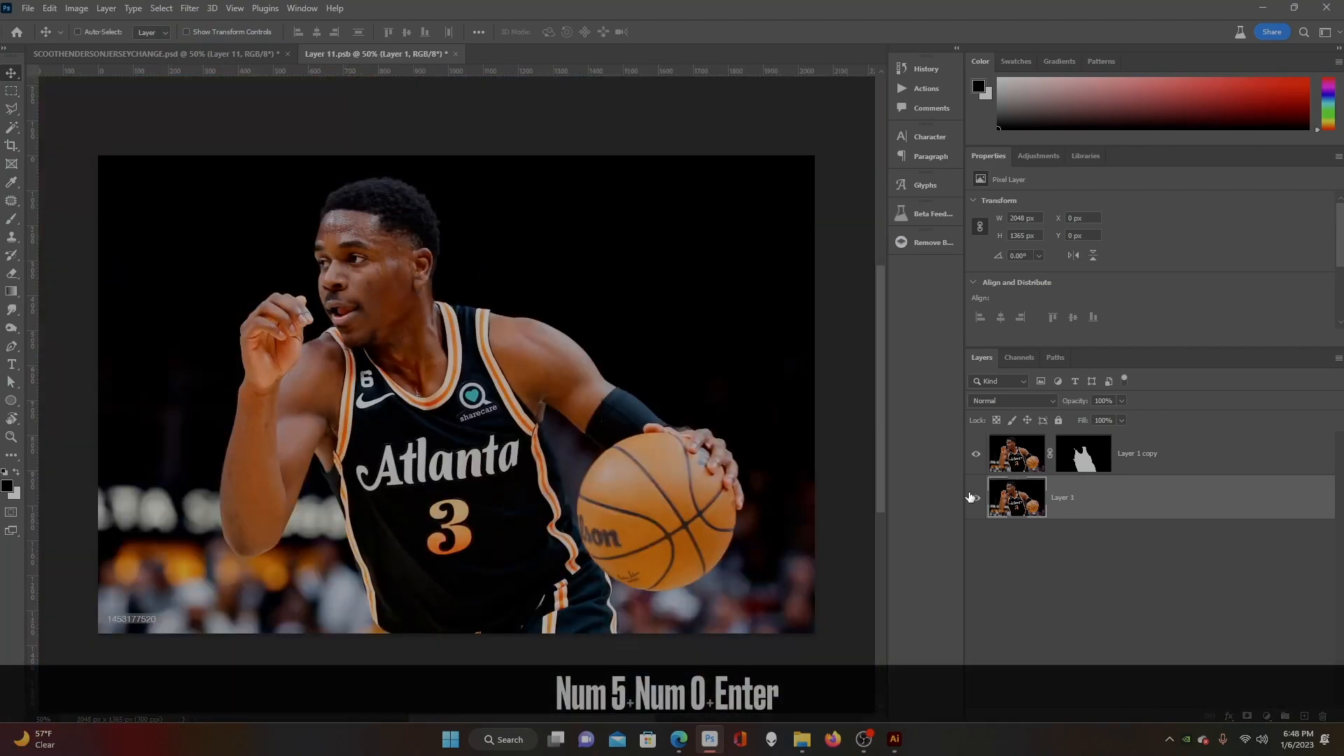
pyautogui.click(975, 496)
pyautogui.click(1019, 464)
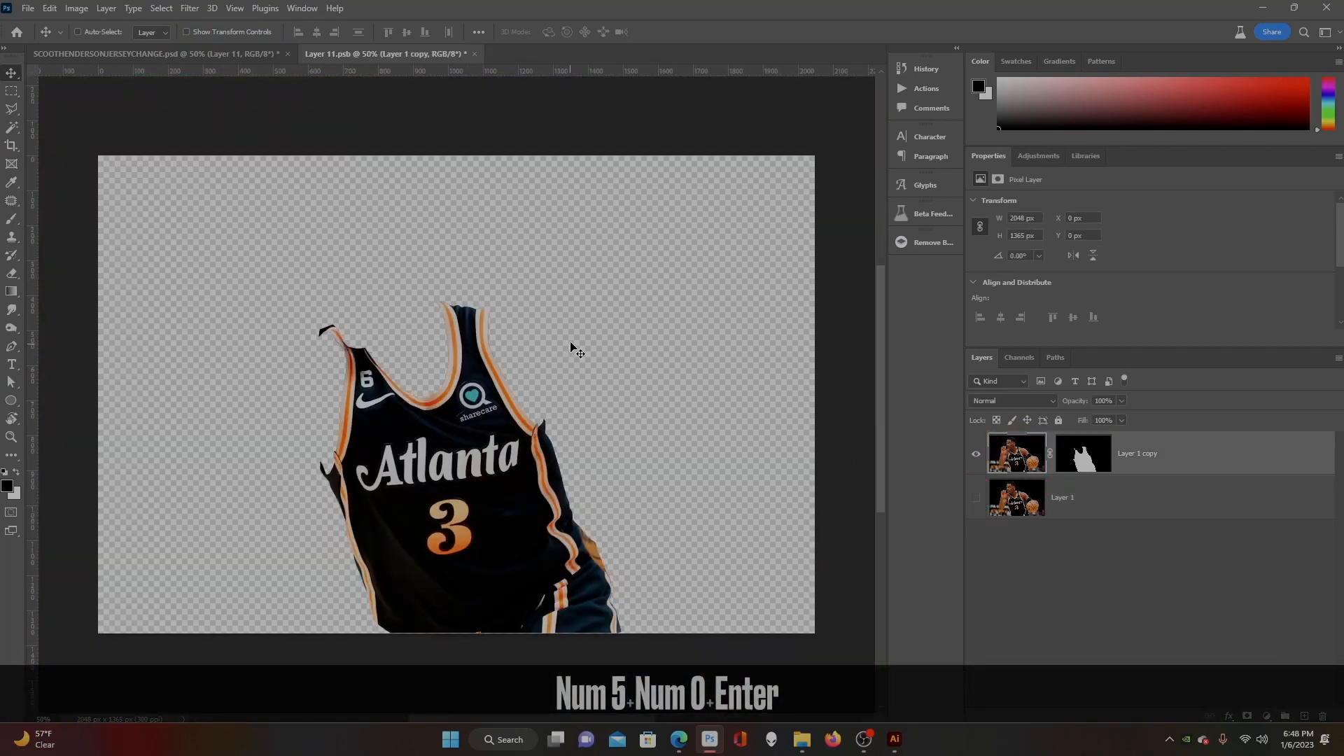
# - Trace a closed Pen path around the orange-and-white arm-opening trim beside the sharecare patch
pyautogui.click(43, 719)
pyautogui.write('100')
pyautogui.press('Return')
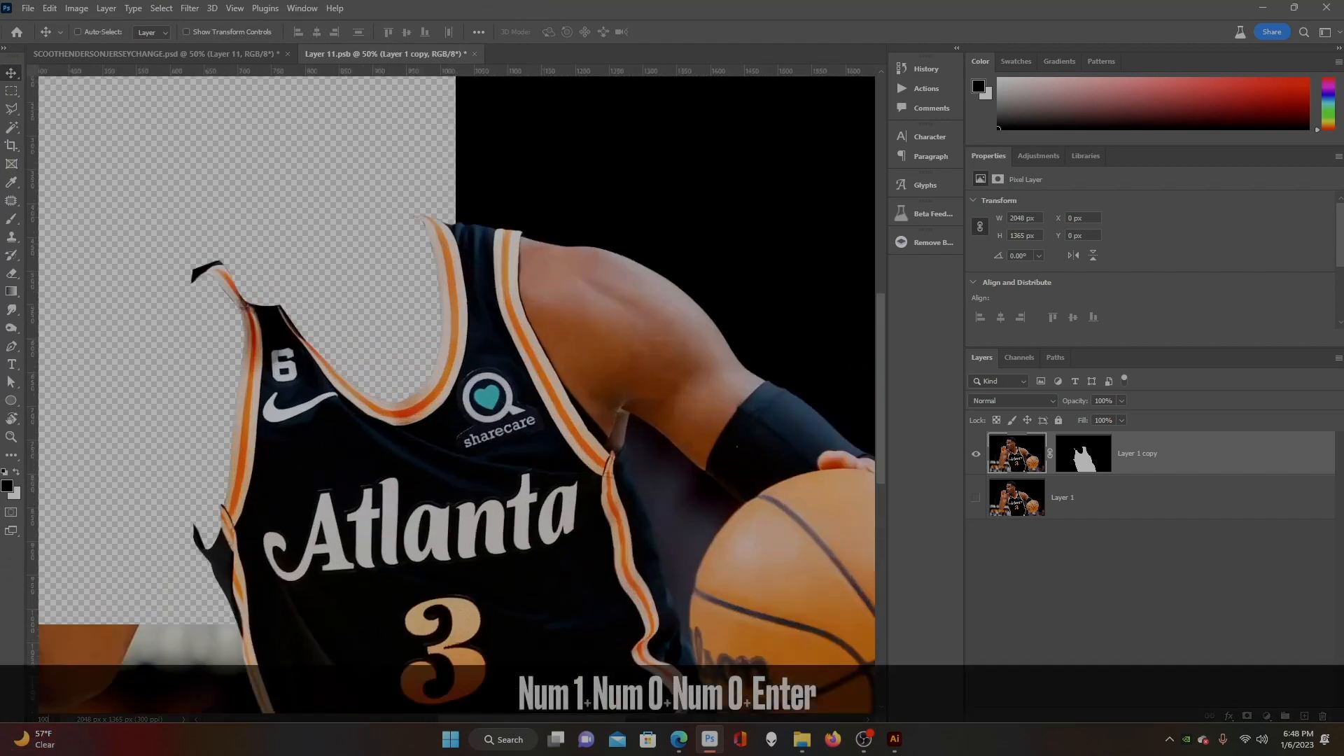
pyautogui.click(11, 346)
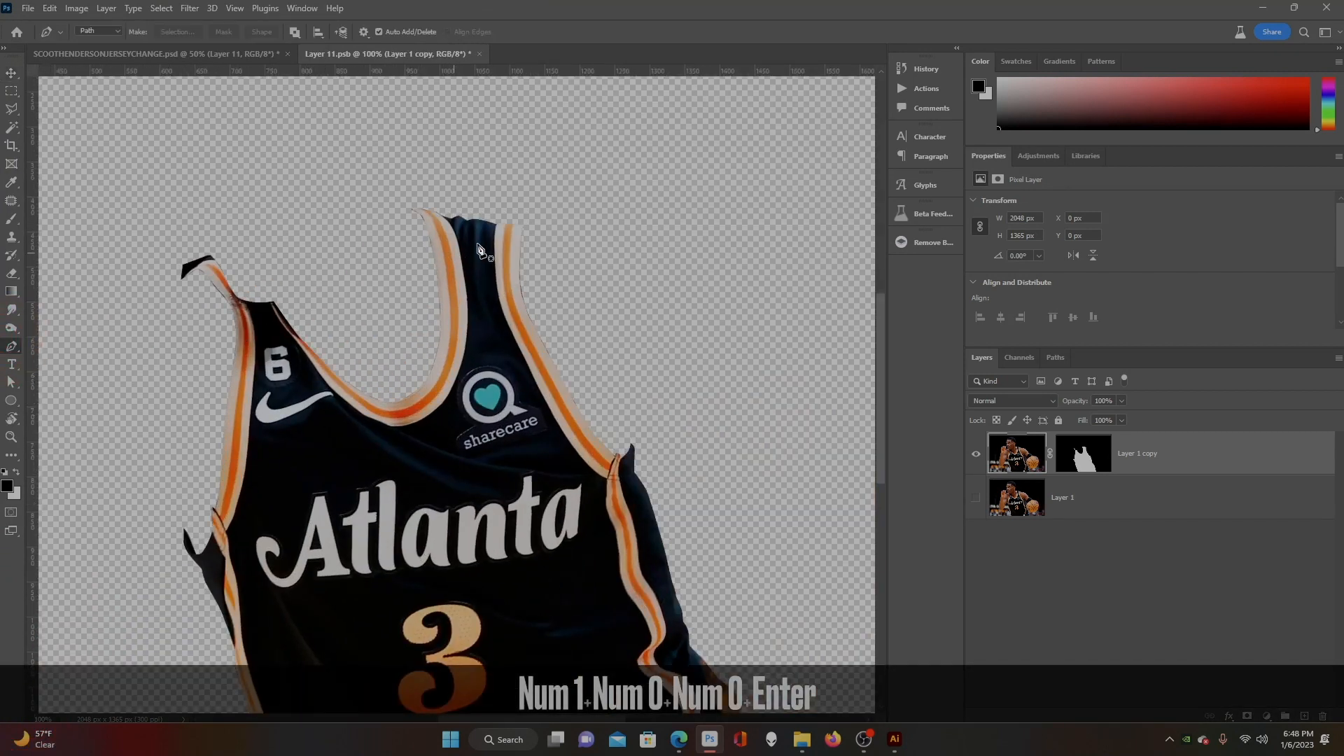
pyautogui.click(536, 219)
pyautogui.click(497, 219)
pyautogui.moveTo(489, 239); pyautogui.dragTo(490, 252)
pyautogui.moveTo(504, 337); pyautogui.dragTo(511, 351)
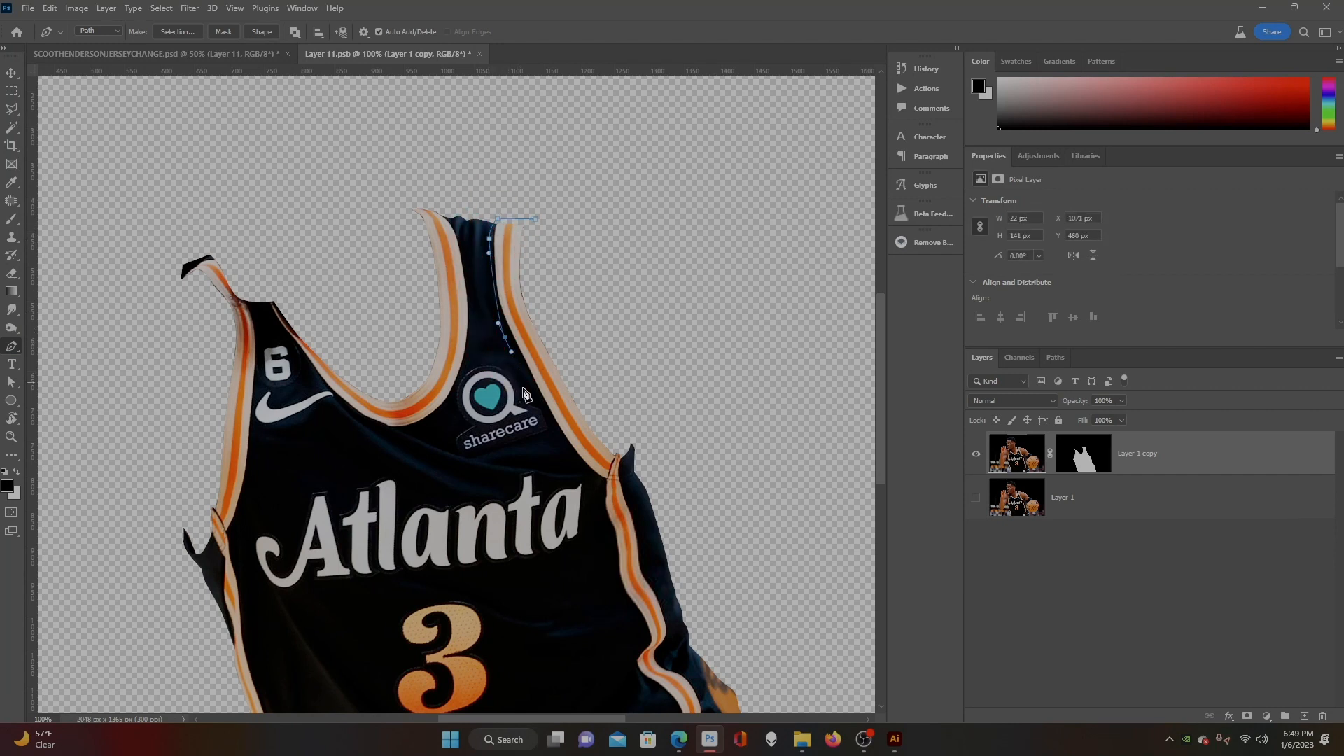
pyautogui.moveTo(571, 455); pyautogui.dragTo(590, 471)
pyautogui.click(602, 481)
pyautogui.click(615, 453)
pyautogui.click(617, 410)
pyautogui.click(573, 335)
pyautogui.click(536, 250)
pyautogui.click(535, 219)
# - Convert the path to a new anti-aliased selection with 0 px feather and paste a copy of the trim in place on its own layer
pyautogui.rightClick(522, 270)
pyautogui.click(560, 325)
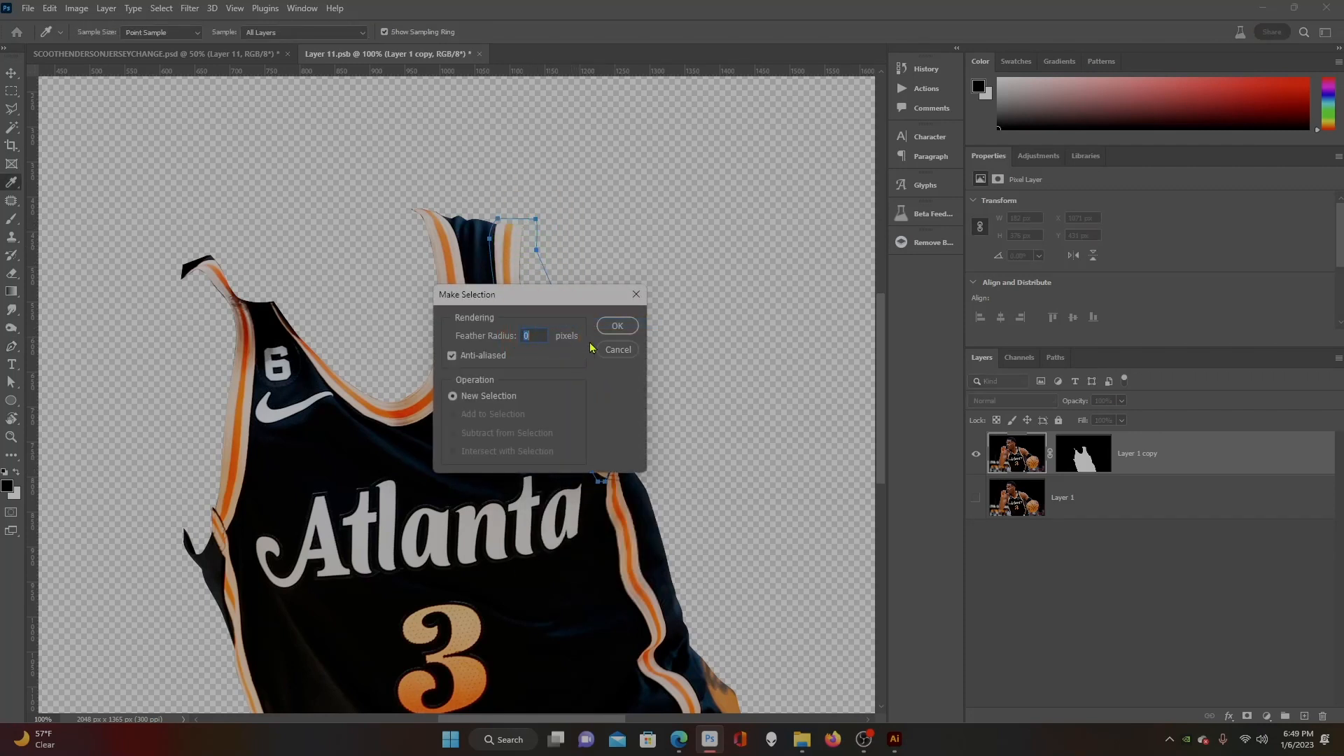
pyautogui.click(618, 332)
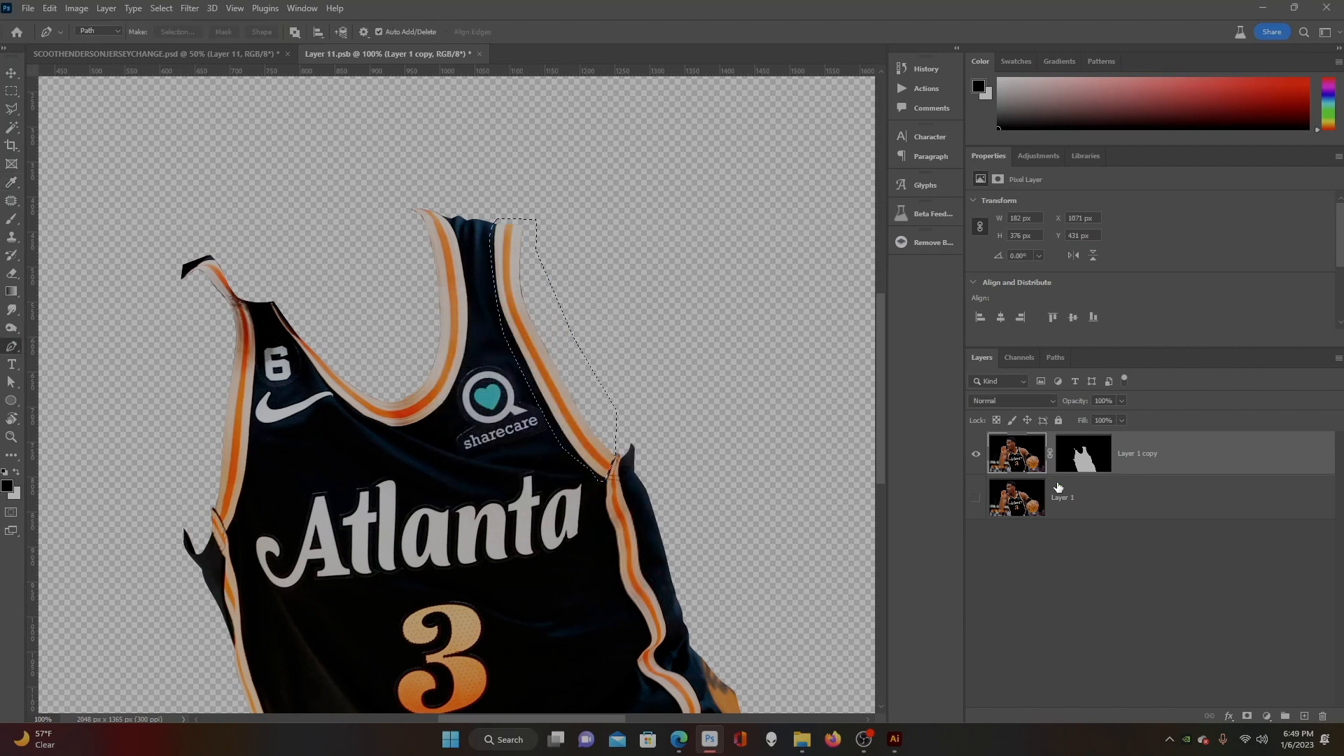
pyautogui.hotkey('ctrl', 'c')
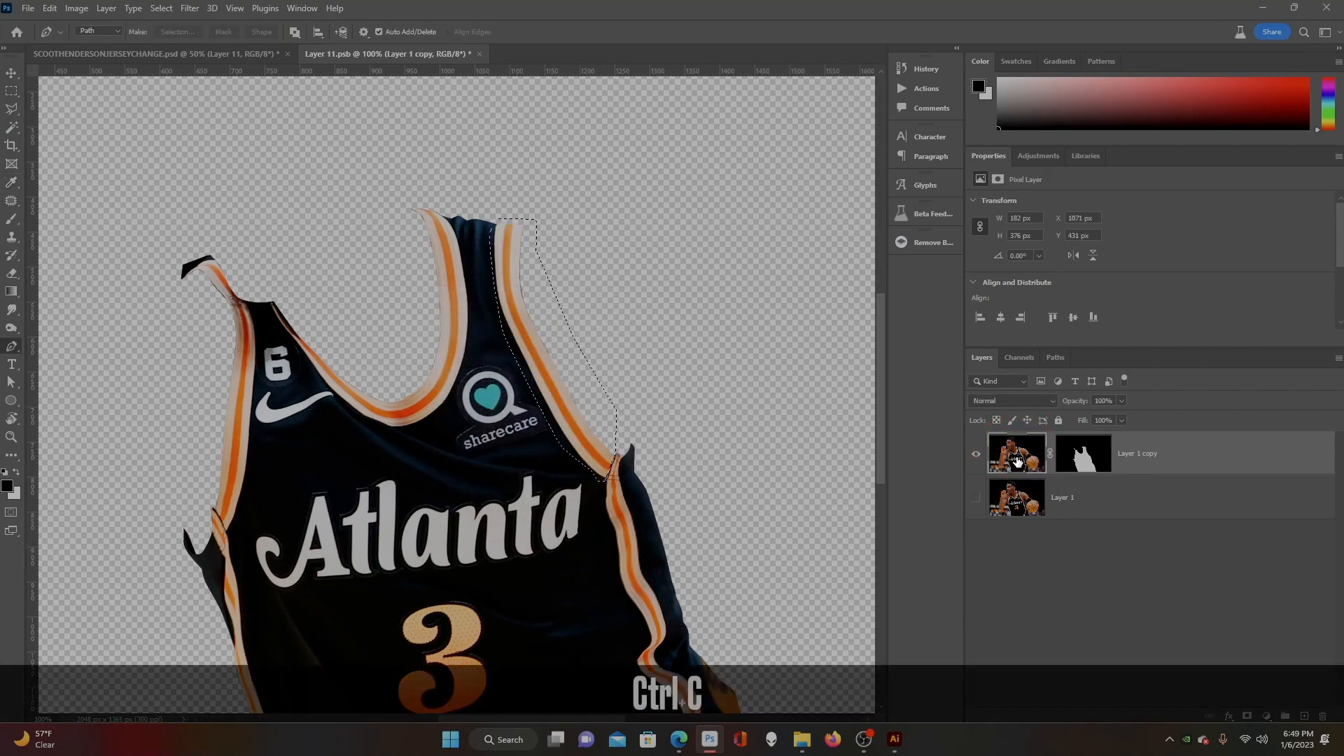
pyautogui.hotkey('ctrl', 'shift', 'v')
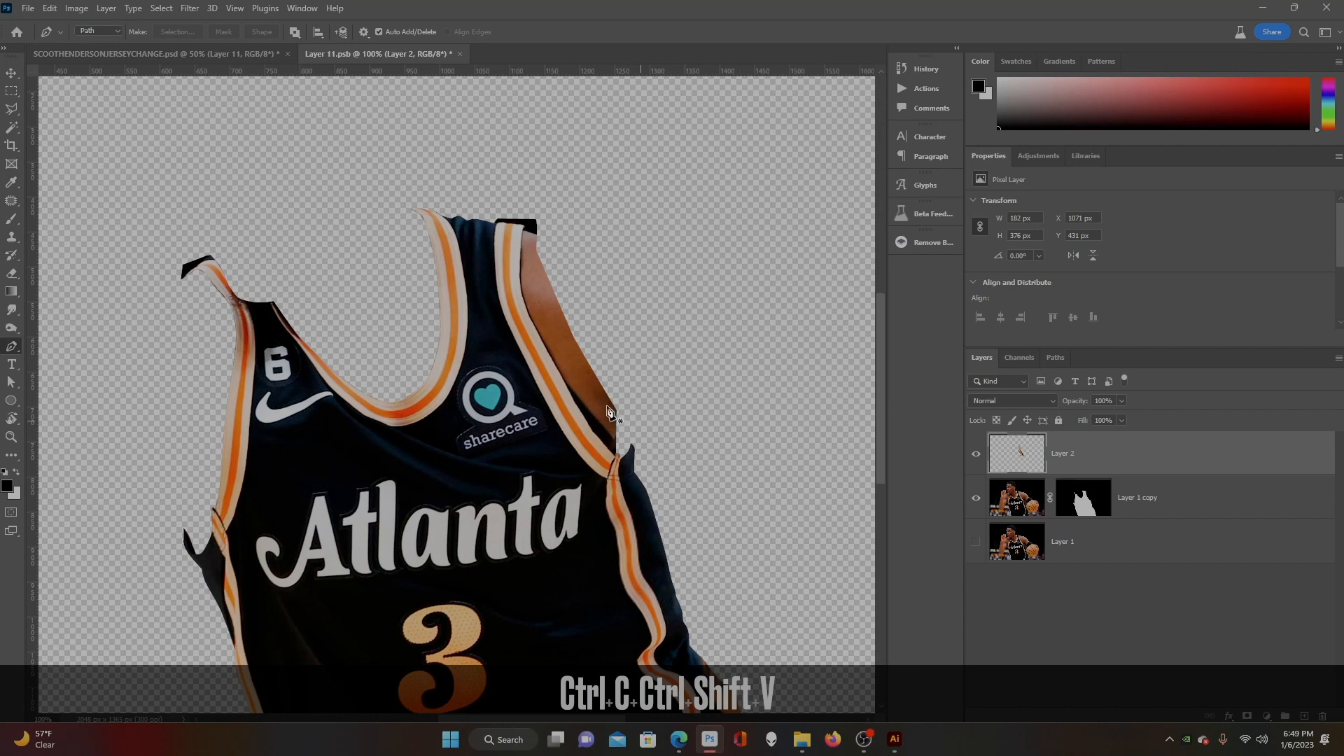
# - Mask the pasted trim with a duplicate of the jersey mask, hide Layer 1 copy, and convert the trim to a smart object
pyautogui.click(11, 73)
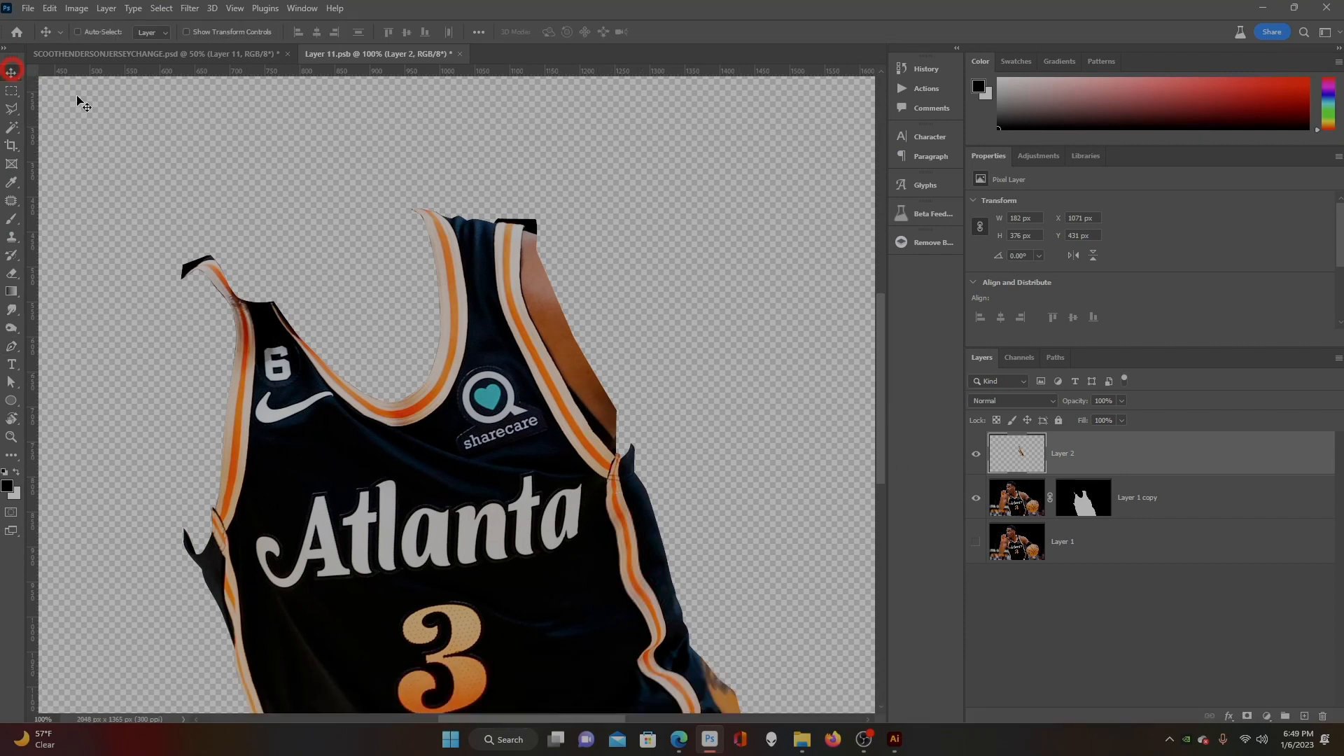
pyautogui.moveTo(1084, 498); pyautogui.dragTo(1063, 463)
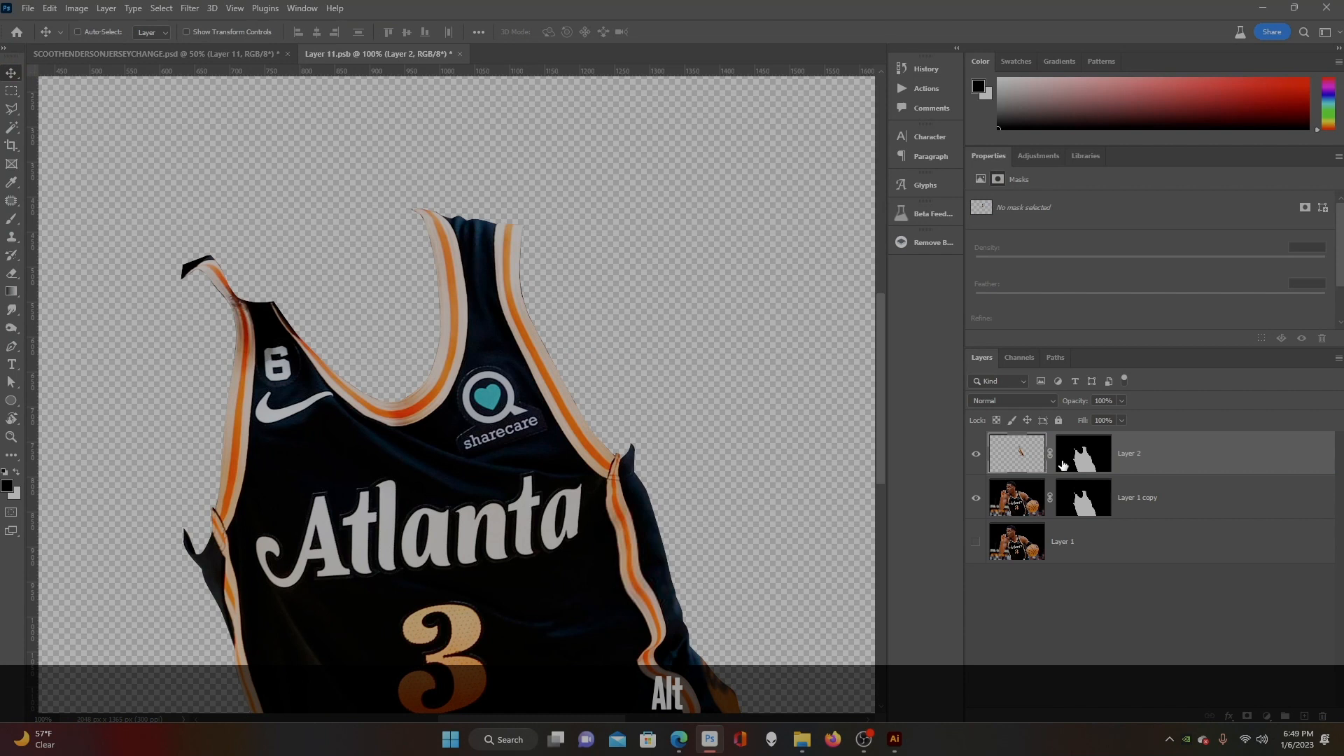
pyautogui.click(973, 497)
pyautogui.rightClick(1151, 461)
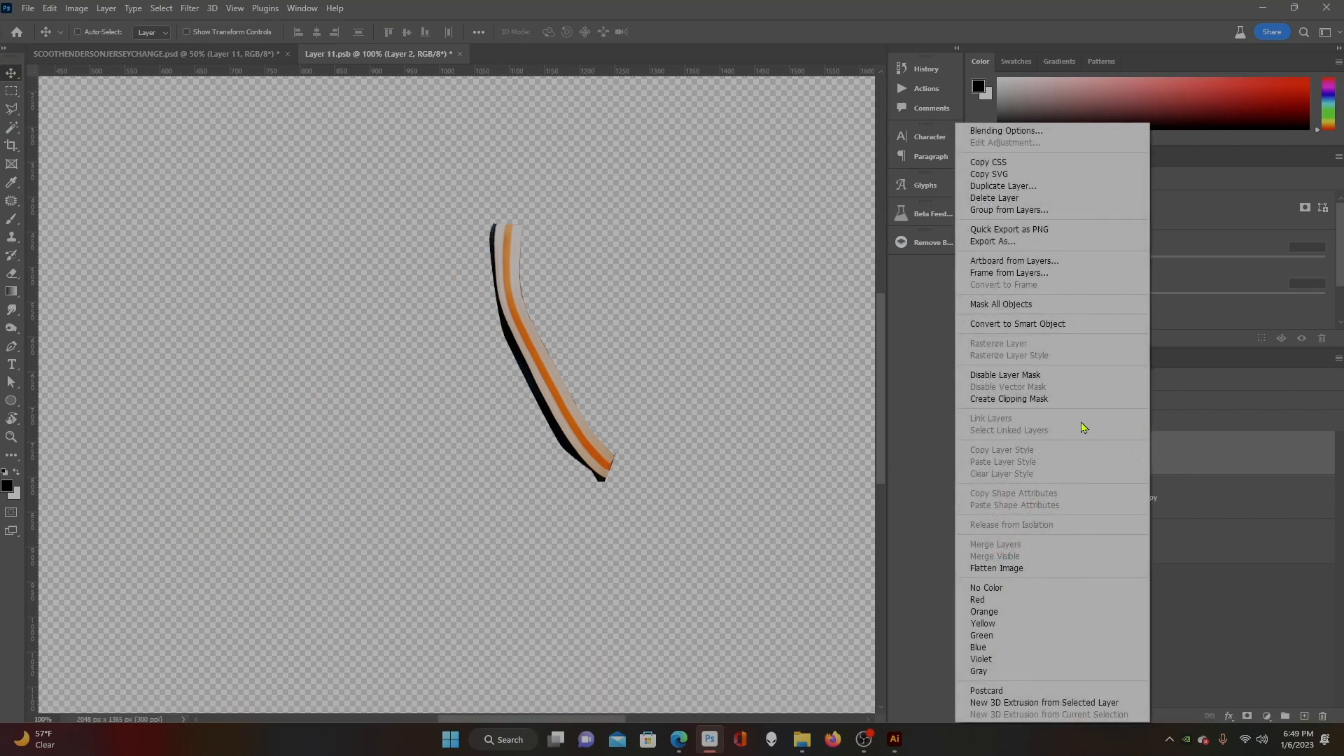
pyautogui.click(1029, 324)
# - Copy the trim smart object into the jersey change document directly above Layer 11, with Layer 11 hidden
pyautogui.hotkey('ctrl', 'c')
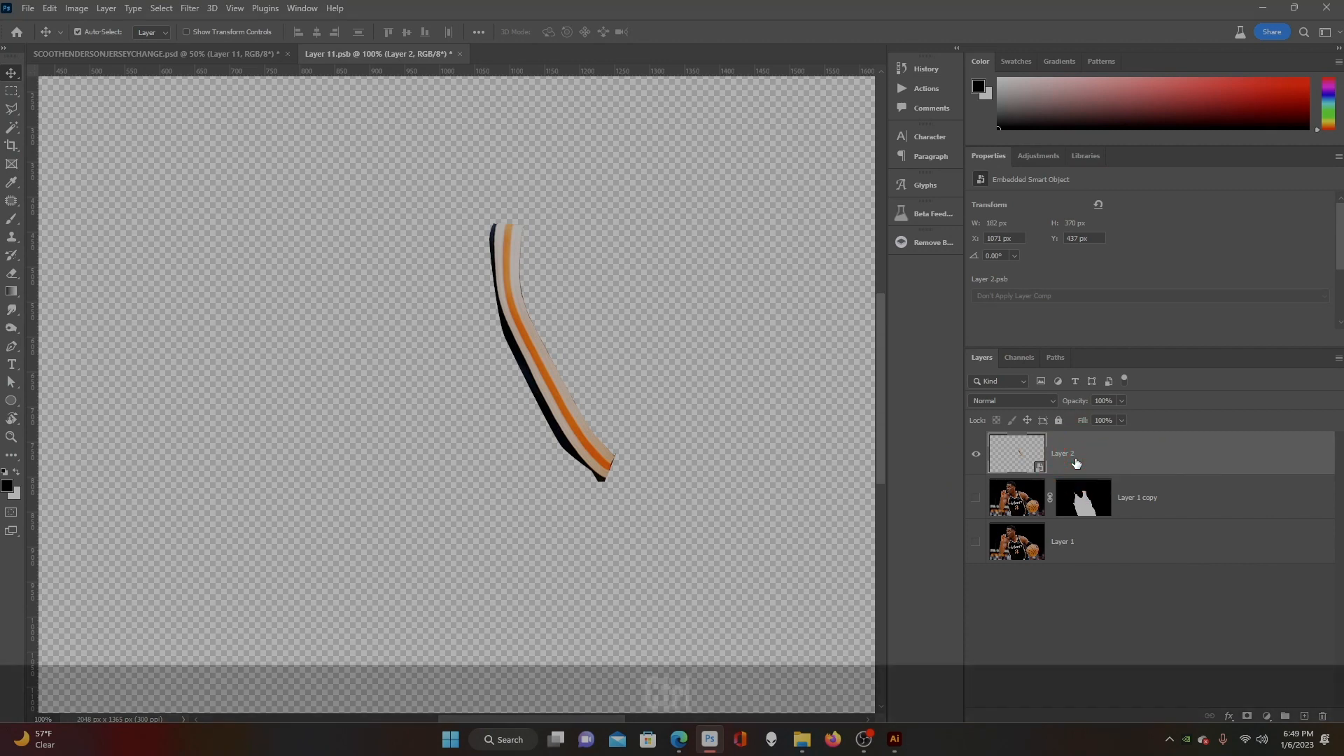
pyautogui.click(230, 54)
pyautogui.scroll(-3, 1005, 555)
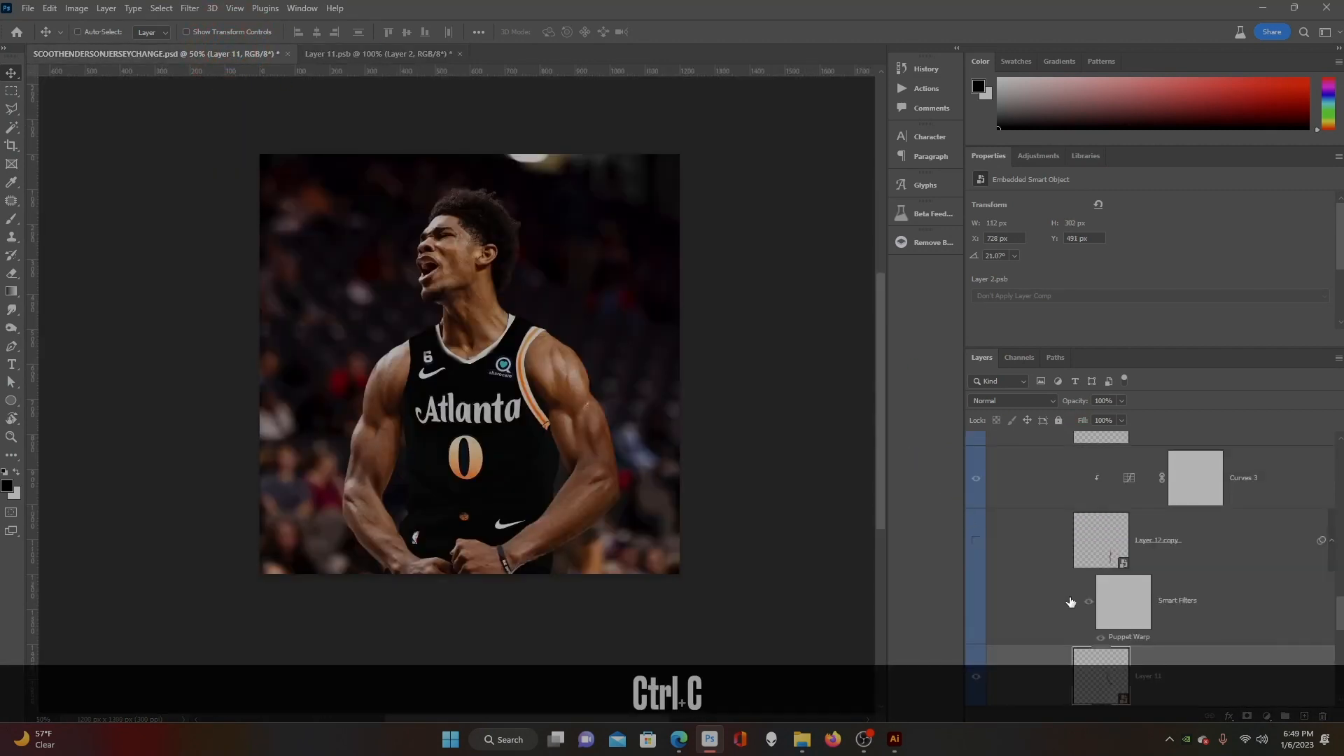
pyautogui.click(975, 490)
pyautogui.hotkey('ctrl', 'v')
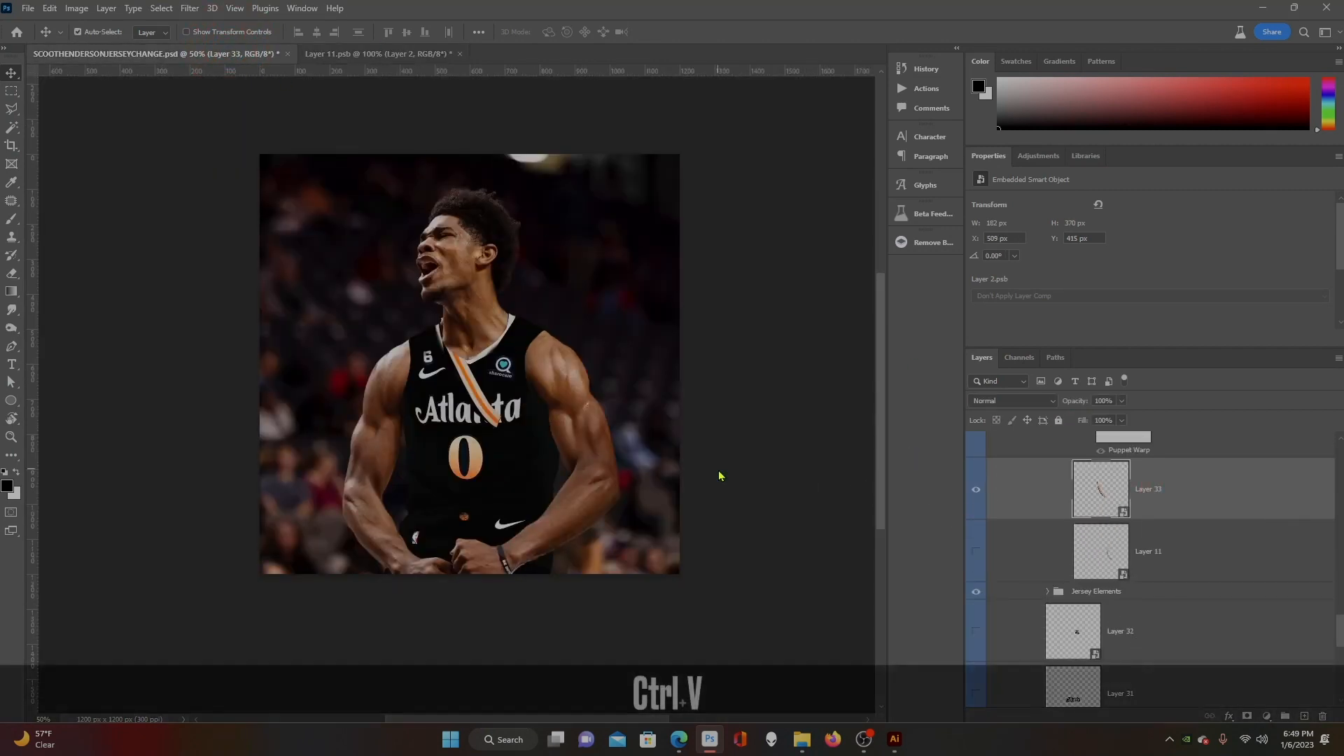
# - Move the pasted trim onto the jersey's shoulder strap beside the sharecare patch
pyautogui.moveTo(529, 416); pyautogui.dragTo(532, 358)
pyautogui.click(22, 718)
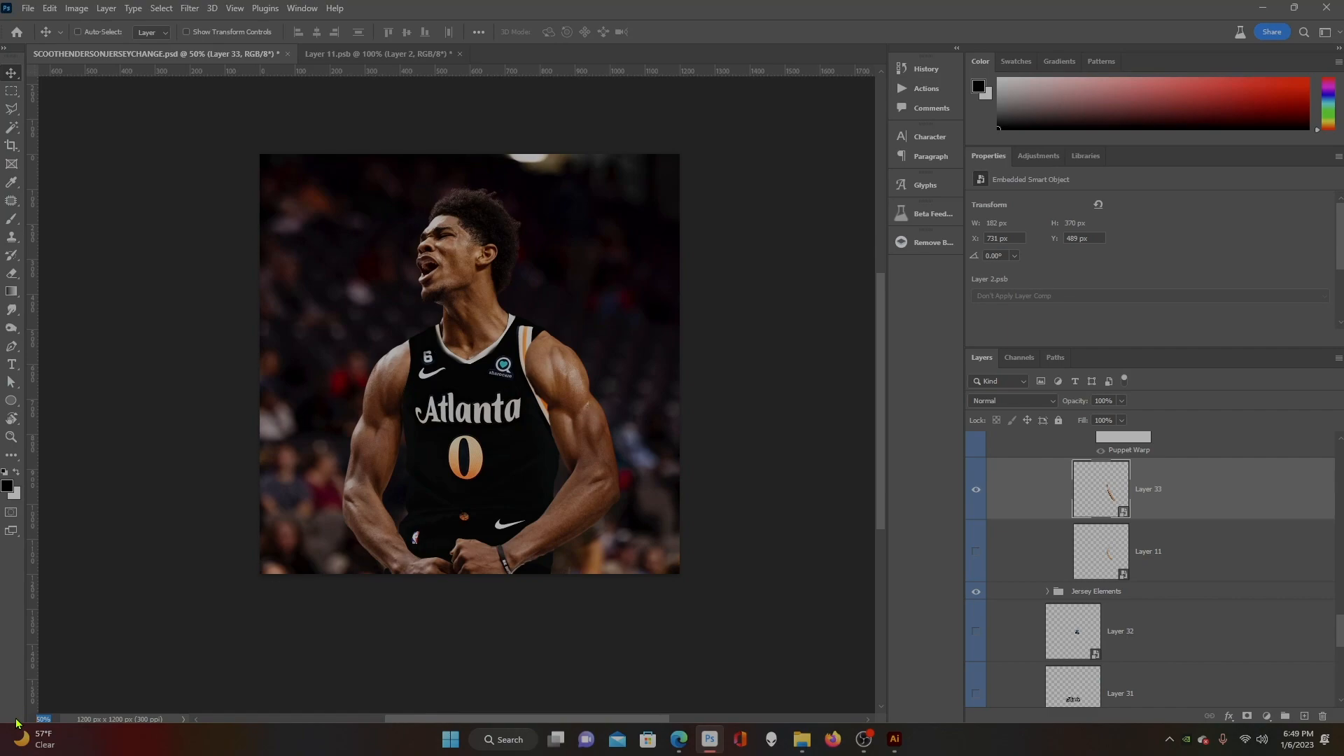
pyautogui.write('100')
pyautogui.press('Return')
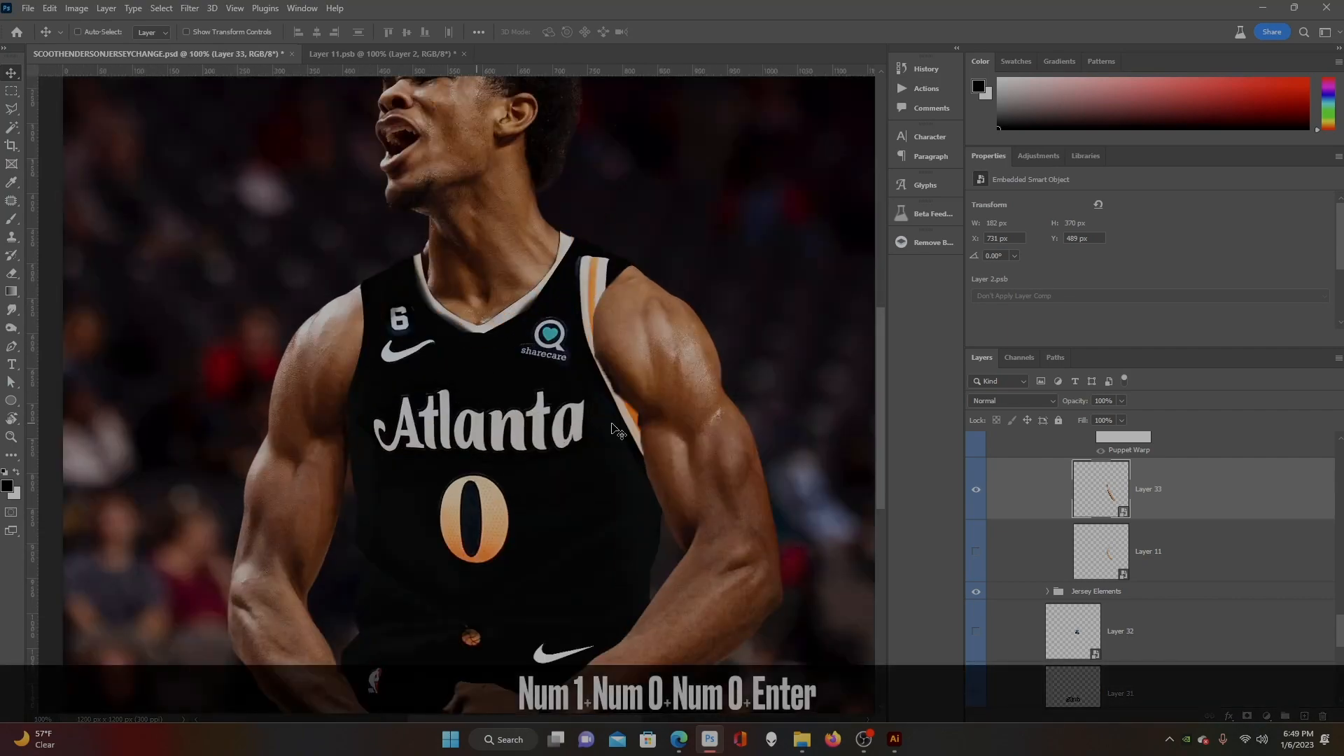
pyautogui.moveTo(594, 431); pyautogui.dragTo(590, 428)
# - Rotate the trim 20° and scale it to about 81% so it lines up with the arm opening
pyautogui.hotkey('ctrl', 't')
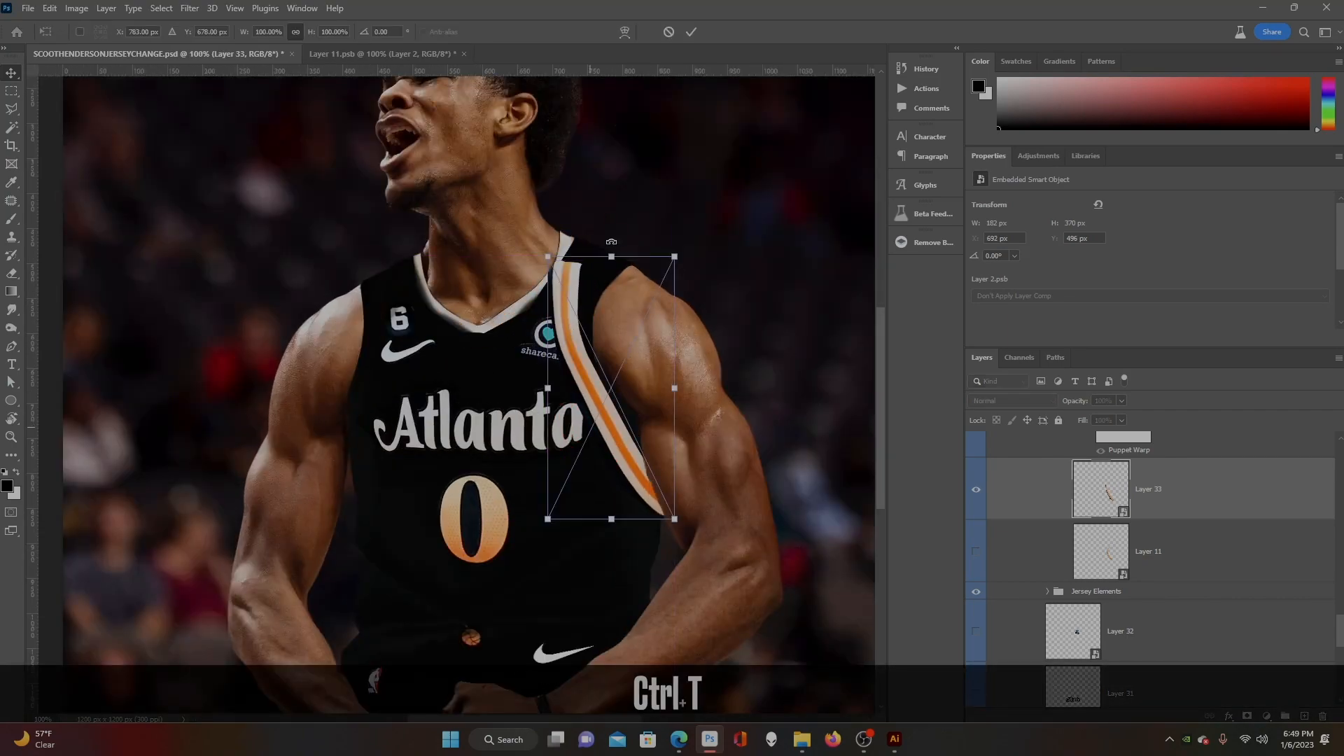
pyautogui.moveTo(601, 215); pyautogui.dragTo(678, 228)
pyautogui.moveTo(638, 317); pyautogui.dragTo(633, 321)
pyautogui.moveTo(758, 328)
pyautogui.mouseDown()
pyautogui.moveTo(785, 296)
pyautogui.moveTo(751, 312)
pyautogui.mouseUp()
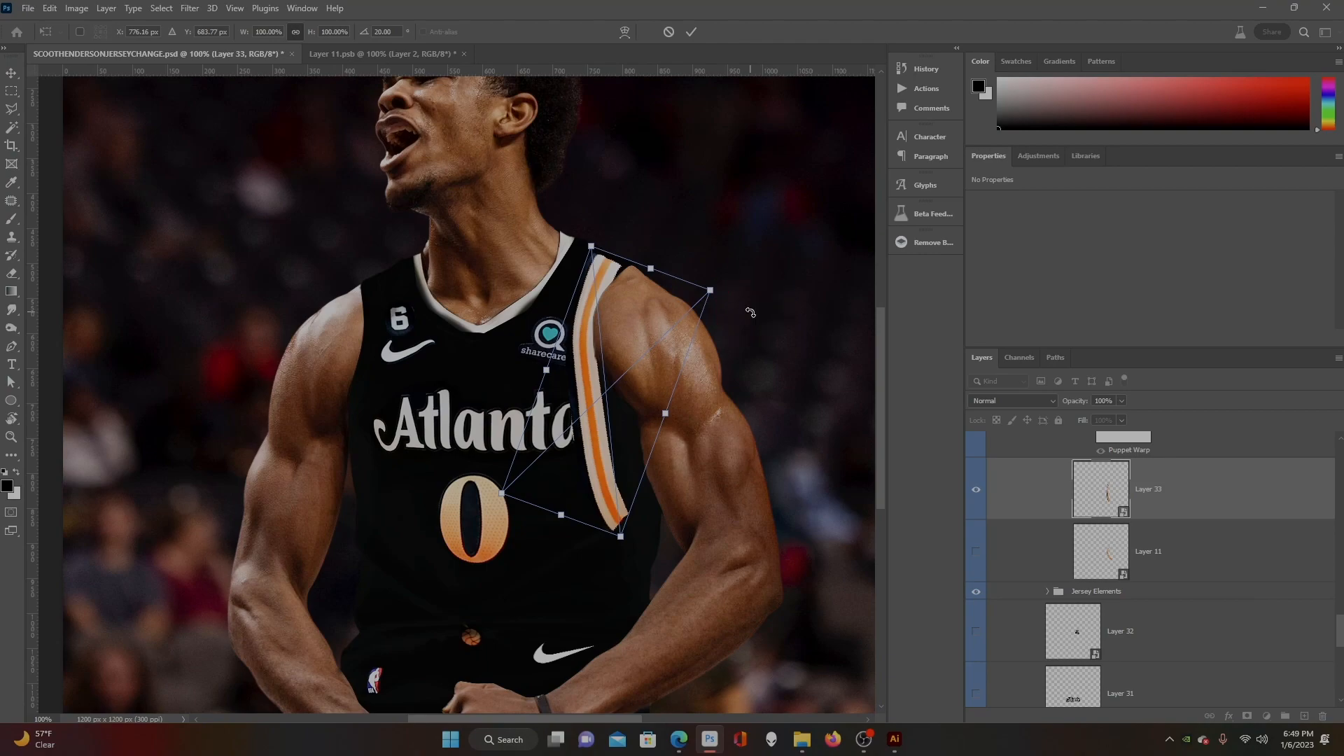
pyautogui.moveTo(619, 526); pyautogui.dragTo(615, 476)
pyautogui.press('Return')
pyautogui.moveTo(613, 429); pyautogui.dragTo(608, 431)
# - Warp the upper part of the trim so it curves along the shoulder edge of the arm opening
pyautogui.press('ctrl')
pyautogui.hotkey('ctrl', 't')
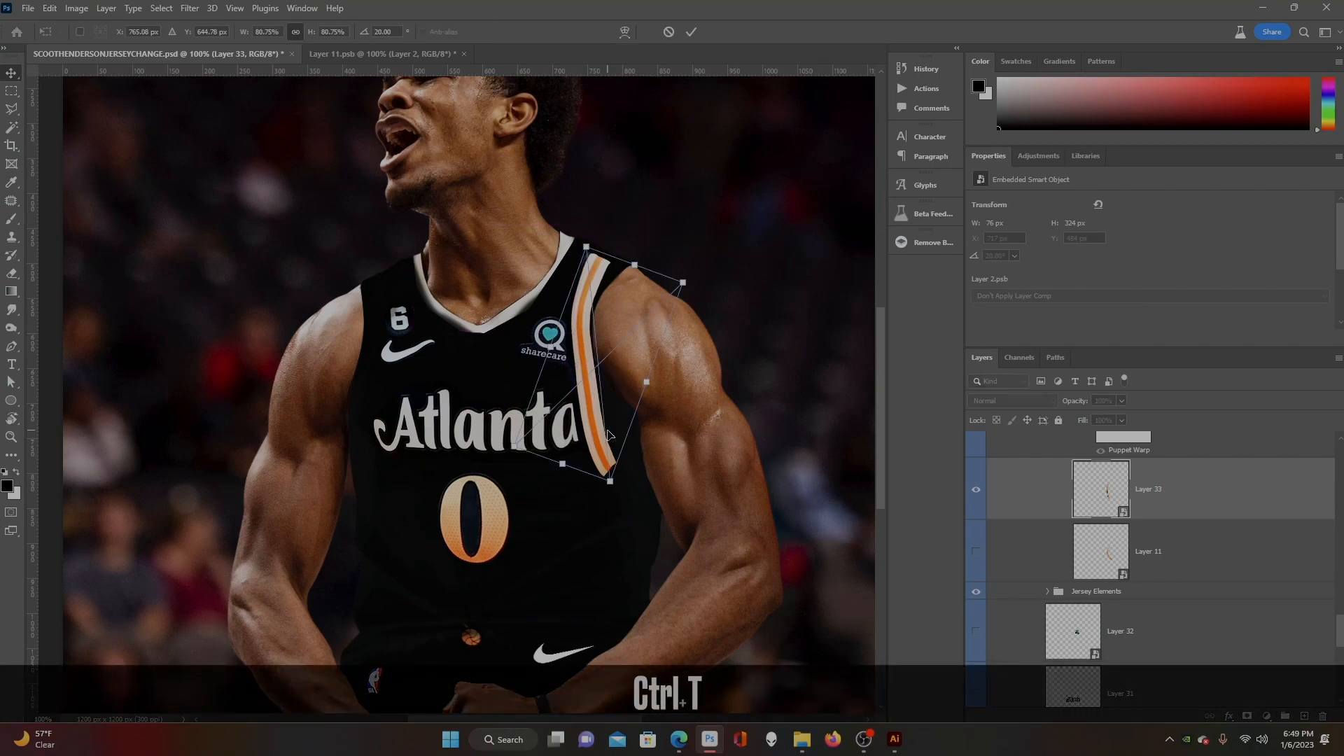
pyautogui.rightClick(592, 347)
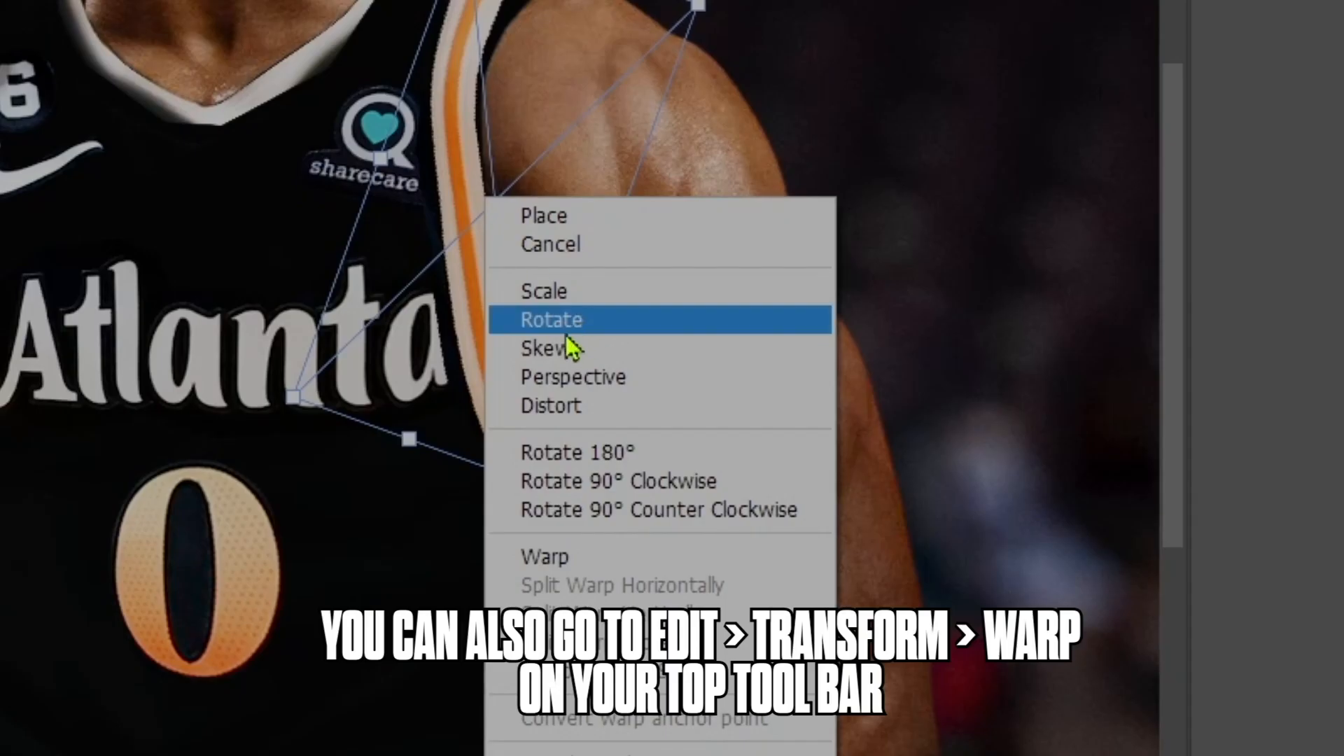
pyautogui.click(585, 556)
pyautogui.moveTo(610, 317); pyautogui.dragTo(625, 271)
pyautogui.moveTo(587, 335); pyautogui.dragTo(588, 332)
pyautogui.moveTo(620, 260); pyautogui.dragTo(678, 271)
pyautogui.moveTo(588, 252)
pyautogui.mouseDown()
pyautogui.moveTo(619, 251)
pyautogui.moveTo(592, 247)
pyautogui.mouseUp()
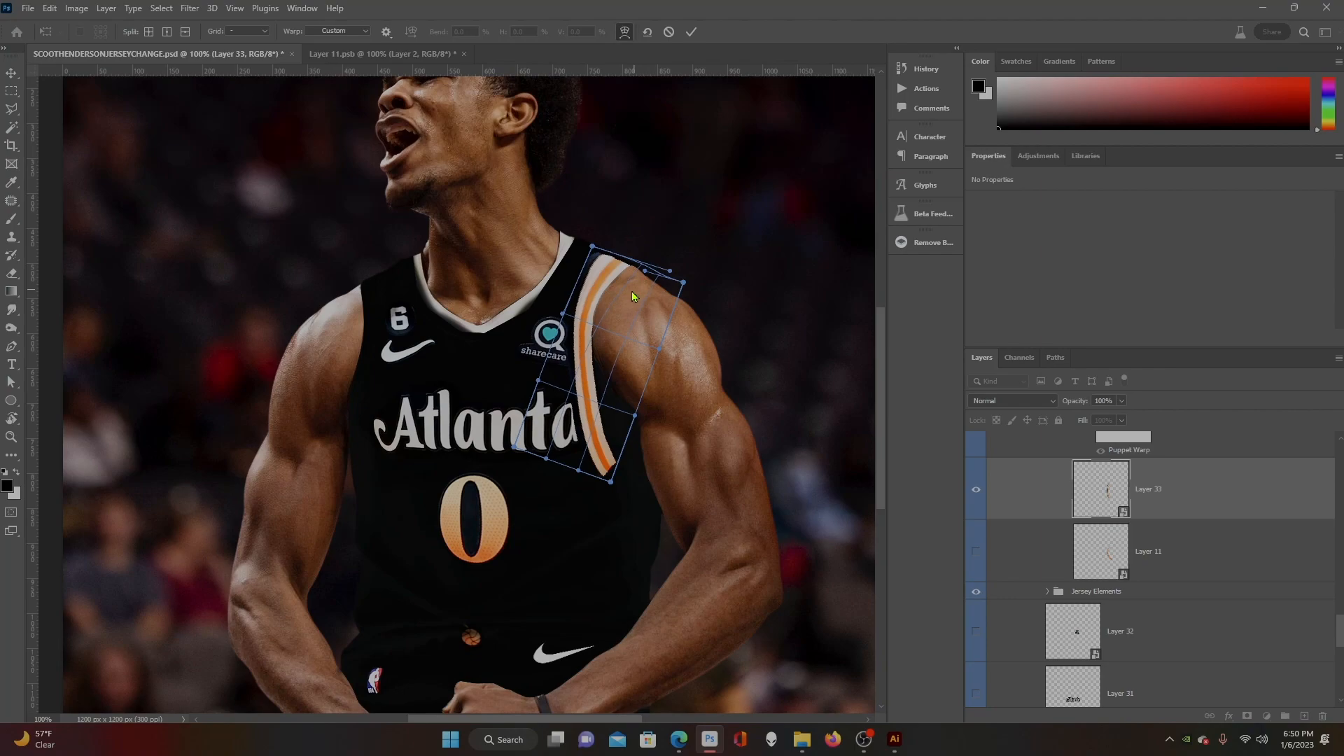
# - Warp the lower part of the trim so it bends outward under the arm, following the arm opening down to the underarm
pyautogui.moveTo(593, 247); pyautogui.dragTo(598, 250)
pyautogui.moveTo(635, 415); pyautogui.dragTo(639, 408)
pyautogui.moveTo(611, 482); pyautogui.dragTo(606, 423)
pyautogui.moveTo(605, 382); pyautogui.dragTo(611, 401)
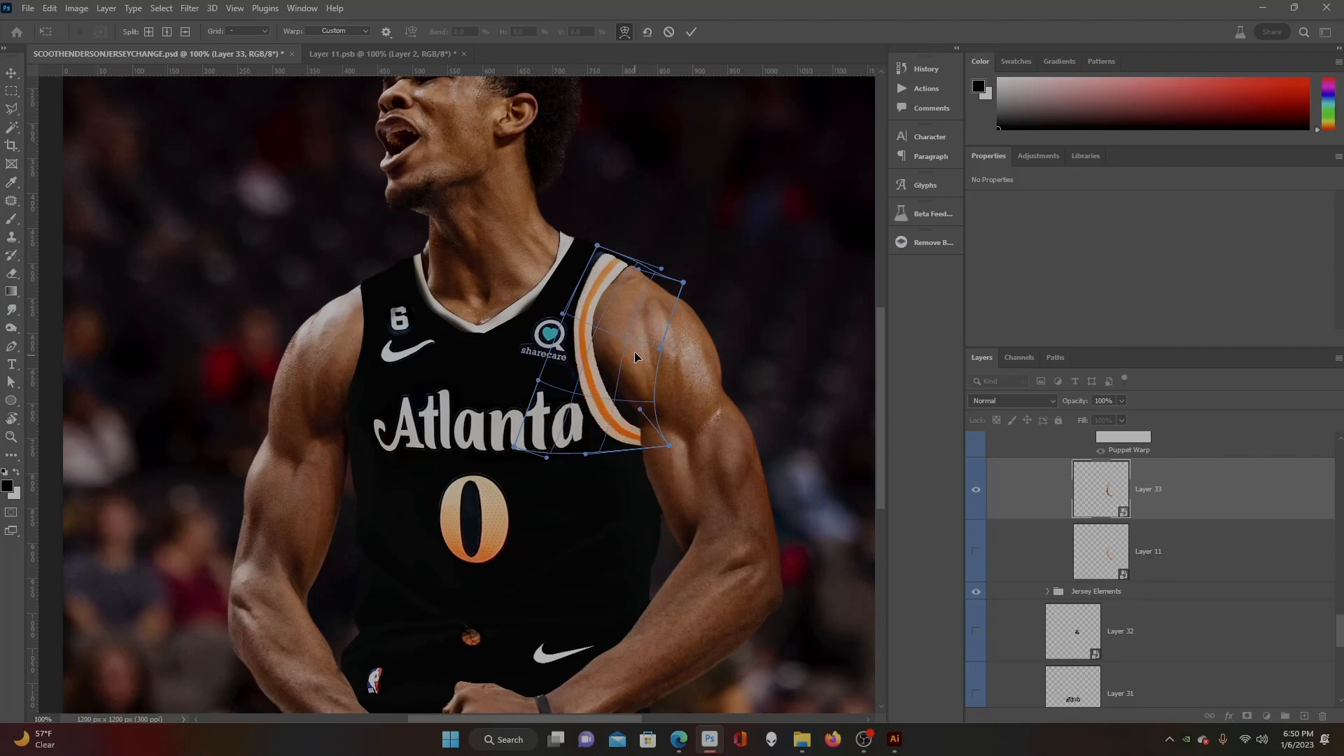
pyautogui.moveTo(624, 333); pyautogui.dragTo(618, 348)
pyautogui.moveTo(621, 403); pyautogui.dragTo(616, 408)
pyautogui.moveTo(552, 455); pyautogui.dragTo(604, 387)
pyautogui.press('Return')
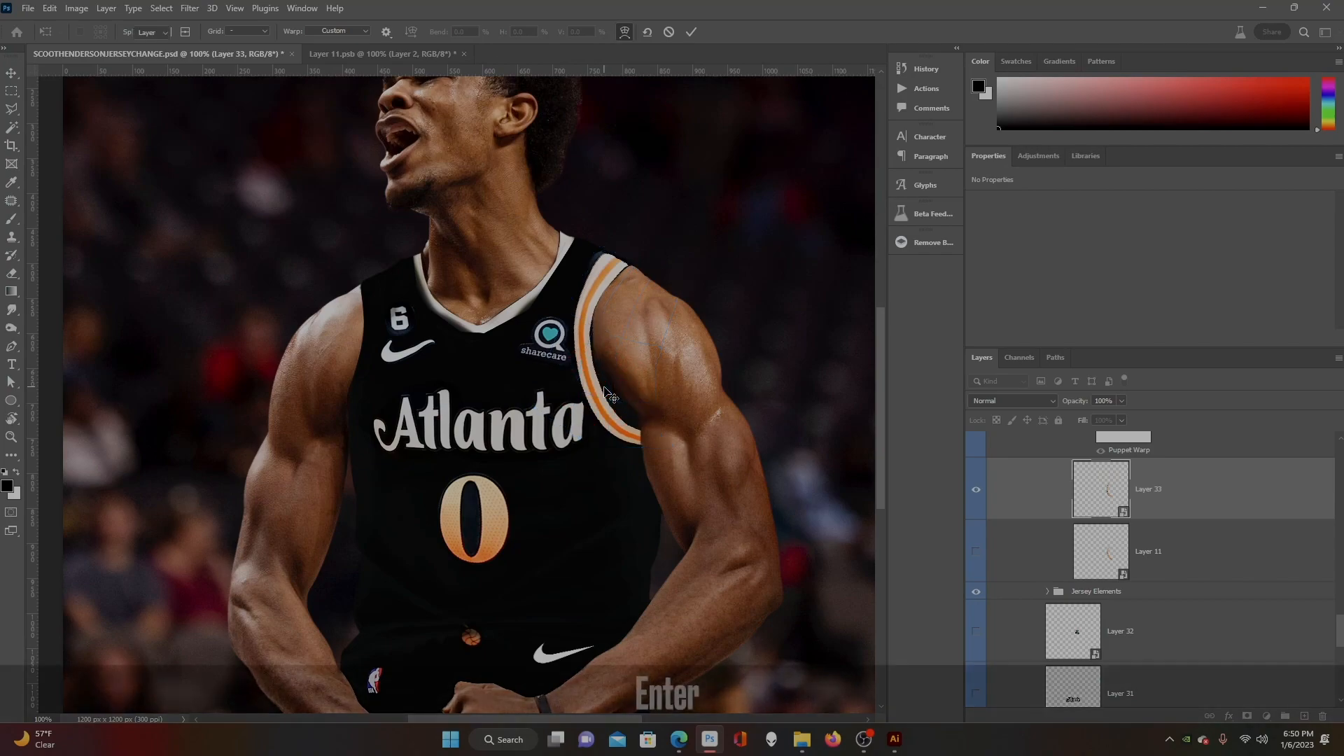
# - Lower the fill of the trim on Layer 33 to about 62% and undo the accidental nudge
pyautogui.click(1121, 422)
pyautogui.moveTo(1125, 436); pyautogui.dragTo(1101, 441)
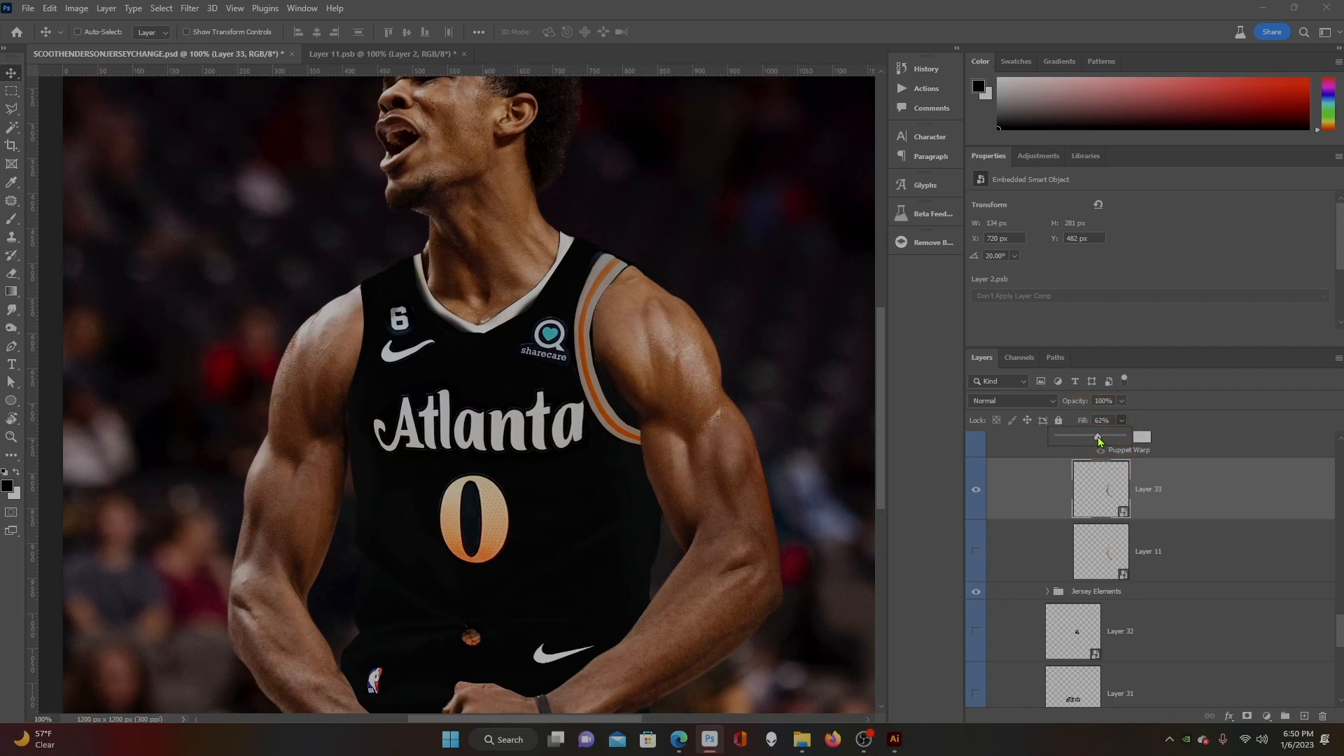
pyautogui.moveTo(640, 395)
pyautogui.mouseDown()
pyautogui.moveTo(627, 398)
pyautogui.moveTo(640, 398)
pyautogui.mouseUp()
pyautogui.hotkey('ctrl', 'z')
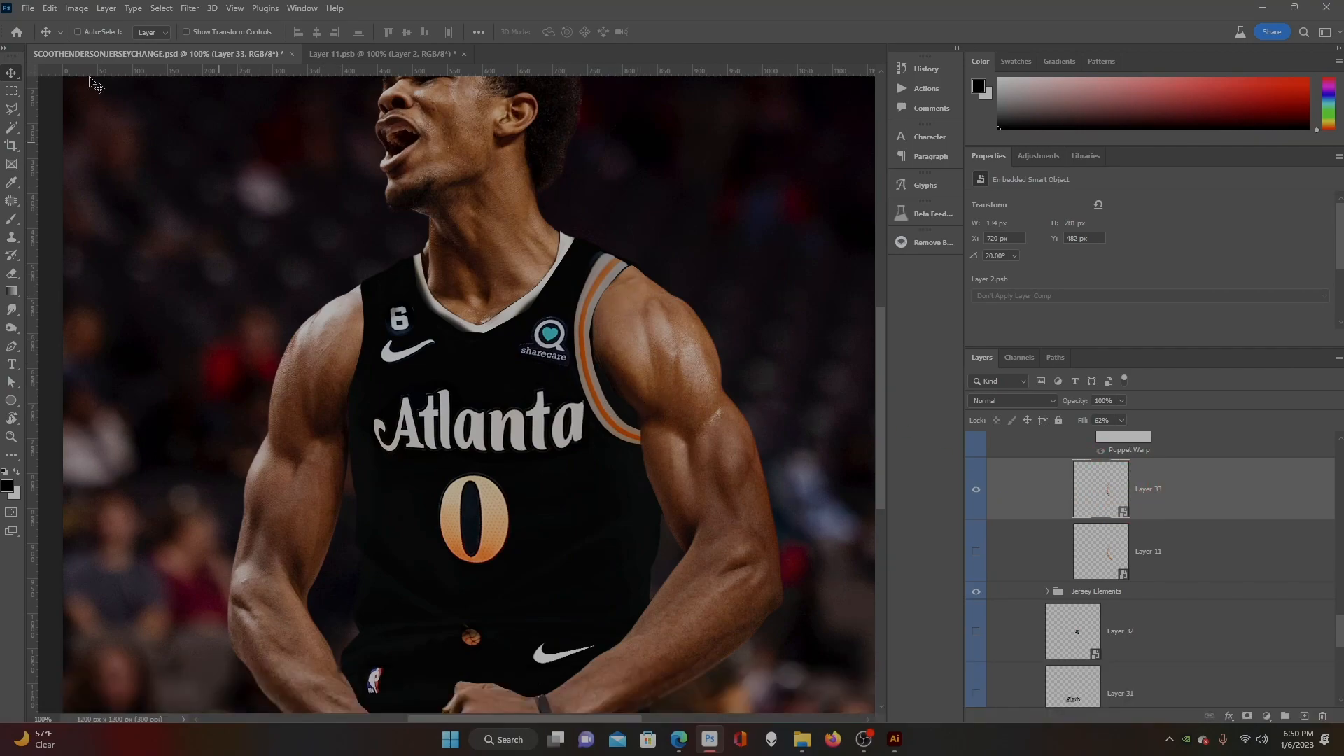
# - Warp the trim's shoulder end inward to fit the edge of the arm opening, and set its fill to 100%
pyautogui.press('ctrl')
pyautogui.hotkey('ctrl', 't')
pyautogui.rightClick(589, 354)
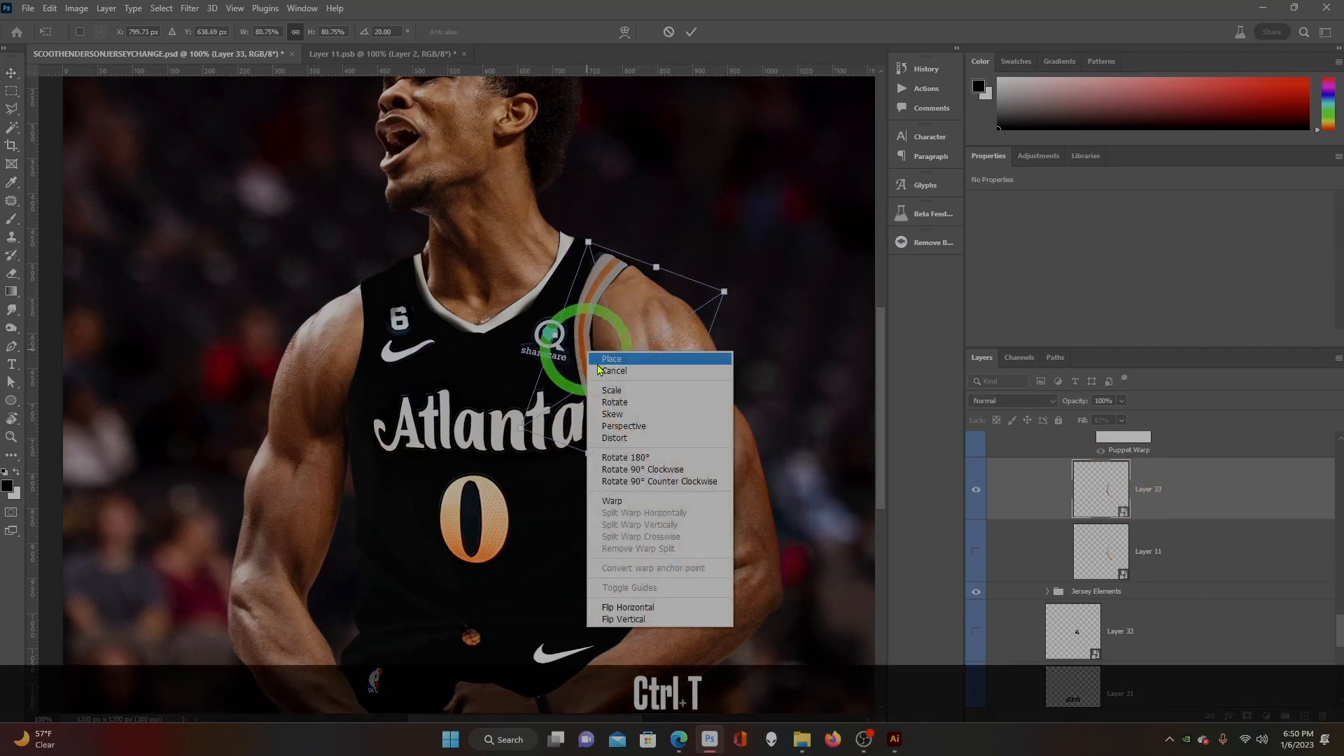
pyautogui.click(613, 500)
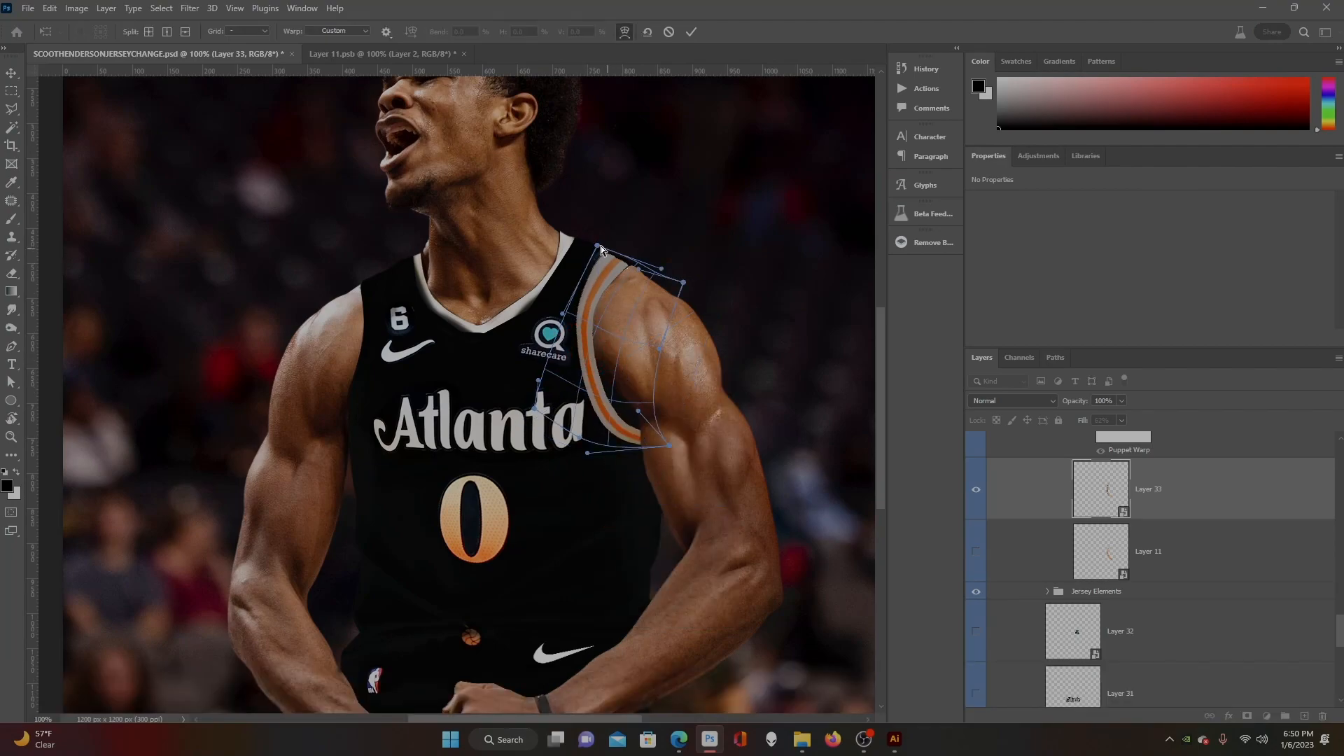
pyautogui.moveTo(602, 250); pyautogui.dragTo(611, 257)
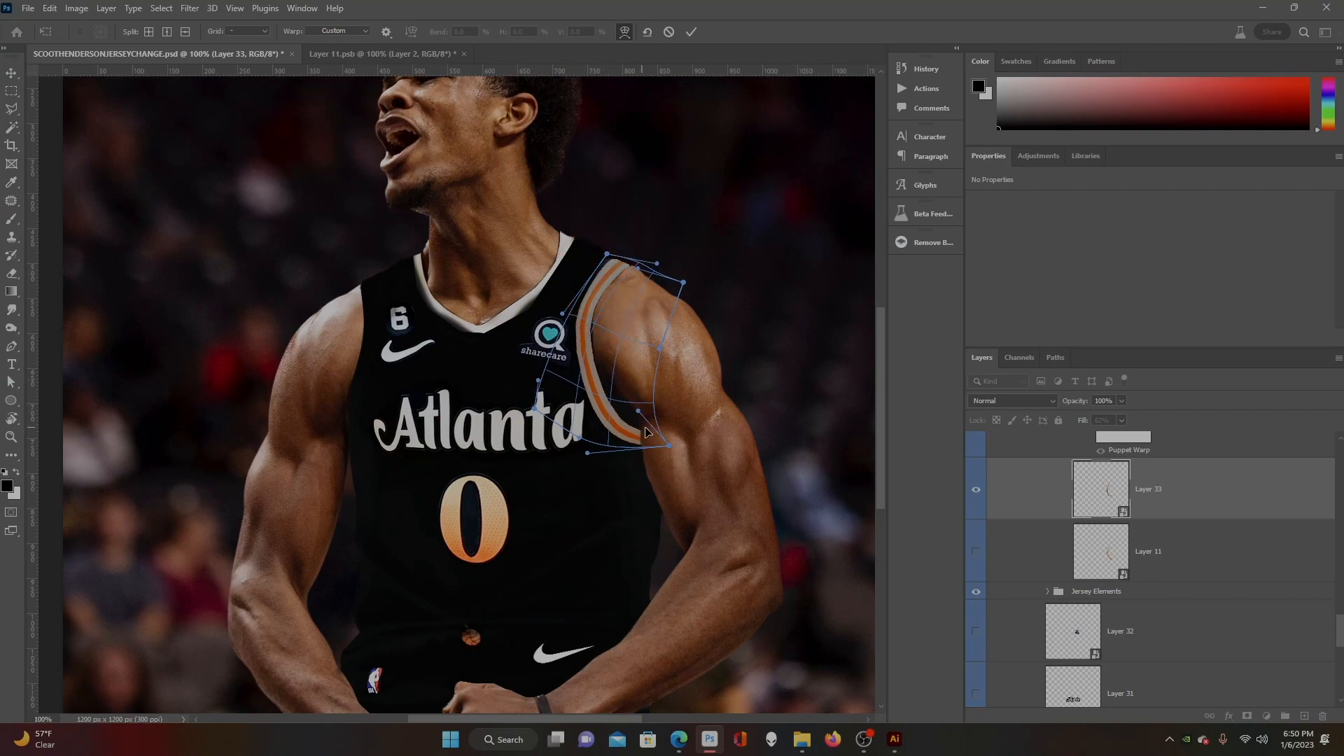
pyautogui.click(690, 33)
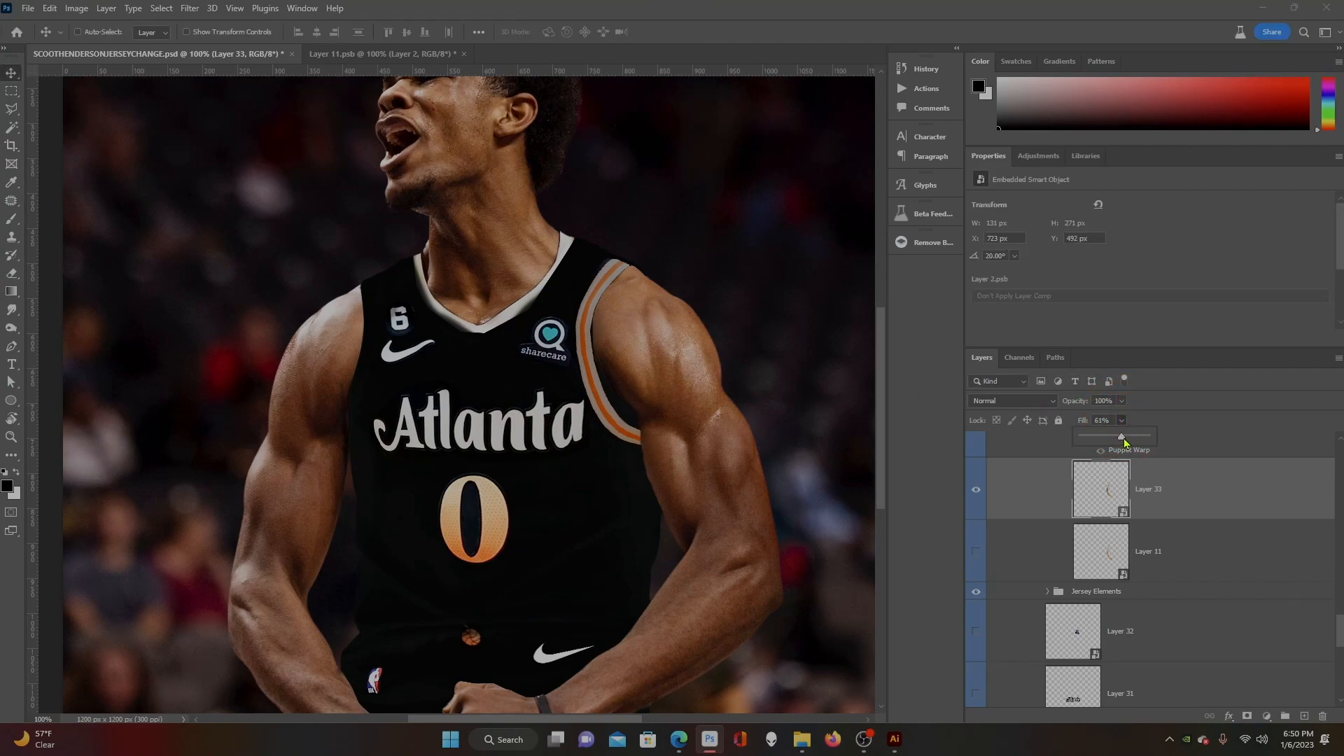
pyautogui.moveTo(1122, 439); pyautogui.dragTo(1151, 438)
pyautogui.click(593, 473)
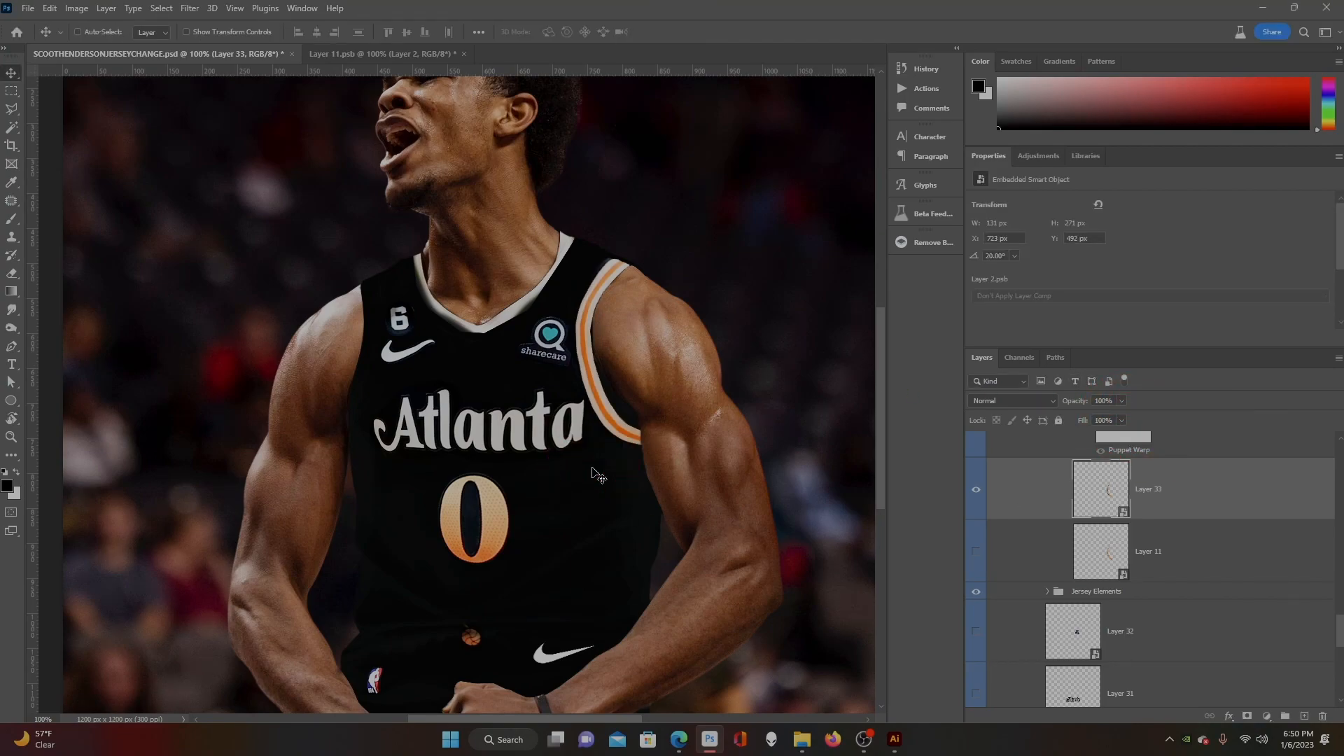
# - Copy the trim smart object from Layer 11.psb into the jersey change document directly above Layer 33
pyautogui.click(381, 54)
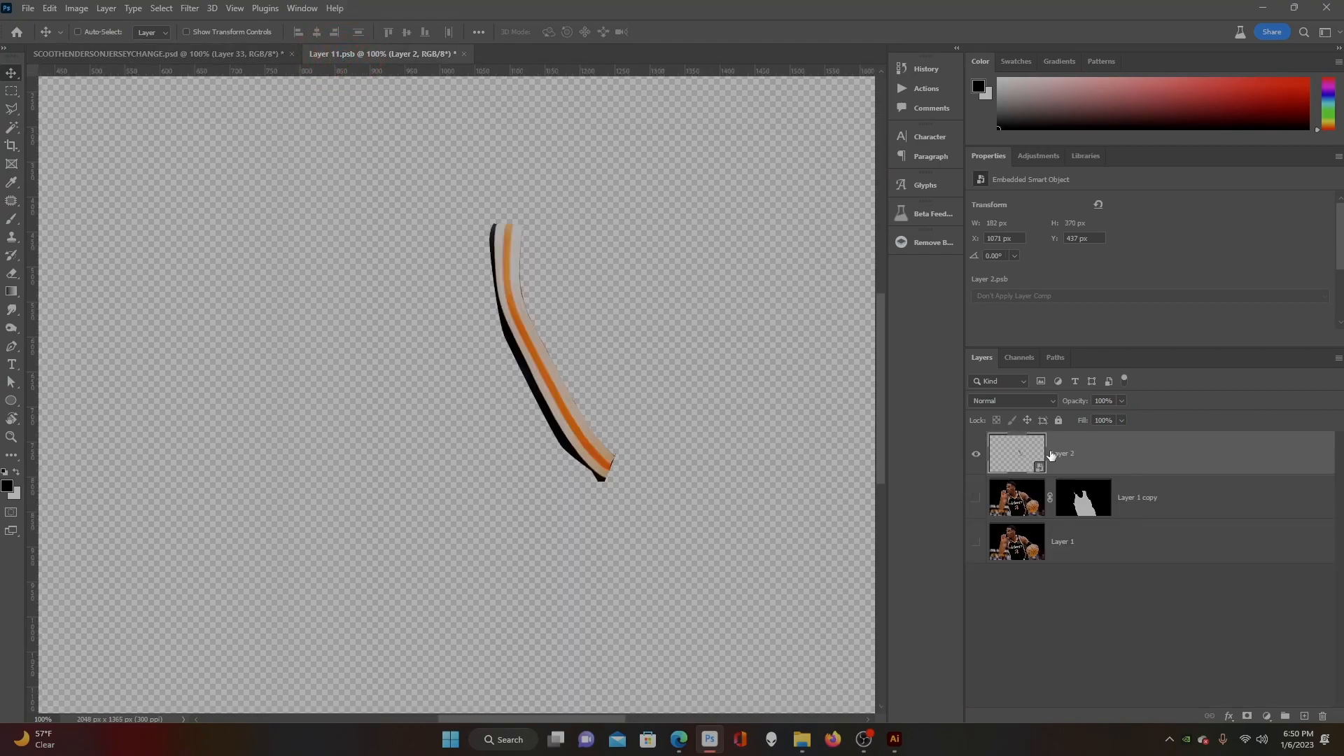
pyautogui.hotkey('ctrl', 'c')
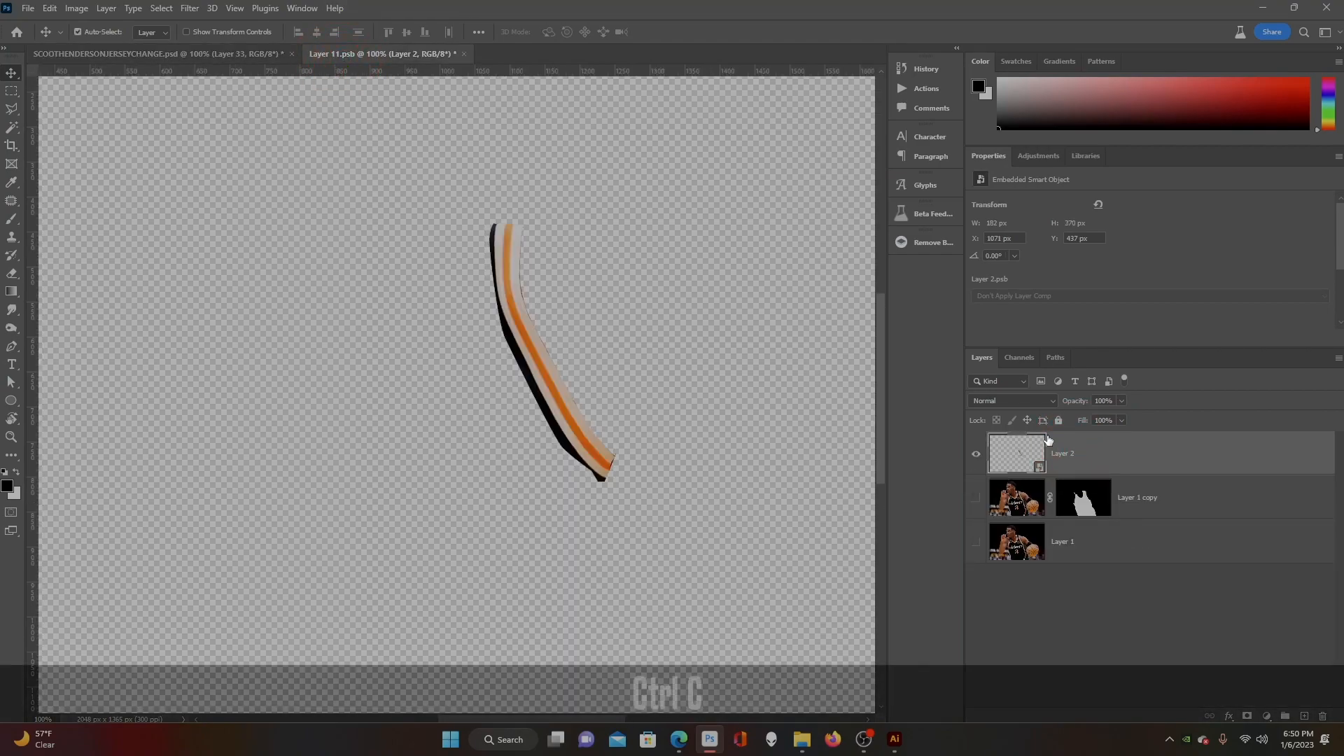
pyautogui.click(210, 54)
pyautogui.scroll(-2, 1183, 630)
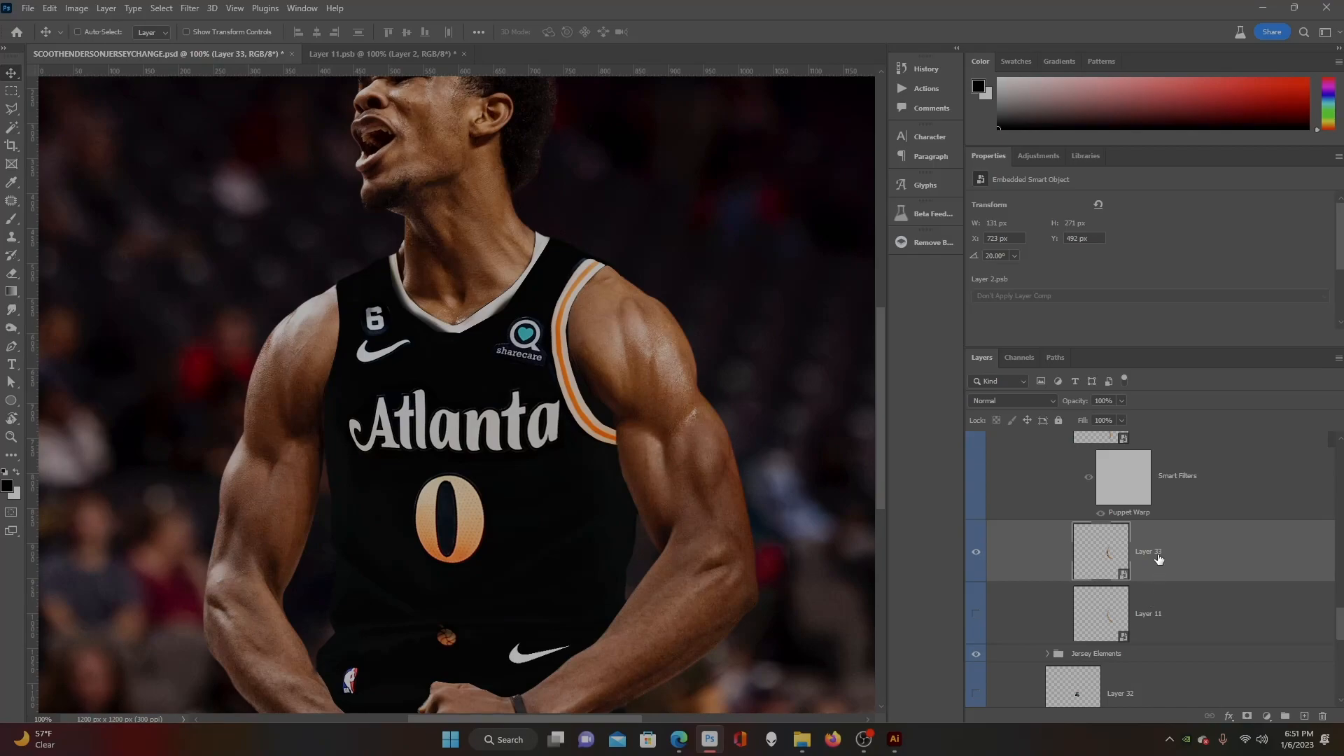
pyautogui.hotkey('ctrl', 'v')
# - Rotate the copied trim to about -143°, scale it to about 73%, and place it along the arm opening beside the 6 patch
pyautogui.hotkey('ctrl', 't')
pyautogui.moveTo(502, 456); pyautogui.dragTo(486, 461)
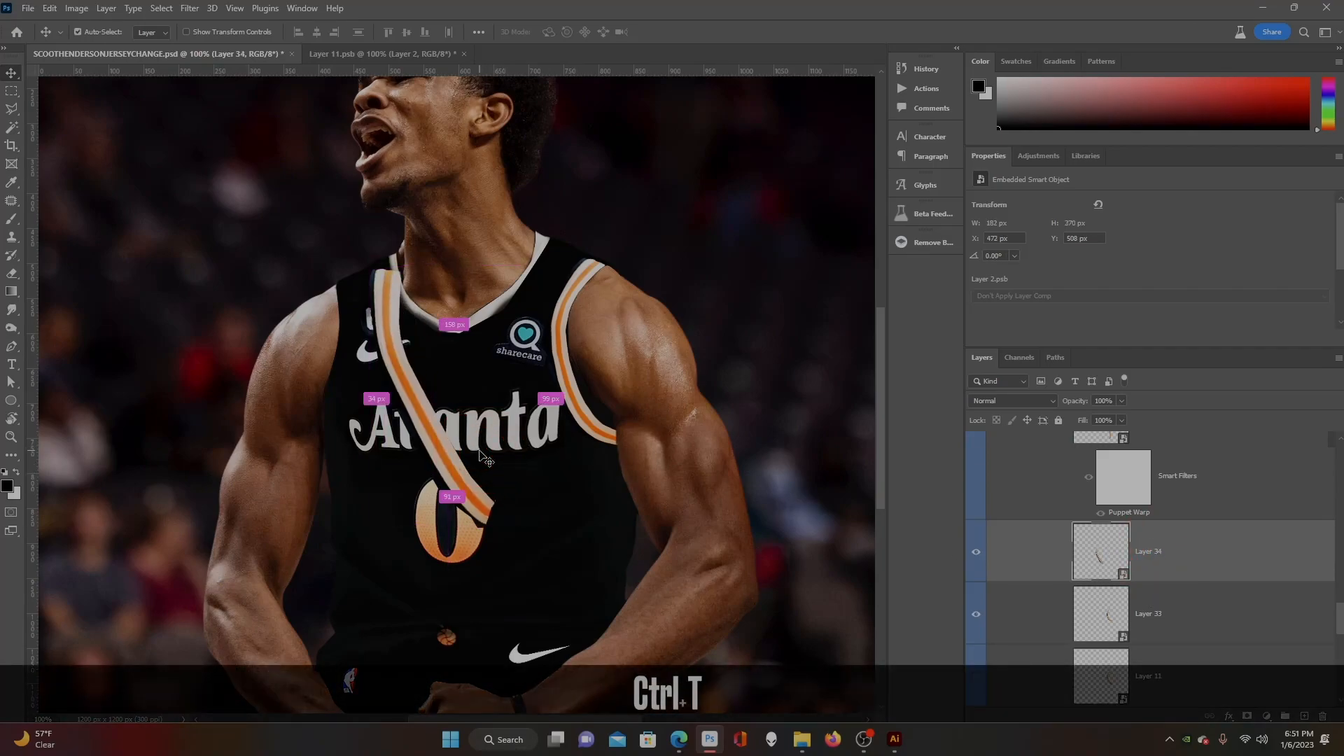
pyautogui.moveTo(511, 303); pyautogui.dragTo(385, 409)
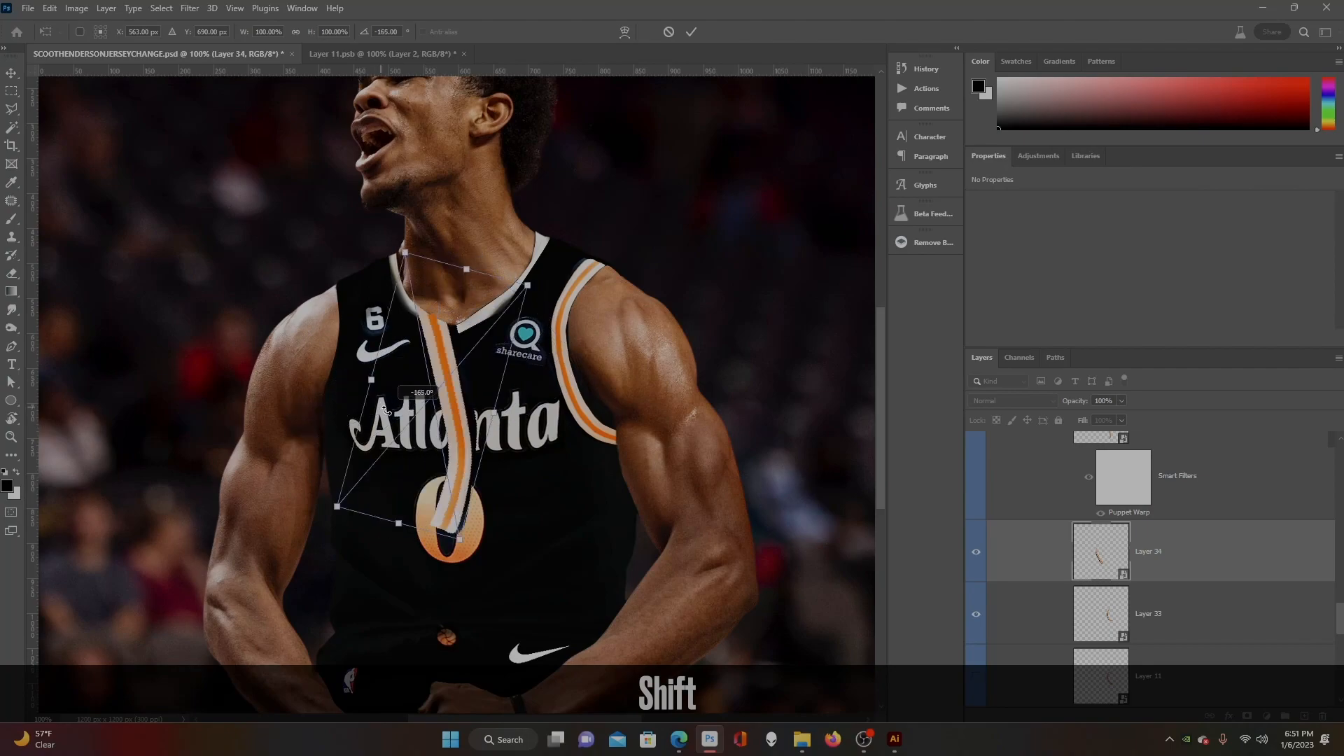
pyautogui.moveTo(506, 310); pyautogui.dragTo(403, 345)
pyautogui.moveTo(415, 388); pyautogui.dragTo(417, 428)
pyautogui.moveTo(332, 420); pyautogui.dragTo(343, 371)
pyautogui.press('Return')
# - Warp the copied trim so it follows the curve of the arm opening beside the 6 patch from shoulder to underarm
pyautogui.hotkey('ctrl', 't')
pyautogui.rightClick(349, 348)
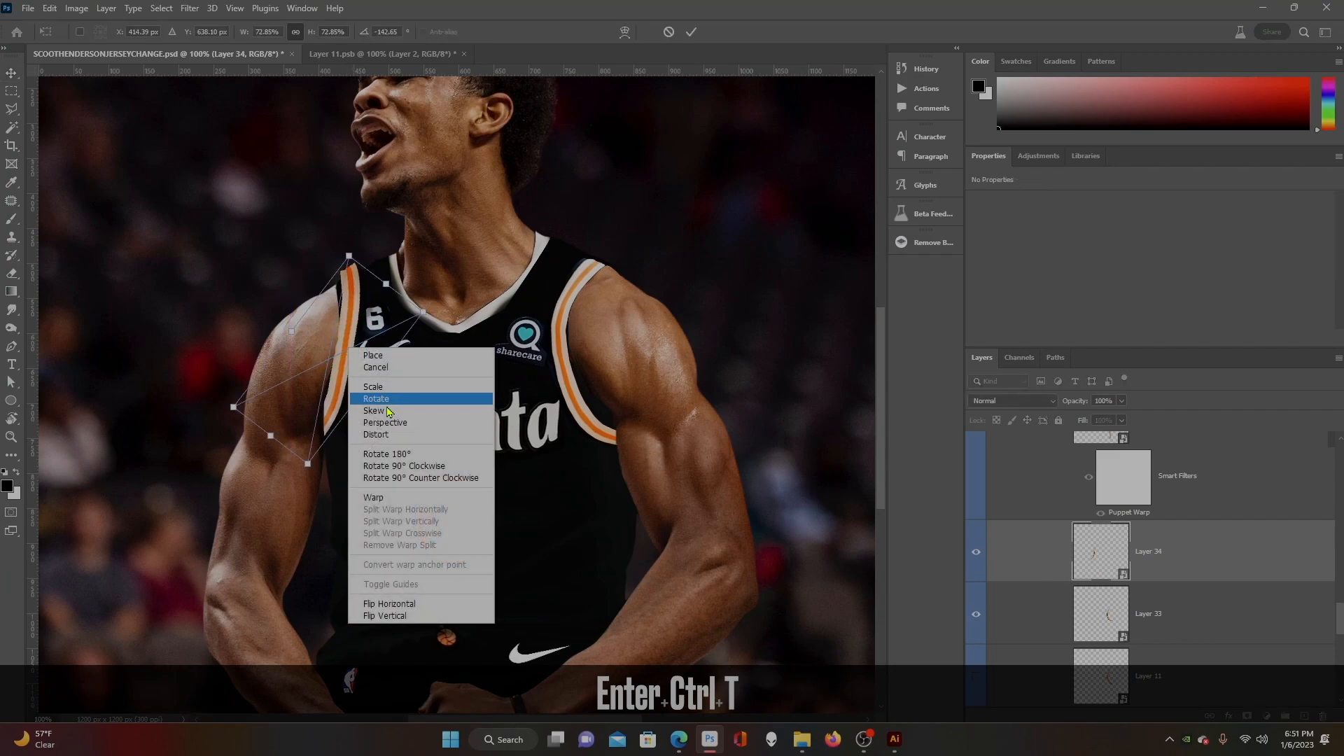
pyautogui.click(373, 497)
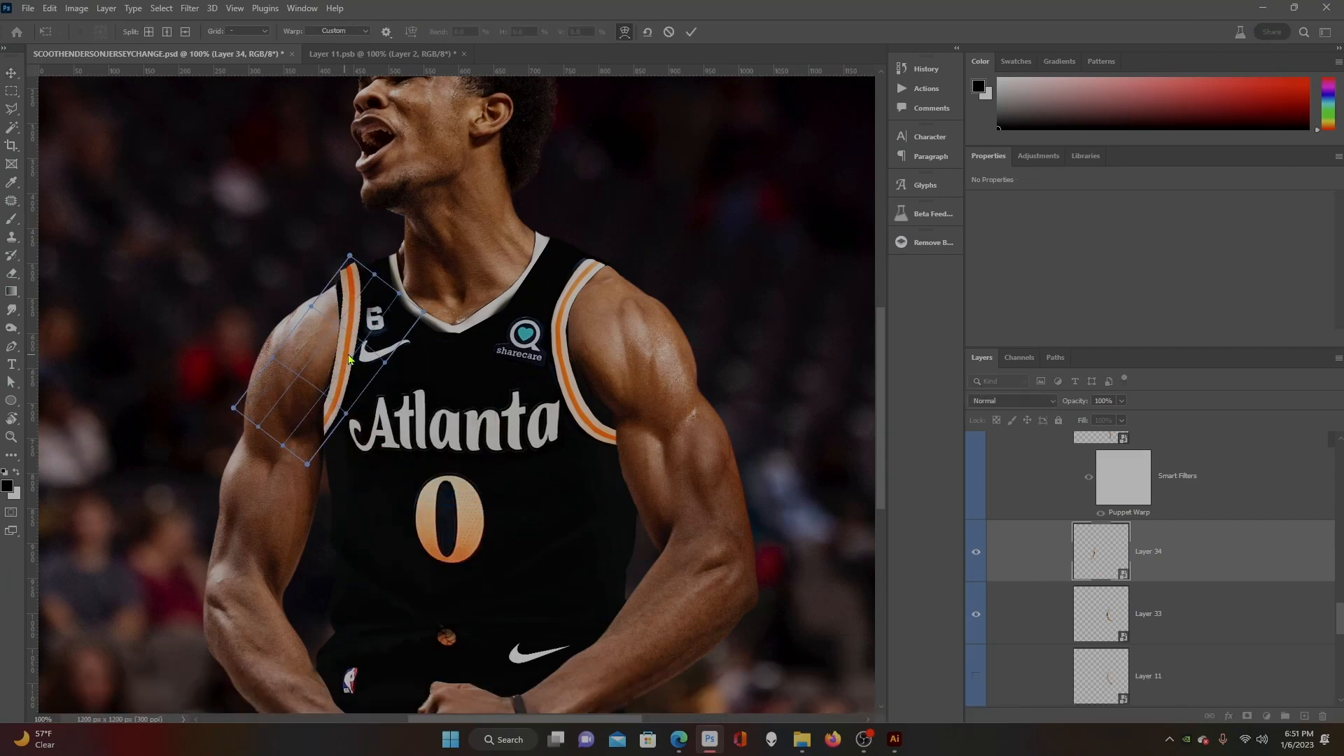
pyautogui.moveTo(349, 256); pyautogui.dragTo(341, 273)
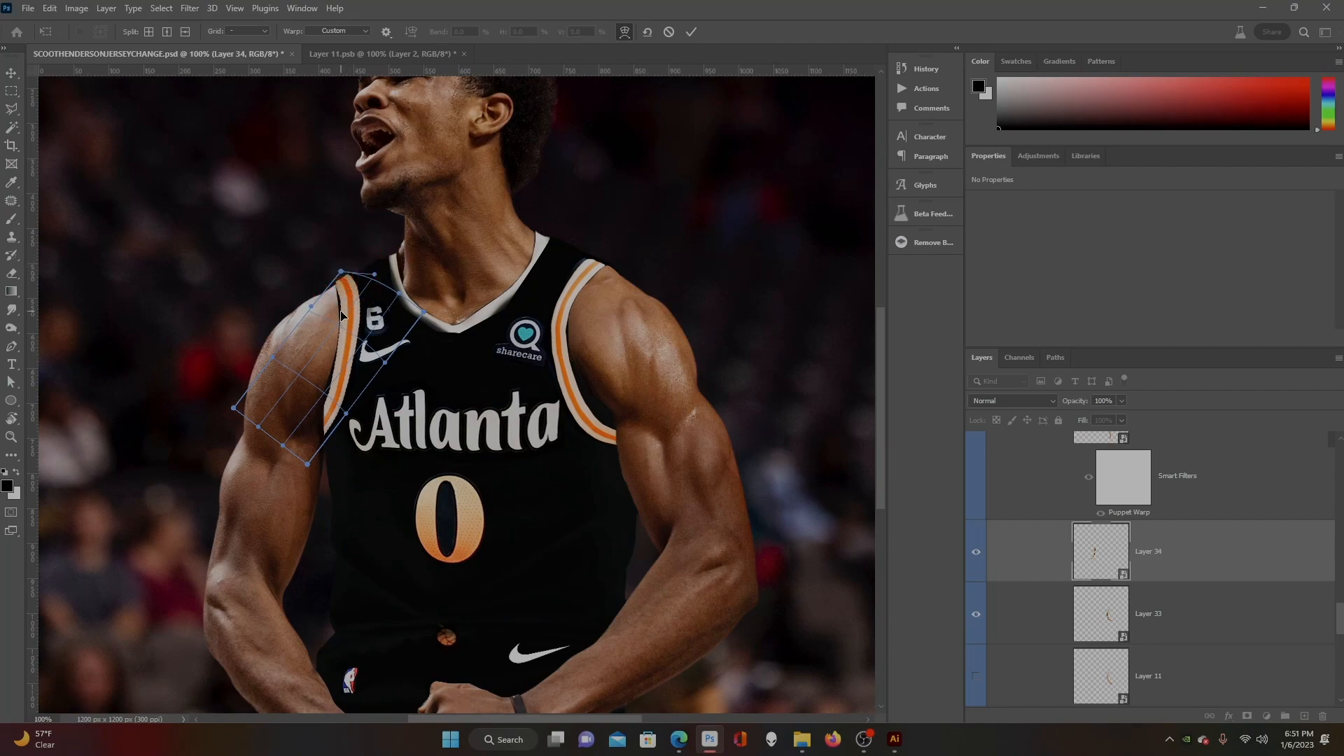
pyautogui.moveTo(321, 401); pyautogui.dragTo(349, 358)
pyautogui.moveTo(280, 446); pyautogui.dragTo(254, 401)
pyautogui.moveTo(307, 465); pyautogui.dragTo(300, 445)
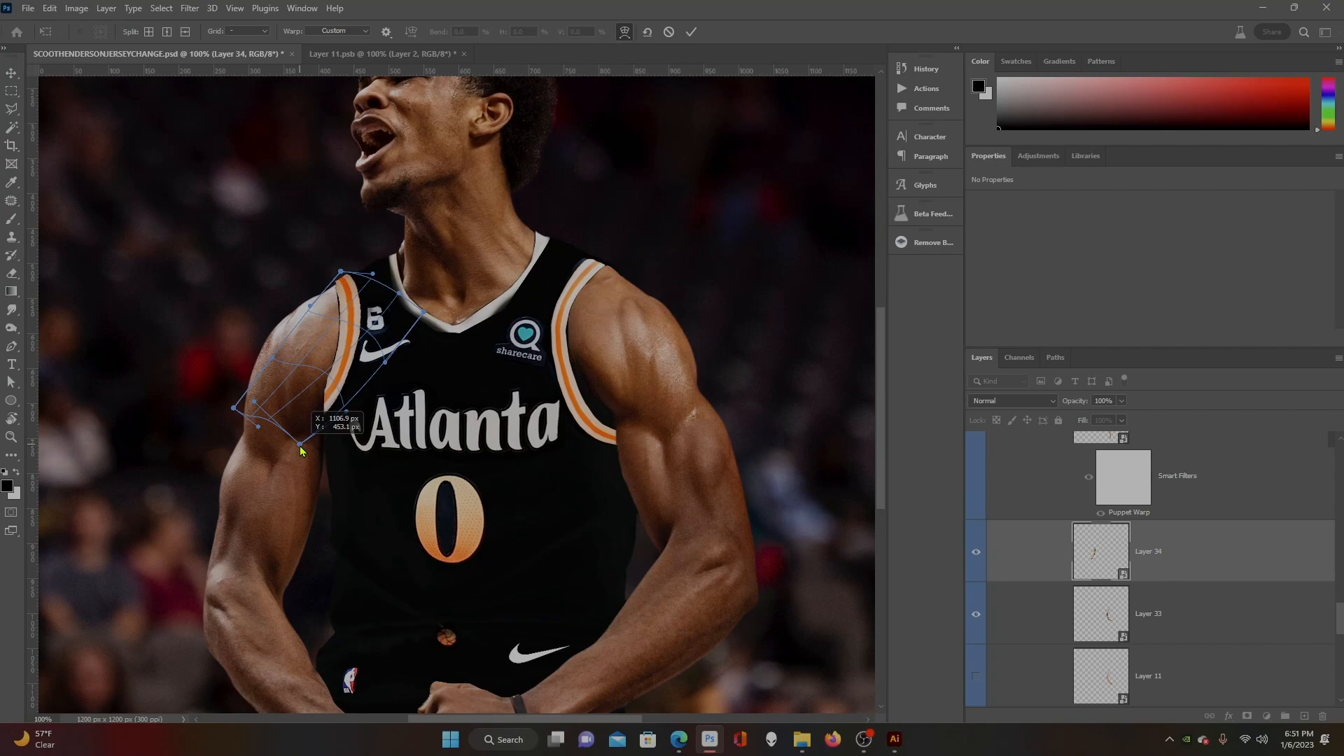
pyautogui.moveTo(300, 445); pyautogui.dragTo(300, 444)
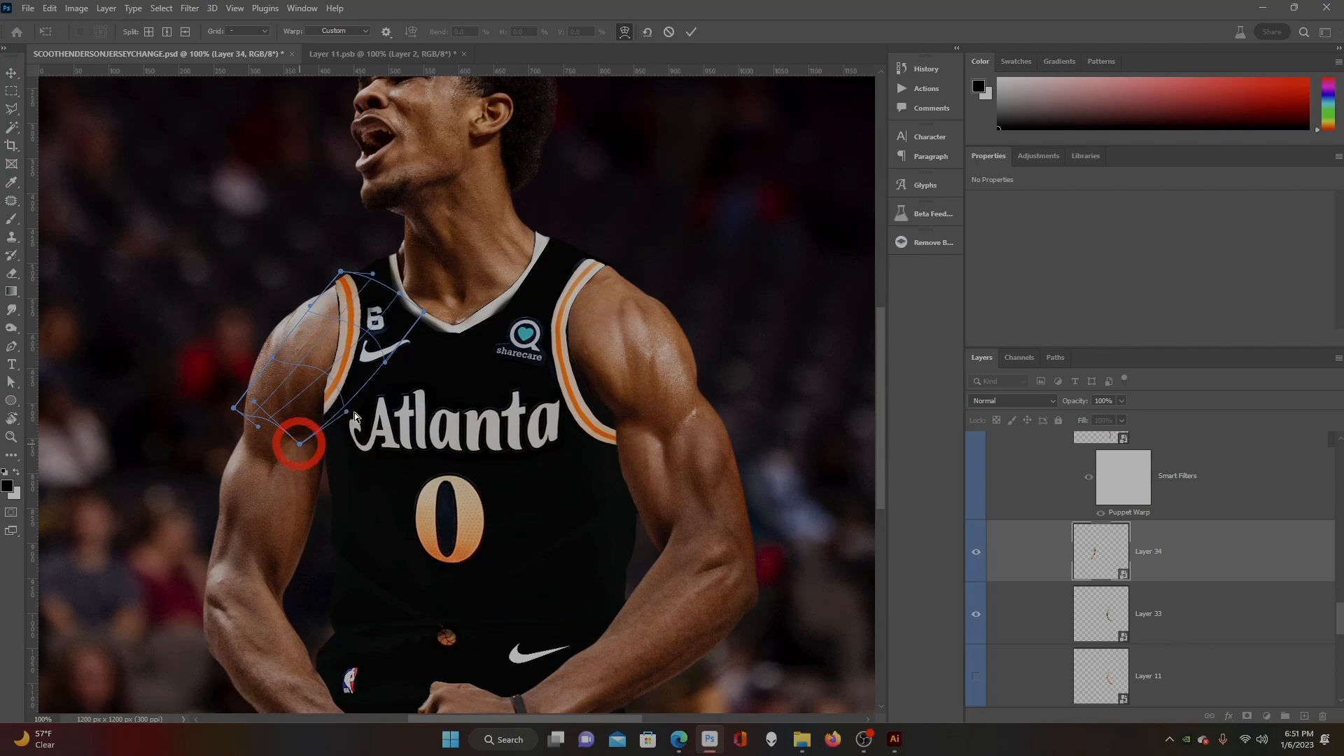
pyautogui.click(374, 348)
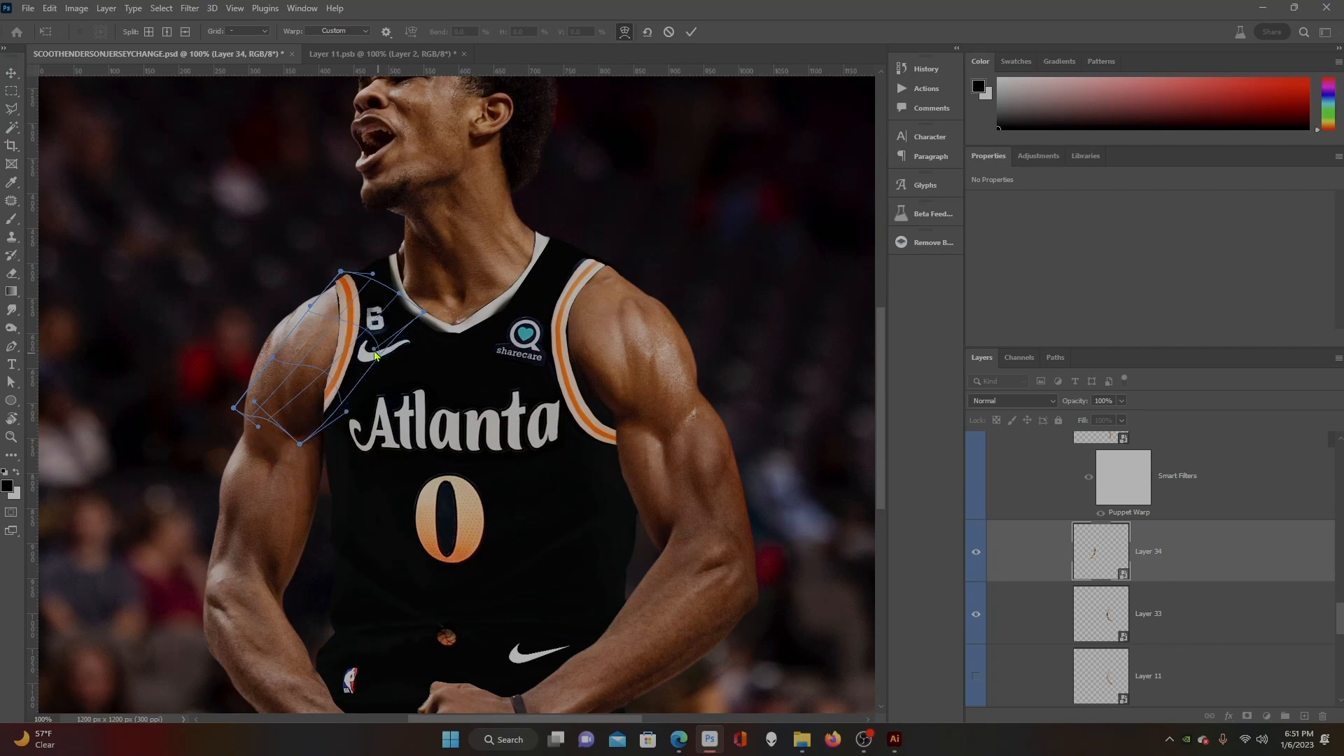
pyautogui.moveTo(345, 309); pyautogui.dragTo(389, 297)
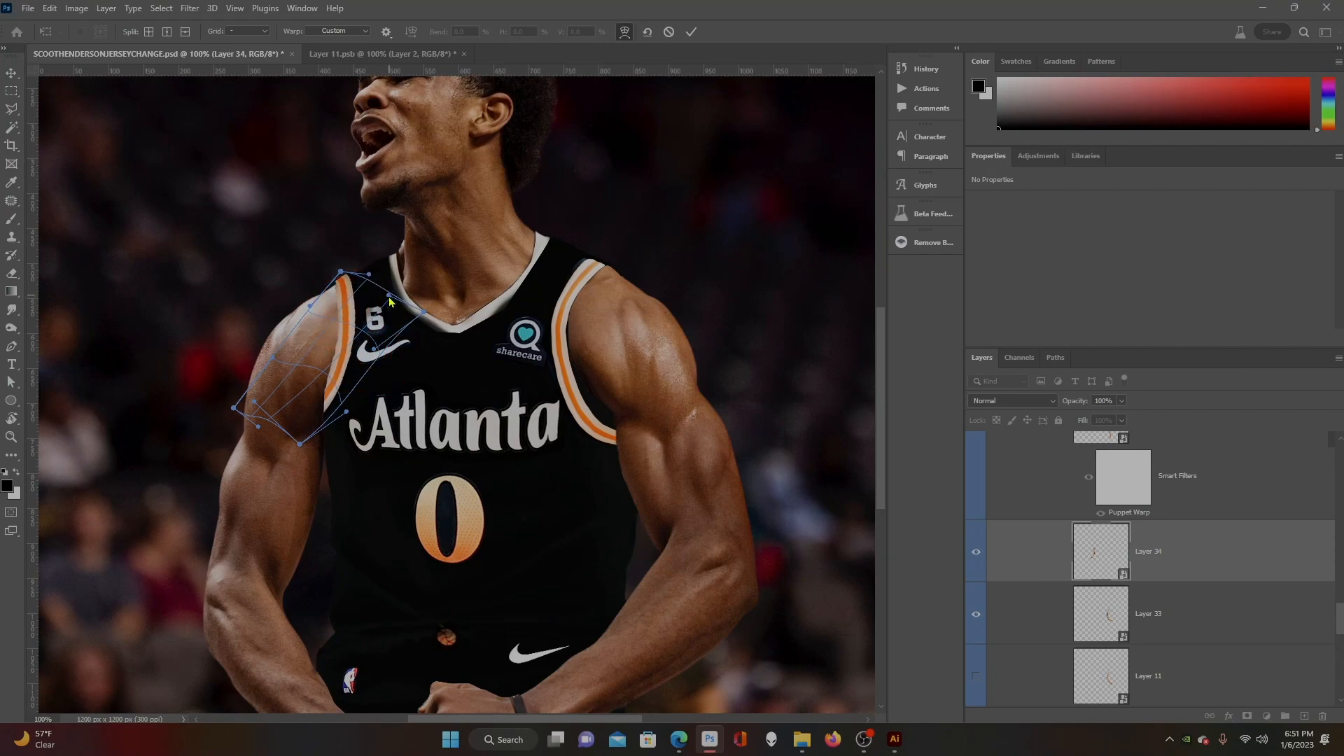
pyautogui.click(690, 32)
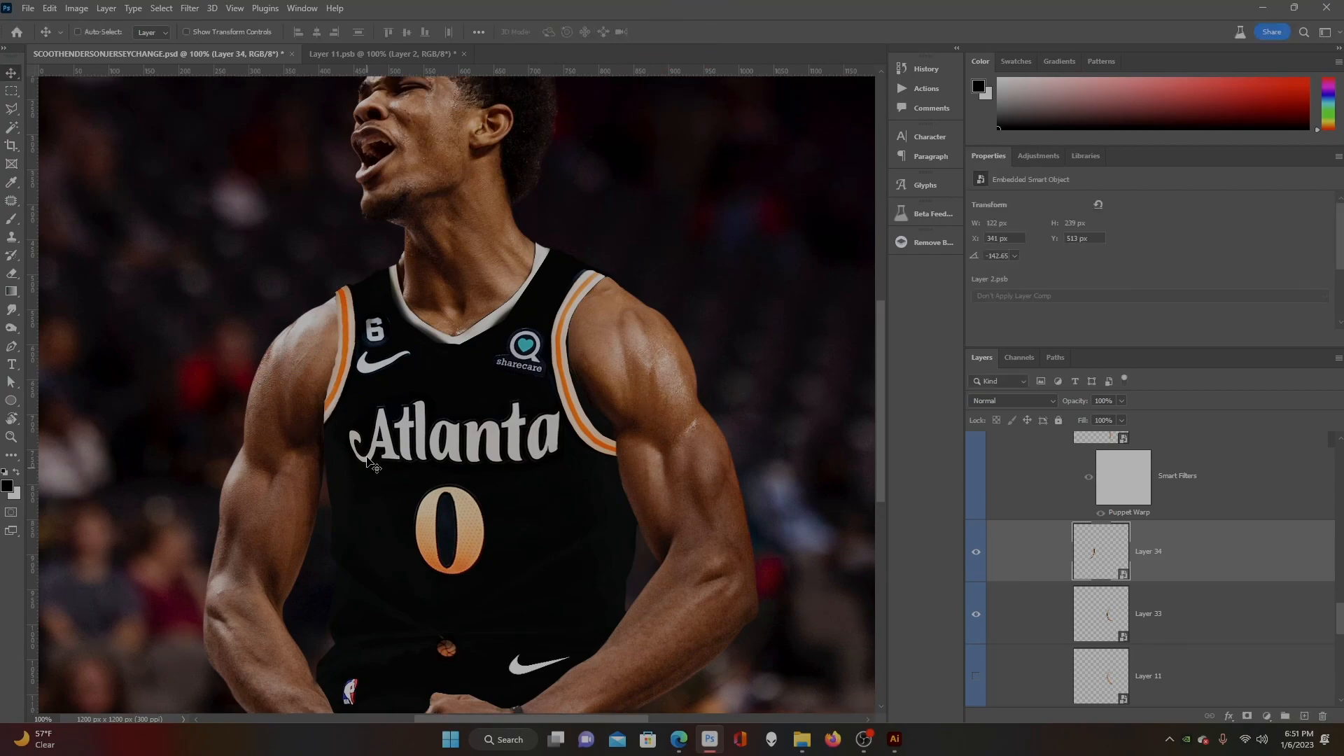
# - Distort the corners of the trim beside the 6 patch so its shoulder and underarm ends fit the arm opening more tightly
pyautogui.scroll(1, 366, 462)
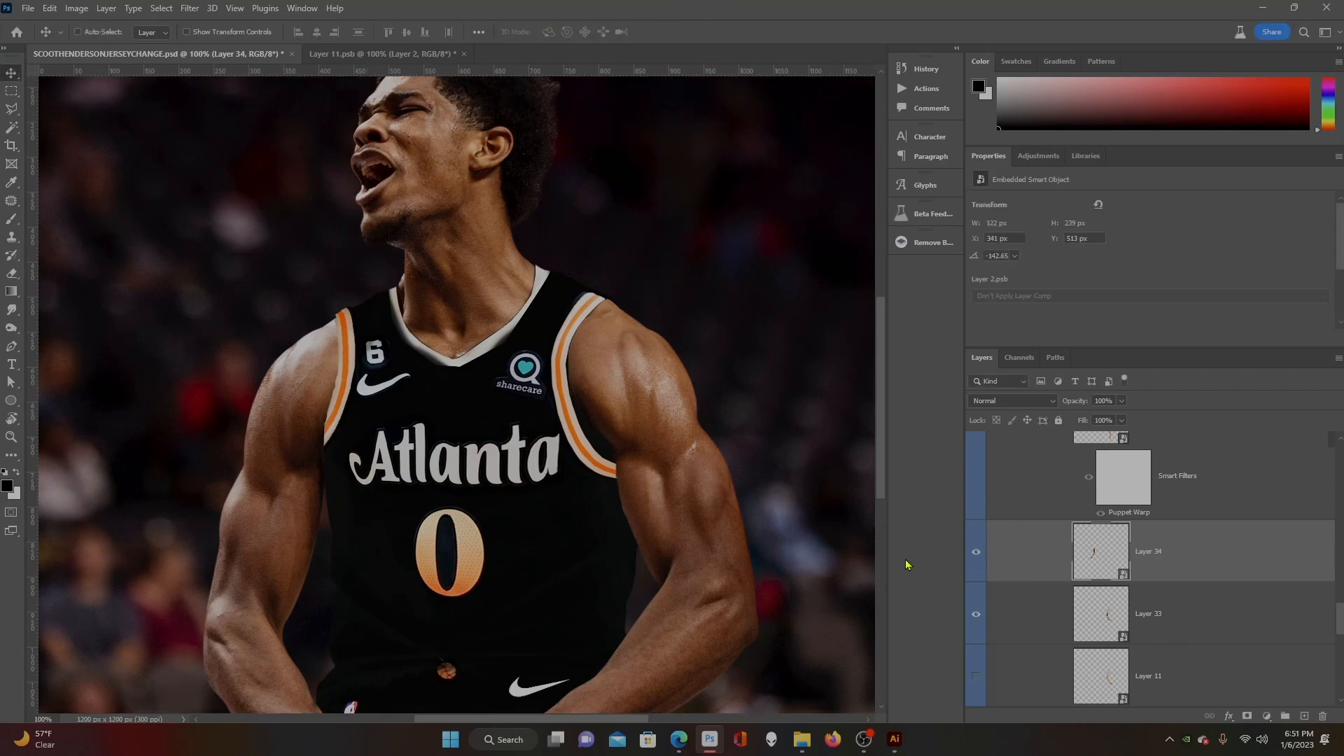
pyautogui.scroll(-1, 468, 540)
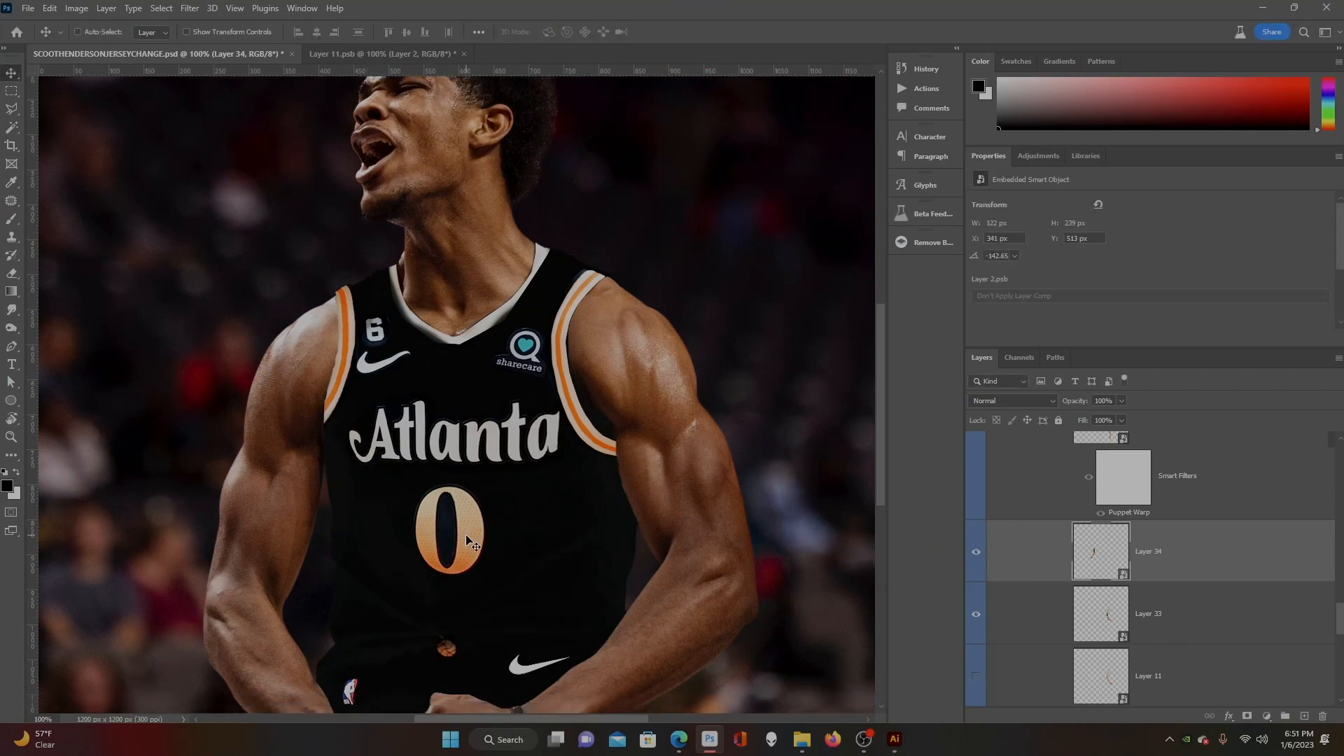
pyautogui.press('space')
pyautogui.moveTo(467, 541); pyautogui.dragTo(446, 495)
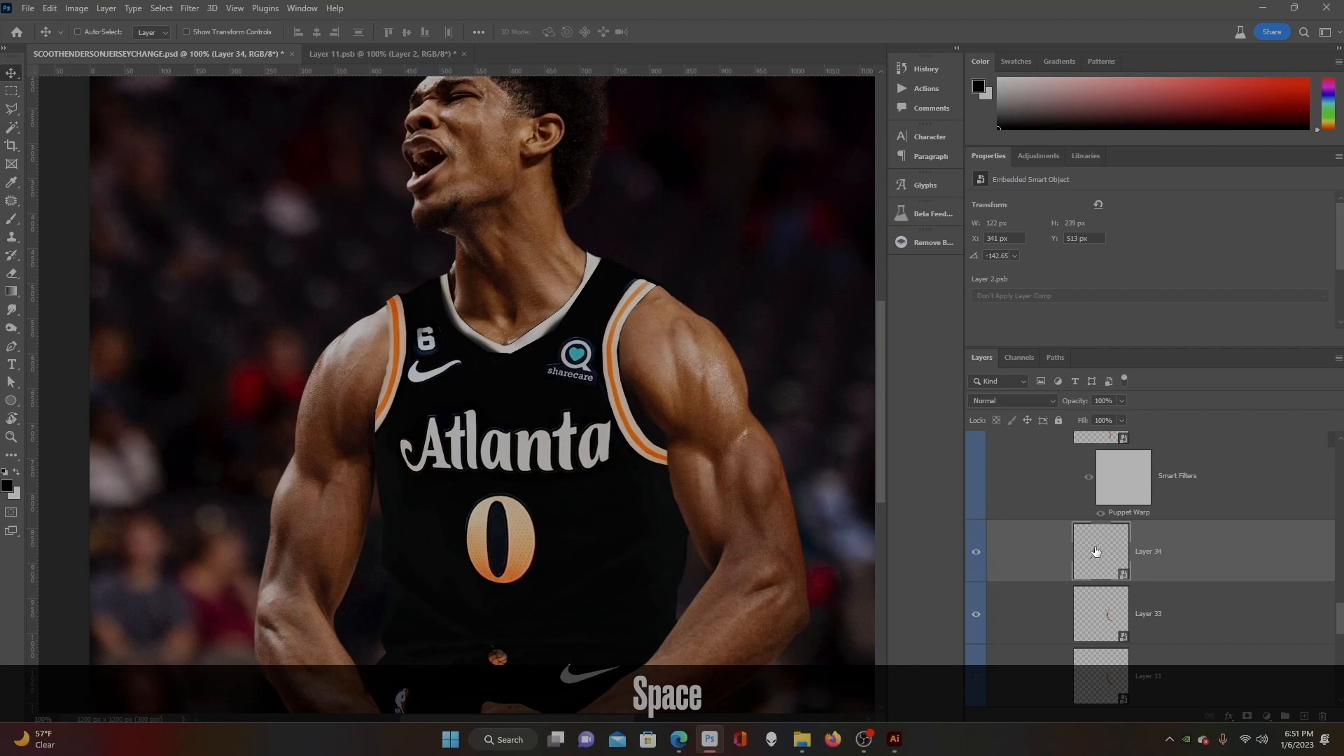
pyautogui.hotkey('ctrl', 't')
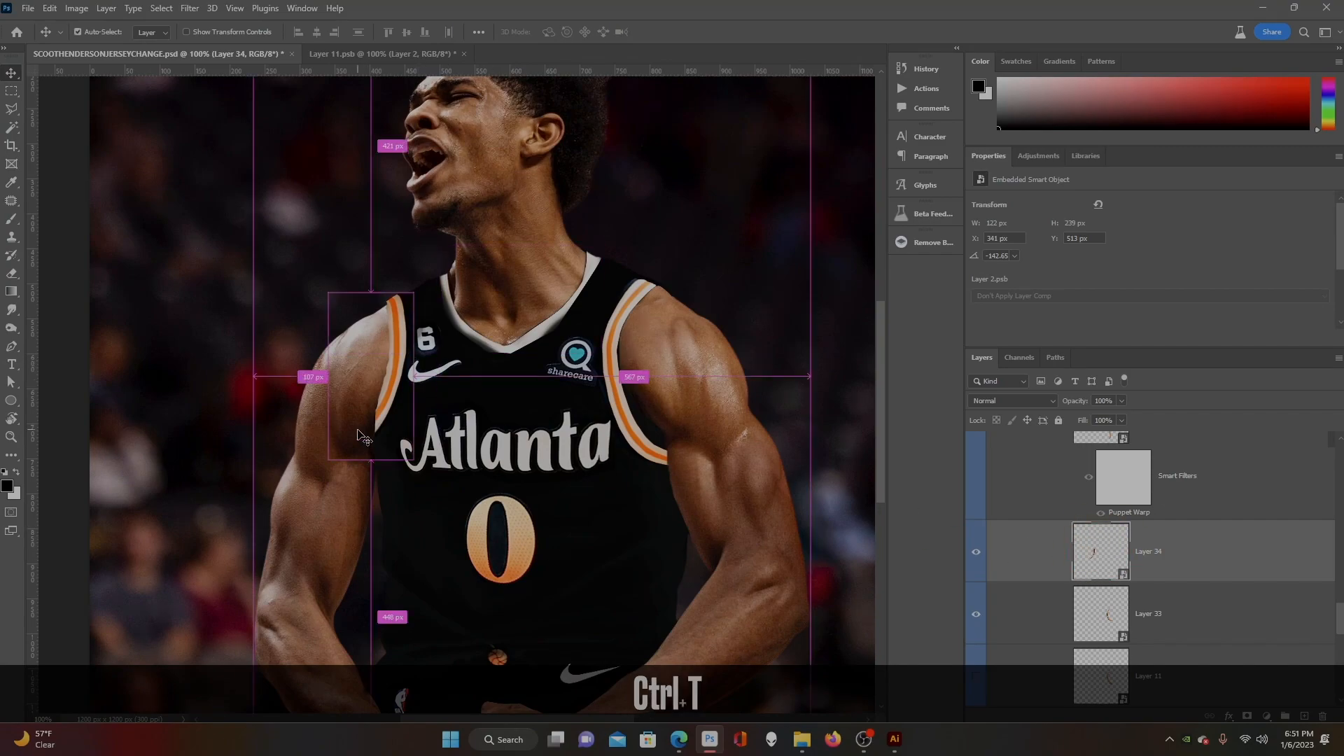
pyautogui.rightClick(418, 359)
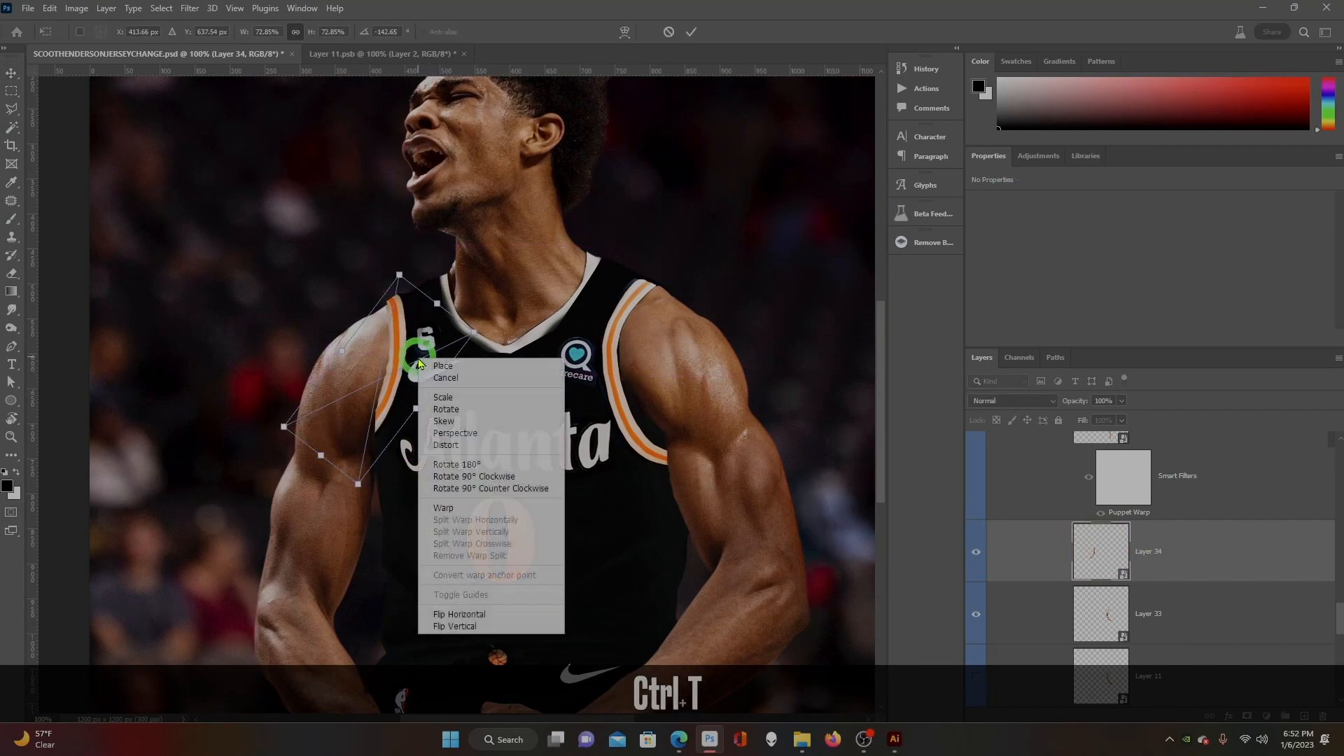
pyautogui.click(445, 446)
pyautogui.moveTo(282, 432); pyautogui.dragTo(322, 422)
pyautogui.moveTo(399, 275); pyautogui.dragTo(393, 286)
pyautogui.press('Return')
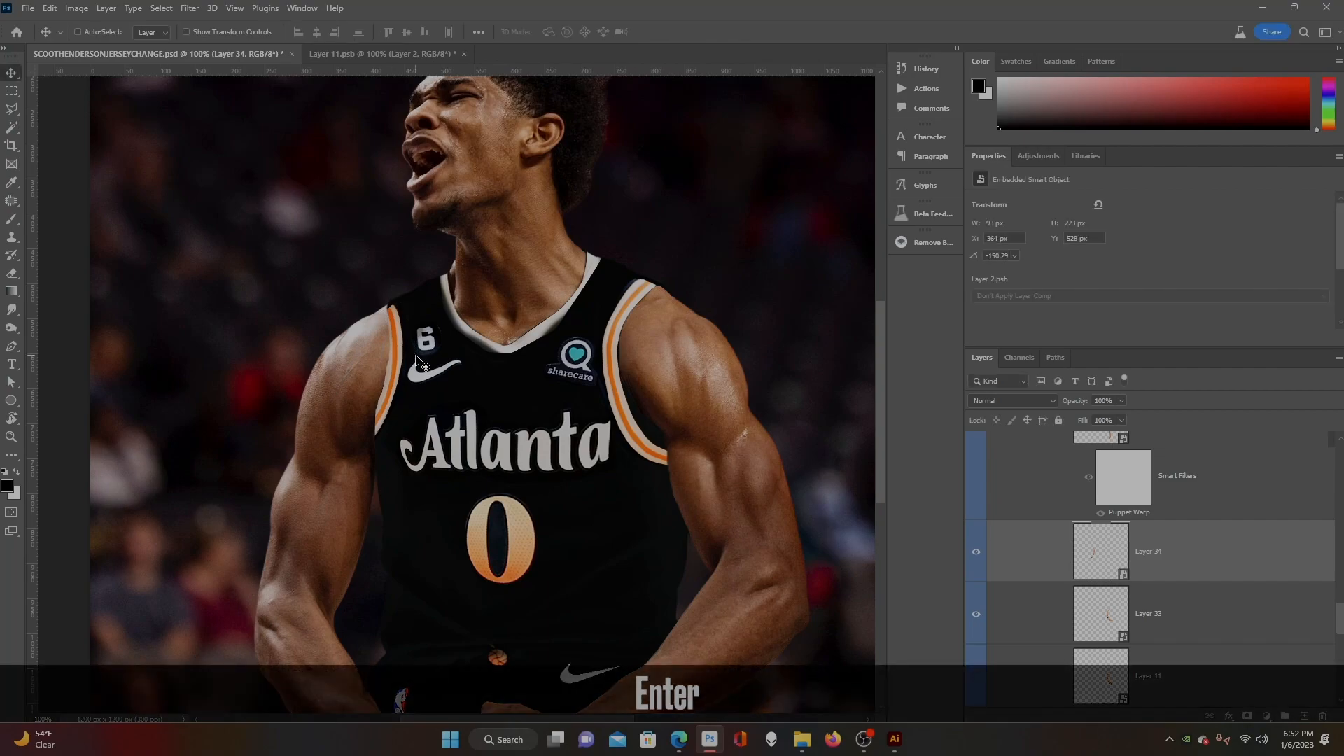
pyautogui.moveTo(416, 354); pyautogui.dragTo(416, 347)
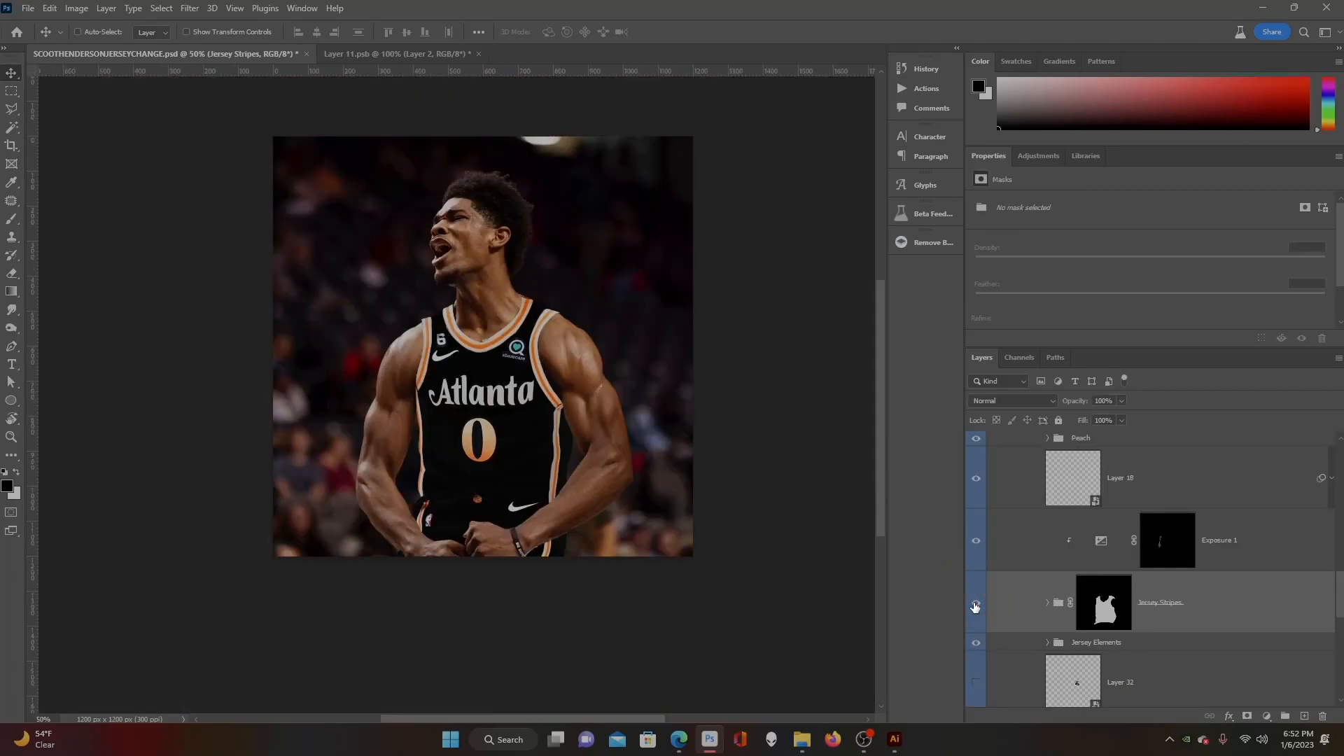
# - Toggle the Short Stripes group off and on to compare the finished jersey with and without it
pyautogui.scroll(2, 976, 606)
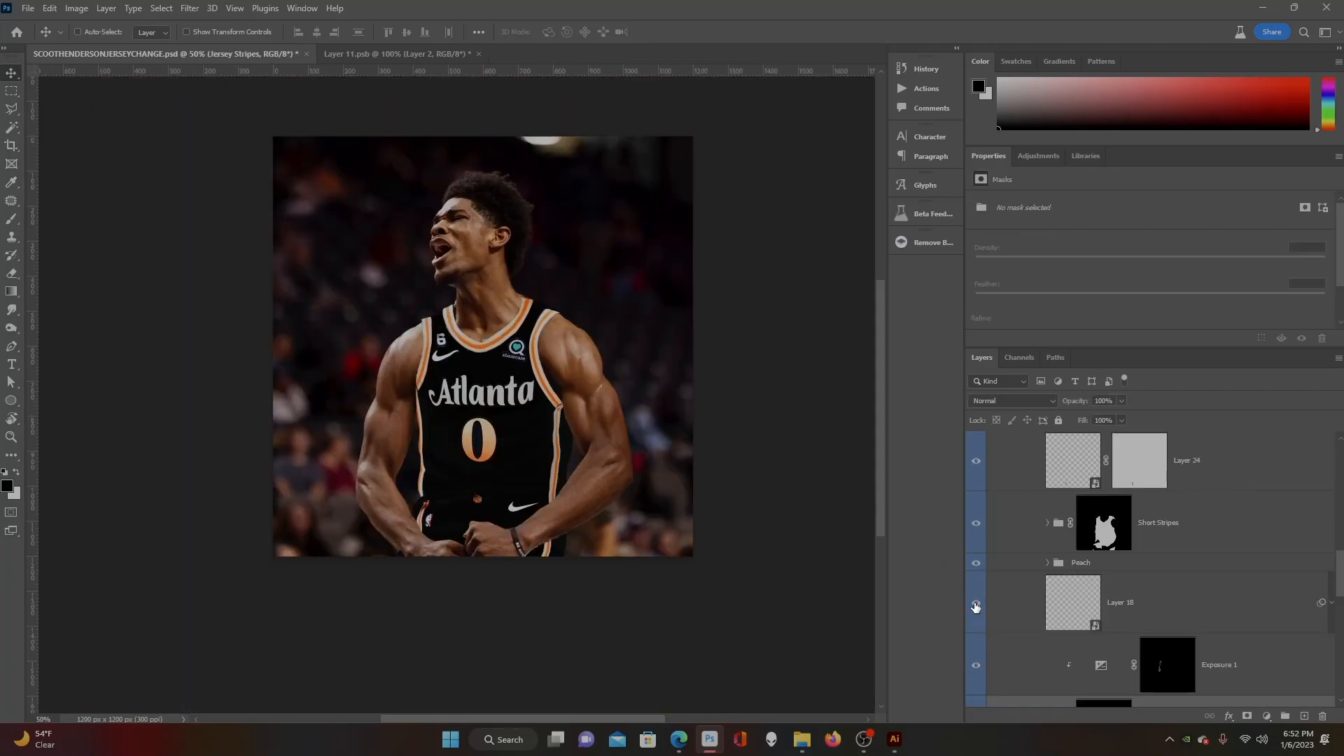
pyautogui.click(976, 523)
pyautogui.click(976, 524)
pyautogui.scroll(-1, 1074, 608)
pyautogui.scroll(2, 1074, 610)
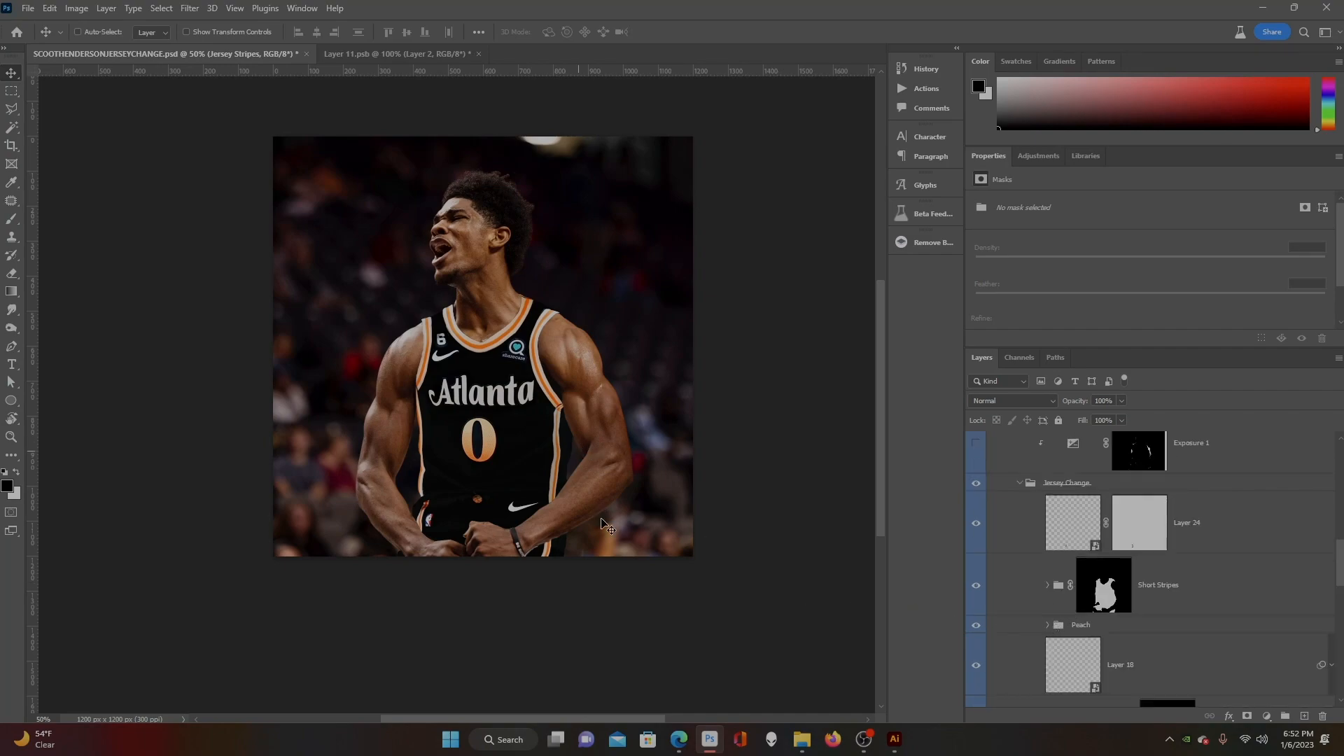
pyautogui.scroll(-1, 560, 468)
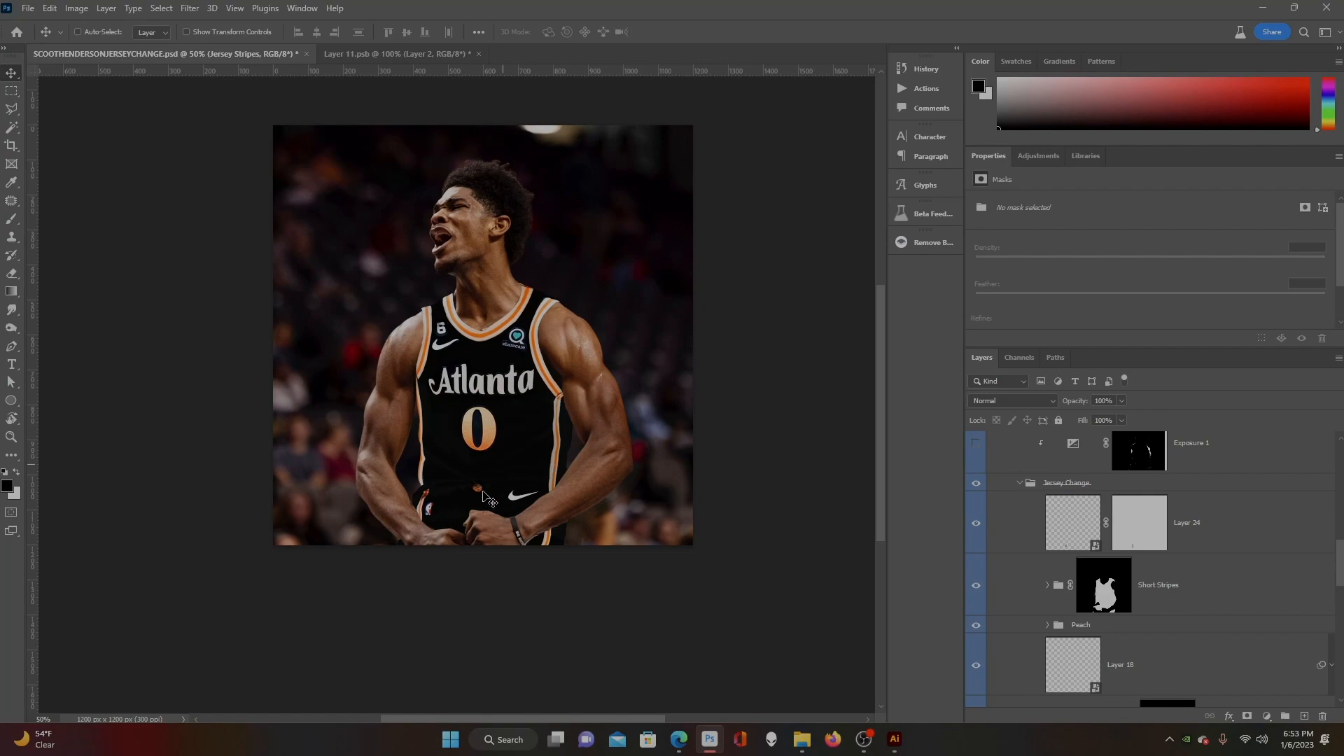
# - Collapse the Jersey Change group and toggle the Exposure 1 adjustment above it to check its effect on the image
pyautogui.click(1019, 483)
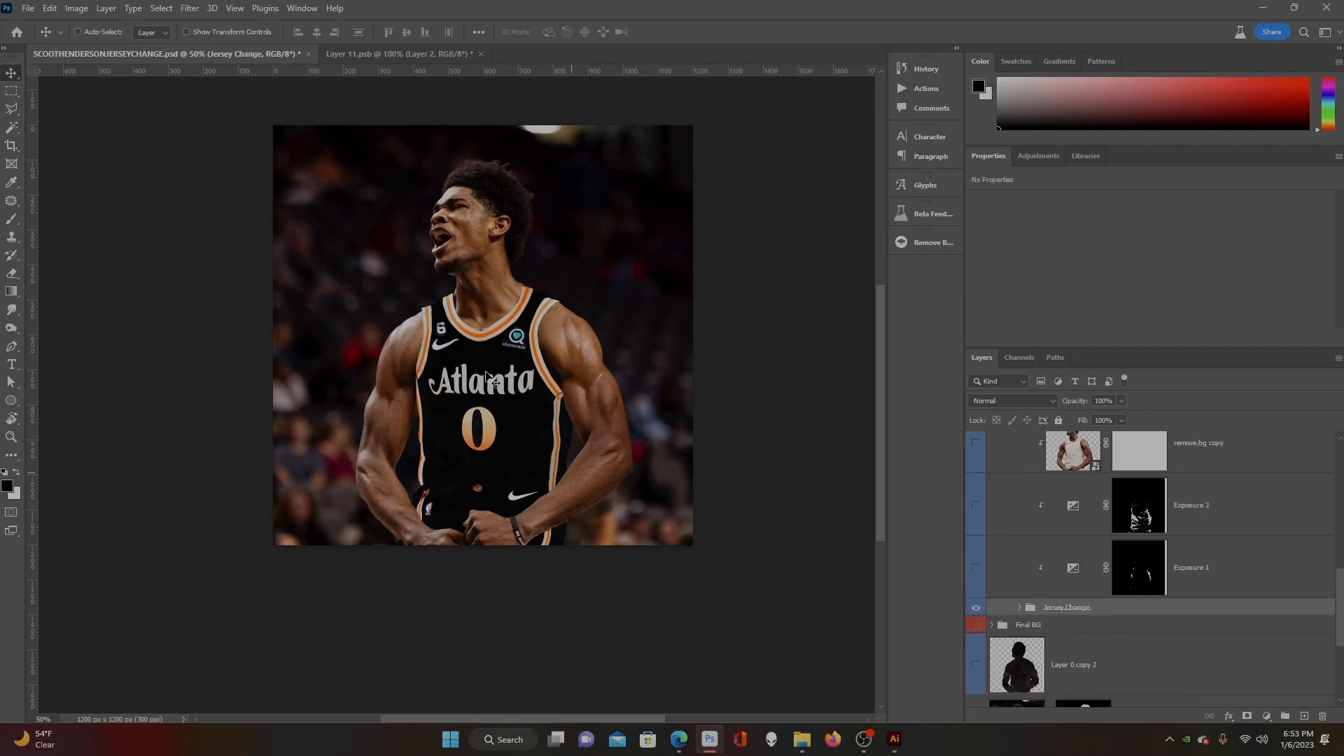
pyautogui.scroll(2, 493, 391)
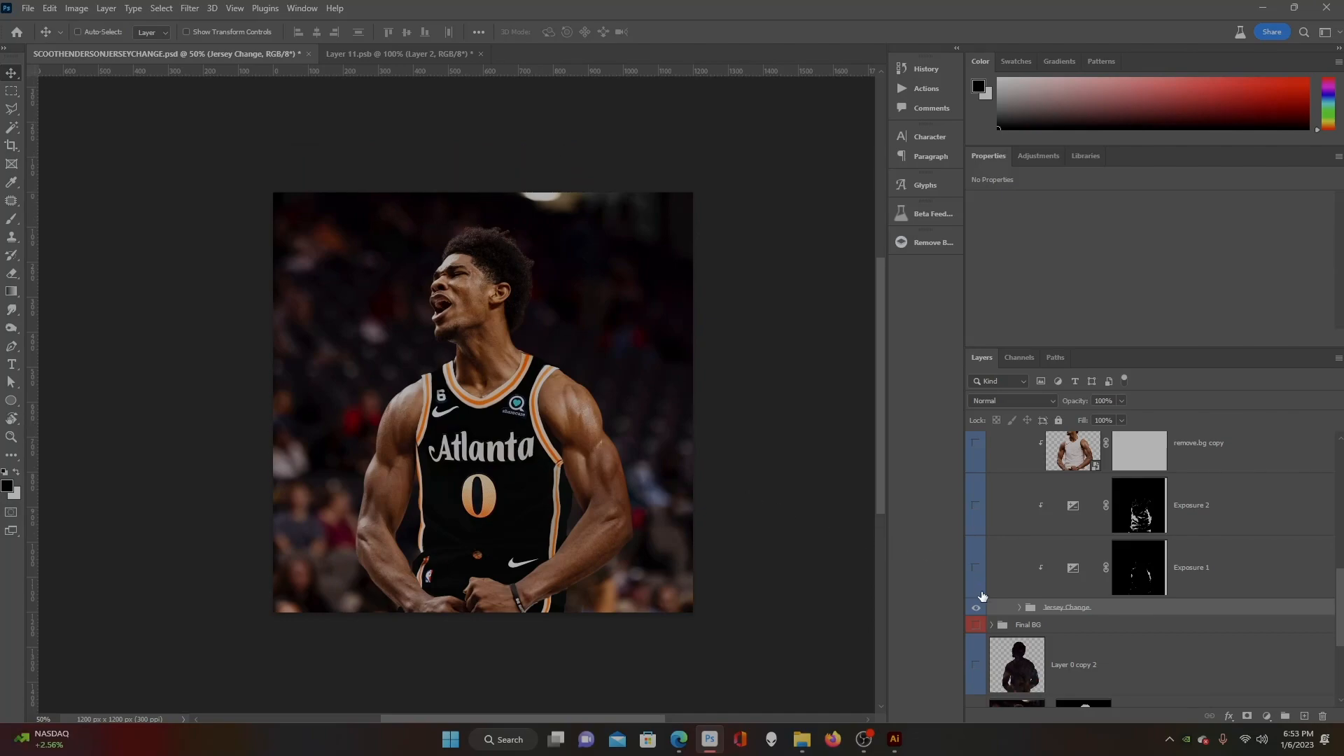
pyautogui.click(974, 568)
pyautogui.click(974, 569)
pyautogui.scroll(-1, 532, 464)
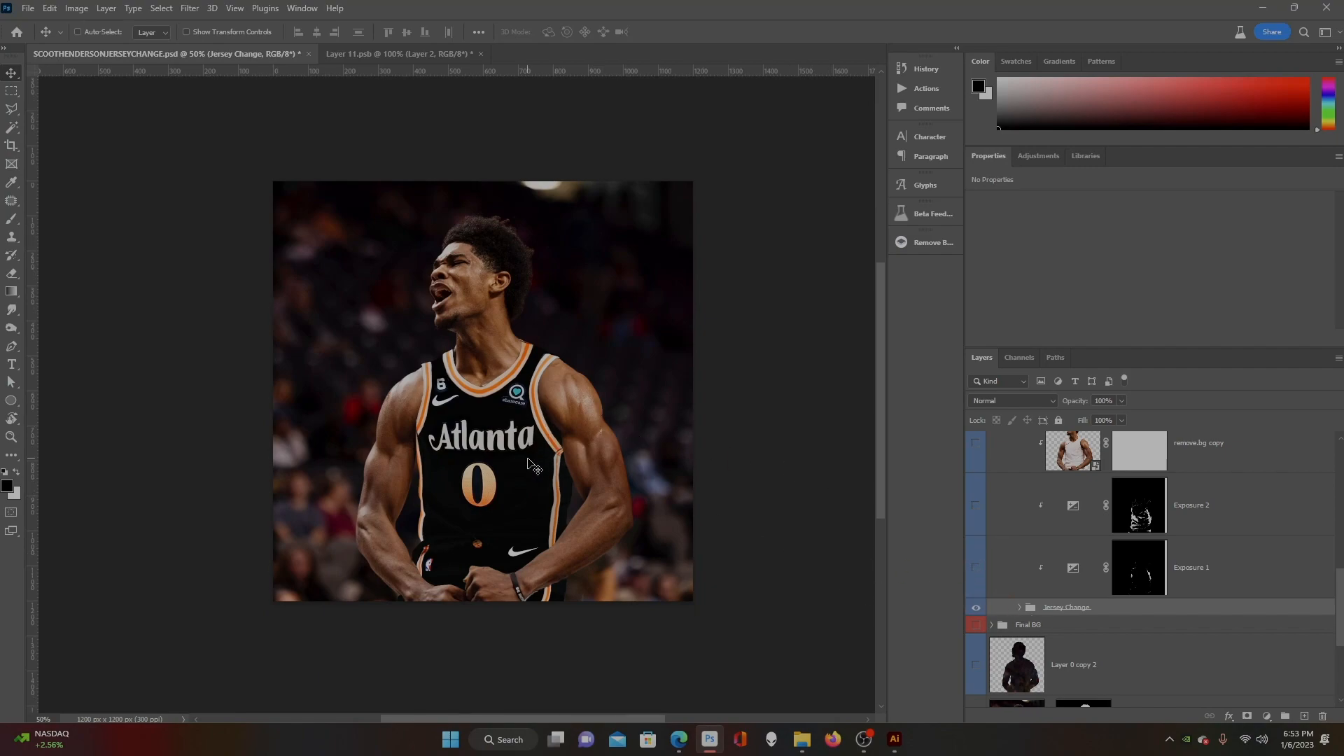
pyautogui.scroll(2, 534, 467)
pyautogui.scroll(-1, 534, 469)
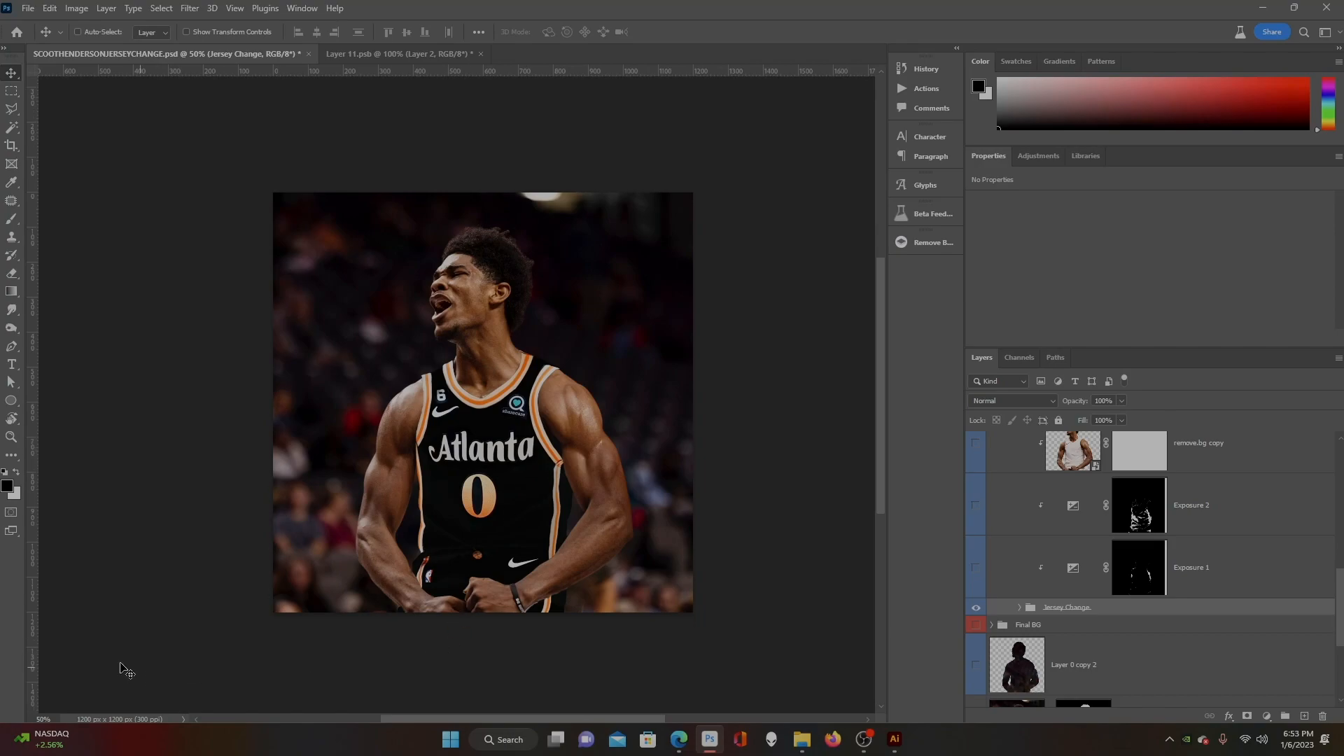
pyautogui.press('ctrl+KP_0')
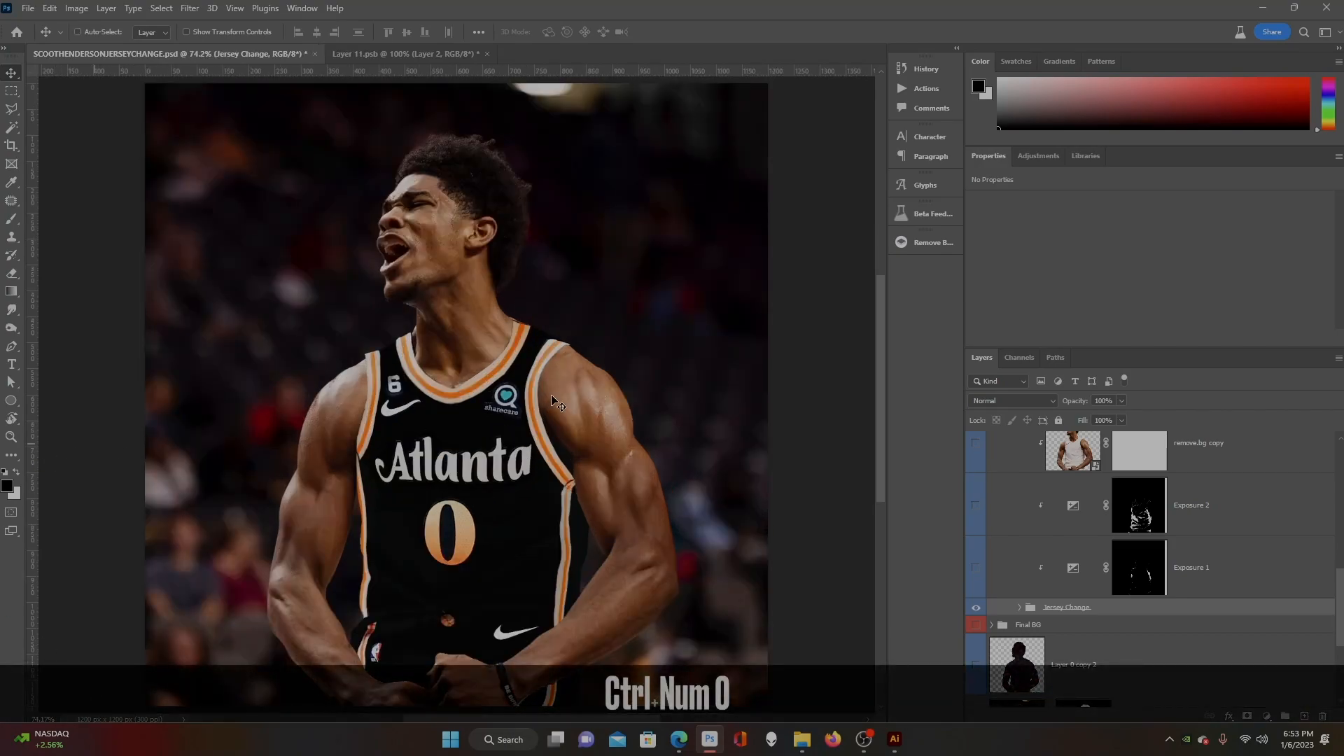
pyautogui.scroll(-3, 630, 413)
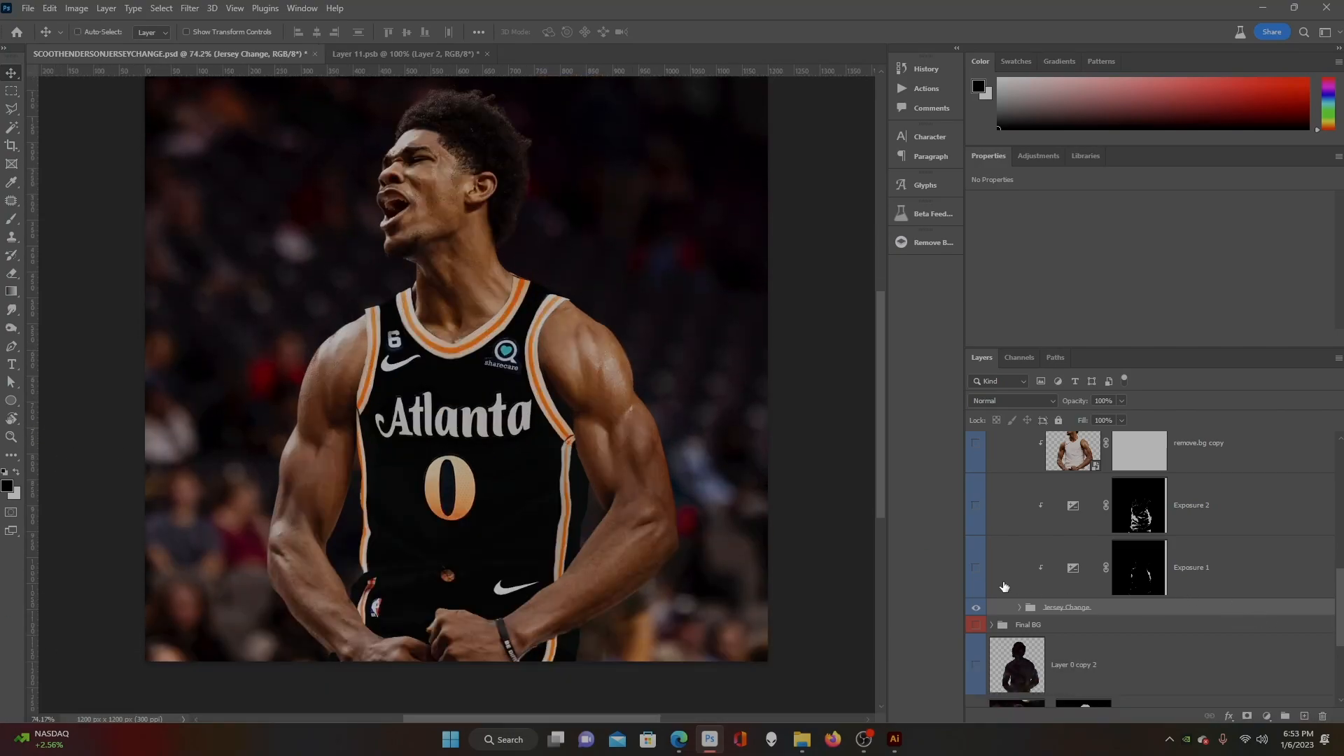
pyautogui.scroll(-2, 998, 583)
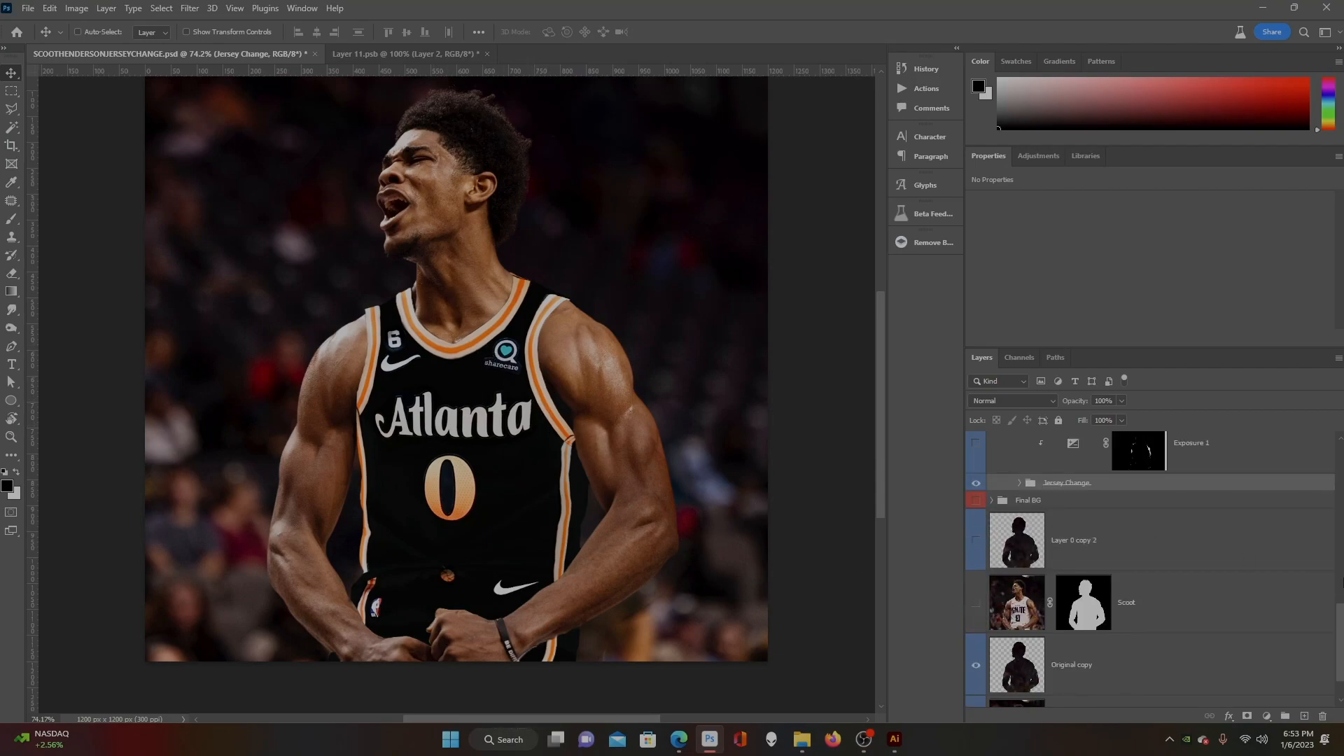
pyautogui.scroll(2, 1041, 482)
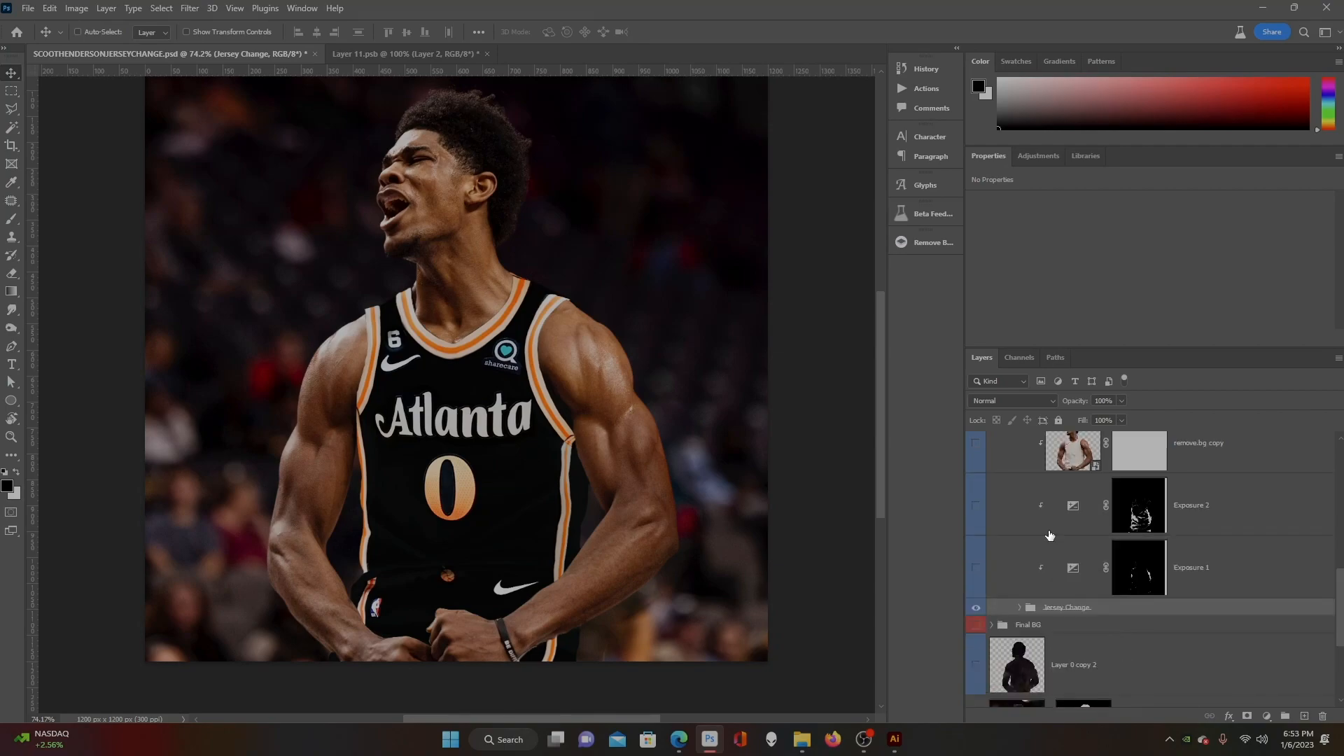
# - Toggle the remove.bg copy layer to view the plain white jersey over the new one, and select that layer
pyautogui.click(976, 443)
pyautogui.click(976, 443)
pyautogui.click(976, 442)
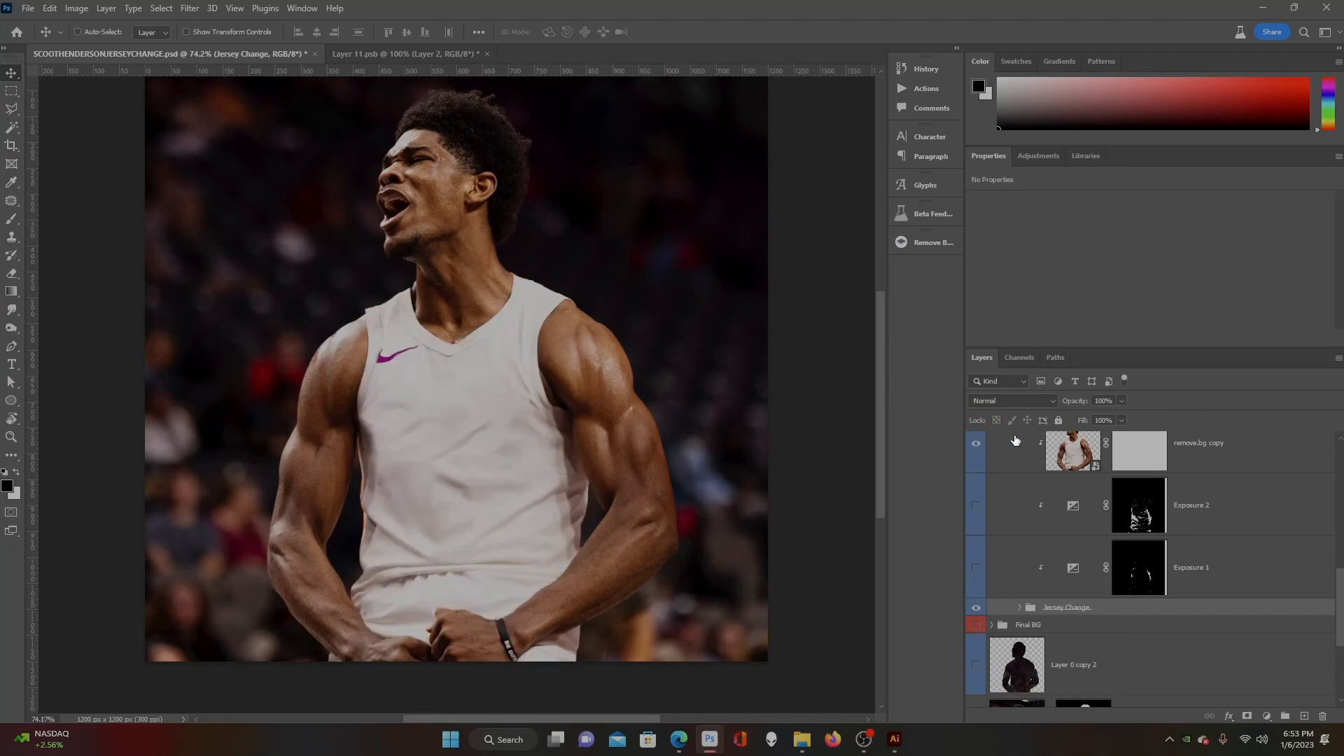
pyautogui.click(1071, 441)
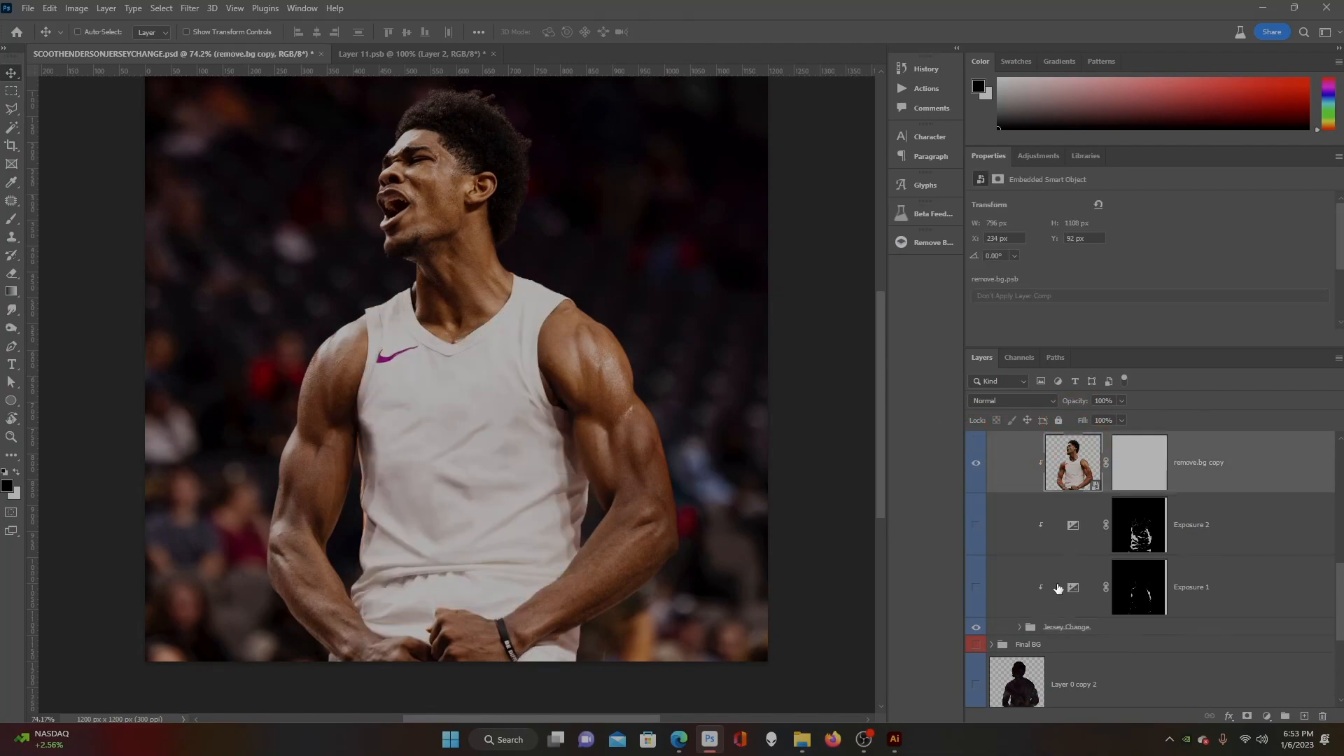
# - Hide the remove.bg copy layer and delete its layer mask
pyautogui.click(977, 473)
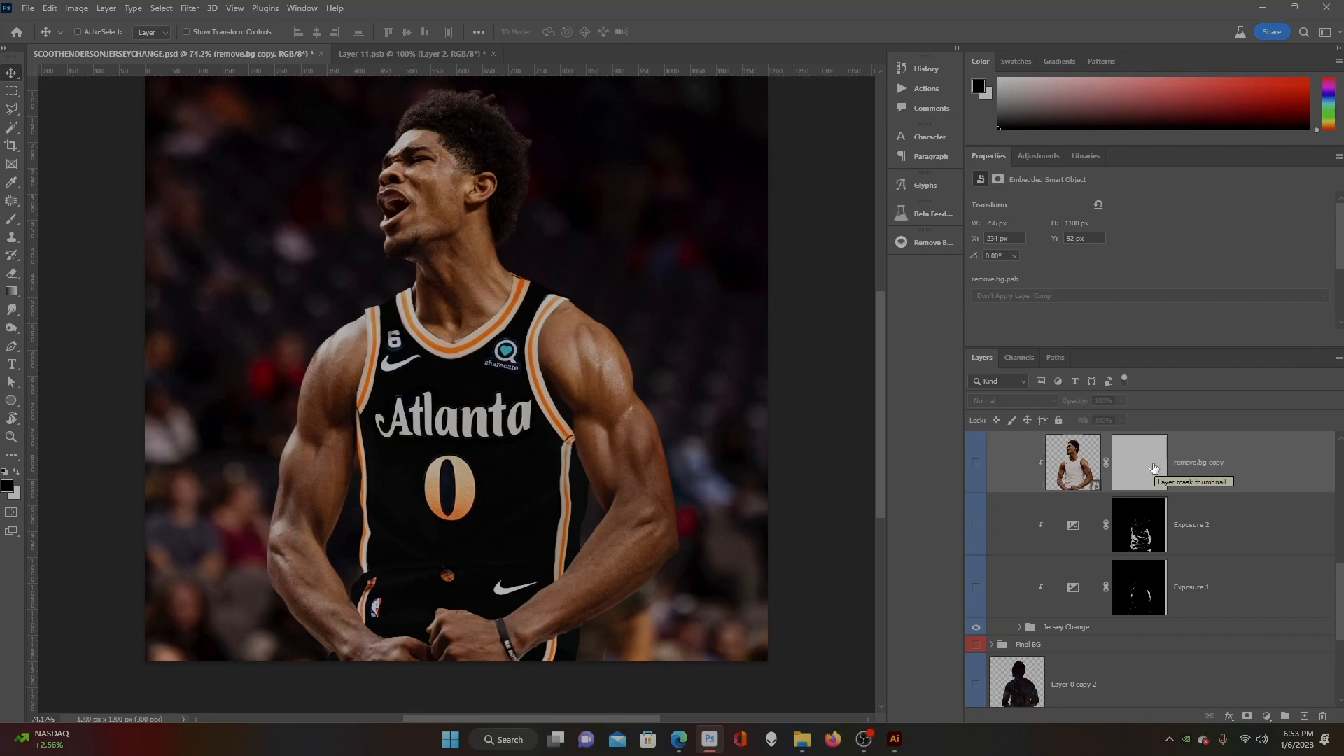
pyautogui.rightClick(1147, 464)
pyautogui.click(1171, 492)
# - Select the Exposure 1 adjustment's mask and toggle the adjustment on and off to compare the jersey shadows it affects
pyautogui.click(975, 586)
pyautogui.click(1139, 586)
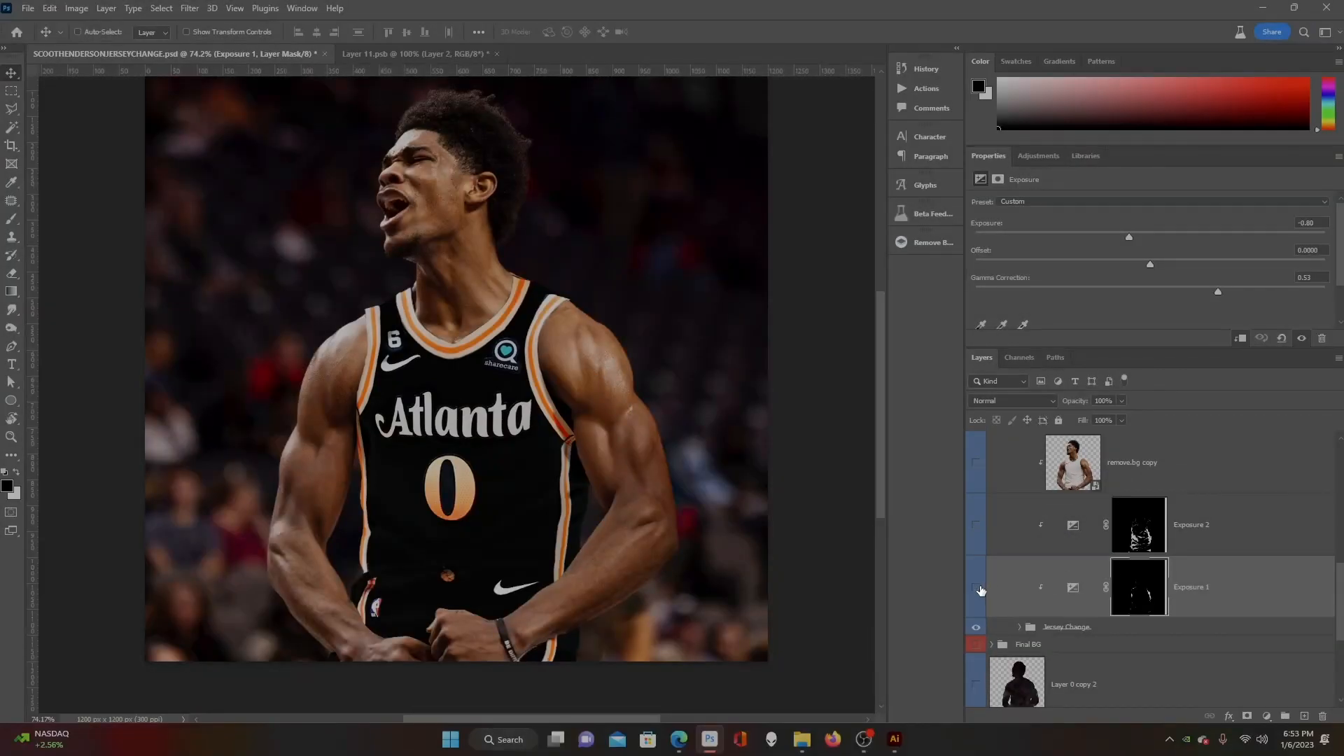
pyautogui.click(976, 588)
pyautogui.click(976, 588)
pyautogui.click(976, 588)
pyautogui.click(975, 588)
pyautogui.click(975, 587)
pyautogui.click(975, 588)
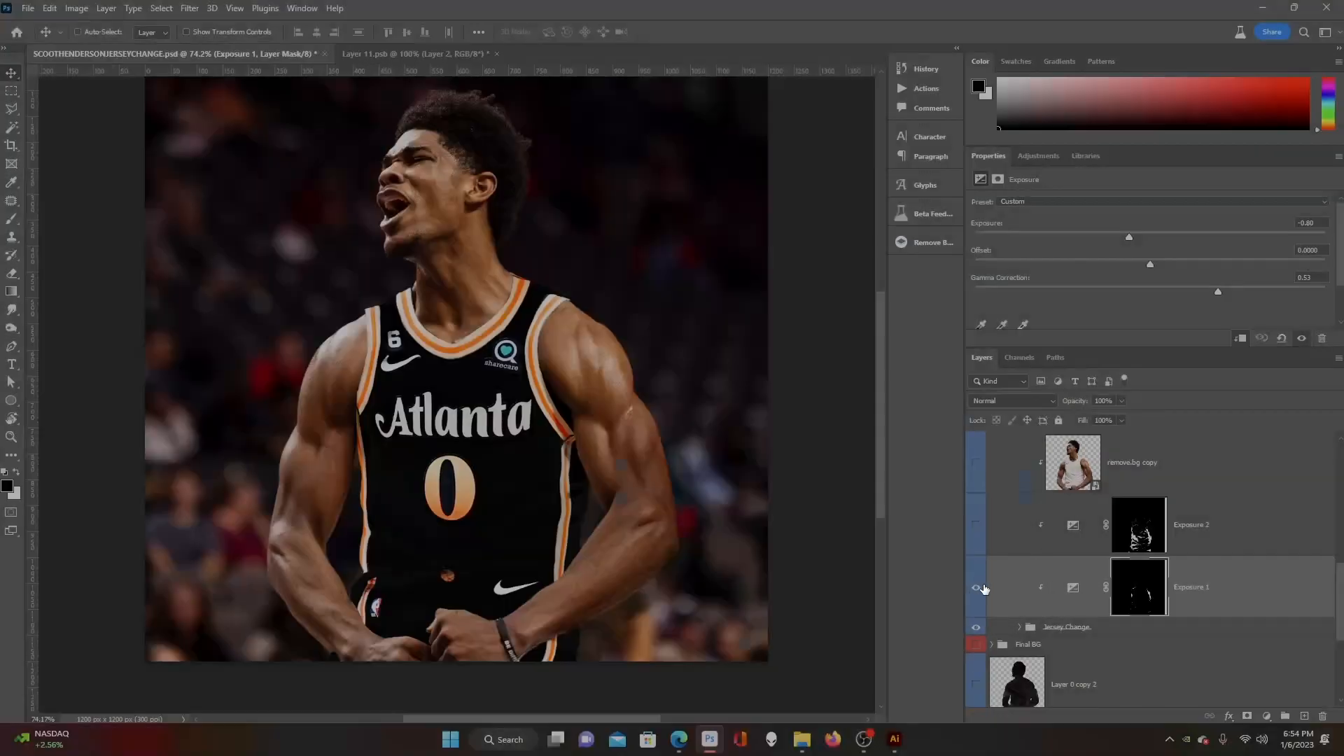
pyautogui.click(981, 586)
pyautogui.click(981, 585)
pyautogui.click(982, 587)
pyautogui.click(982, 587)
pyautogui.click(982, 586)
# - Show Exposure 2 together with Exposure 1 to check their combined effect on the jersey, and hide both again
pyautogui.click(977, 525)
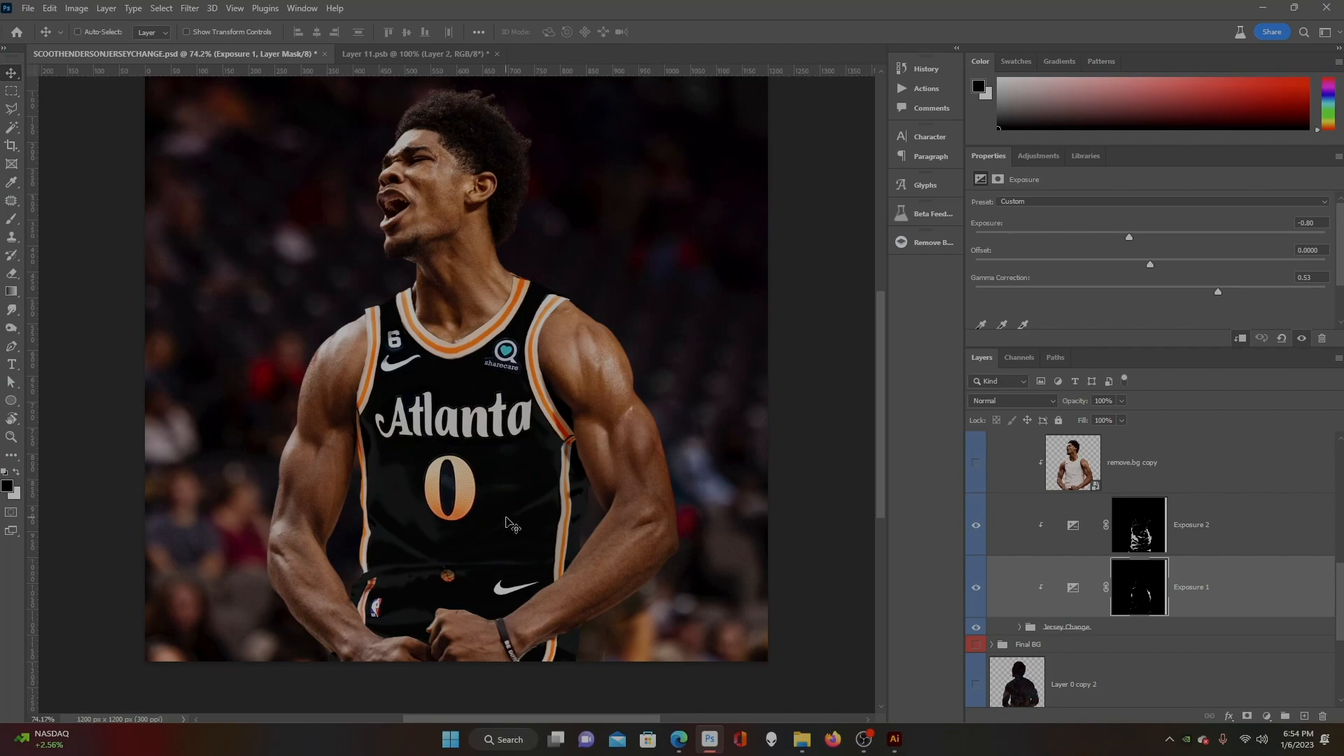
pyautogui.click(975, 532)
pyautogui.click(976, 587)
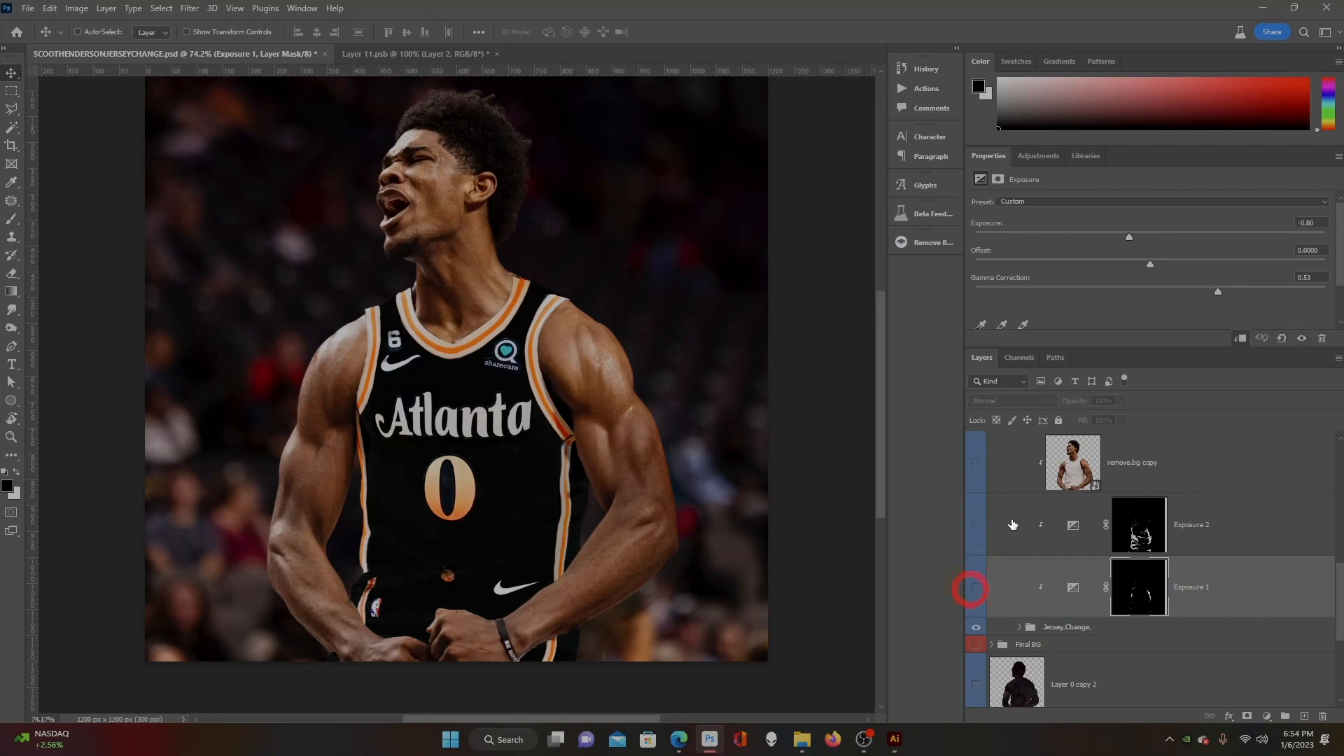
# - Add a new white layer mask to the hidden remove.bg copy layer and enlarge the area showing the mask's properties
pyautogui.click(1139, 489)
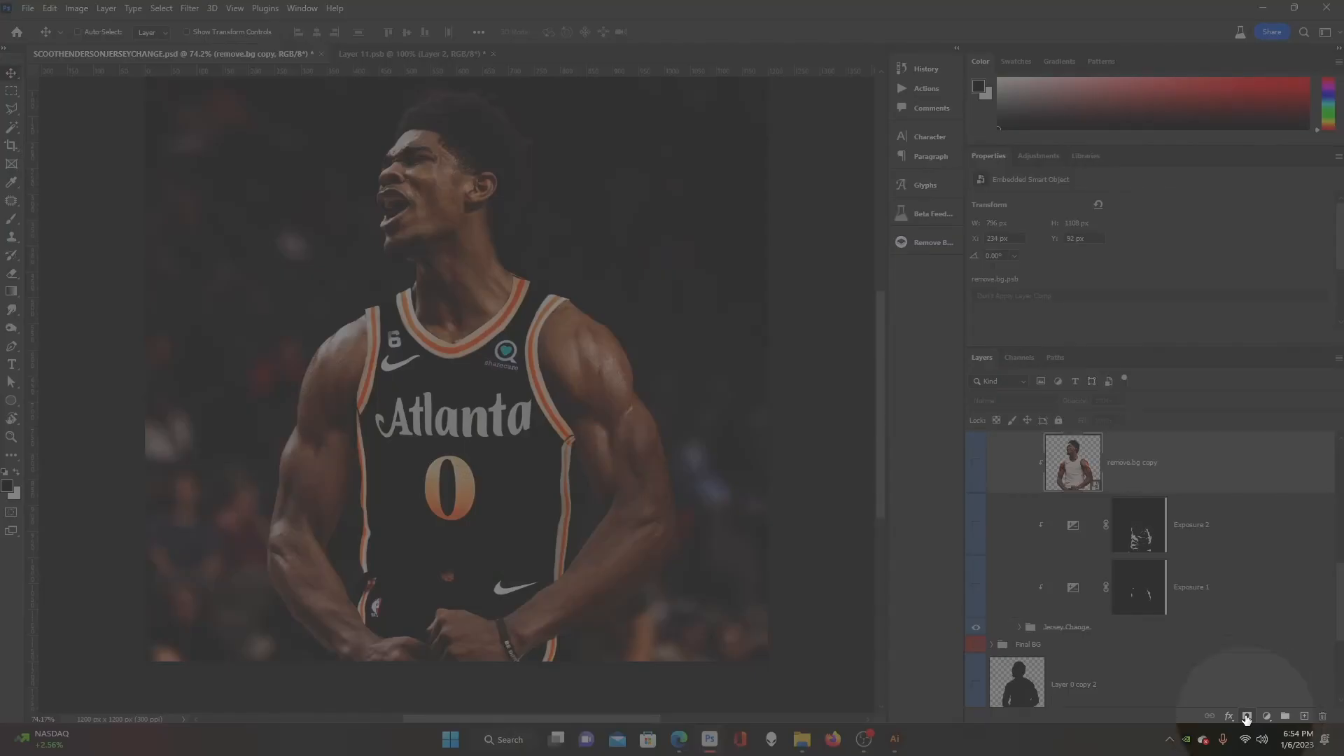
pyautogui.click(1246, 715)
pyautogui.click(1123, 460)
pyautogui.click(1129, 459)
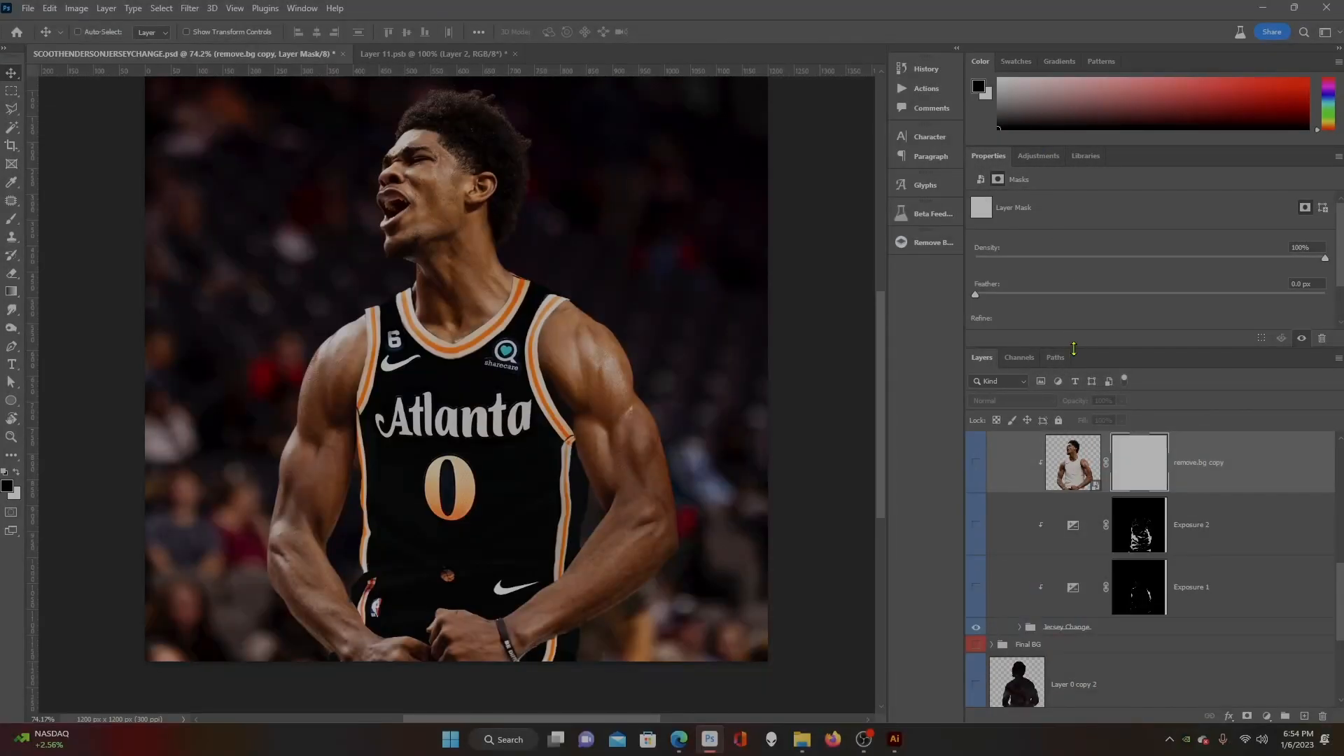
pyautogui.moveTo(1073, 349); pyautogui.dragTo(1073, 450)
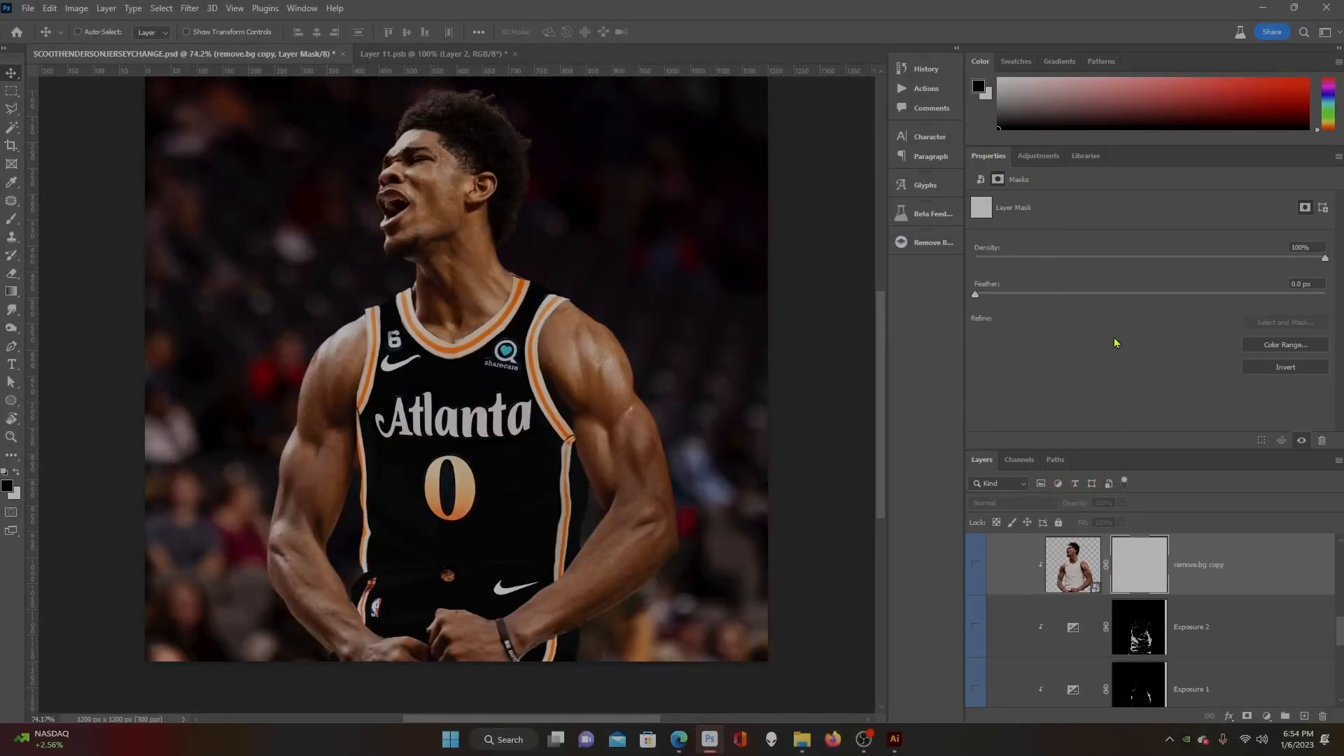
# - Refine the remove.bg copy mask with Color Range set to Shadows, fuzziness 66% and range 130, and show the layer
pyautogui.click(1263, 349)
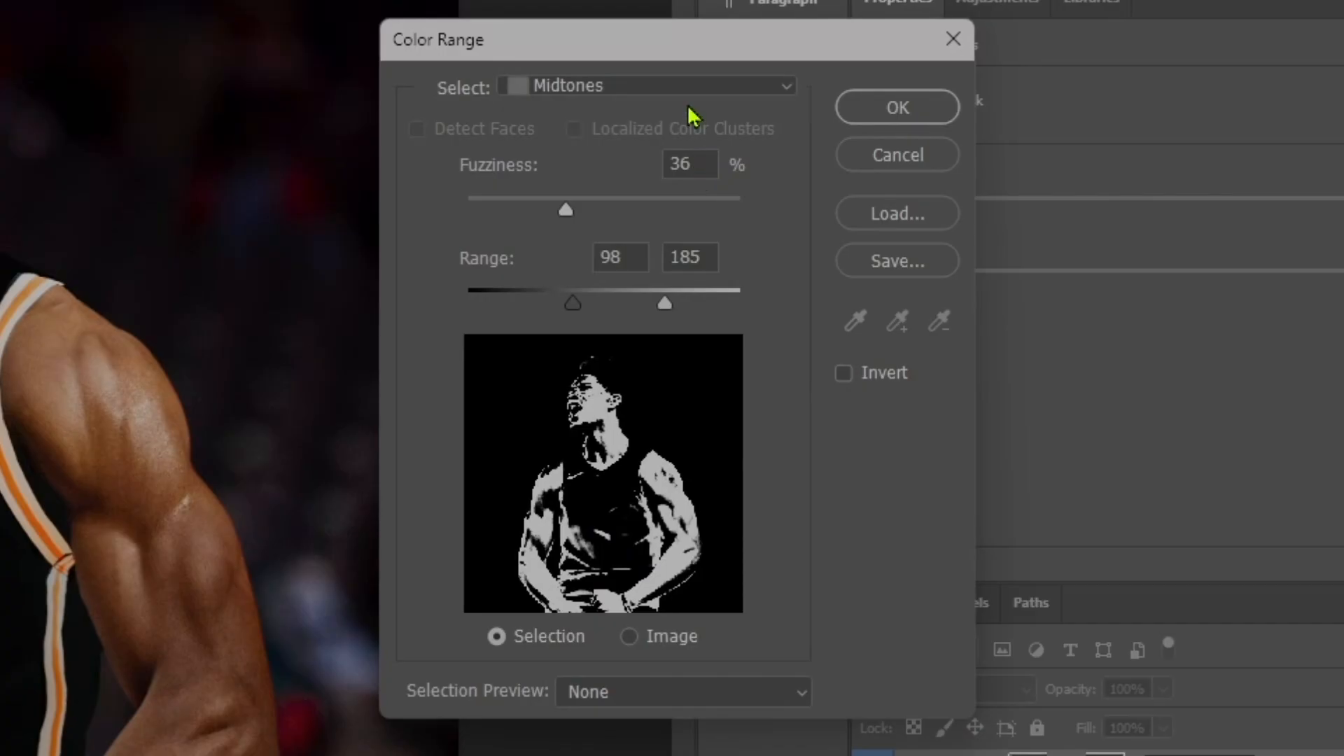
pyautogui.click(879, 203)
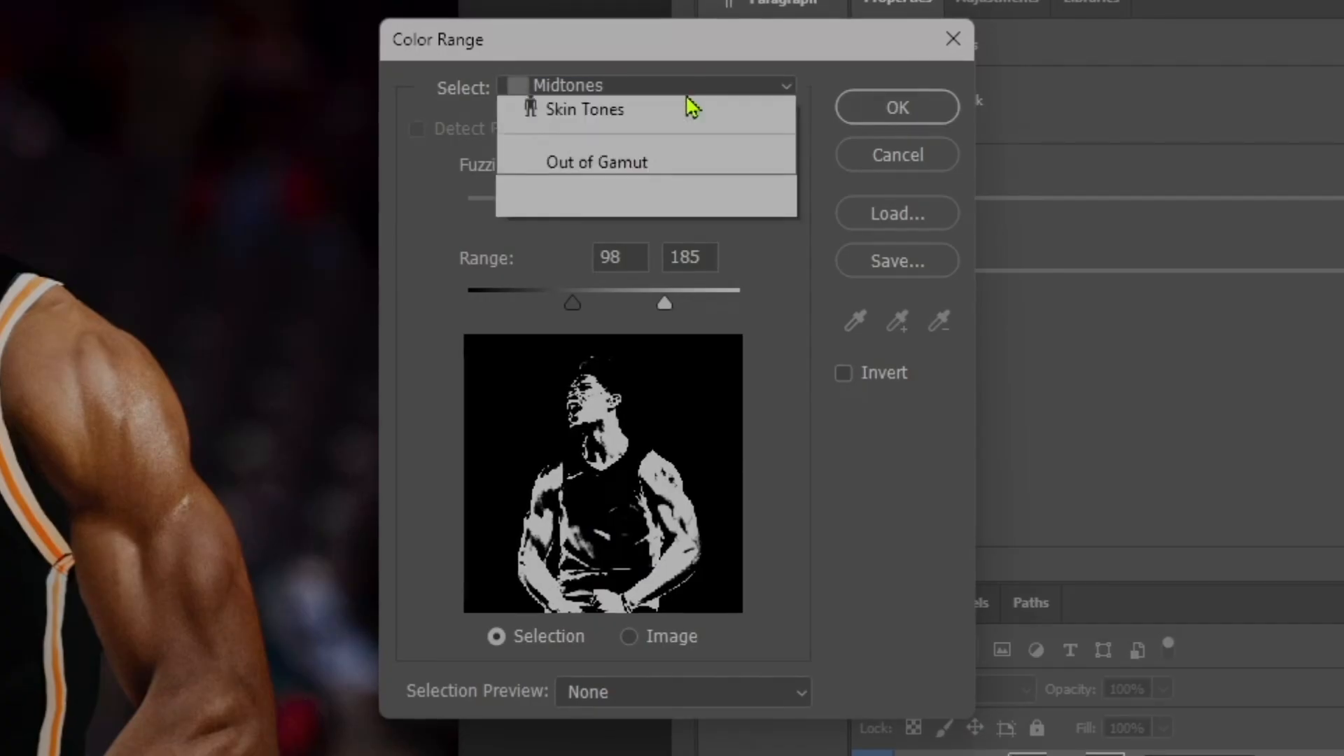
pyautogui.click(584, 406)
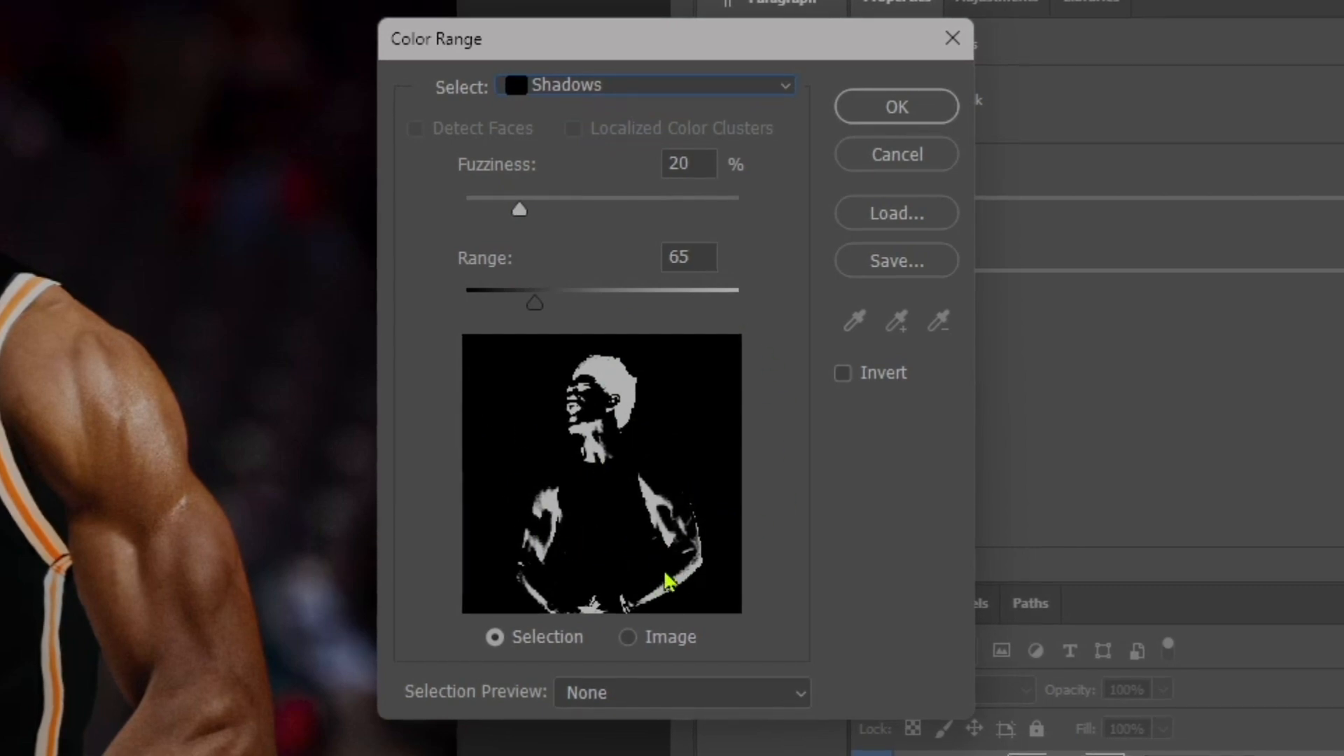
pyautogui.moveTo(541, 306)
pyautogui.mouseDown()
pyautogui.moveTo(621, 309)
pyautogui.moveTo(547, 305)
pyautogui.mouseUp()
pyautogui.moveTo(519, 210); pyautogui.dragTo(647, 212)
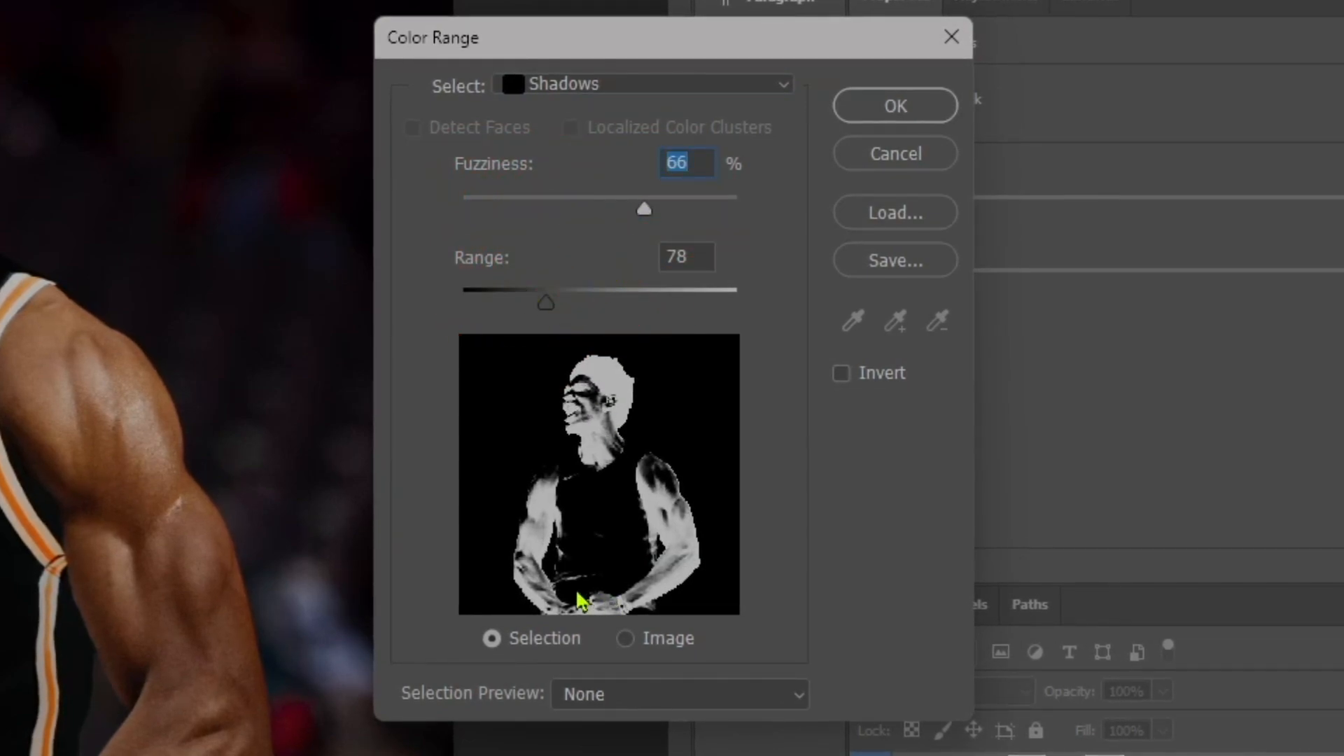
pyautogui.moveTo(507, 312); pyautogui.dragTo(609, 303)
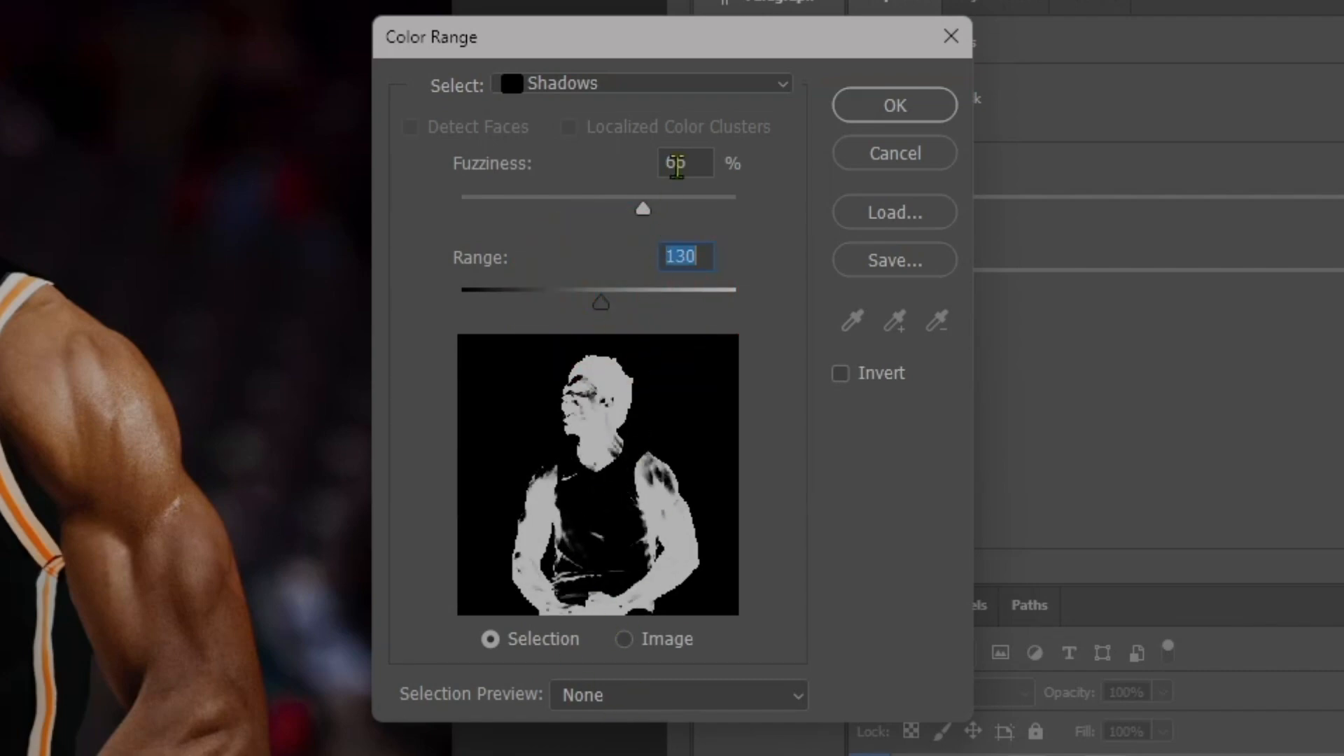
pyautogui.click(893, 107)
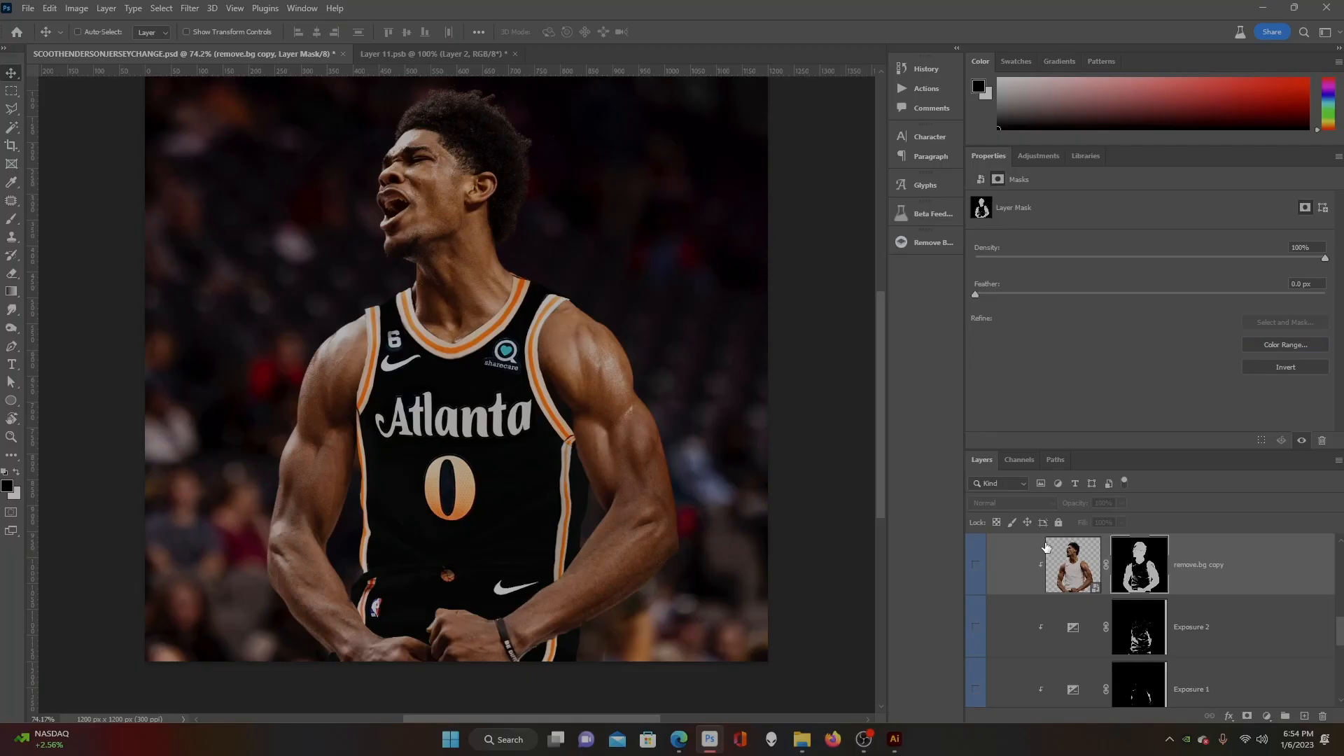
pyautogui.click(976, 567)
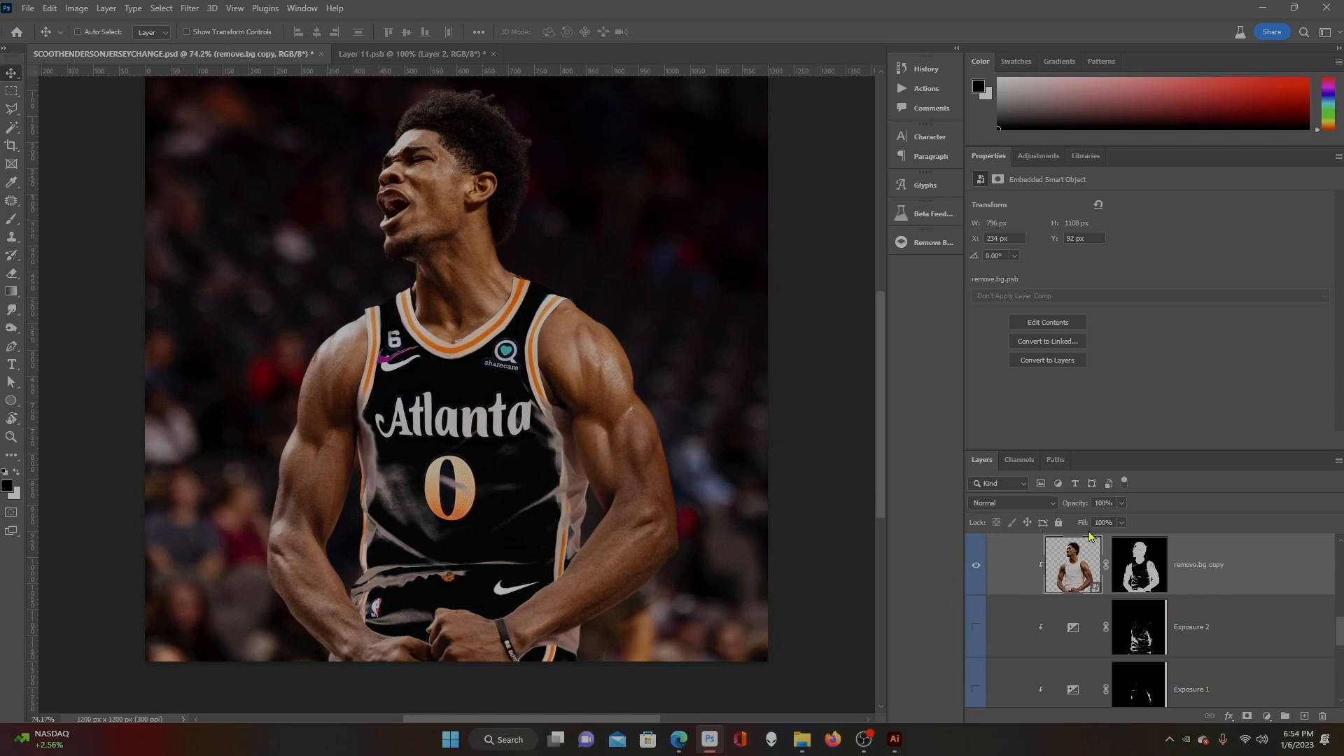
# - Add an Exposure adjustment directly above Exposure 2 with a gamma correction of 0.43
pyautogui.click(1194, 628)
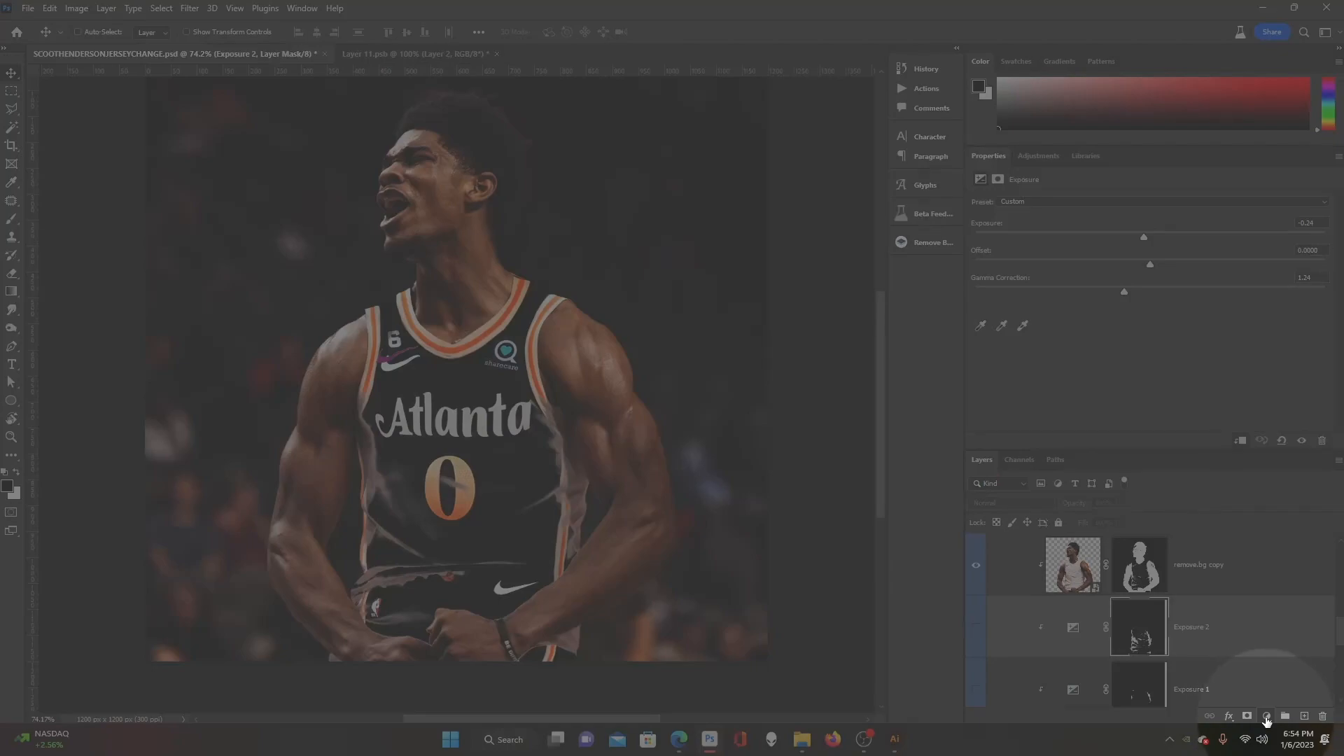
pyautogui.click(1265, 717)
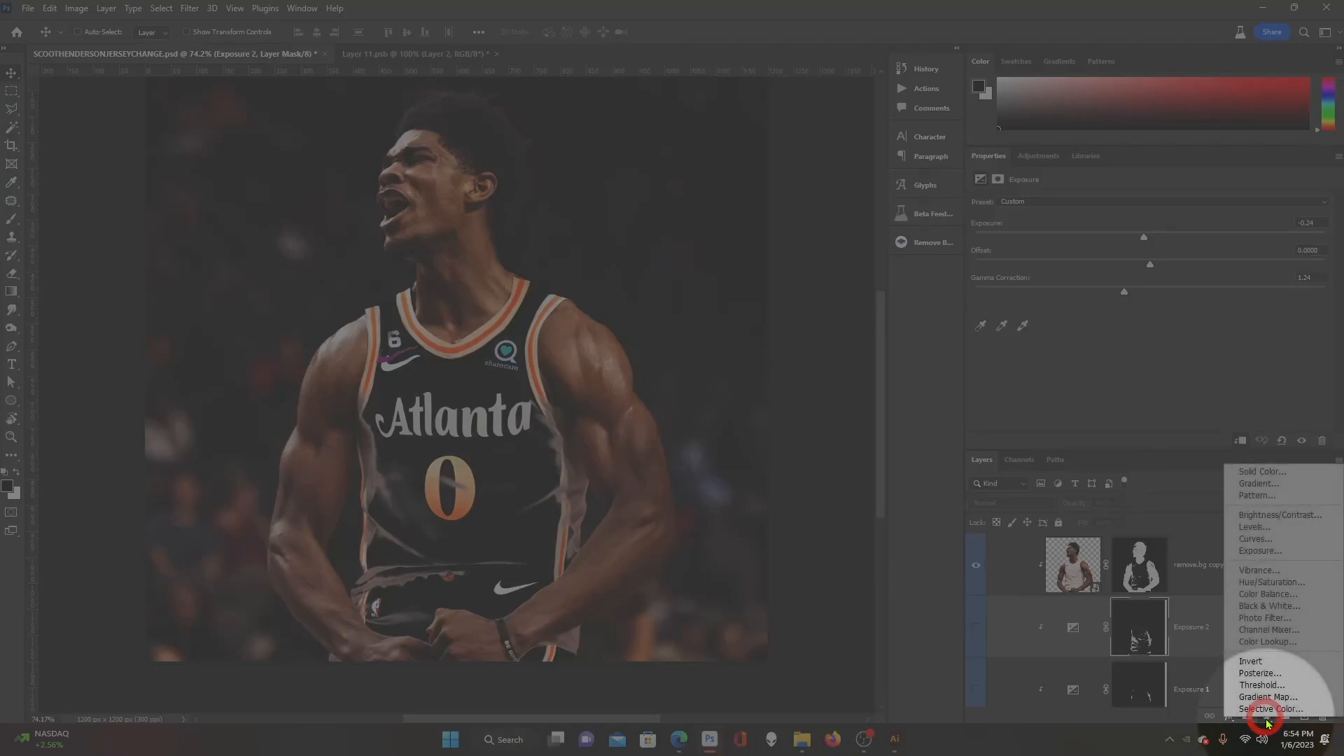
pyautogui.click(1260, 550)
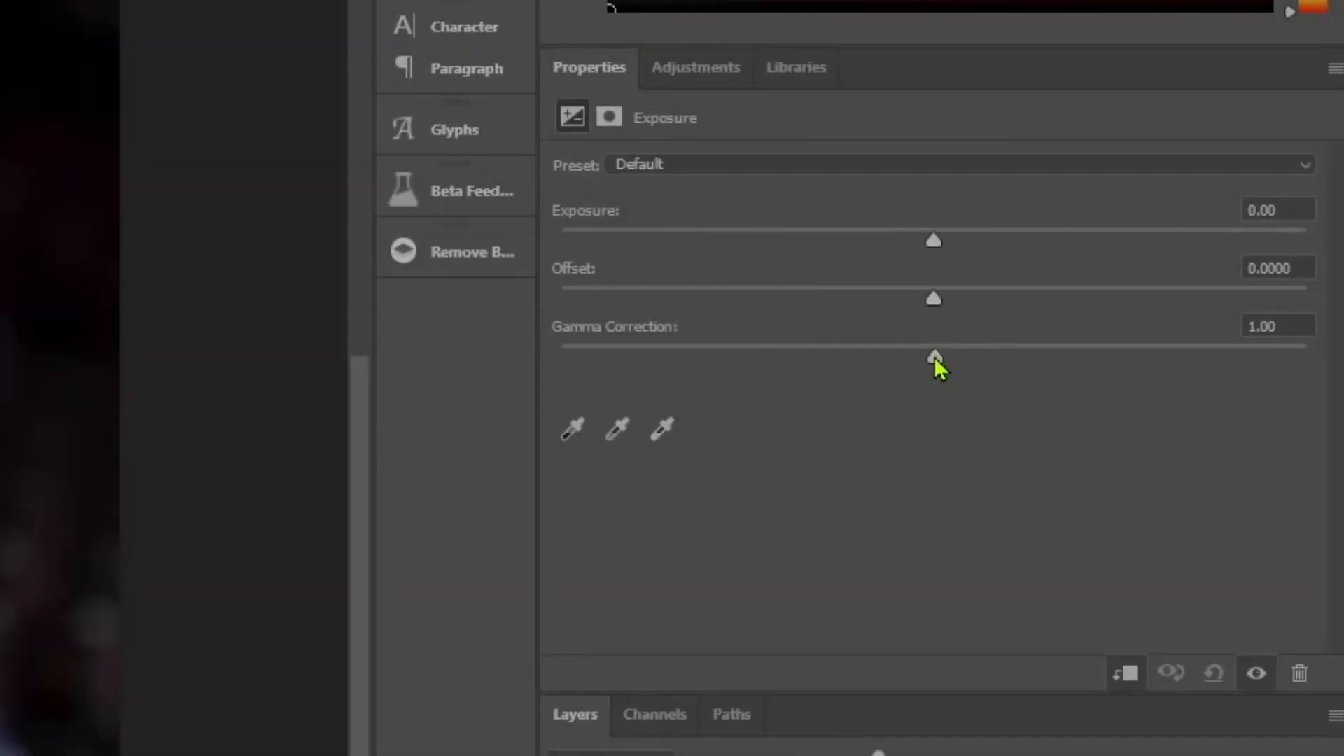
pyautogui.moveTo(935, 360); pyautogui.dragTo(1118, 371)
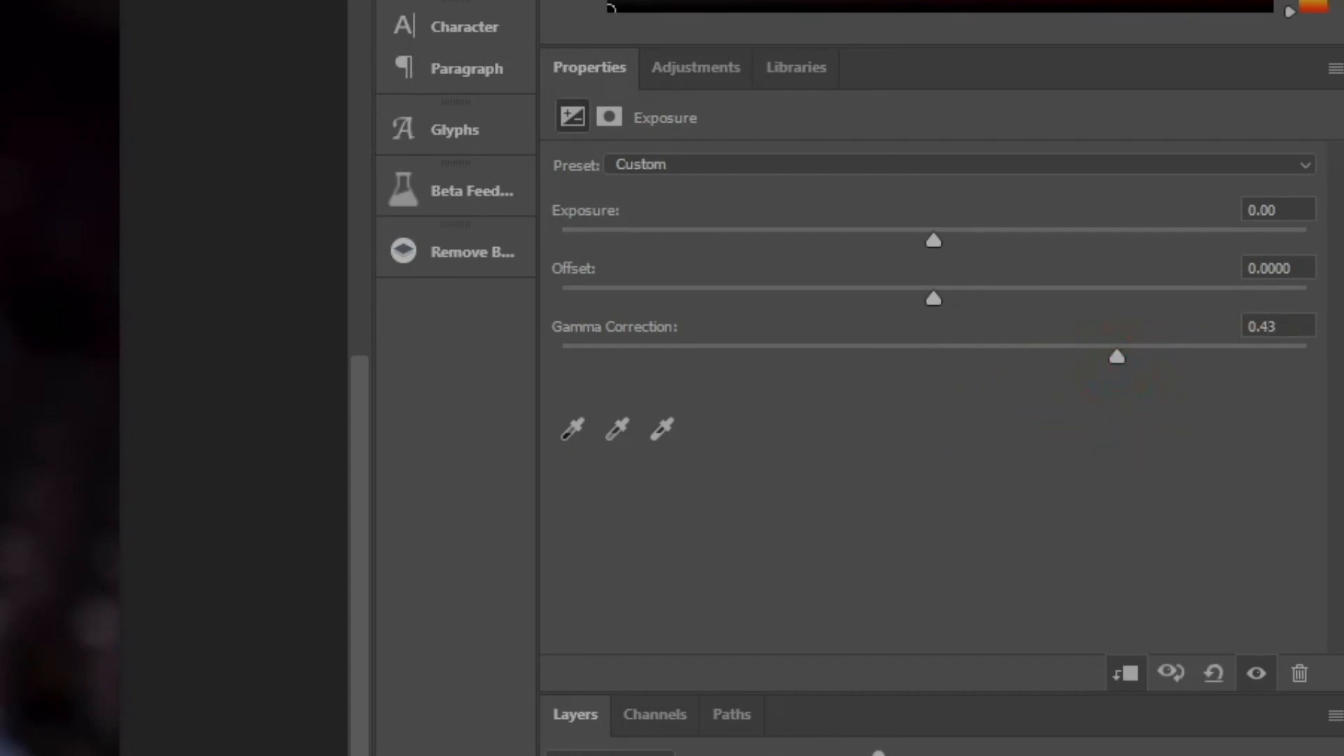
# - Copy the shadow mask from the remove.bg copy layer onto the new Exposure adjustment, replacing its blank mask
pyautogui.click(1141, 573)
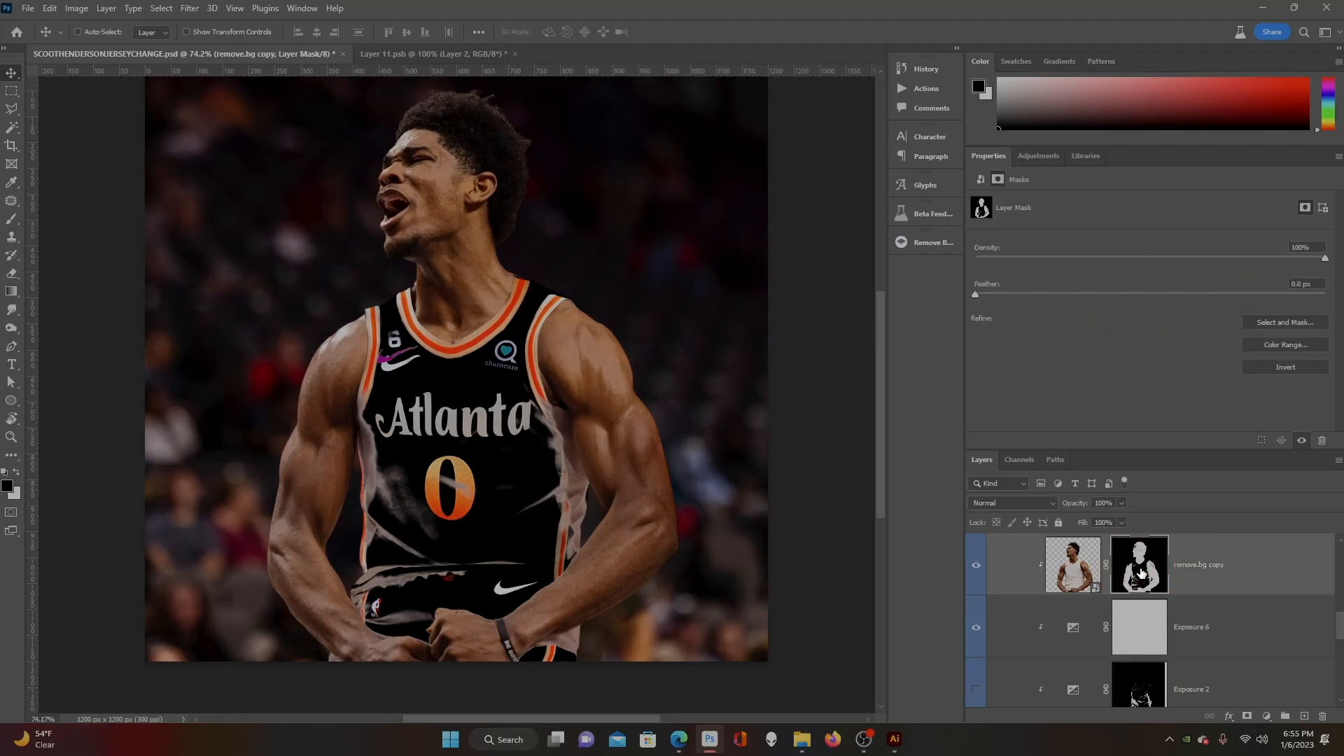
pyautogui.press('alt')
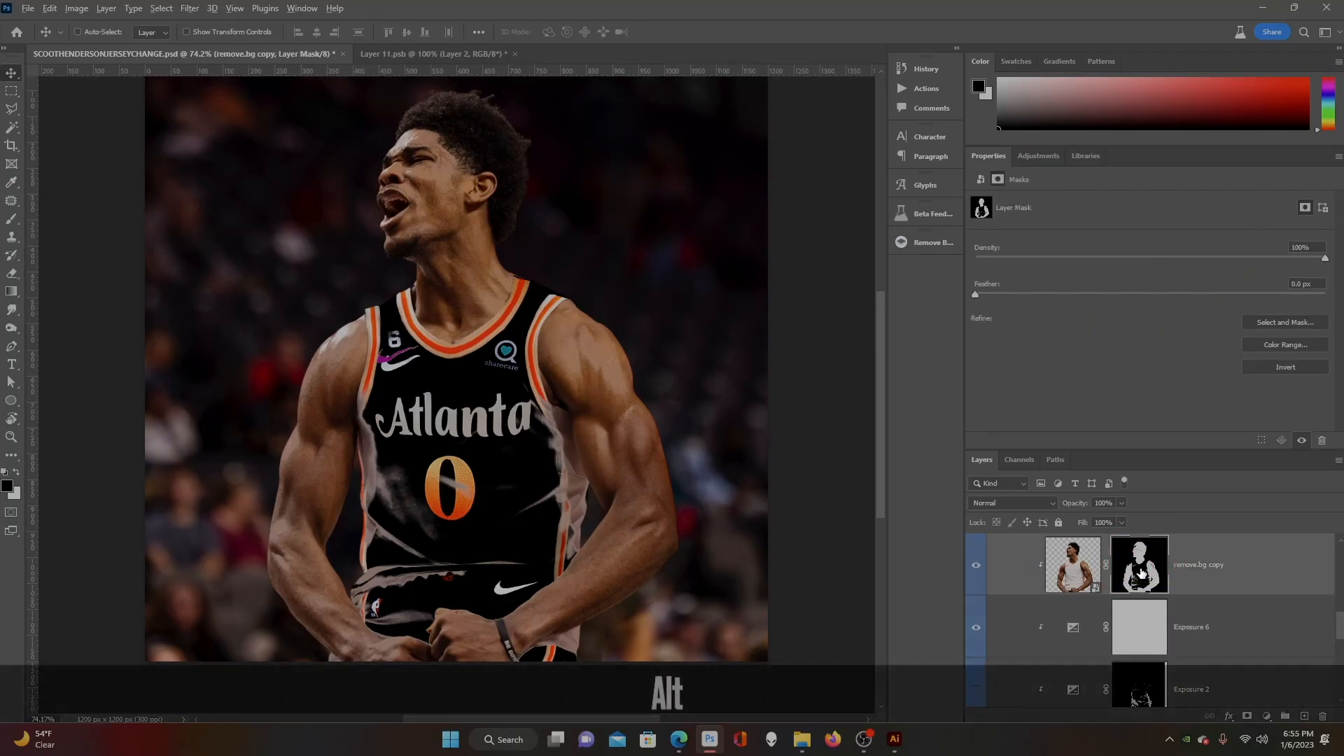
pyautogui.moveTo(1141, 573); pyautogui.dragTo(1113, 587)
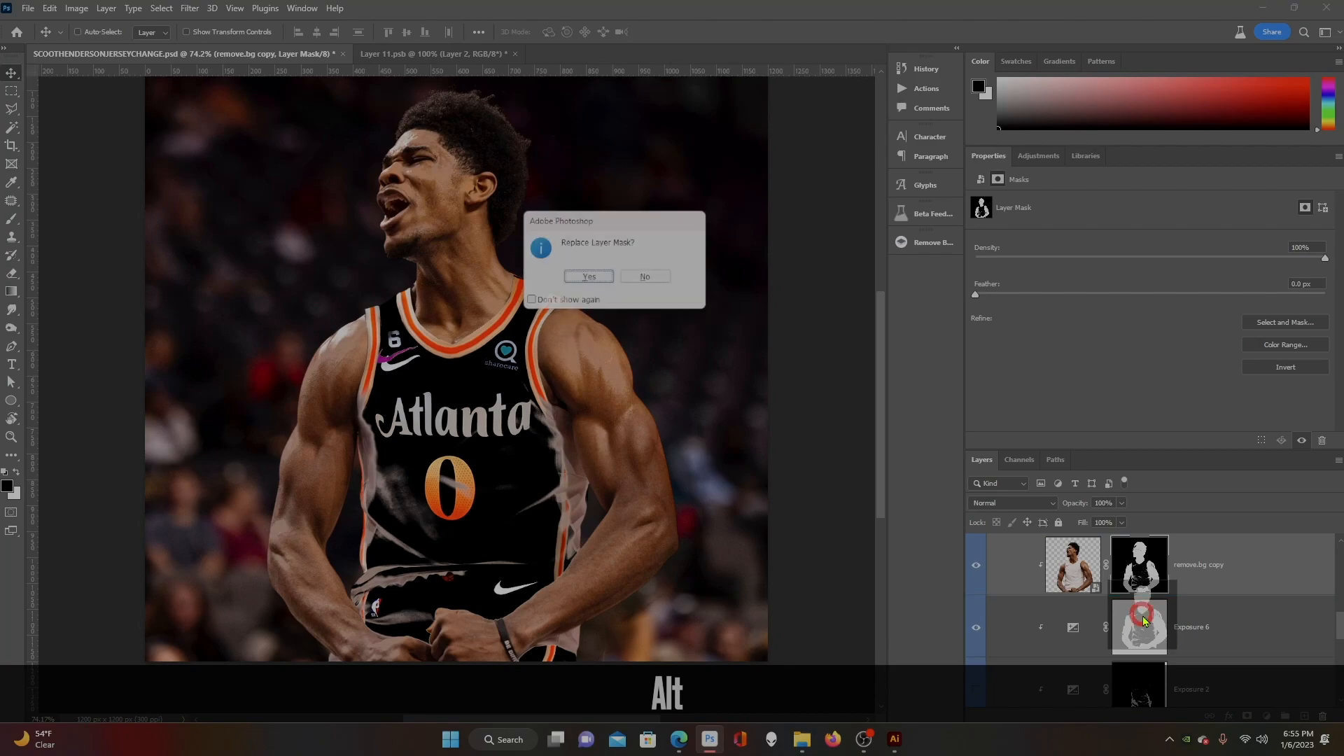
pyautogui.click(590, 279)
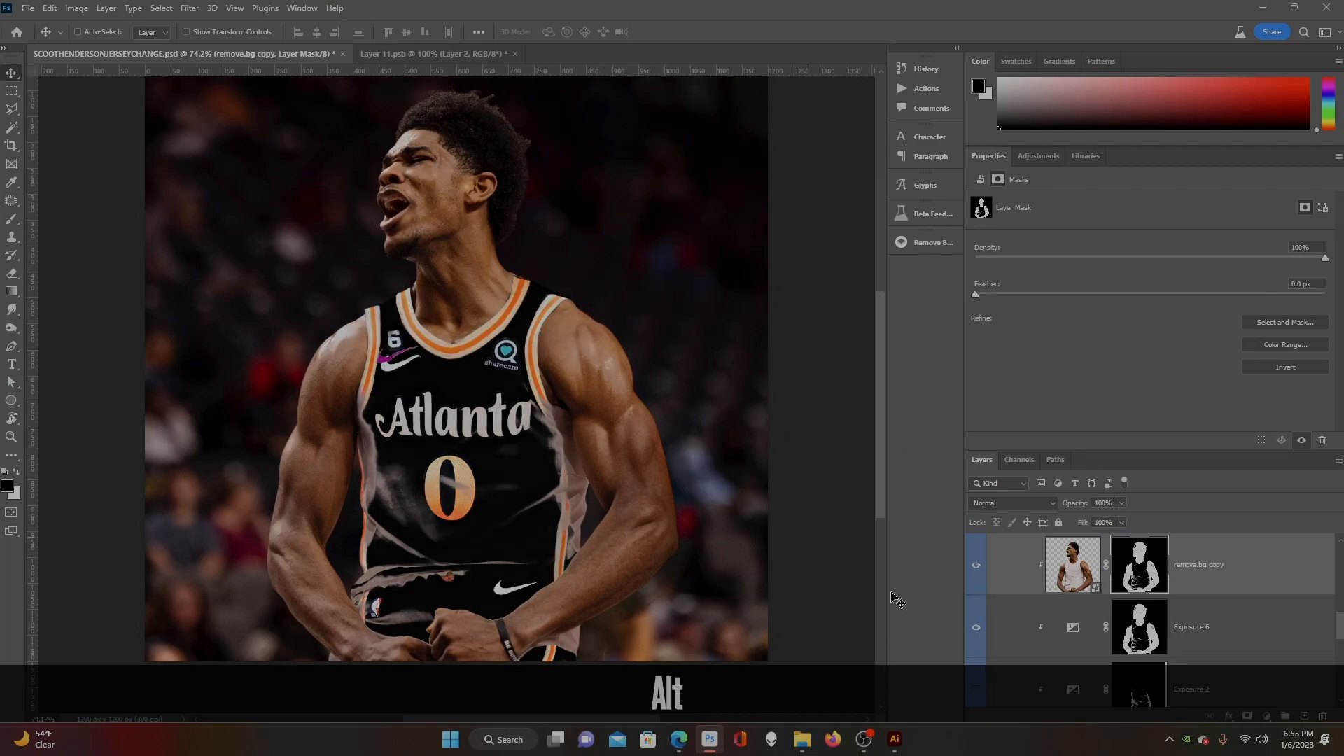
# - Hide the remove.bg copy layer and toggle the Exposure 6 adjustment to compare the image with and without its masked shadows
pyautogui.click(972, 567)
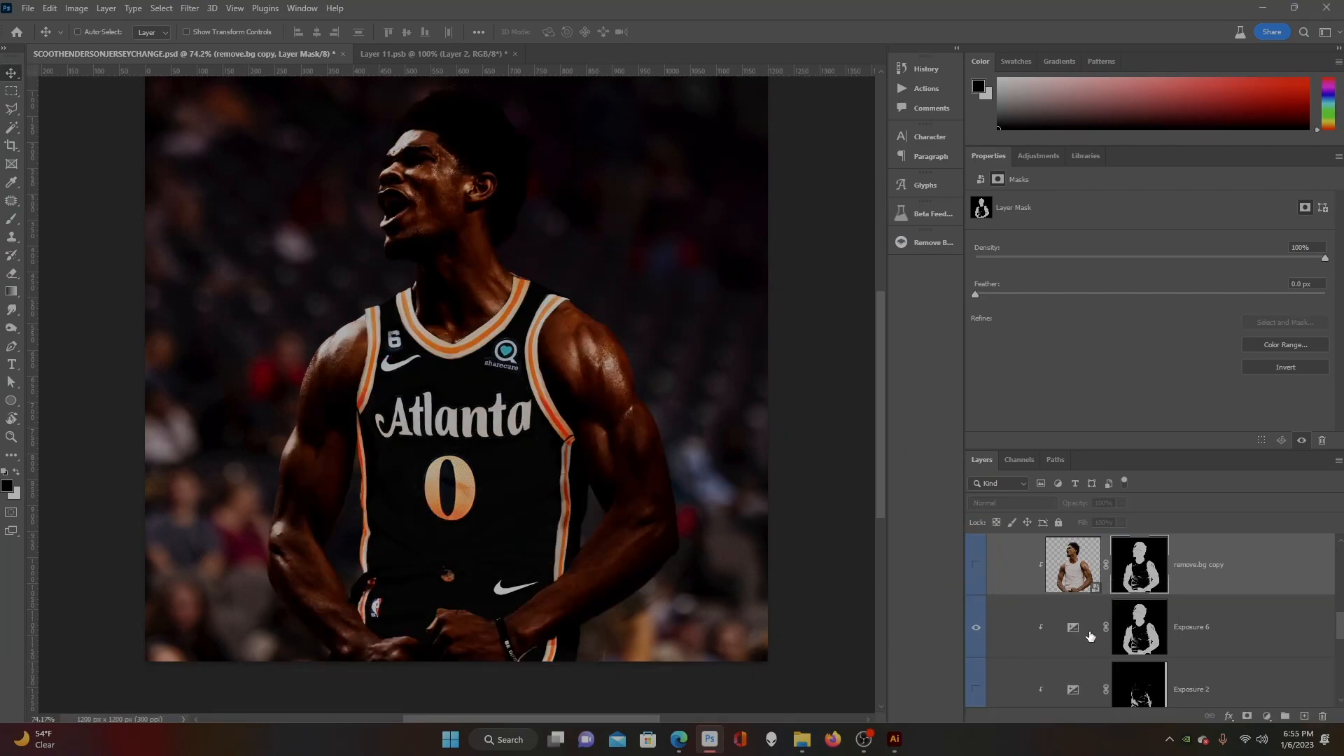
pyautogui.click(981, 630)
pyautogui.click(980, 630)
pyautogui.click(981, 630)
pyautogui.click(980, 629)
pyautogui.click(981, 629)
pyautogui.click(981, 630)
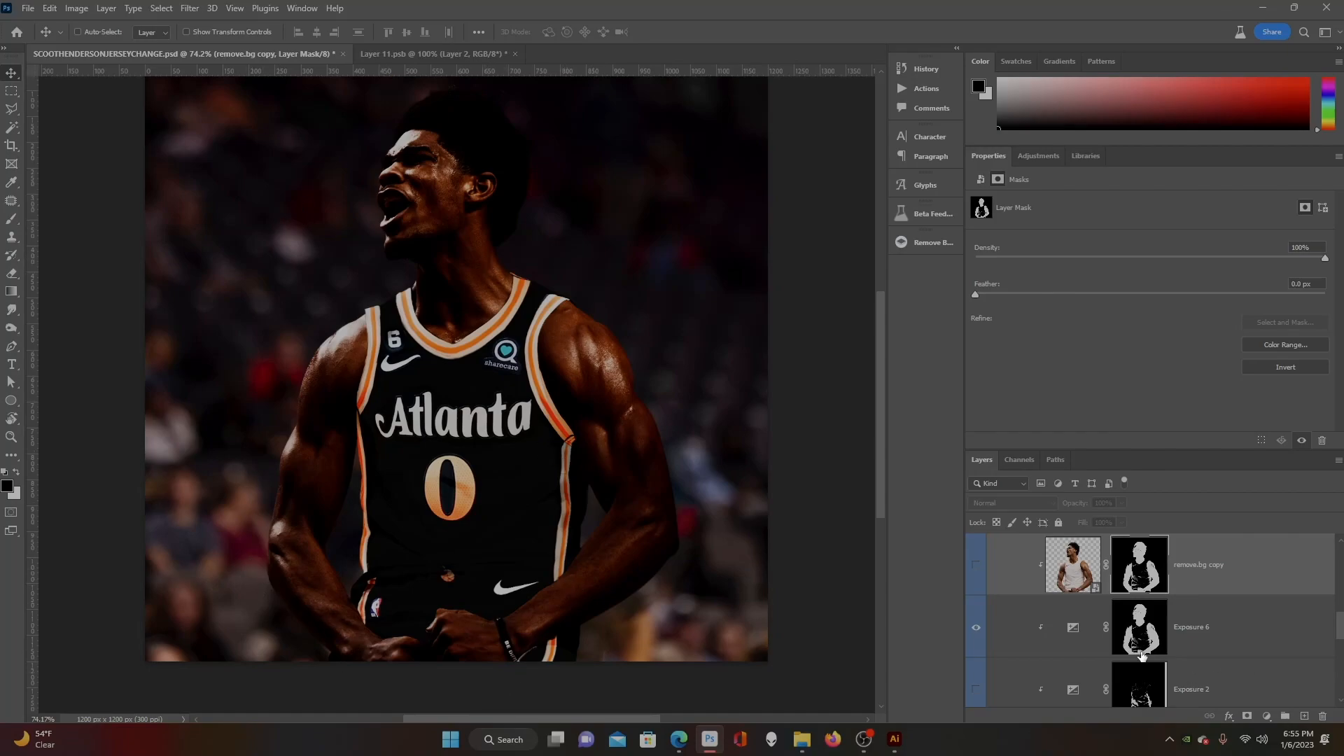
# - Load the Jersey color group's mask inside the Jersey Change group as a new selection
pyautogui.scroll(-2, 1123, 621)
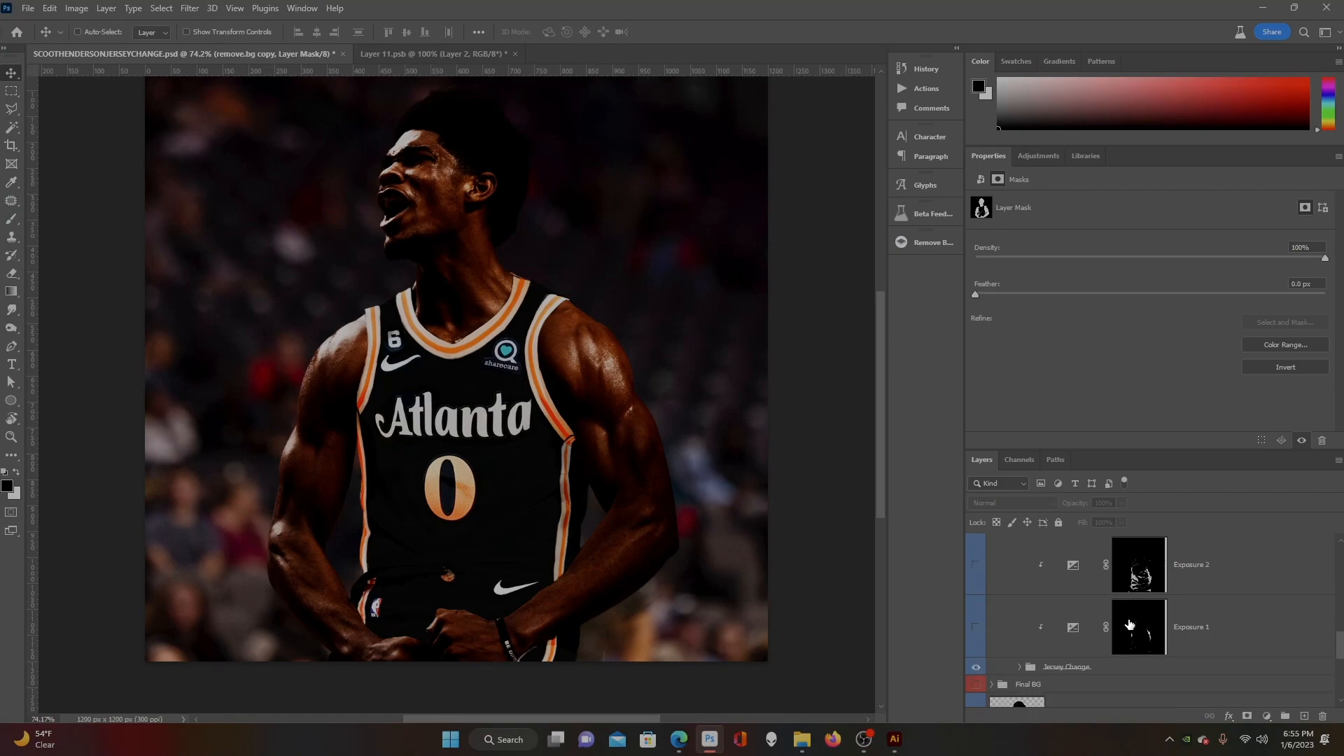
pyautogui.click(1020, 667)
pyautogui.scroll(-5, 1128, 649)
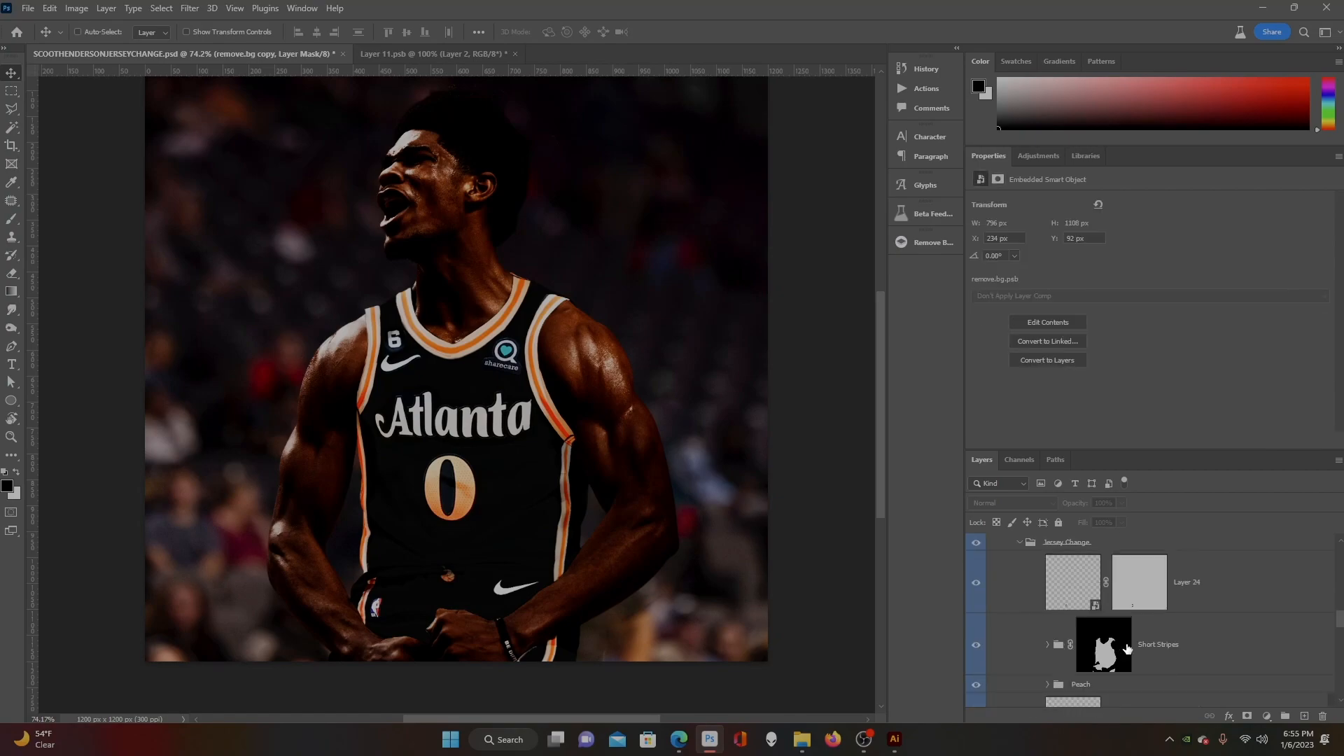
pyautogui.scroll(1, 1128, 648)
pyautogui.scroll(1, 1123, 630)
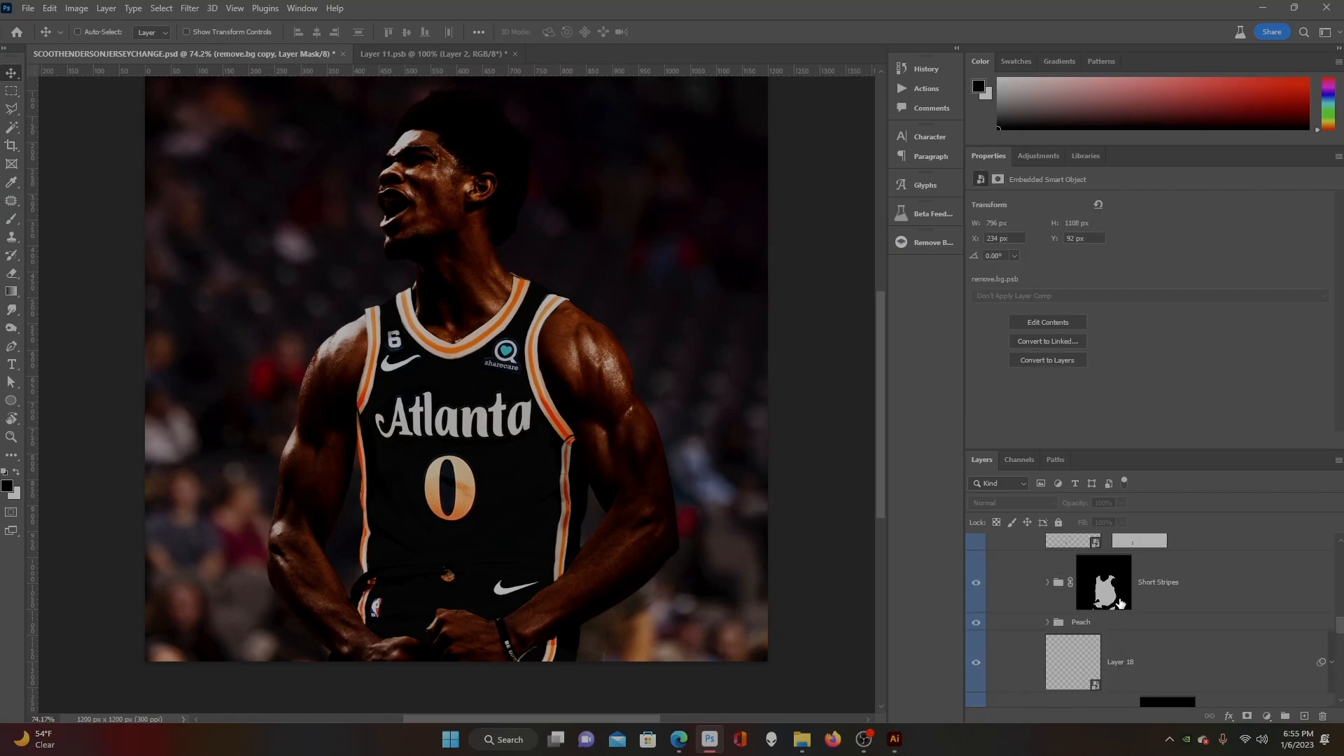
pyautogui.scroll(-3, 1118, 603)
pyautogui.click(1130, 625)
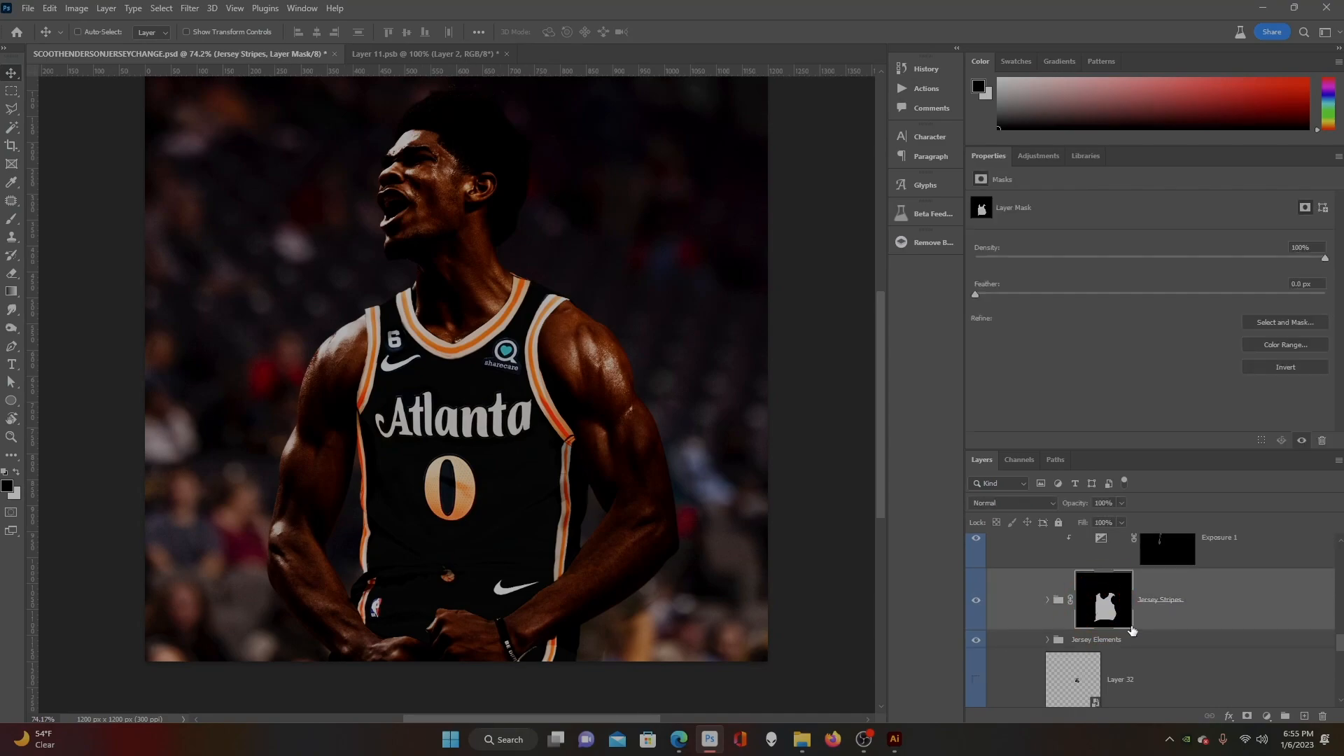
pyautogui.scroll(-5, 1108, 634)
pyautogui.scroll(3, 1104, 635)
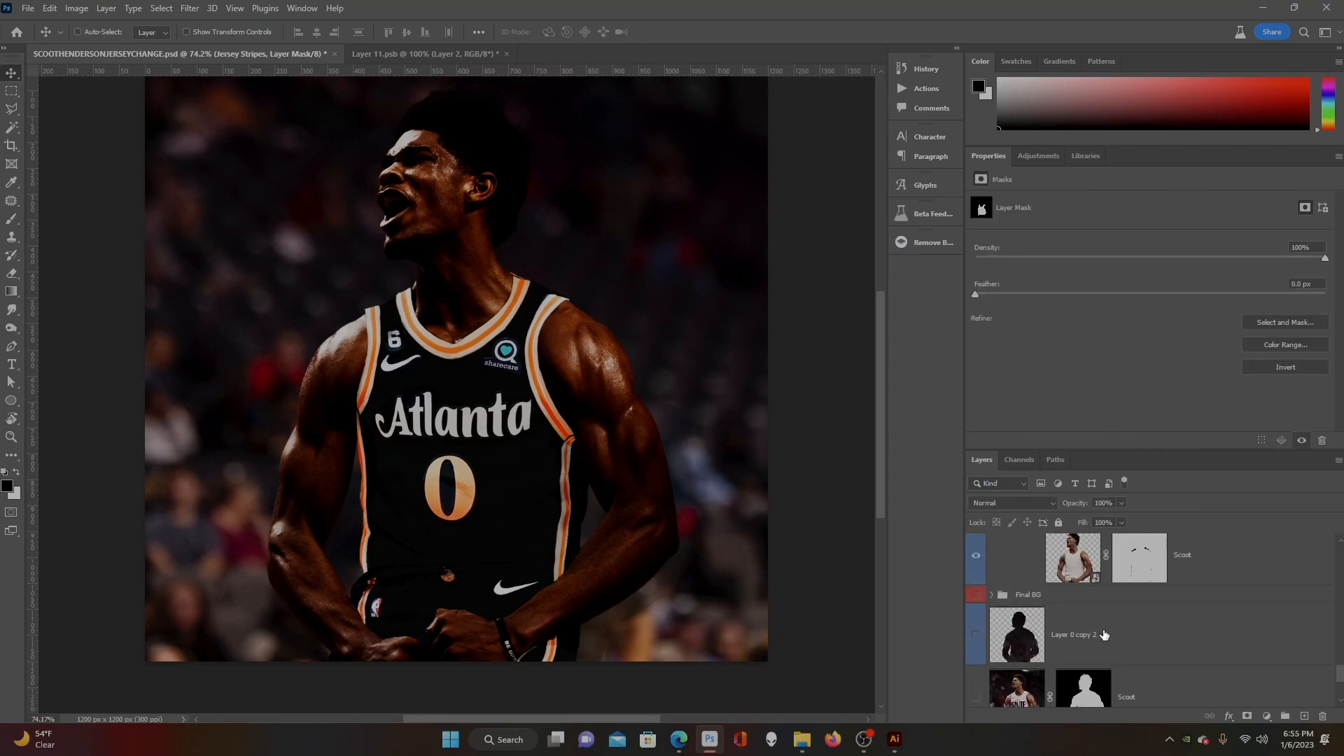
pyautogui.click(1114, 555)
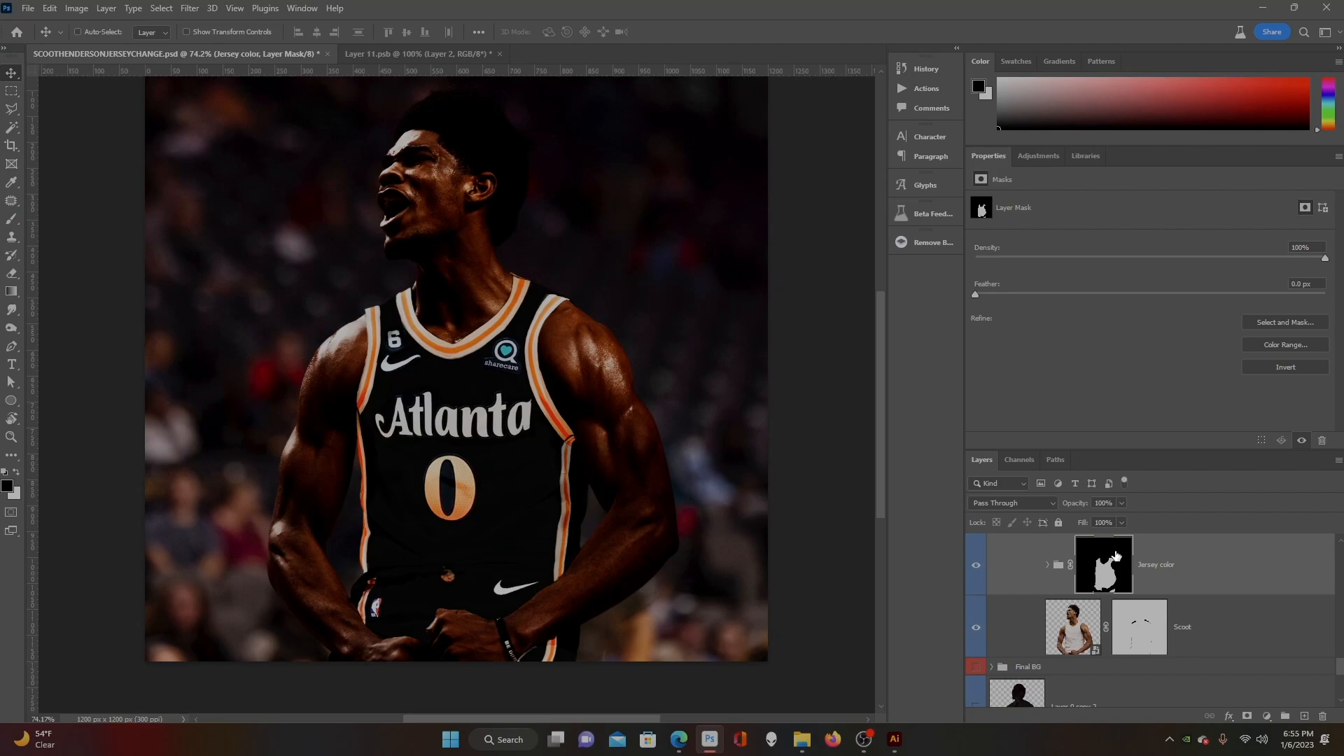
pyautogui.click(161, 9)
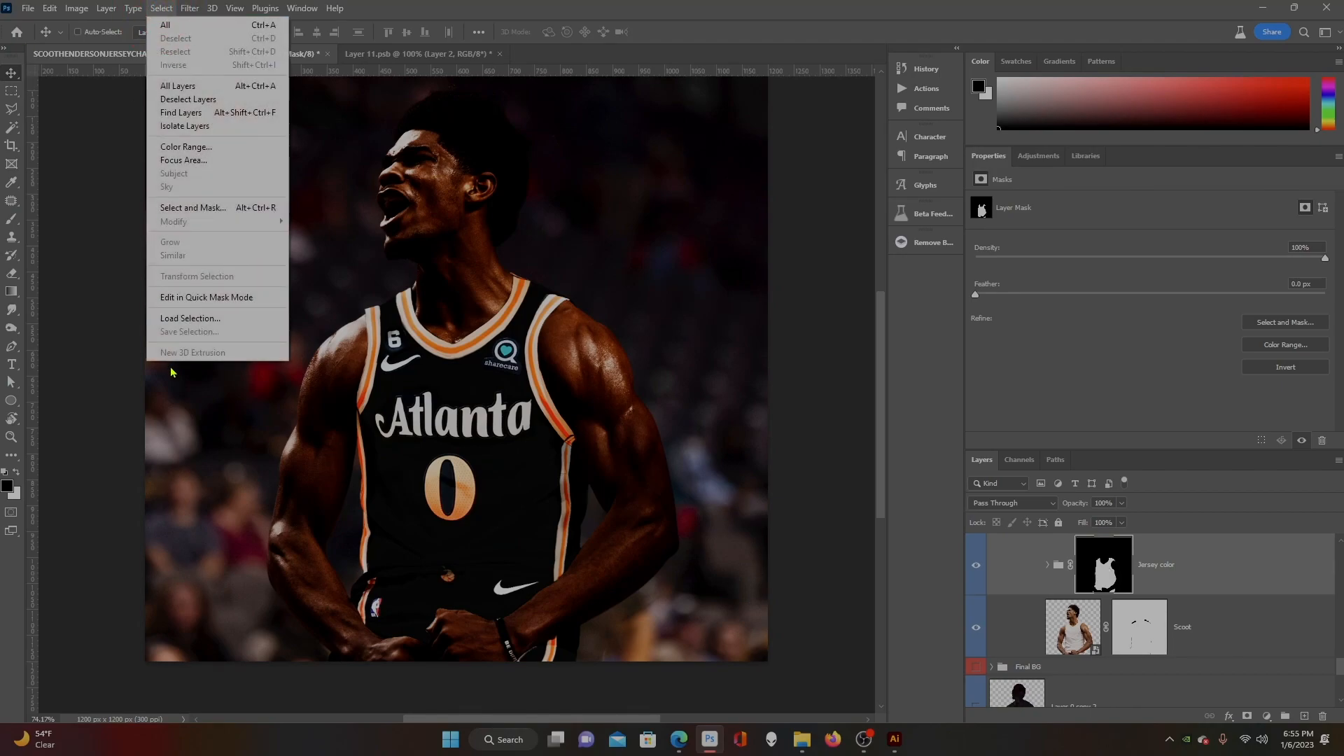
pyautogui.click(217, 314)
pyautogui.click(564, 342)
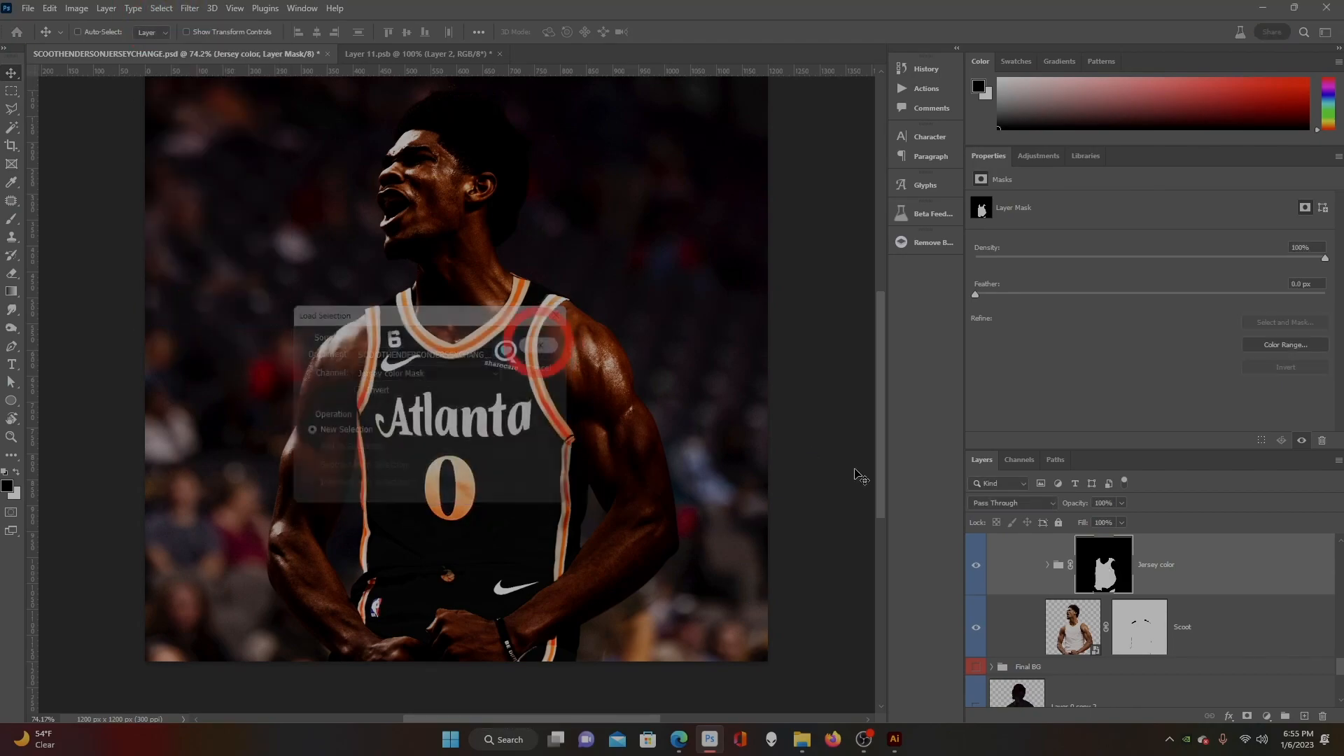
# - Target the Exposure 6 layer mask and invert the jersey selection
pyautogui.scroll(3, 1107, 615)
pyautogui.scroll(5, 1103, 625)
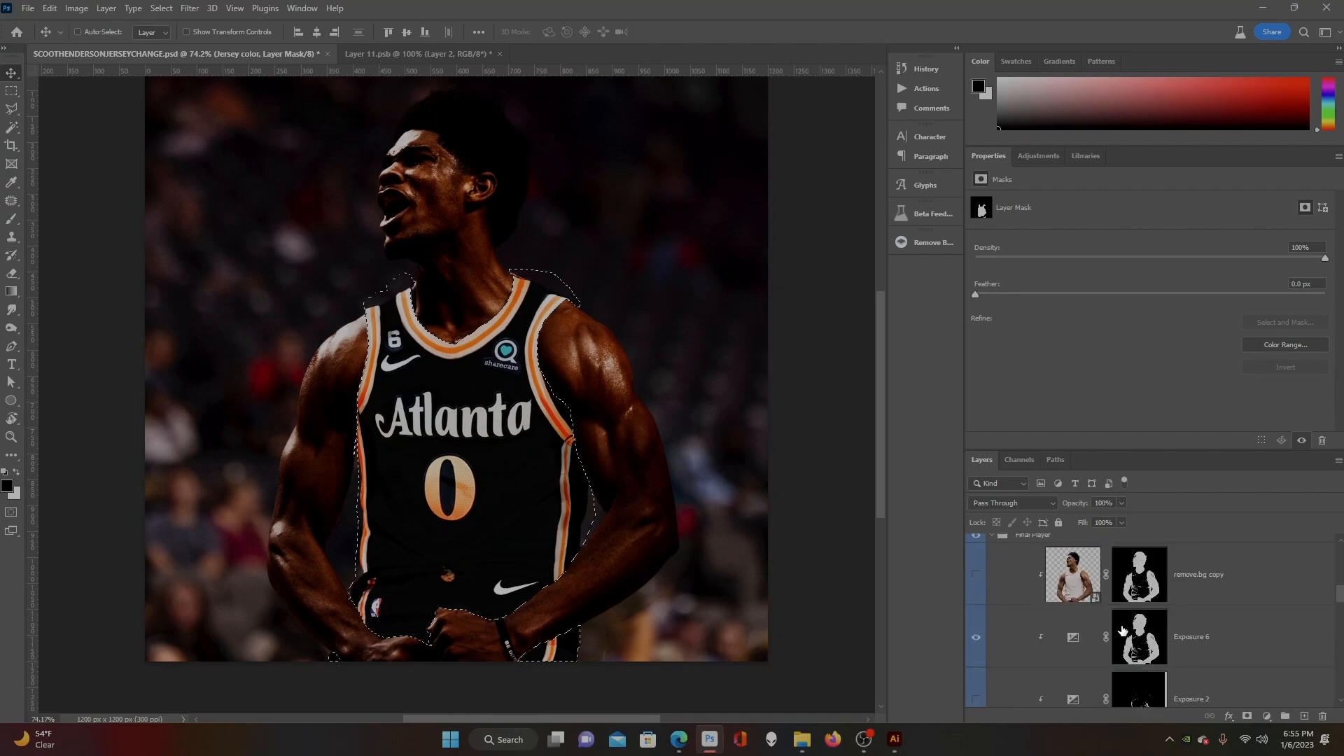
pyautogui.click(1141, 597)
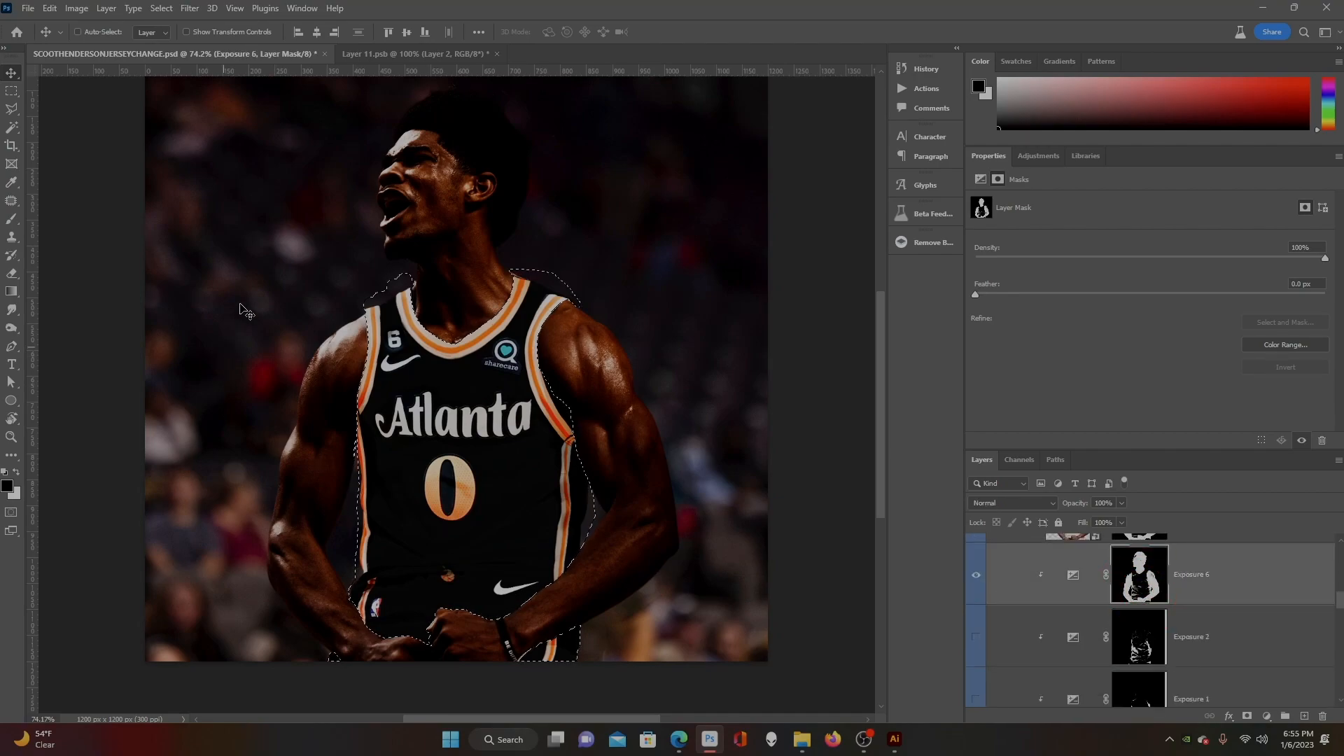
pyautogui.click(161, 8)
pyautogui.click(172, 66)
# - Set up the Brush tool with a size of 417 px and 100% hardness
pyautogui.press('b')
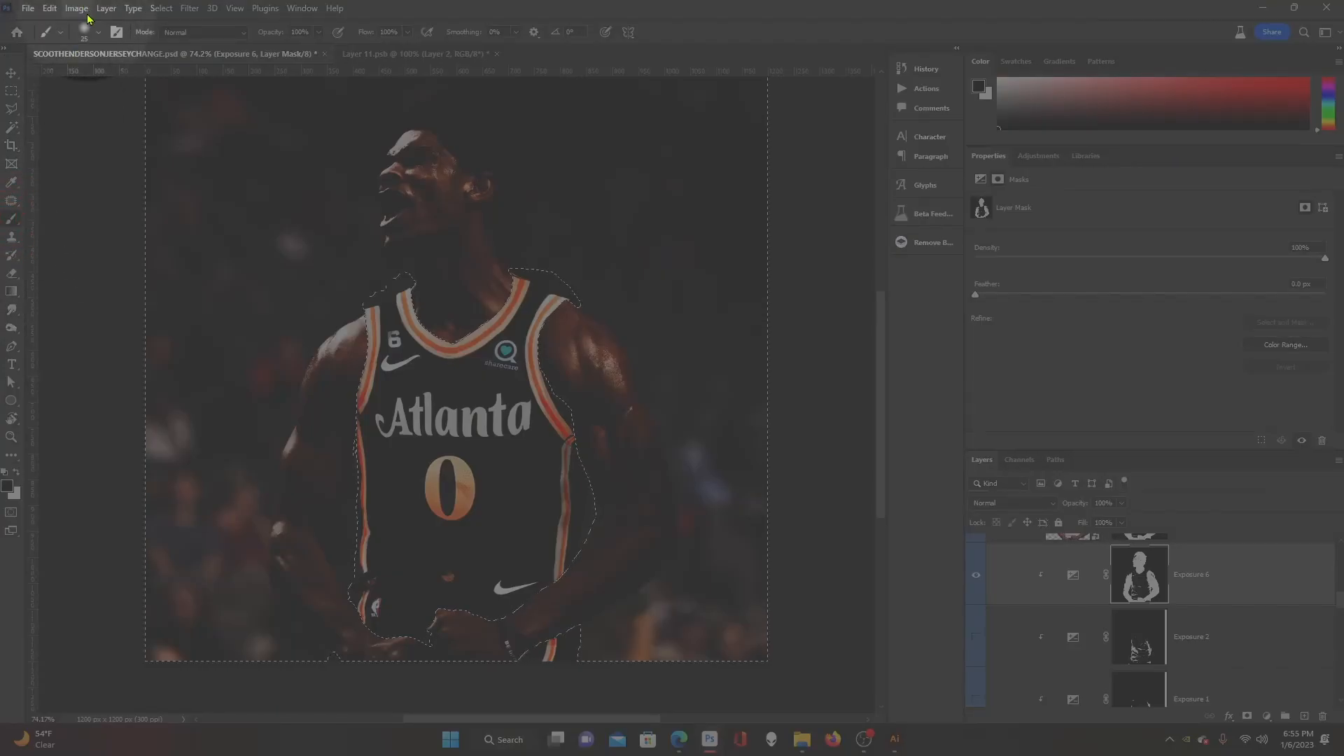
pyautogui.click(85, 31)
pyautogui.click(164, 107)
pyautogui.click(151, 74)
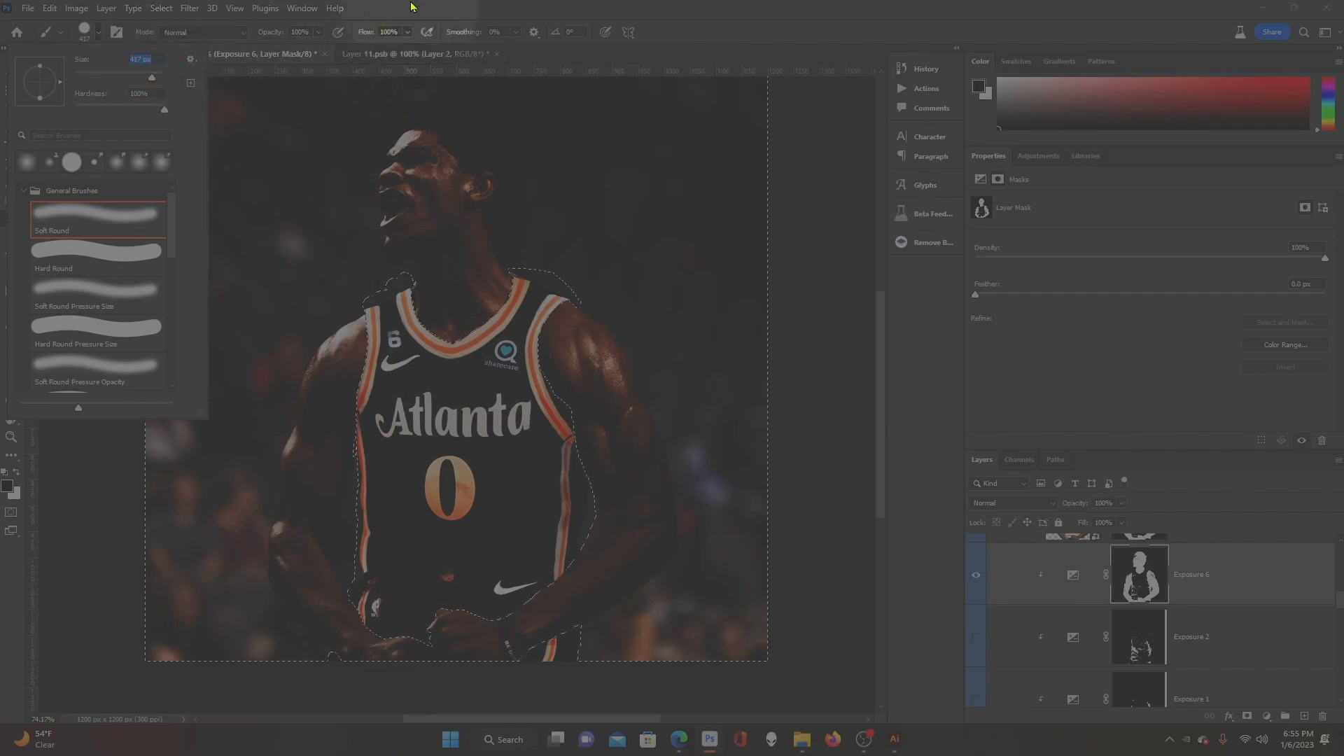
pyautogui.click(412, 8)
# - Paint black on the Exposure 6 mask over everything outside the jersey and deselect
pyautogui.click(15, 473)
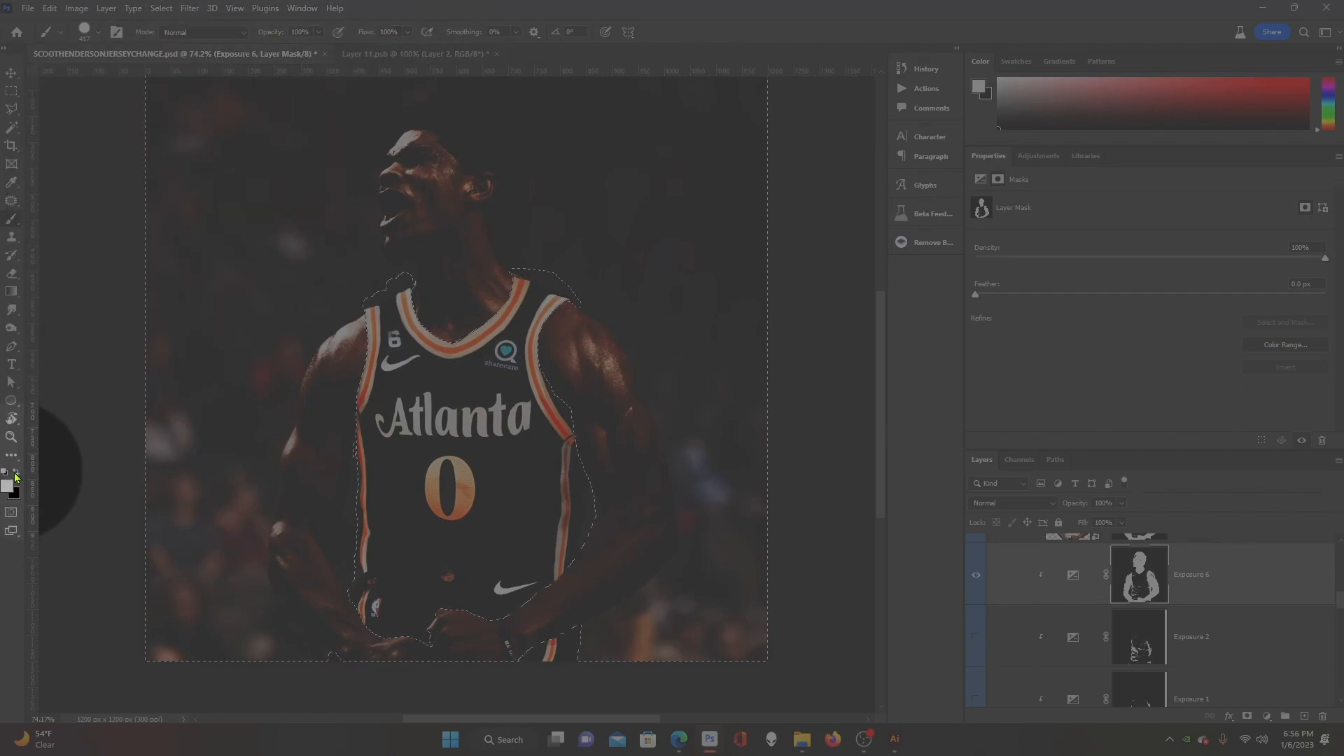
pyautogui.moveTo(372, 343); pyautogui.dragTo(324, 402)
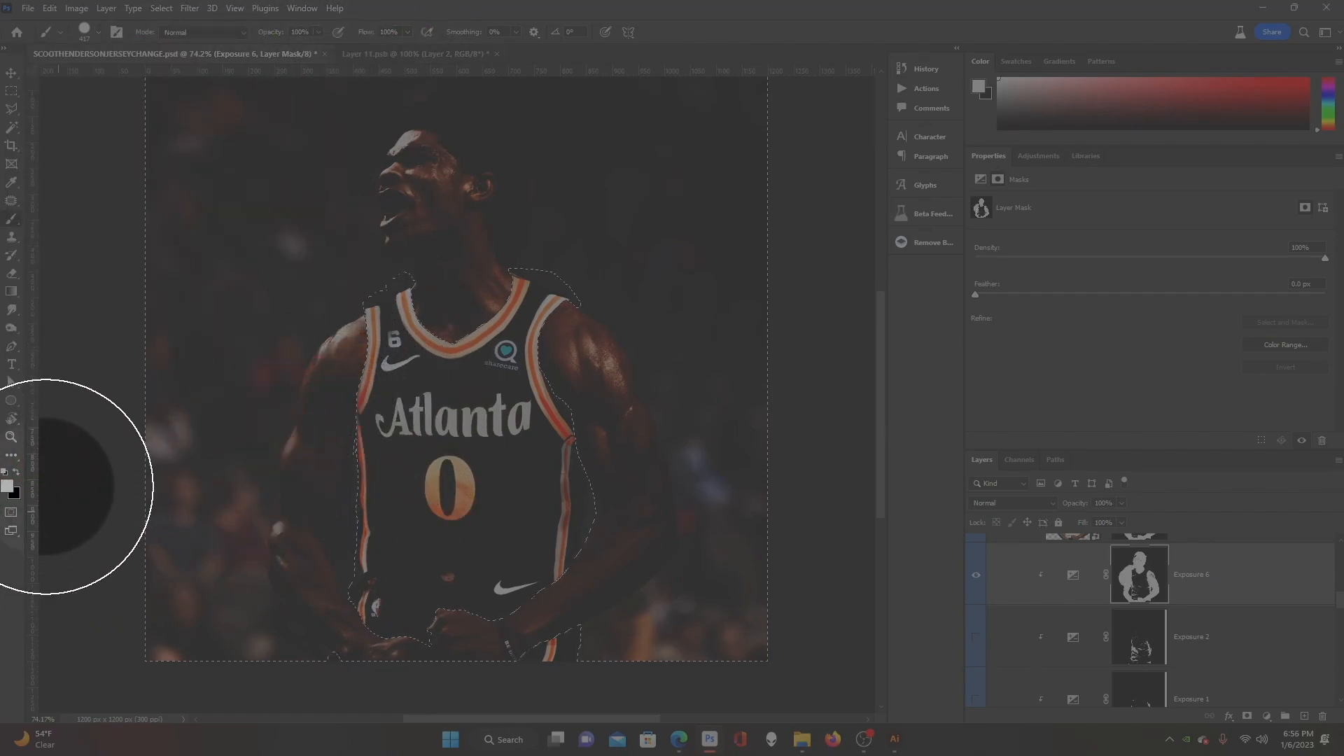
pyautogui.click(15, 474)
pyautogui.moveTo(327, 427)
pyautogui.mouseDown()
pyautogui.moveTo(343, 627)
pyautogui.moveTo(422, 652)
pyautogui.moveTo(585, 594)
pyautogui.moveTo(611, 555)
pyautogui.moveTo(588, 343)
pyautogui.mouseUp()
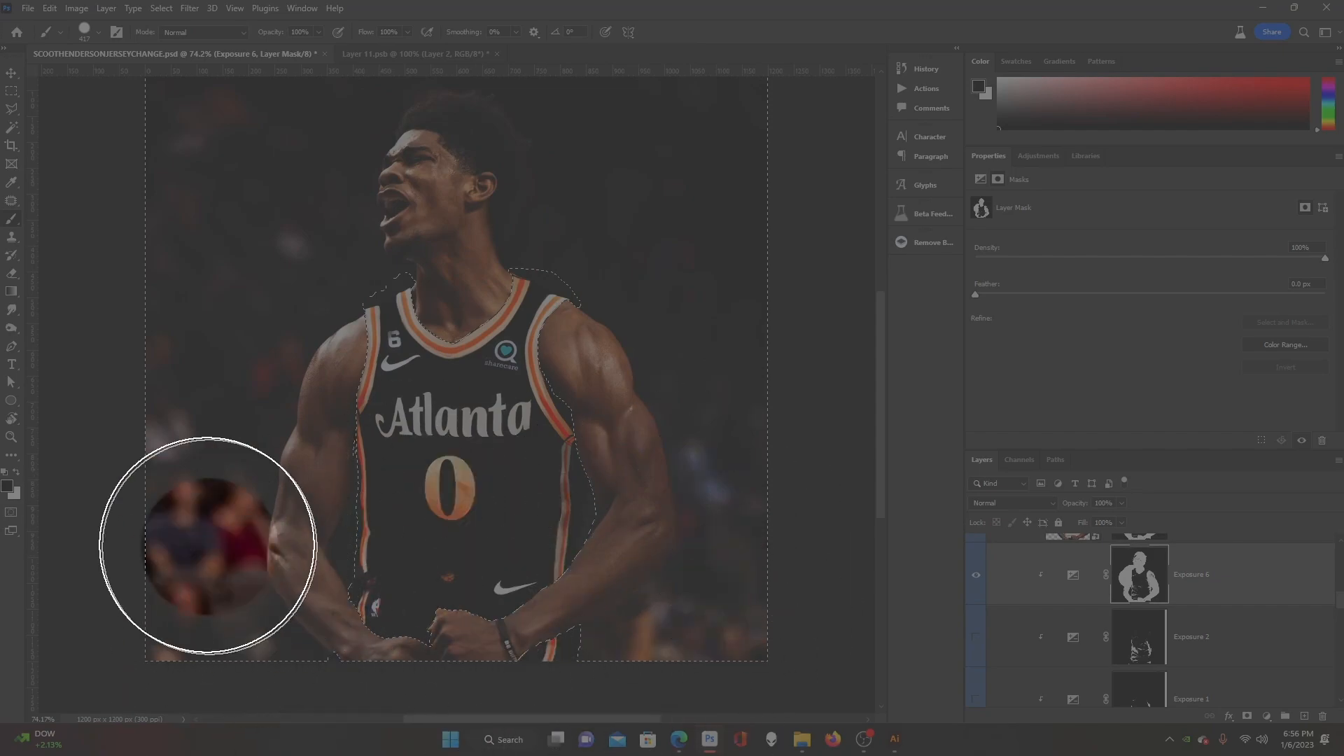
pyautogui.click(168, 9)
pyautogui.click(171, 39)
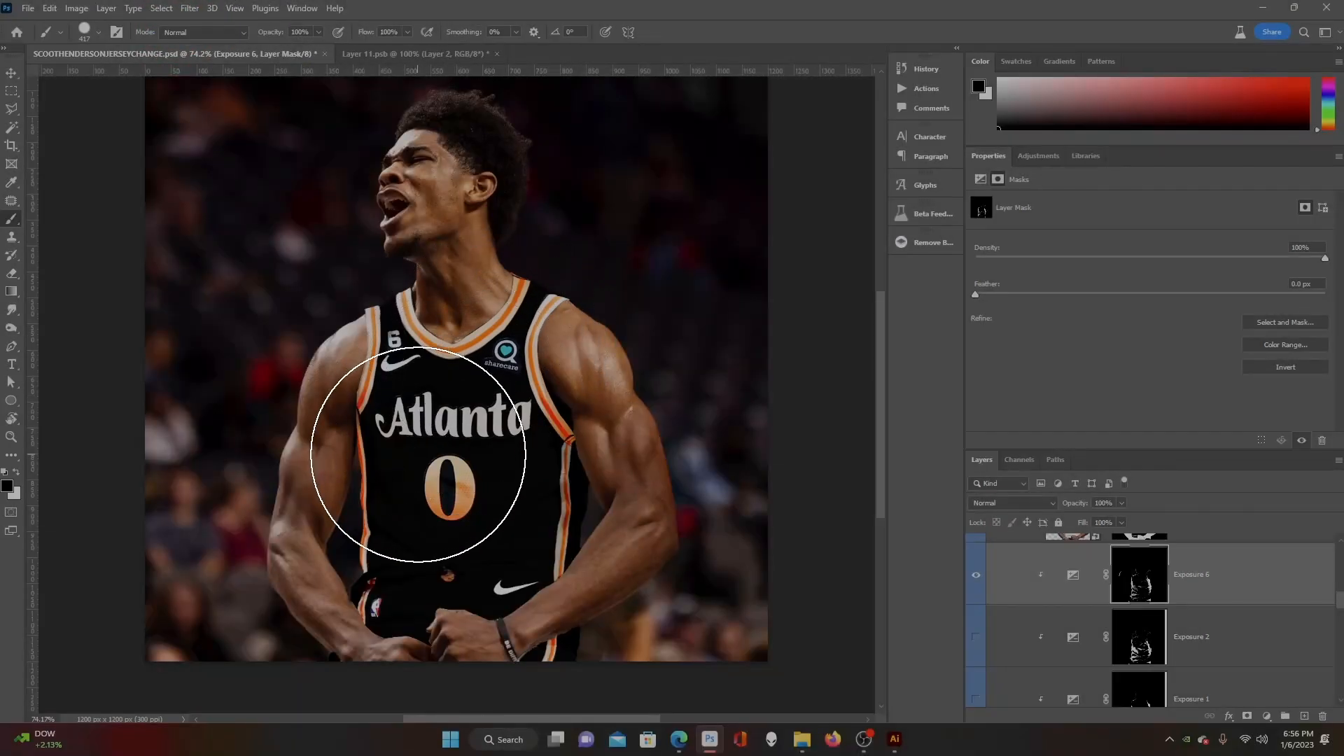
# - Toggle the Exposure 6 adjustment to compare the jersey with and without its masked shadows
pyautogui.click(12, 73)
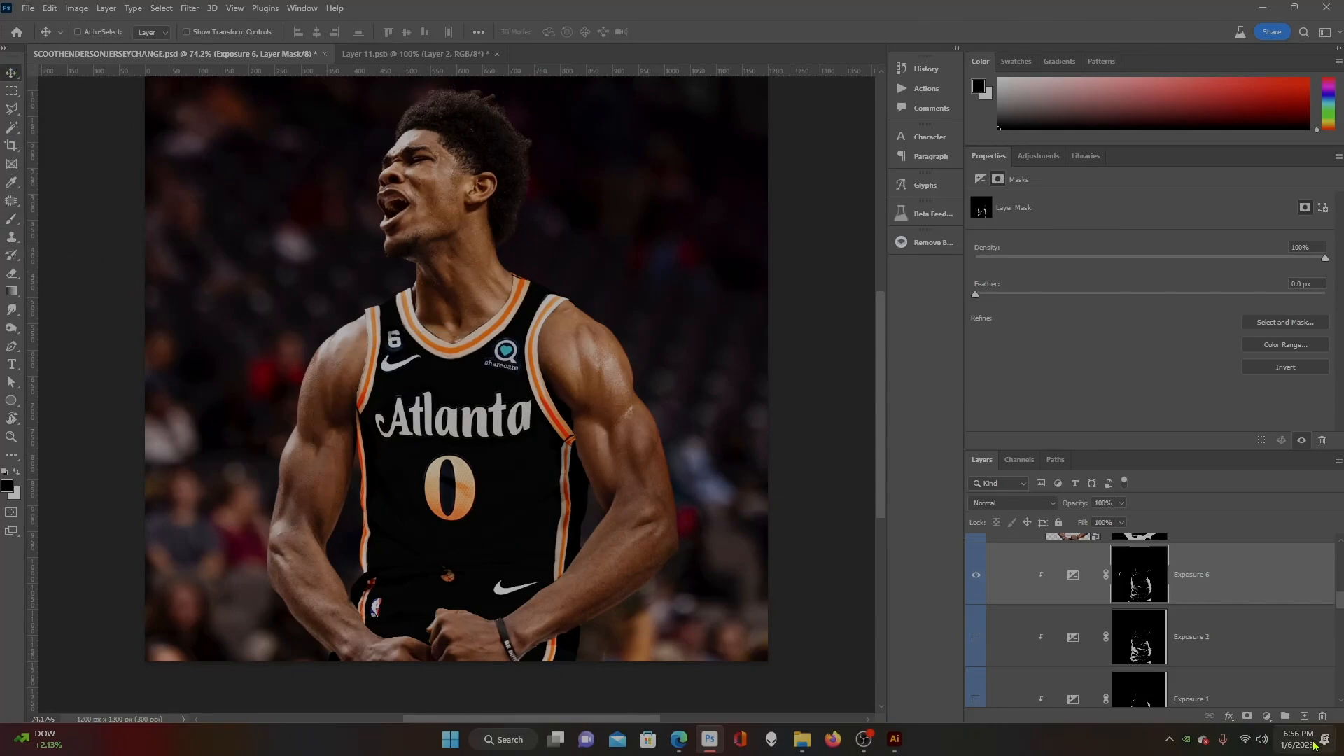
pyautogui.click(977, 576)
pyautogui.click(976, 575)
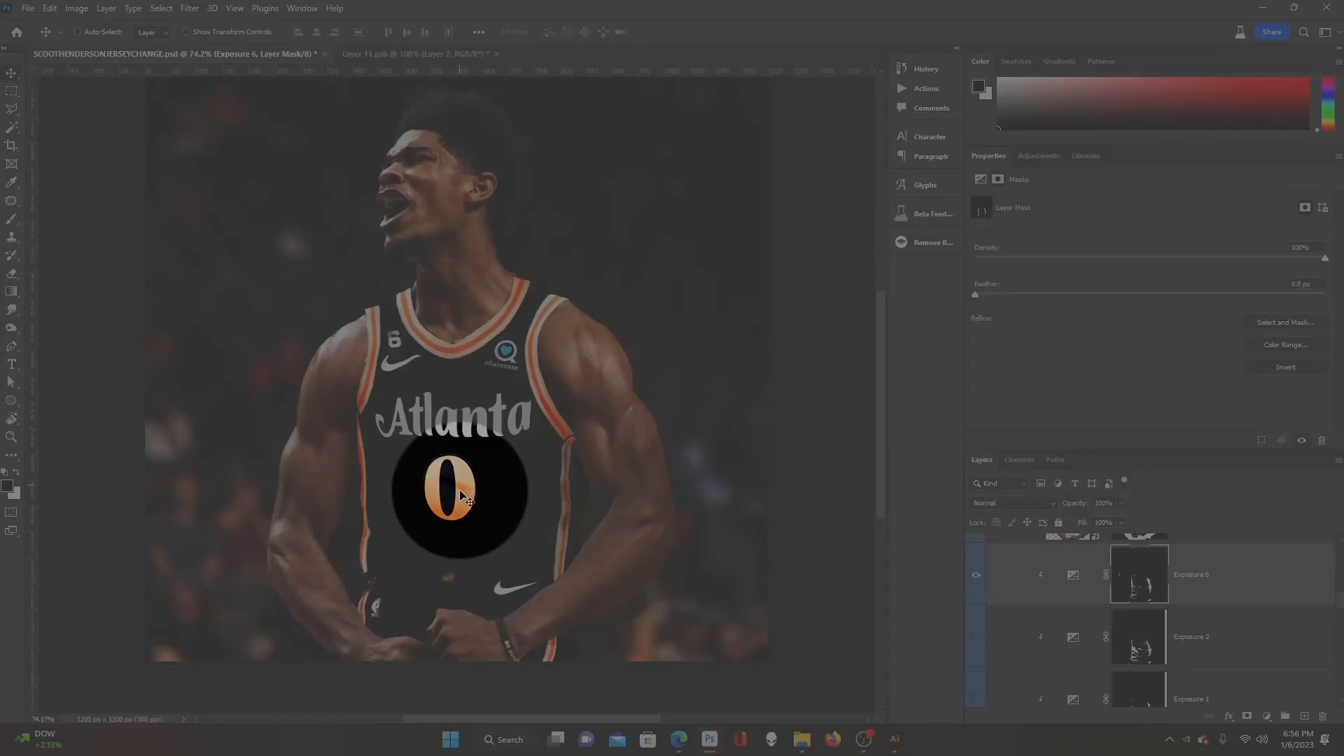
pyautogui.click(975, 575)
pyautogui.click(975, 576)
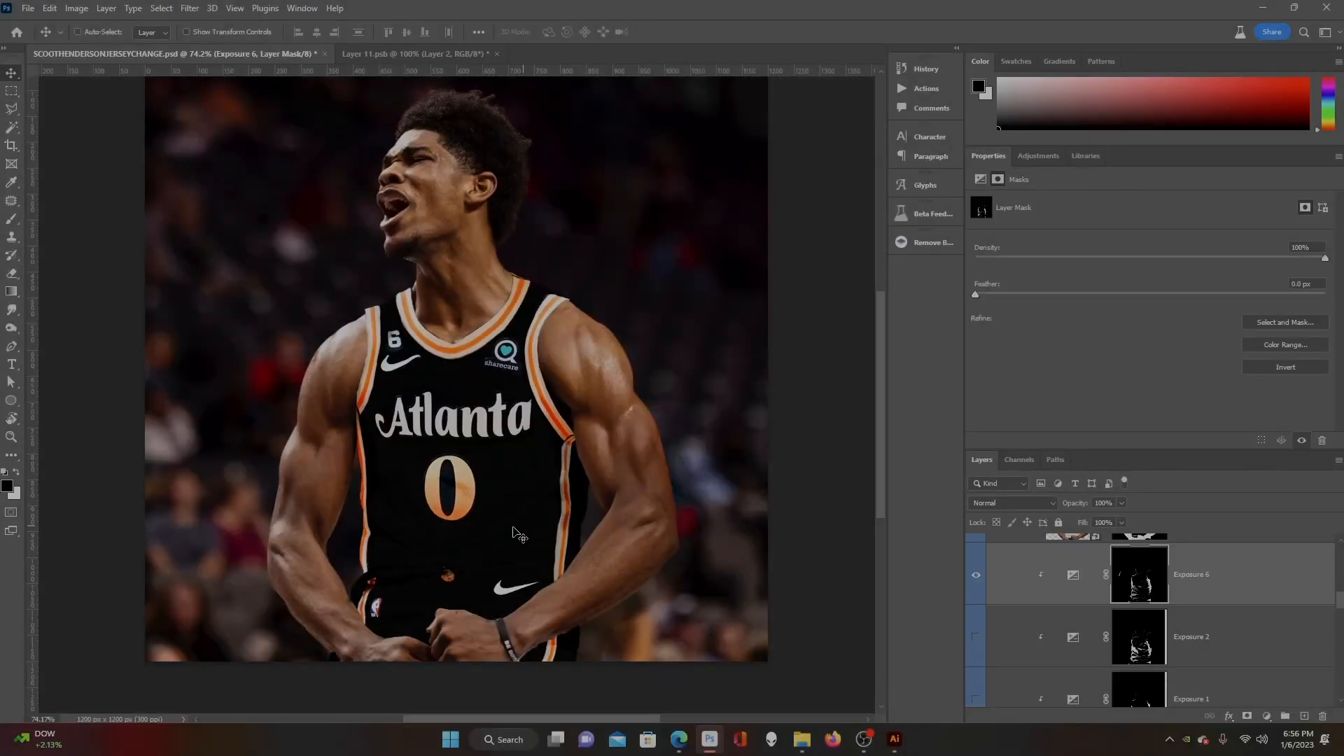
pyautogui.click(976, 576)
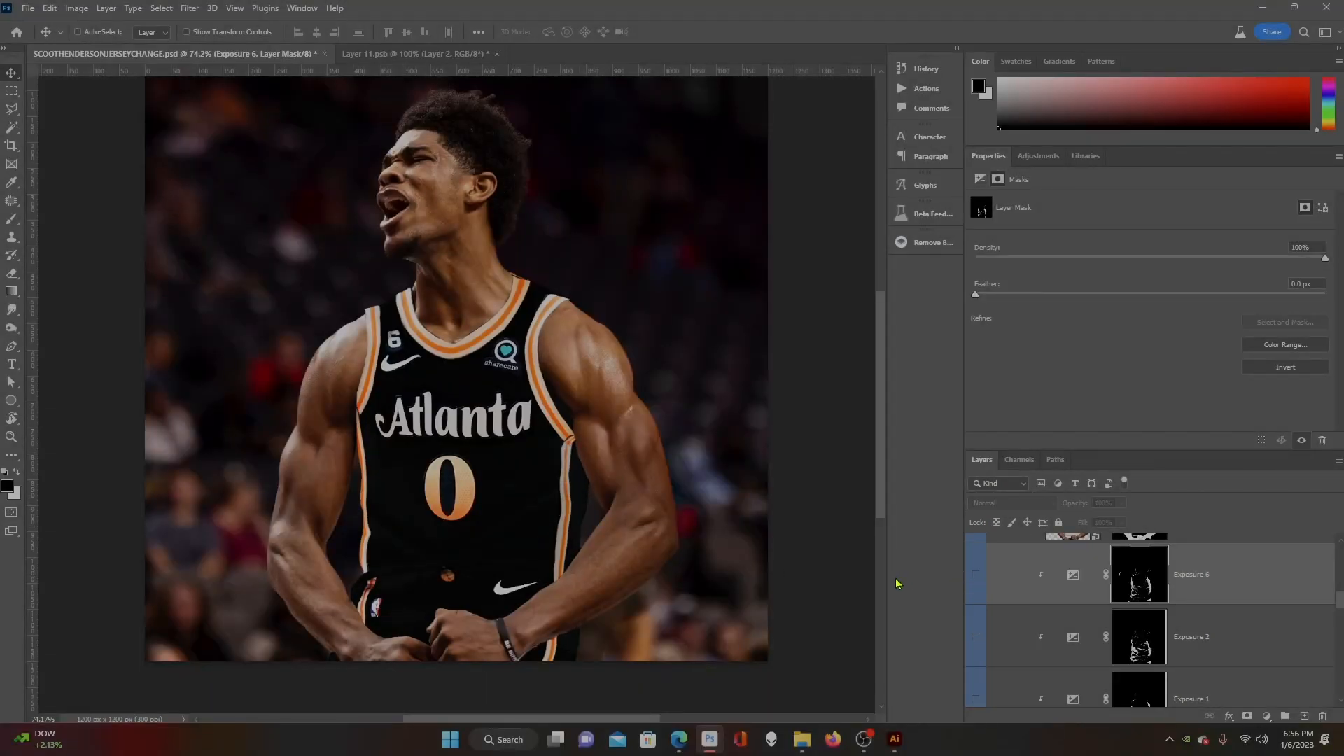
pyautogui.click(975, 575)
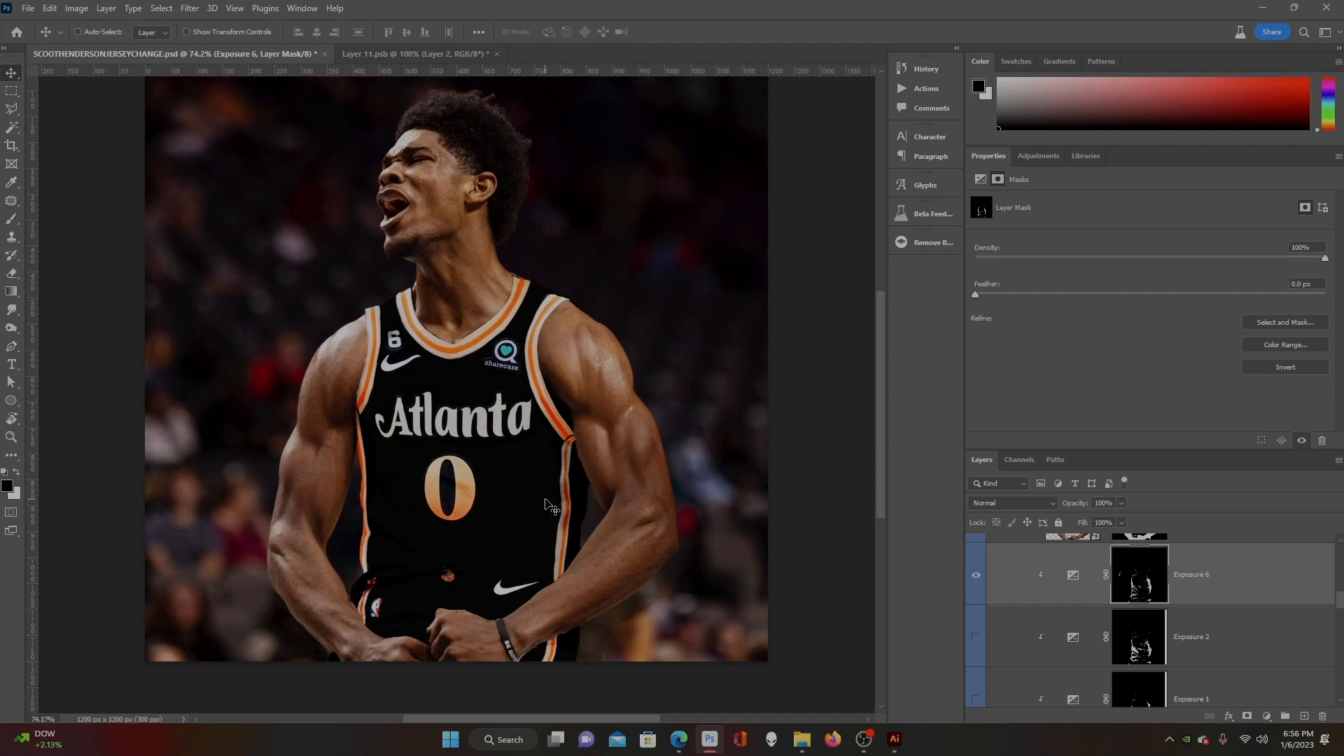
# - Set Exposure 6's gamma correction to 0.64 and its offset to -0.1820
pyautogui.scroll(1, 622, 595)
pyautogui.click(1071, 577)
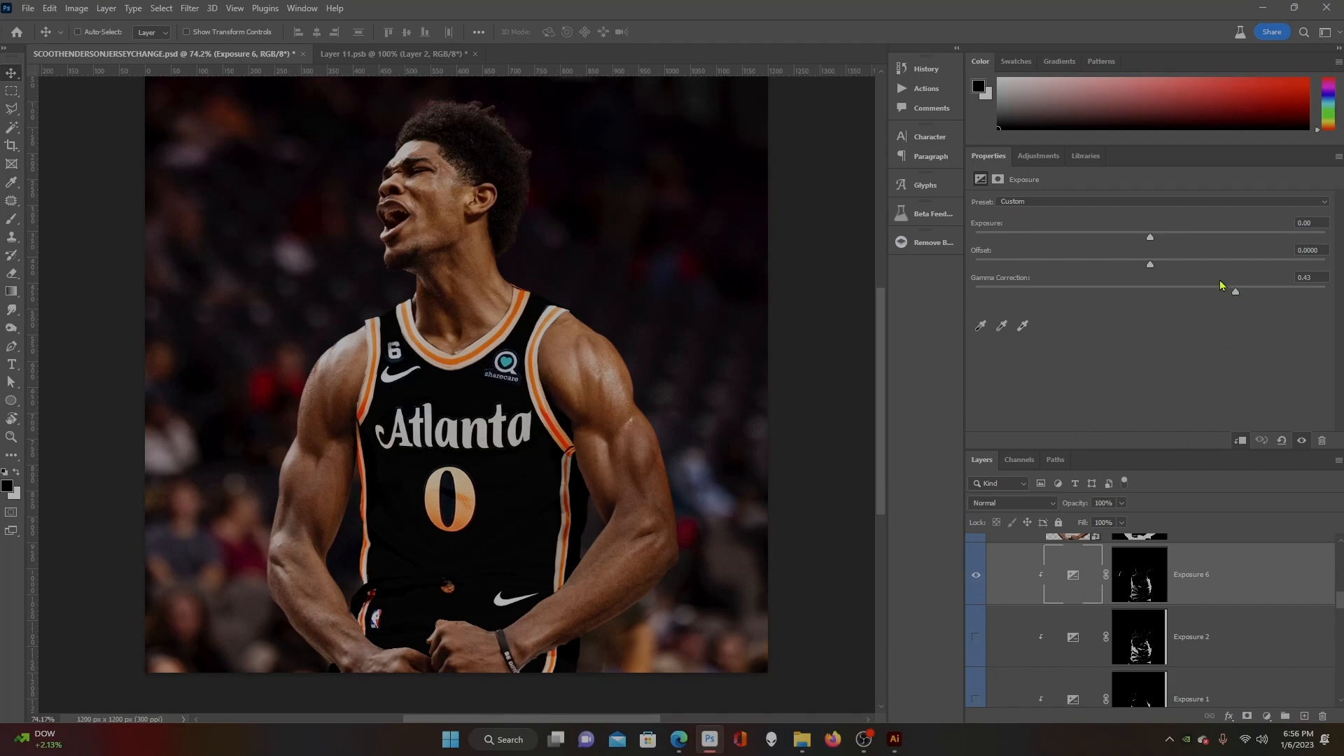
pyautogui.click(1201, 293)
pyautogui.moveTo(1148, 268); pyautogui.dragTo(1102, 273)
# - Delete the layer mask from the remove.bg copy layer and show the layer
pyautogui.scroll(2, 1046, 593)
pyautogui.scroll(-1, 1045, 594)
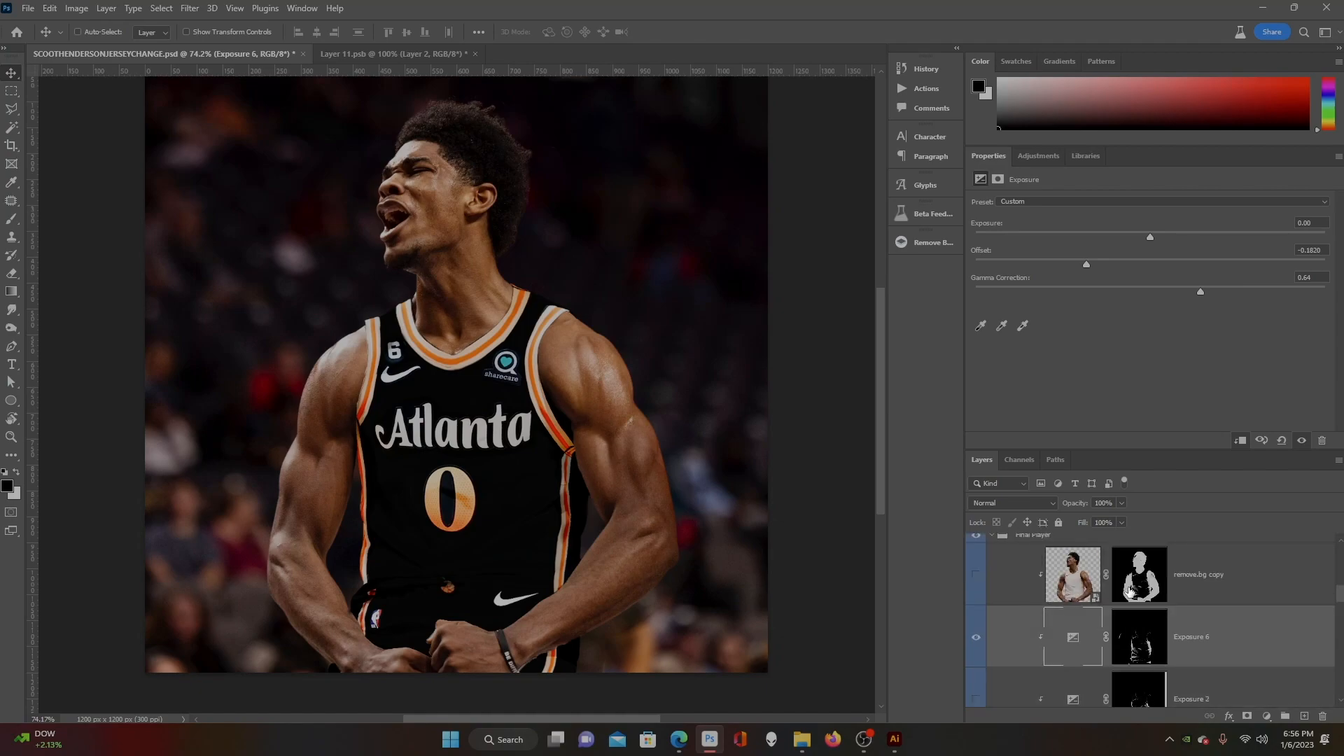
pyautogui.rightClick(1130, 591)
pyautogui.click(1155, 619)
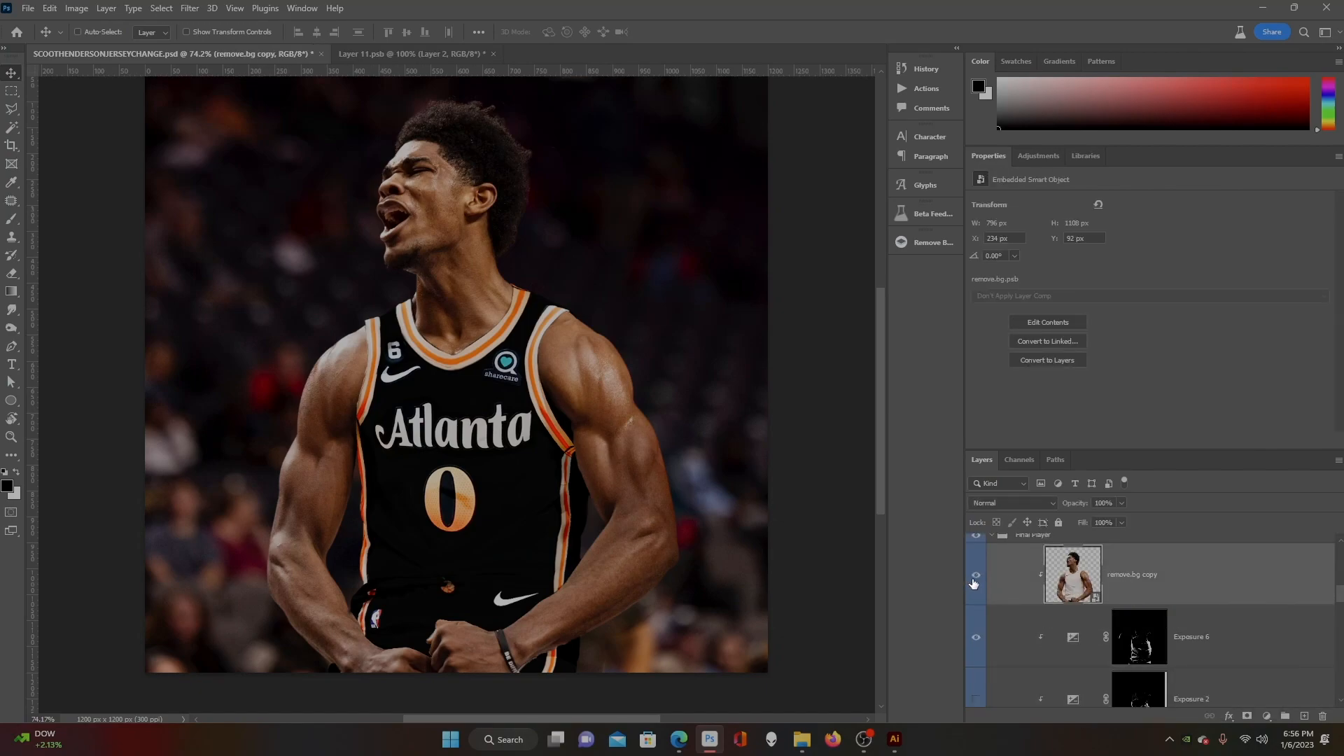
pyautogui.click(974, 578)
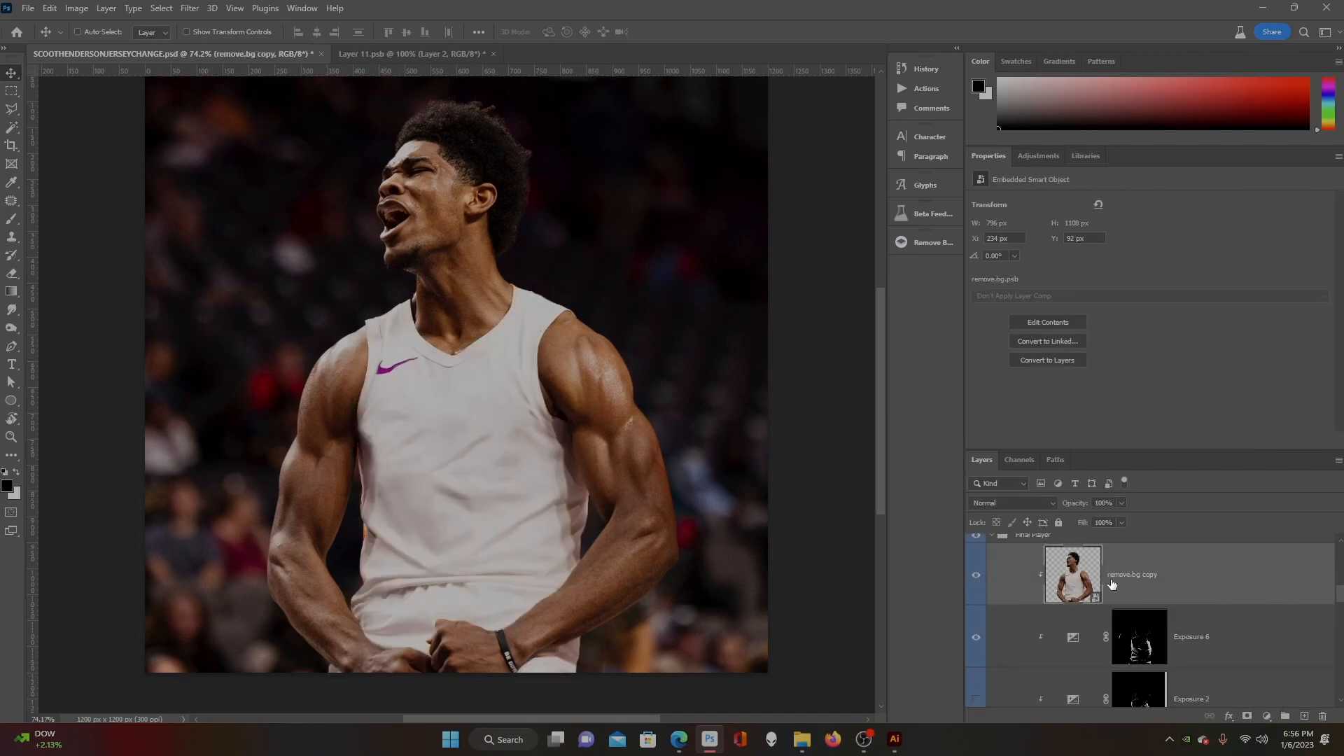
# - Add a new mask to remove.bg copy using Color Range set to Midtones, fuzziness 36% and range 101 to 195
pyautogui.click(1248, 716)
pyautogui.click(1272, 346)
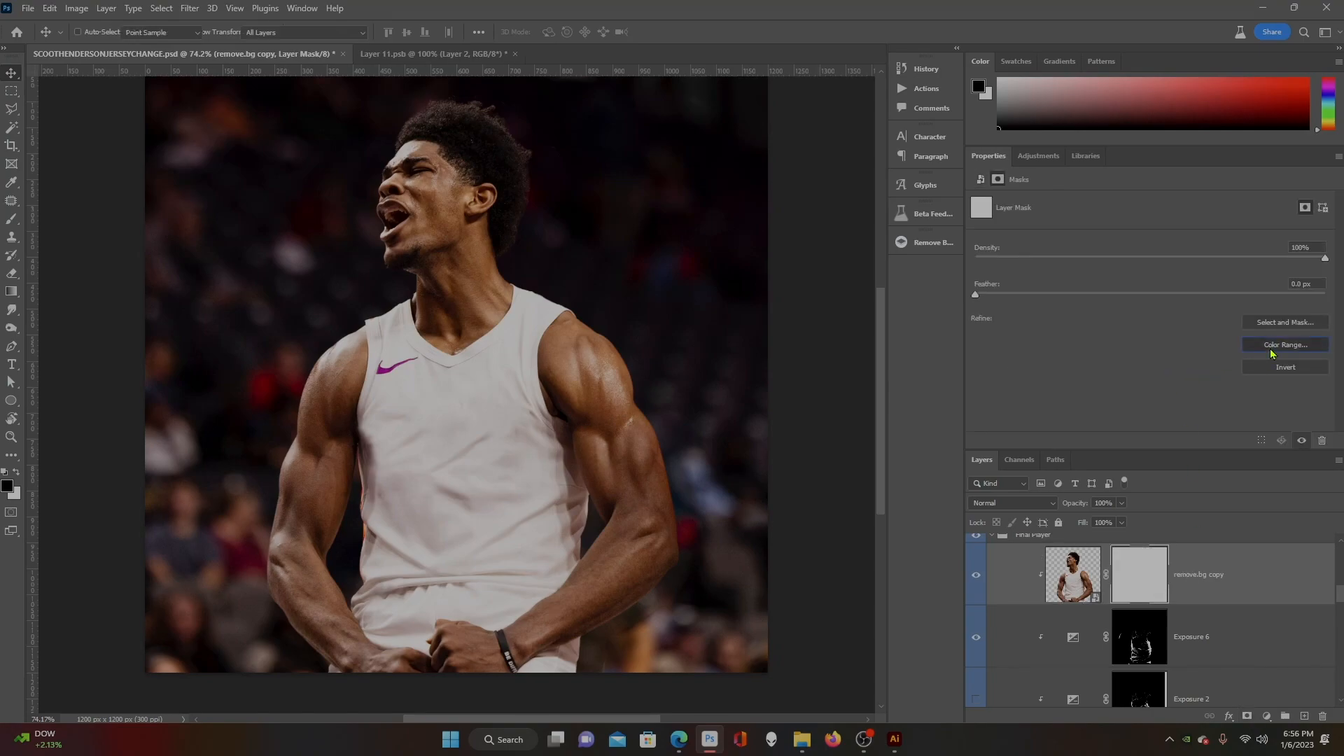
pyautogui.click(925, 202)
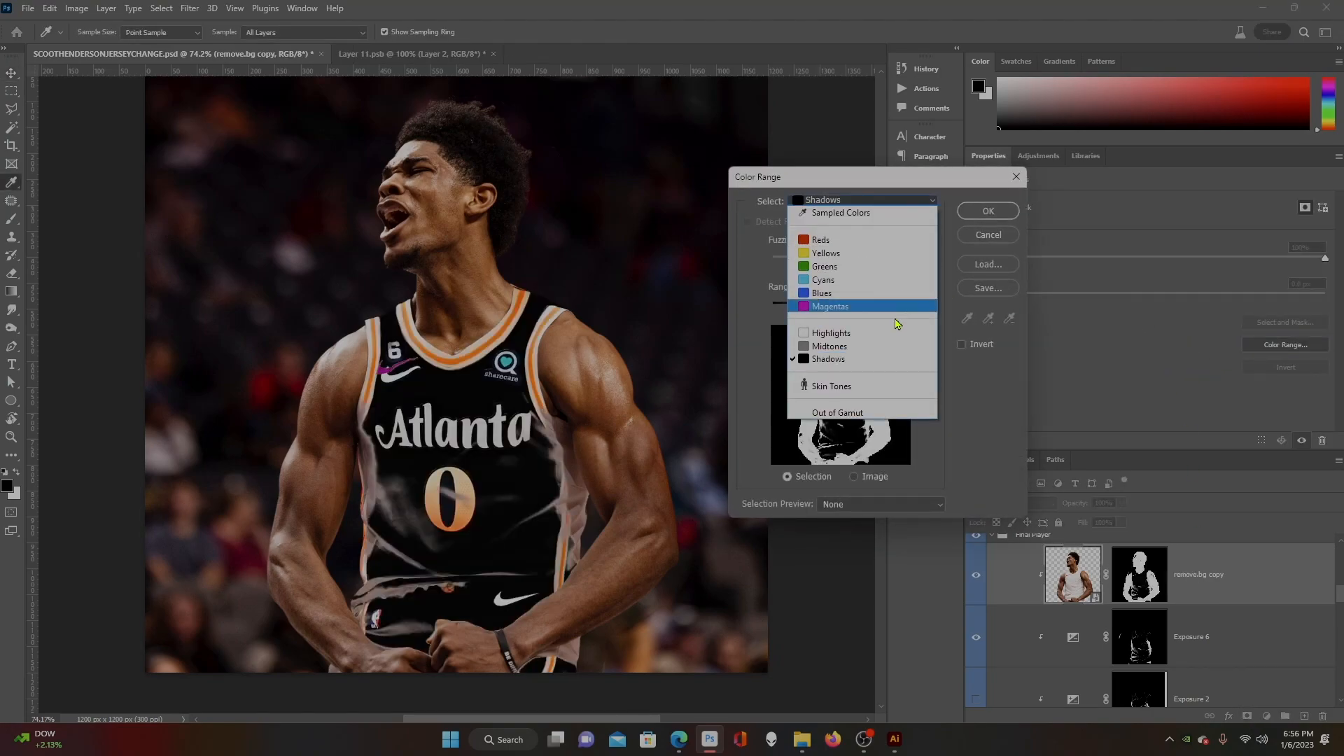
pyautogui.click(893, 337)
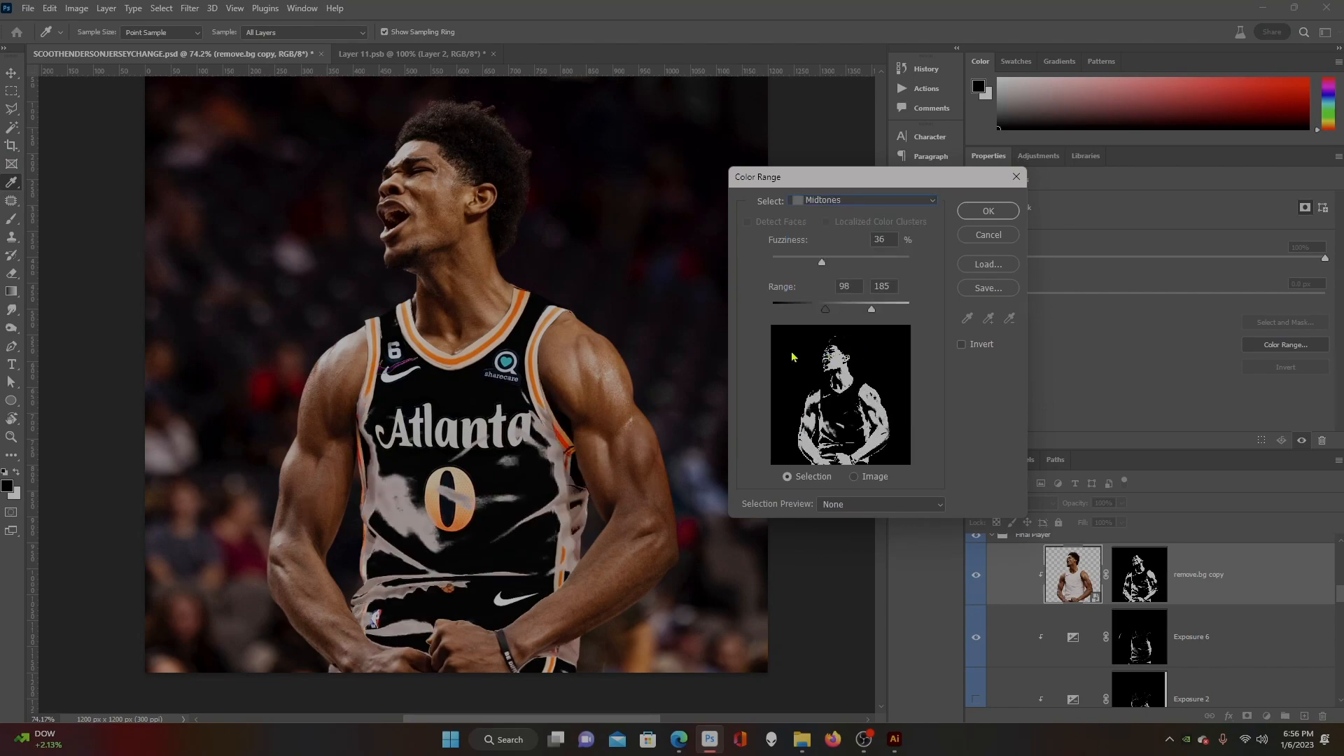
pyautogui.moveTo(814, 313)
pyautogui.mouseDown()
pyautogui.moveTo(878, 310)
pyautogui.moveTo(828, 310)
pyautogui.mouseUp()
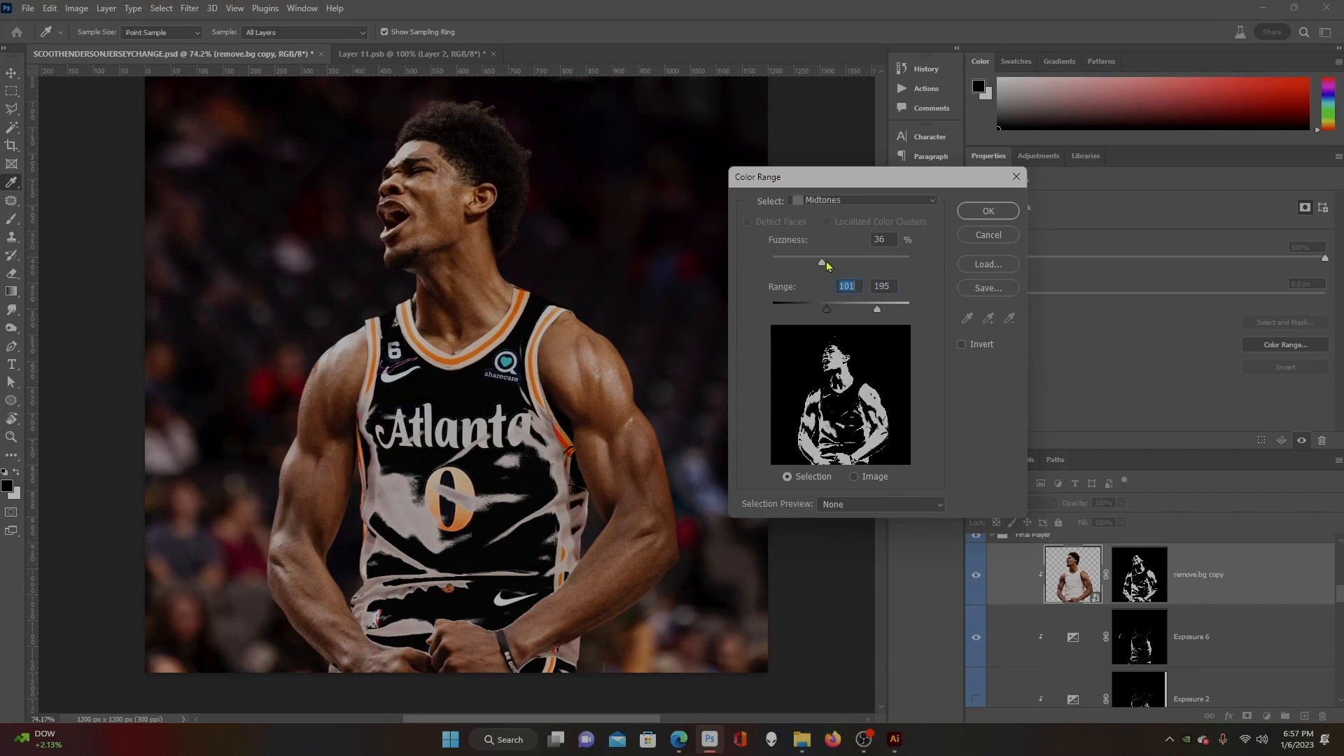
pyautogui.click(977, 219)
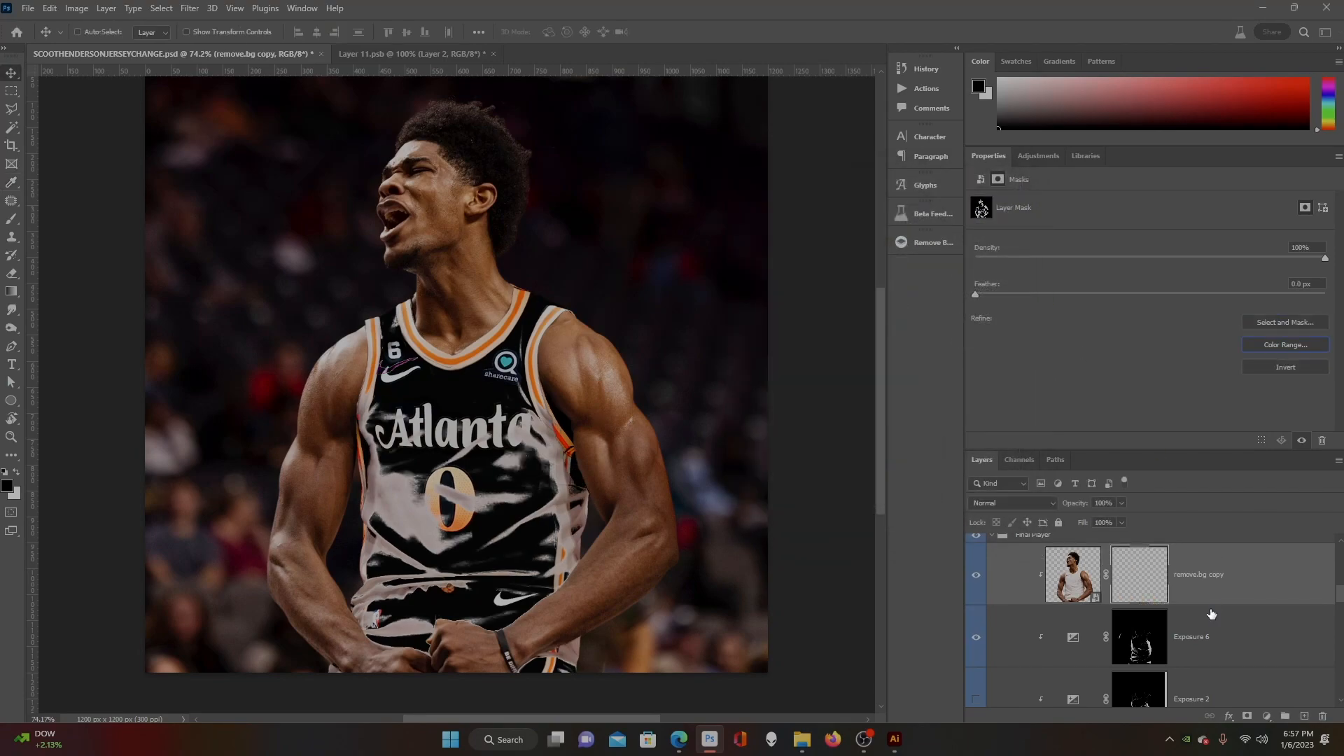
# - Add an Exposure adjustment above Exposure 6 with gamma correction 1.44 and replace its blank mask with a copy of the remove.bg copy midtones mask
pyautogui.click(1194, 636)
pyautogui.click(1266, 719)
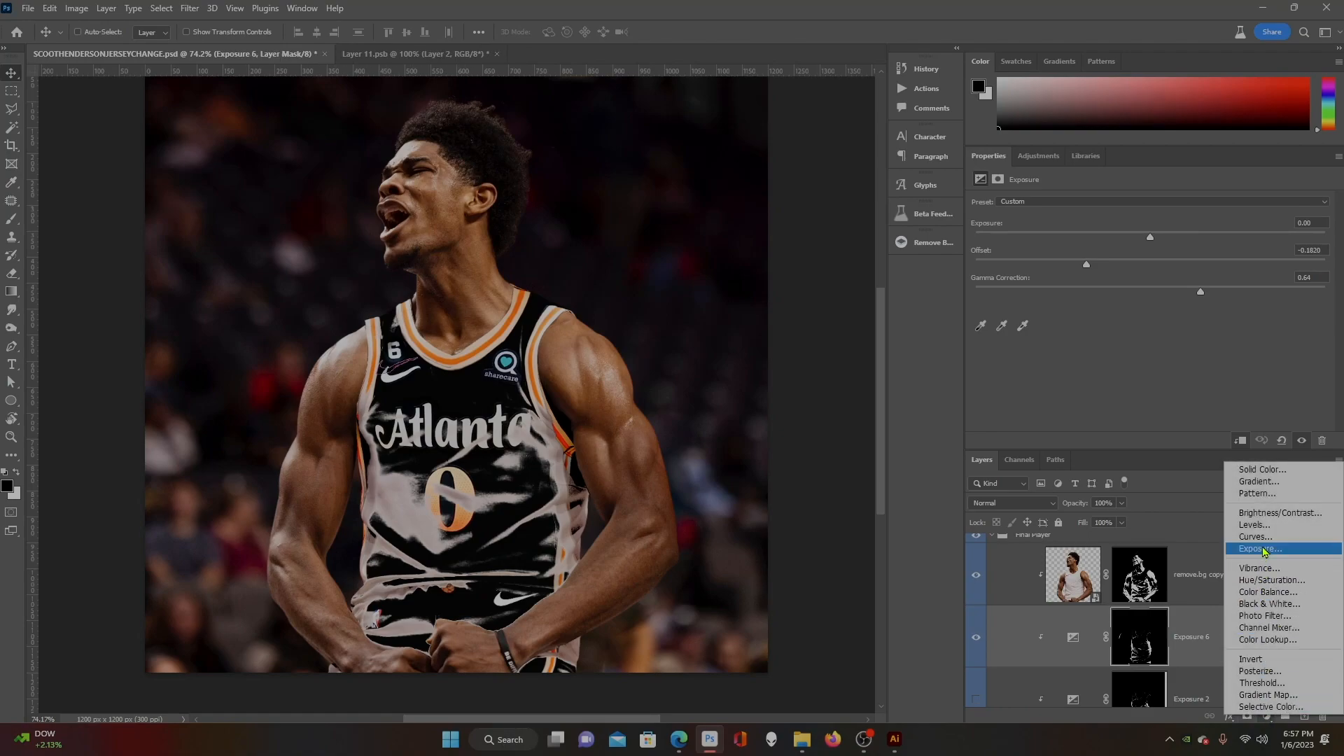
pyautogui.click(1260, 549)
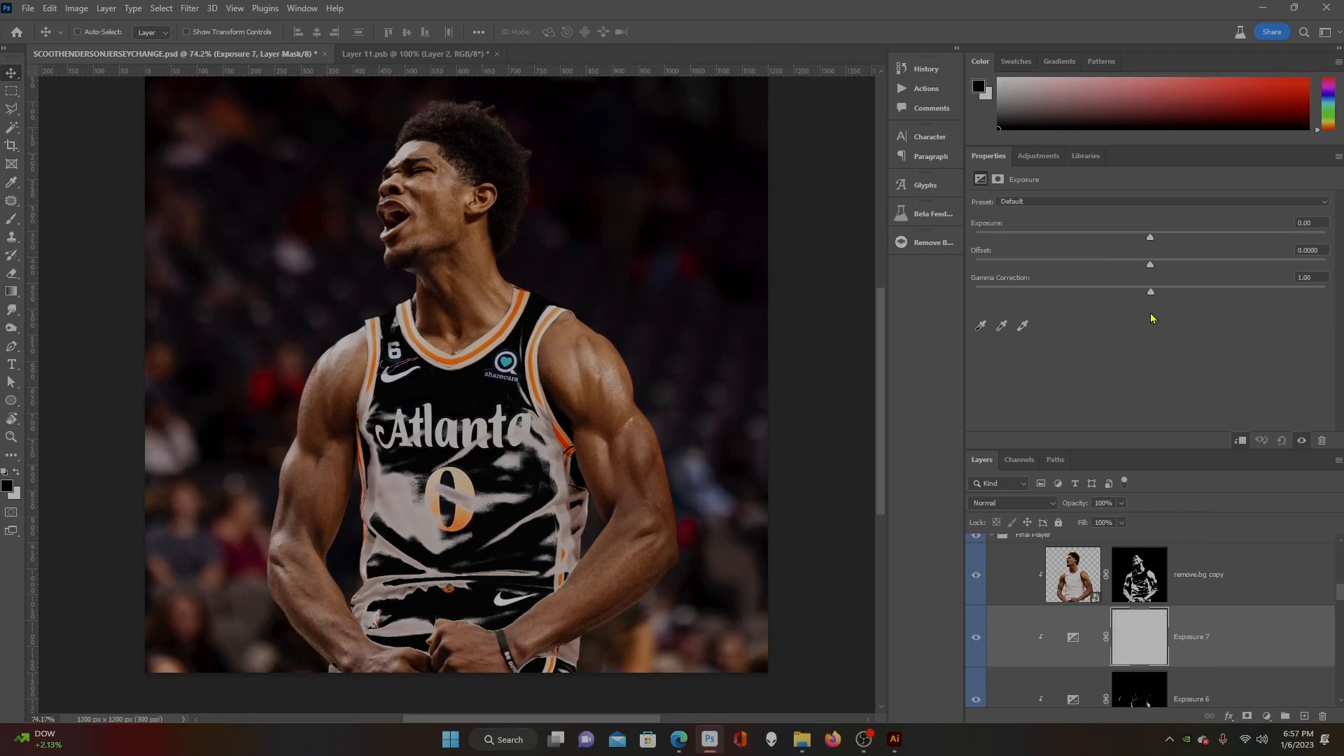
pyautogui.moveTo(1142, 293); pyautogui.dragTo(1106, 292)
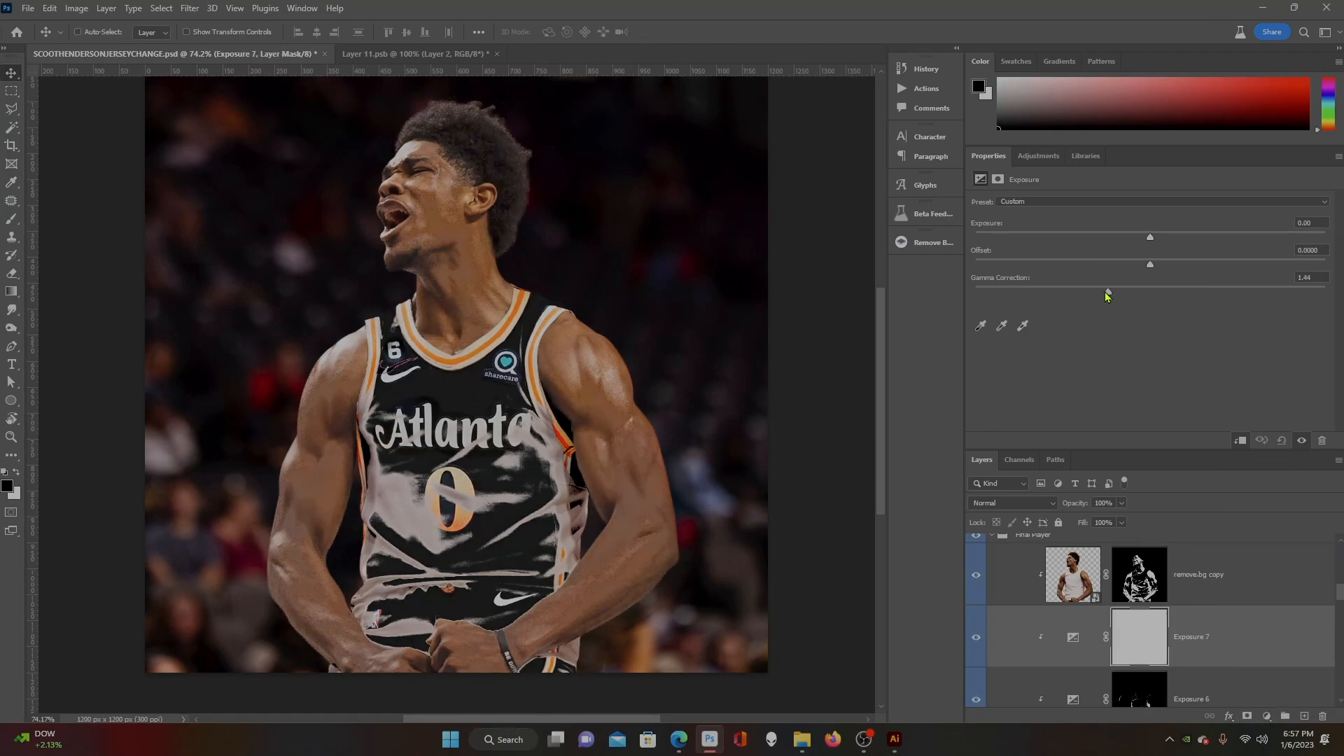
pyautogui.moveTo(1139, 577); pyautogui.dragTo(1139, 636)
pyautogui.click(590, 279)
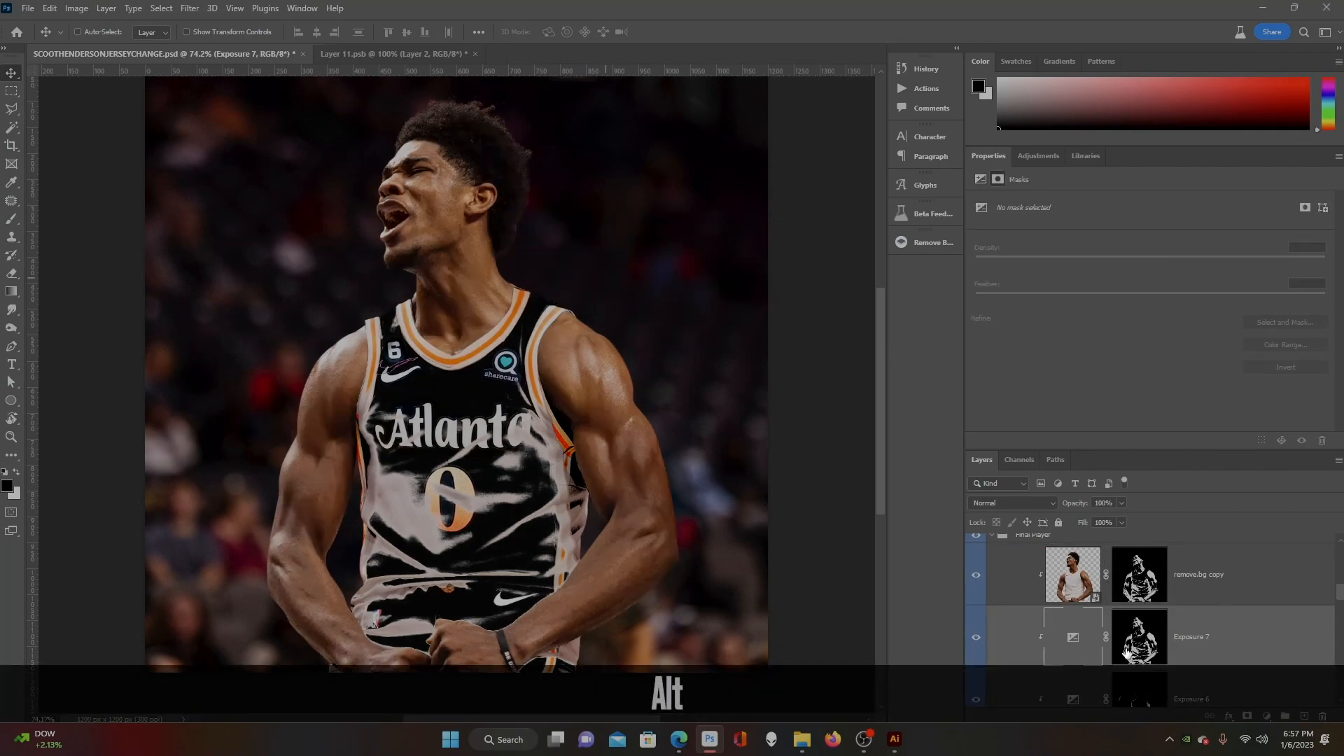
# - Hide the remove.bg copy layer and toggle Exposure 7 to compare the image with and without its masked midtones
pyautogui.click(974, 585)
pyautogui.click(973, 642)
pyautogui.click(974, 642)
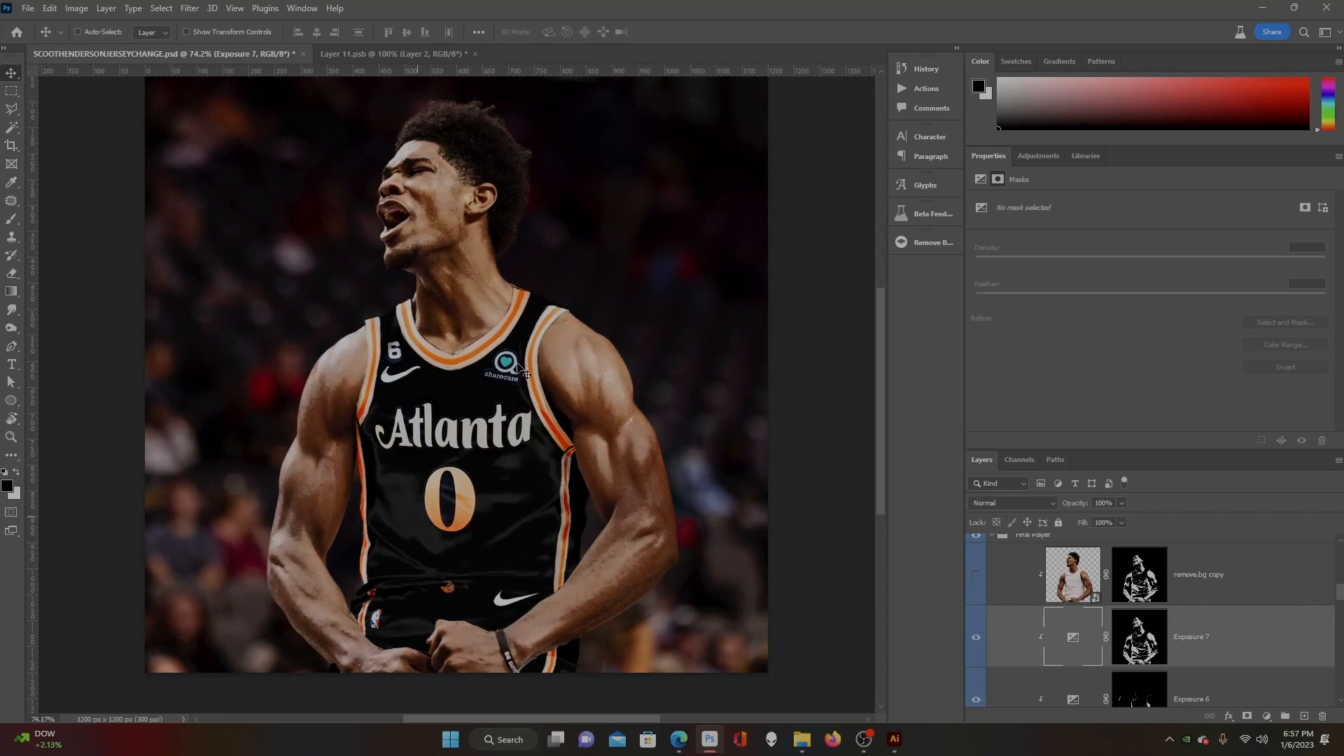
# - Load the Jersey color group's layer mask as a selection
pyautogui.scroll(-6, 1179, 653)
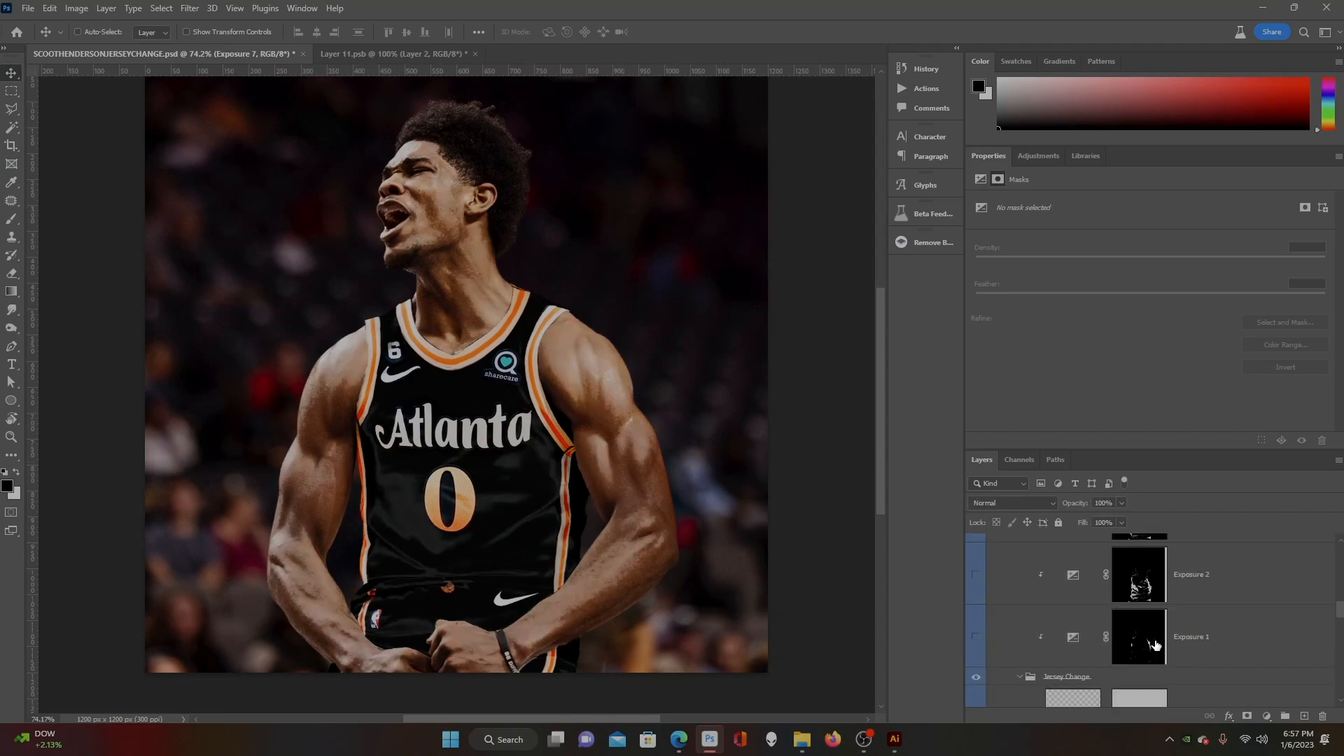
pyautogui.scroll(3, 1133, 648)
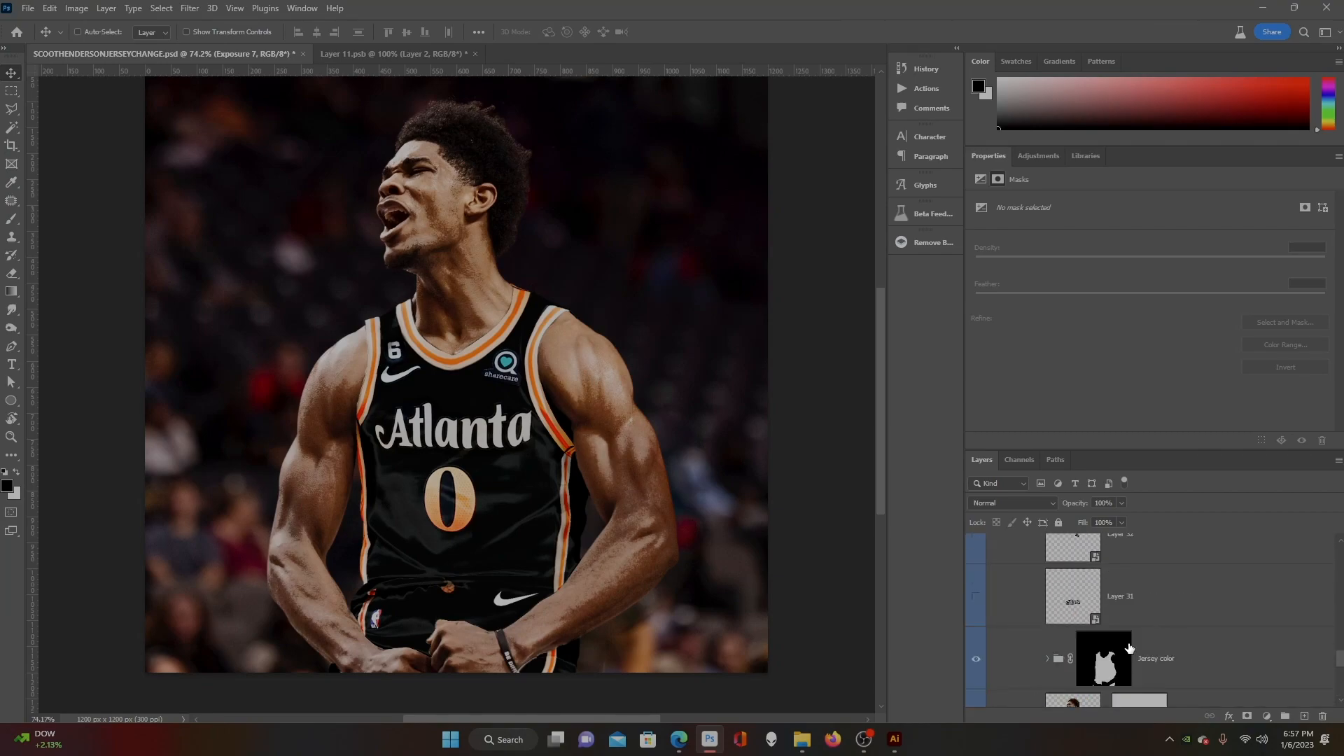
pyautogui.click(1121, 653)
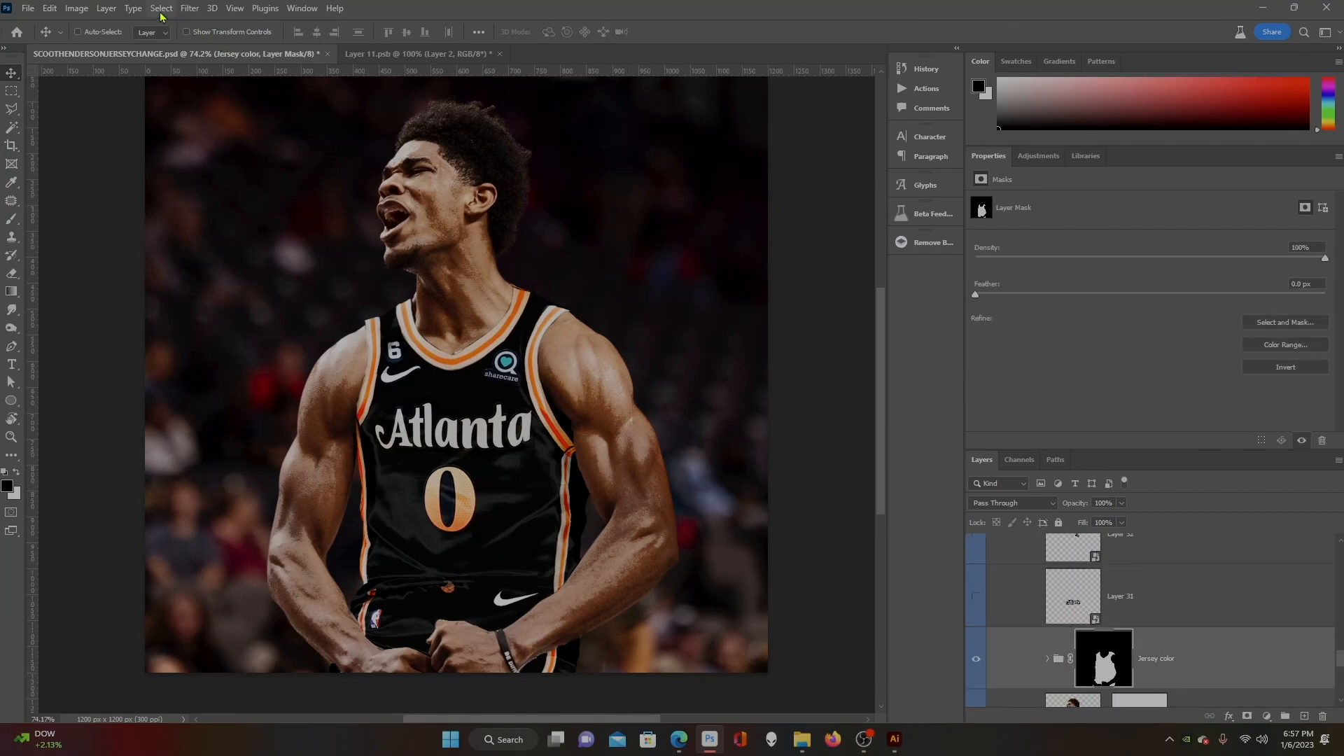
pyautogui.click(161, 9)
pyautogui.click(196, 319)
pyautogui.click(553, 346)
# - Target the Exposure 7 layer mask and invert the jersey selection to cover everything outside the jersey
pyautogui.scroll(-3, 1133, 688)
pyautogui.scroll(2, 1133, 687)
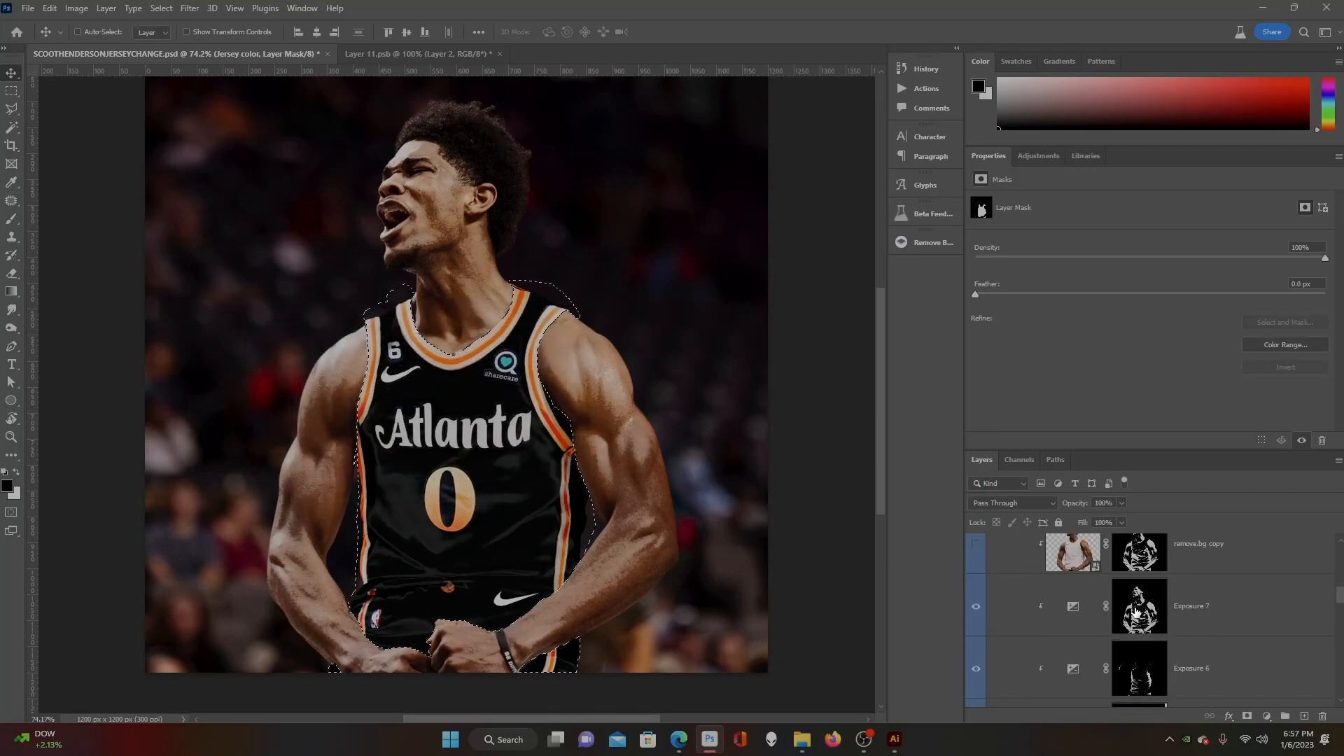
pyautogui.click(1135, 600)
pyautogui.click(161, 8)
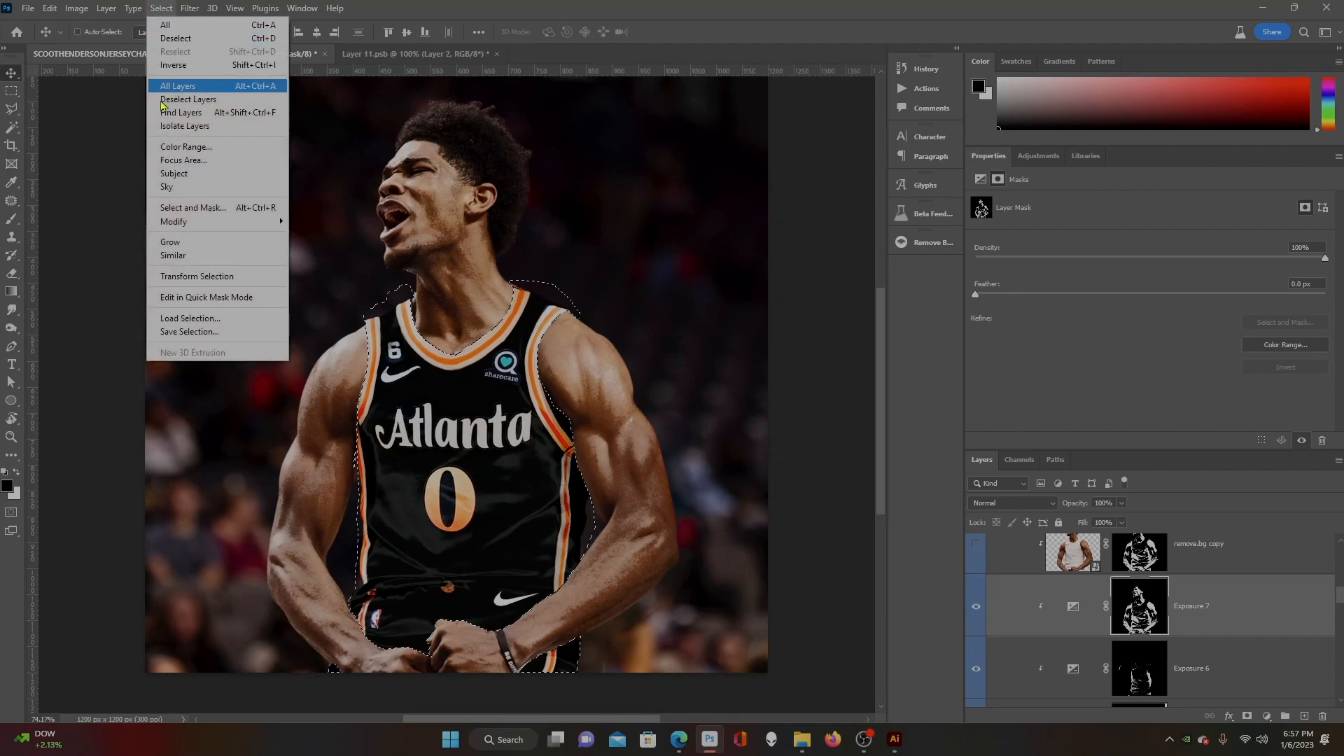
pyautogui.click(173, 66)
# - Paint the Exposure 7 mask white across the selected area outside the jersey with the Brush tool, and deselect
pyautogui.click(11, 219)
pyautogui.press('x')
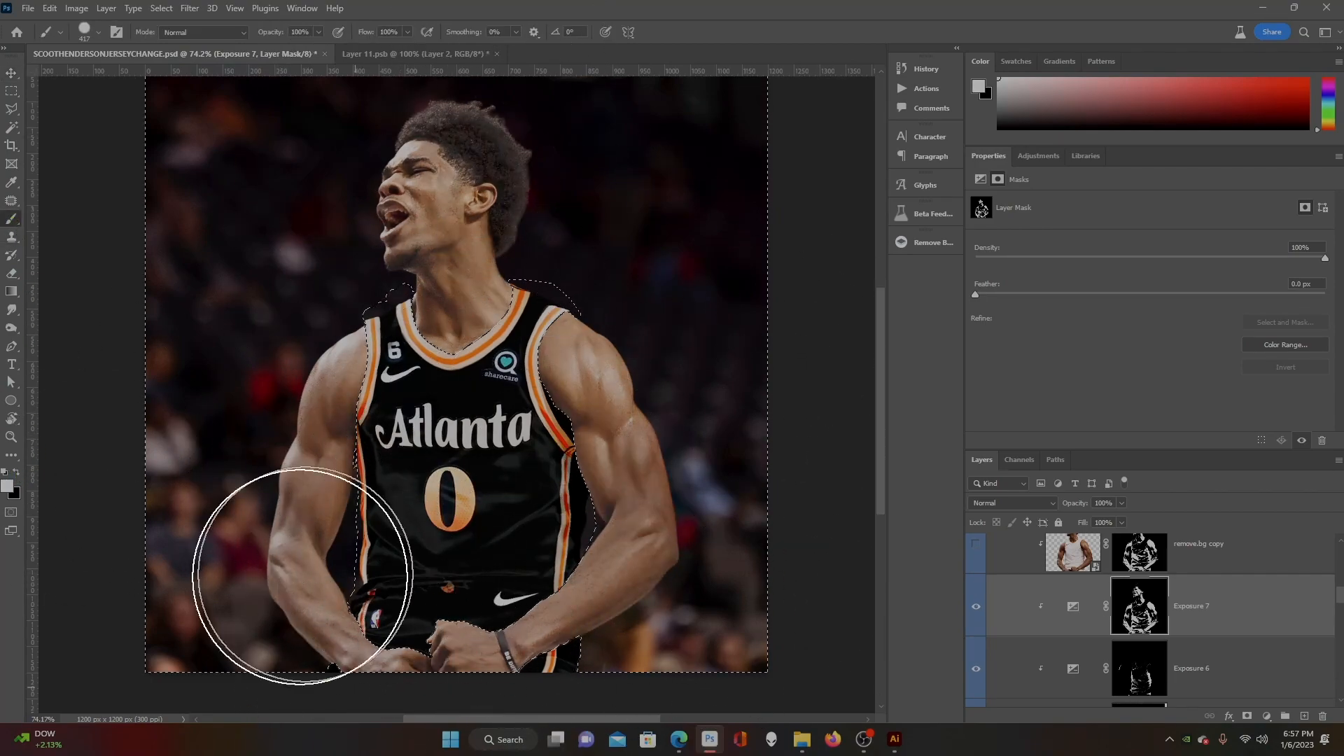
pyautogui.hotkey('alt', 'BackSpace')
pyautogui.click(161, 8)
pyautogui.click(168, 39)
pyautogui.press('v')
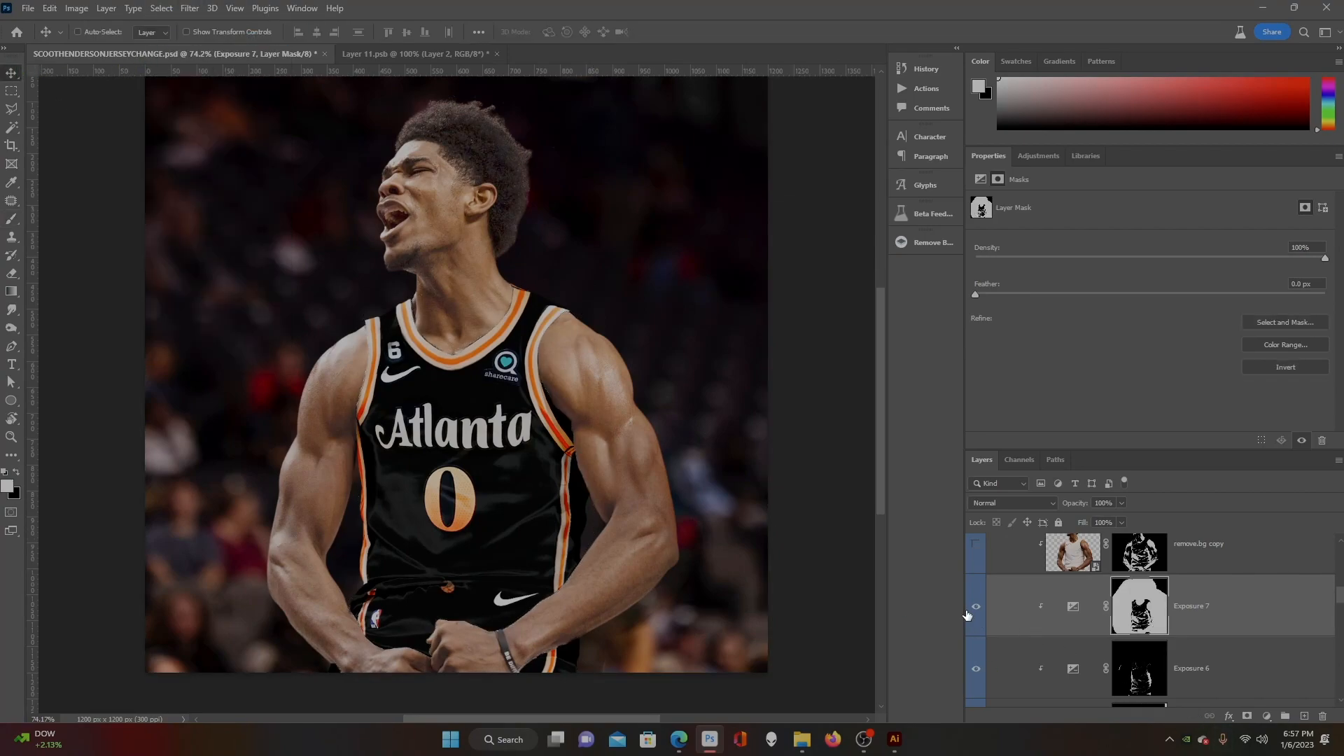
# - Compare the image with and without Exposure 7, and invert its layer mask
pyautogui.click(975, 608)
pyautogui.click(975, 610)
pyautogui.hotkey('ctrl', 'i')
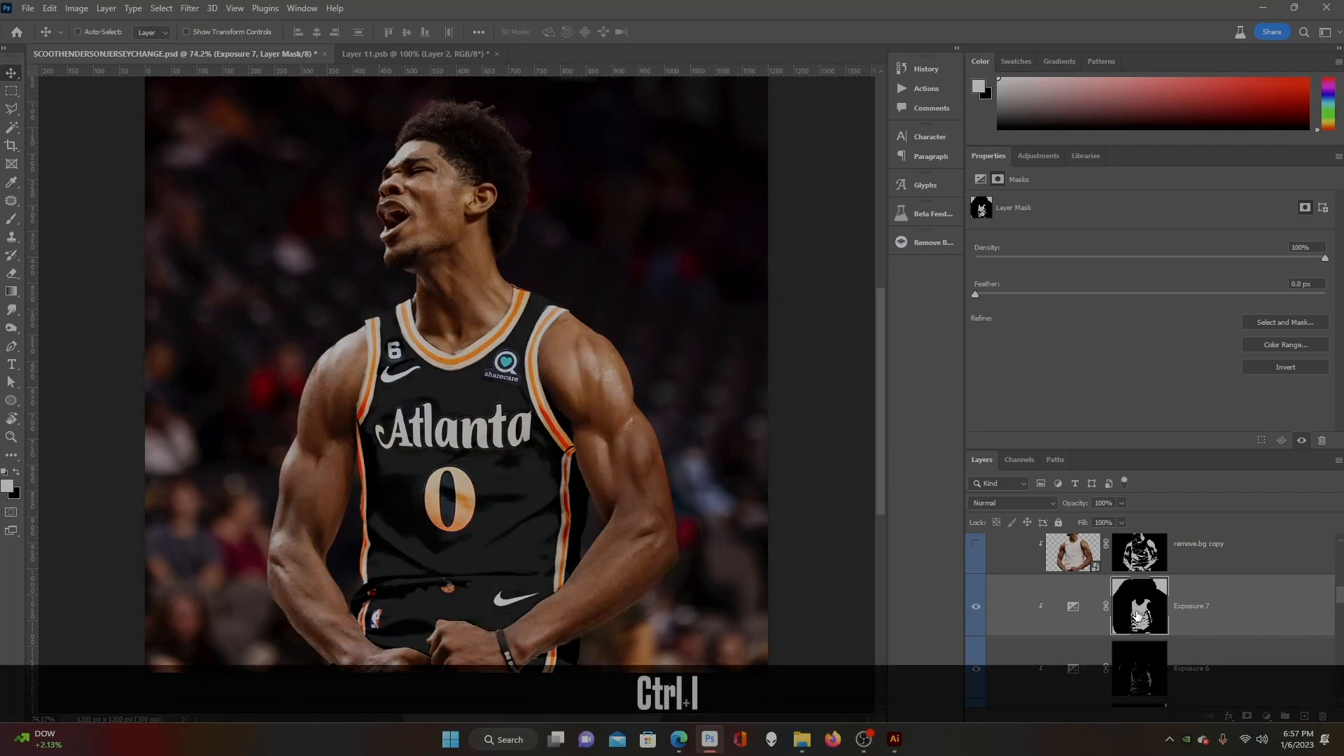
# - Paint black over the stray white patches outside the jersey on the Exposure 7 mask, reduce the brush to 200, and toggle the layer to compare
pyautogui.click(11, 219)
pyautogui.click(16, 474)
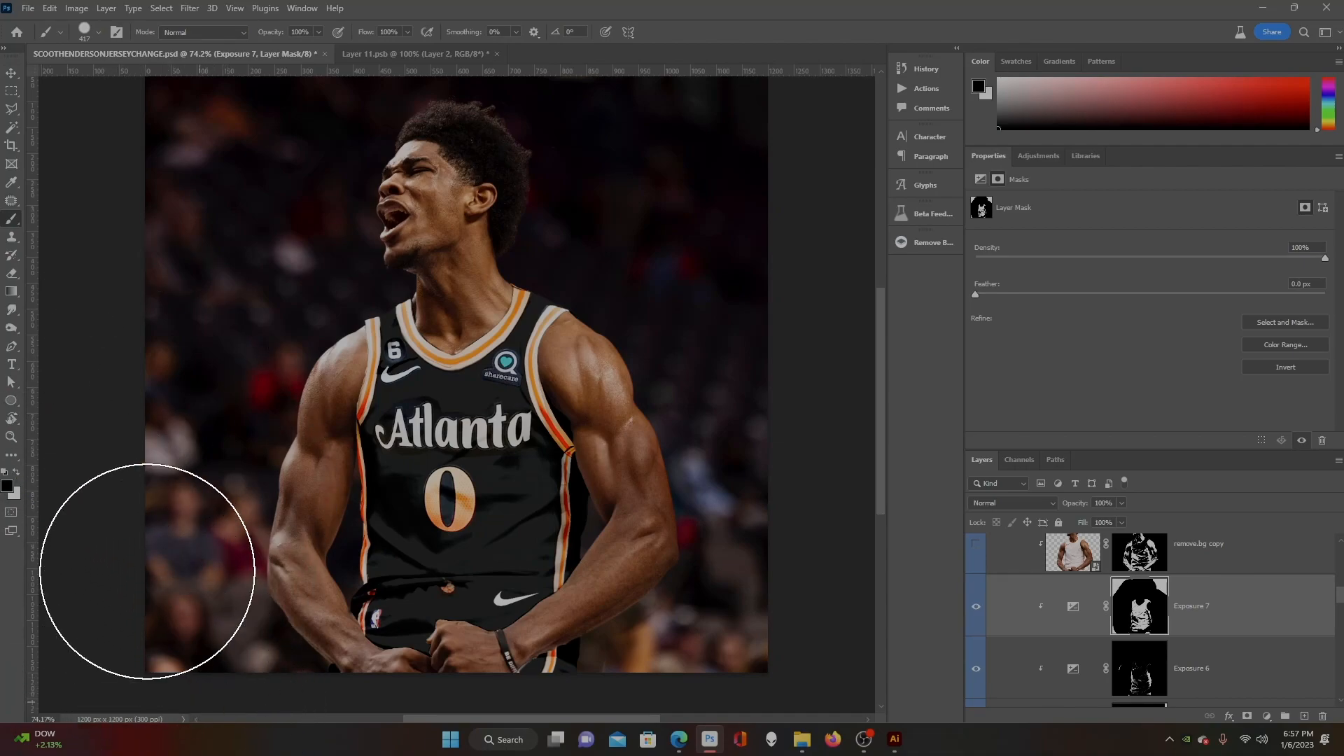
pyautogui.scroll(2, 501, 231)
pyautogui.scroll(1, 504, 224)
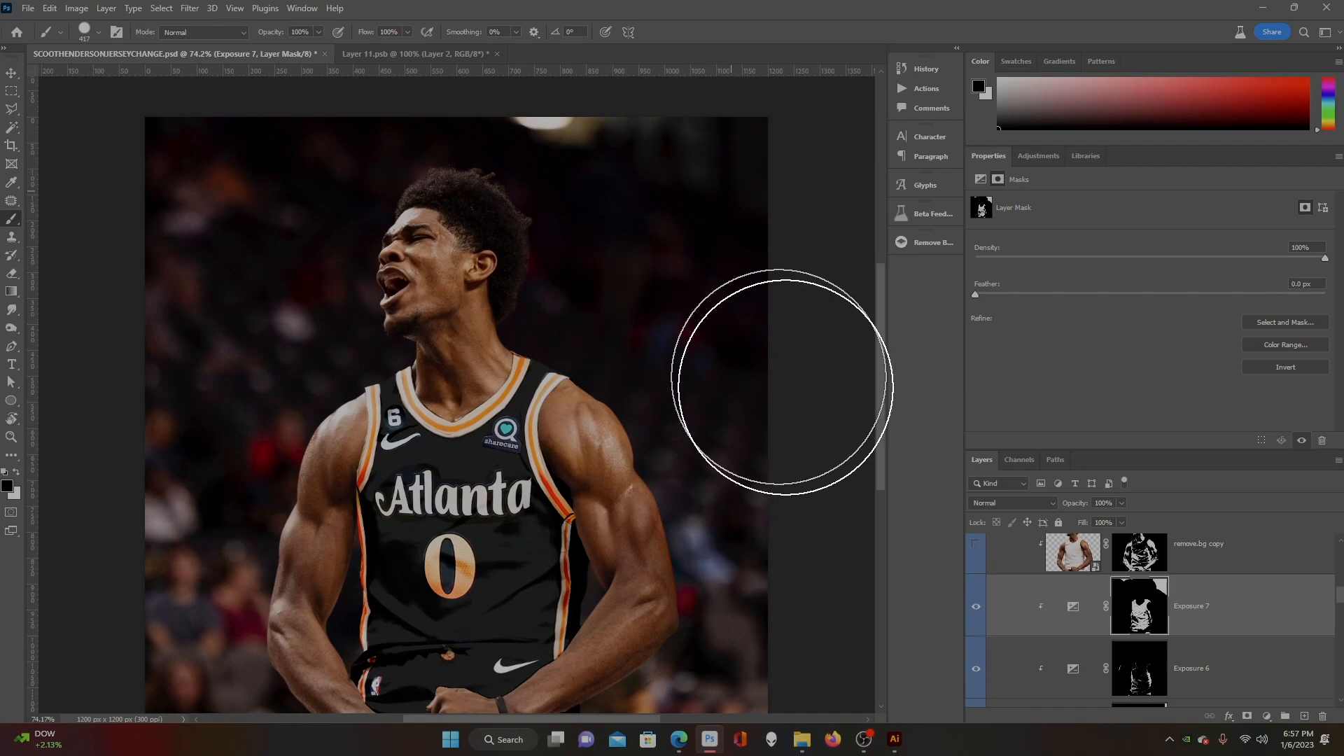
pyautogui.scroll(-3, 798, 420)
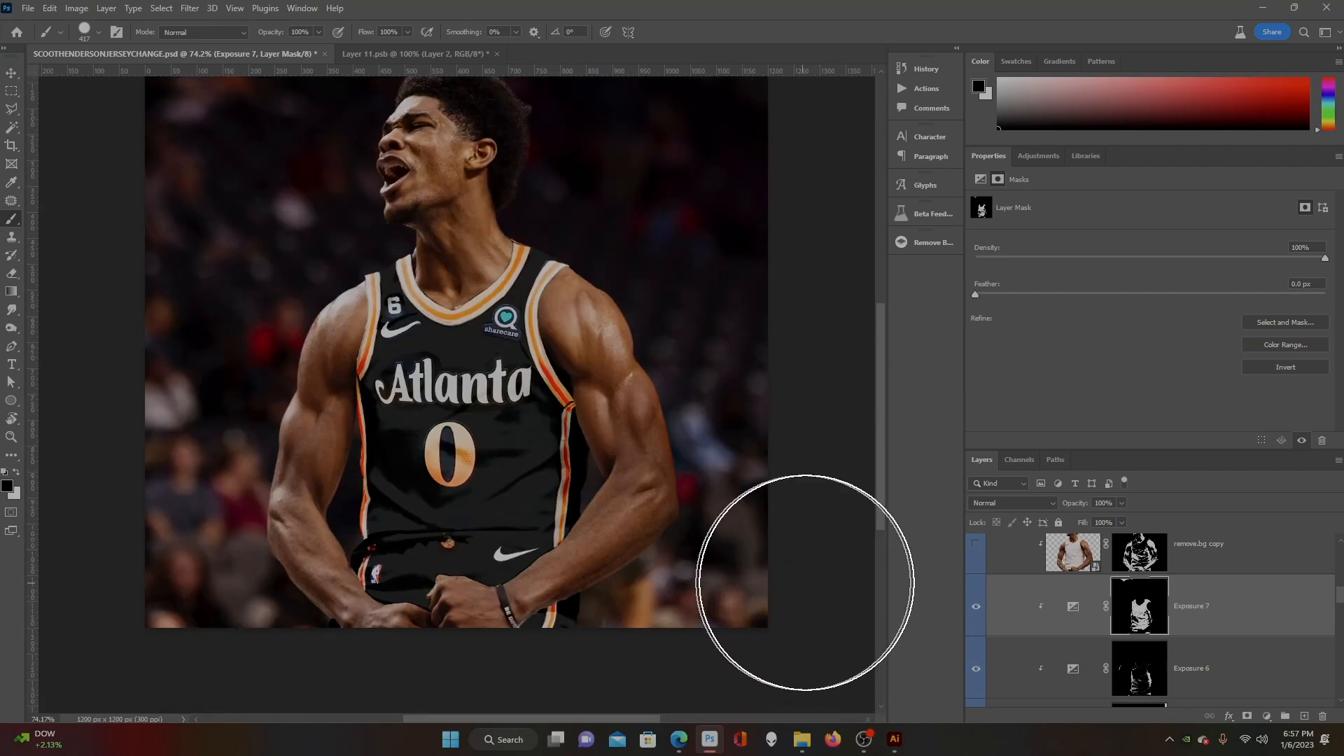
pyautogui.press('[')
pyautogui.press('[')
pyautogui.press('[')
pyautogui.press('[')
pyautogui.click(976, 606)
pyautogui.click(976, 606)
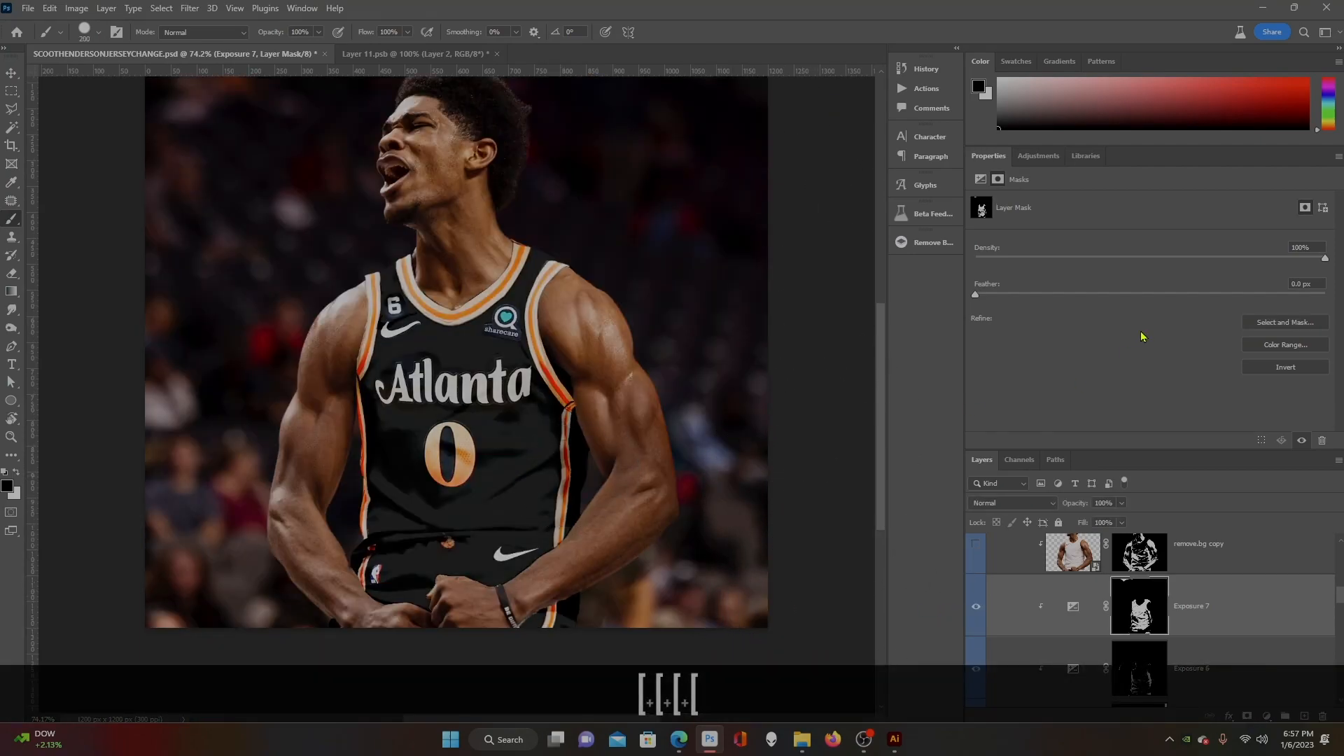
# - Set Exposure 7's gamma correction to 0.94 and offset to -0.0120, and raise its exposure slightly
pyautogui.click(1072, 606)
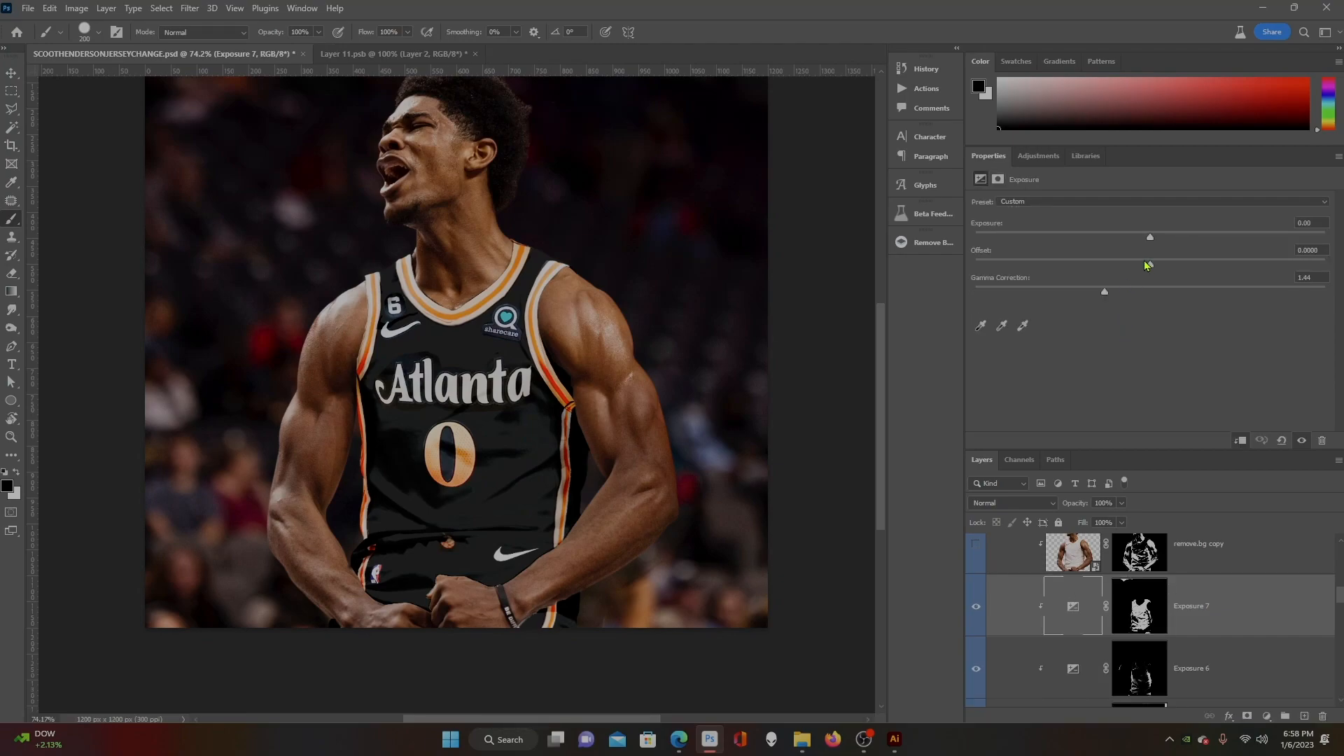
pyautogui.moveTo(1108, 292); pyautogui.dragTo(1146, 264)
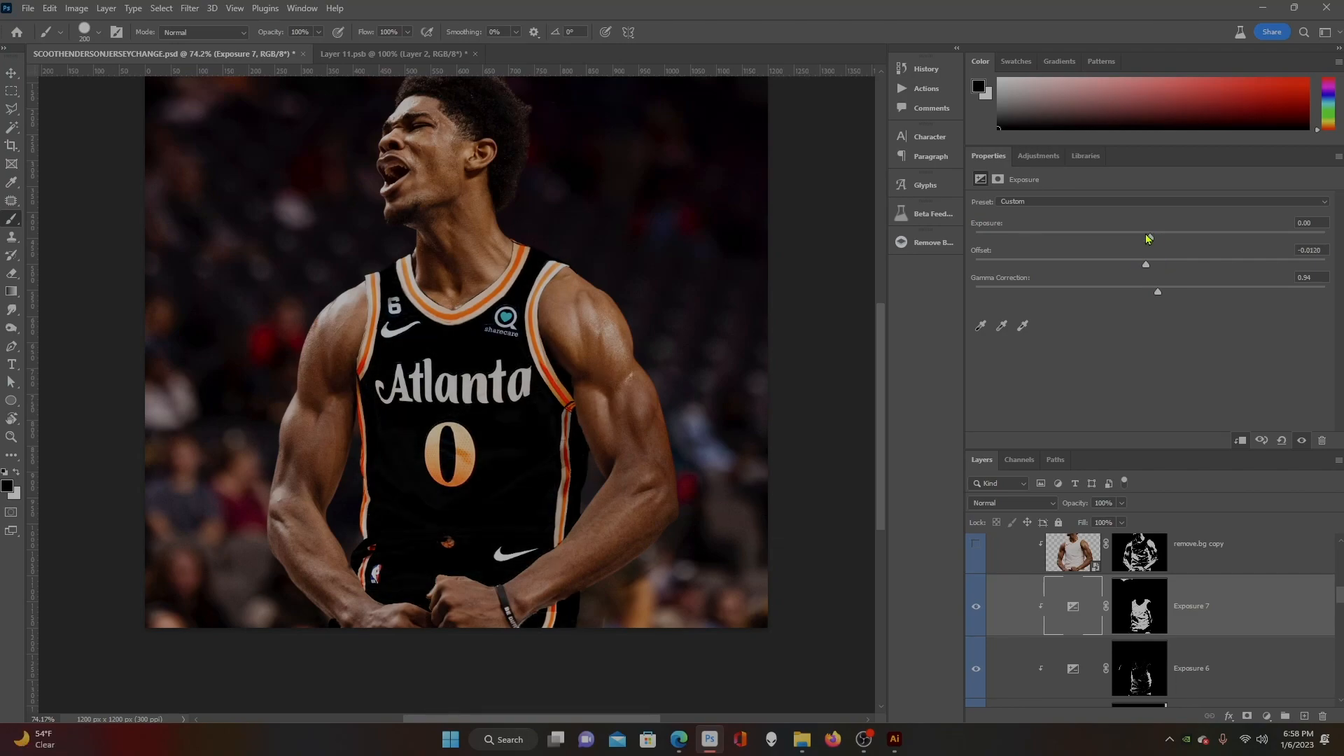
pyautogui.moveTo(1148, 243); pyautogui.dragTo(1173, 243)
pyautogui.scroll(-1, 977, 616)
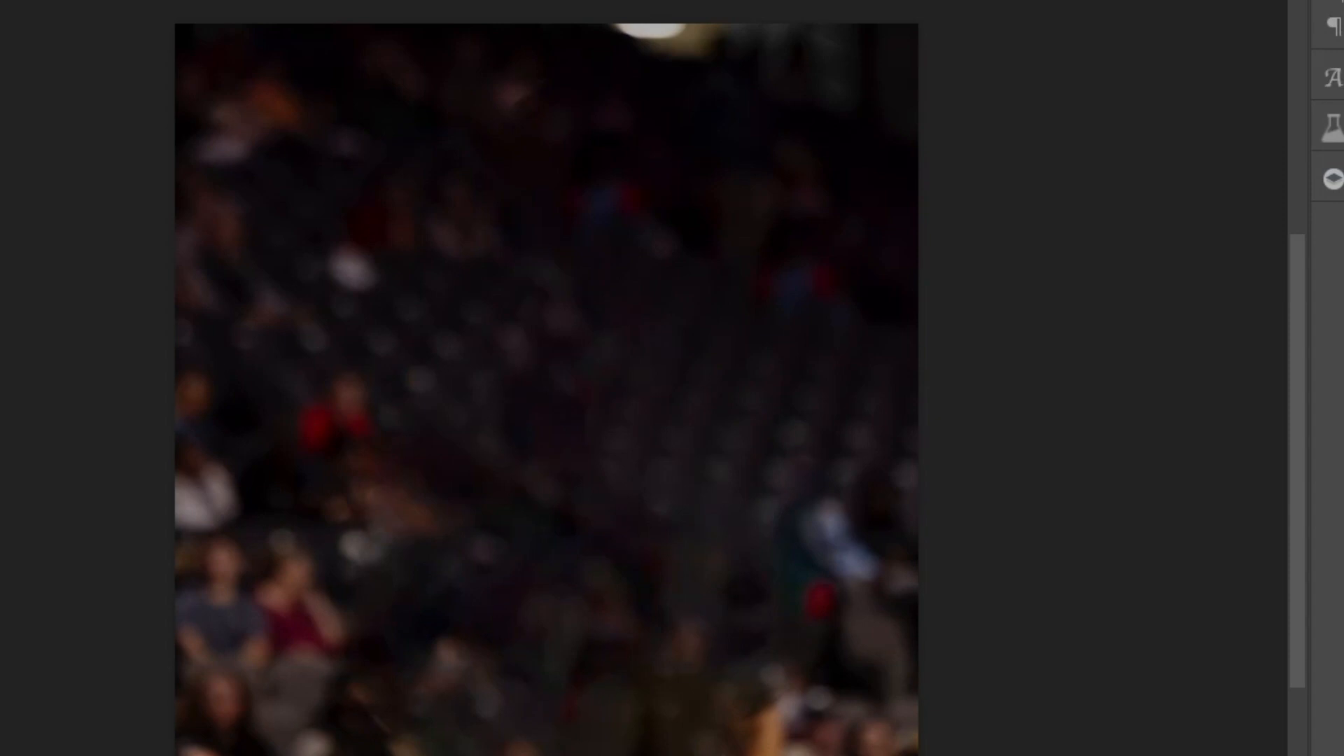